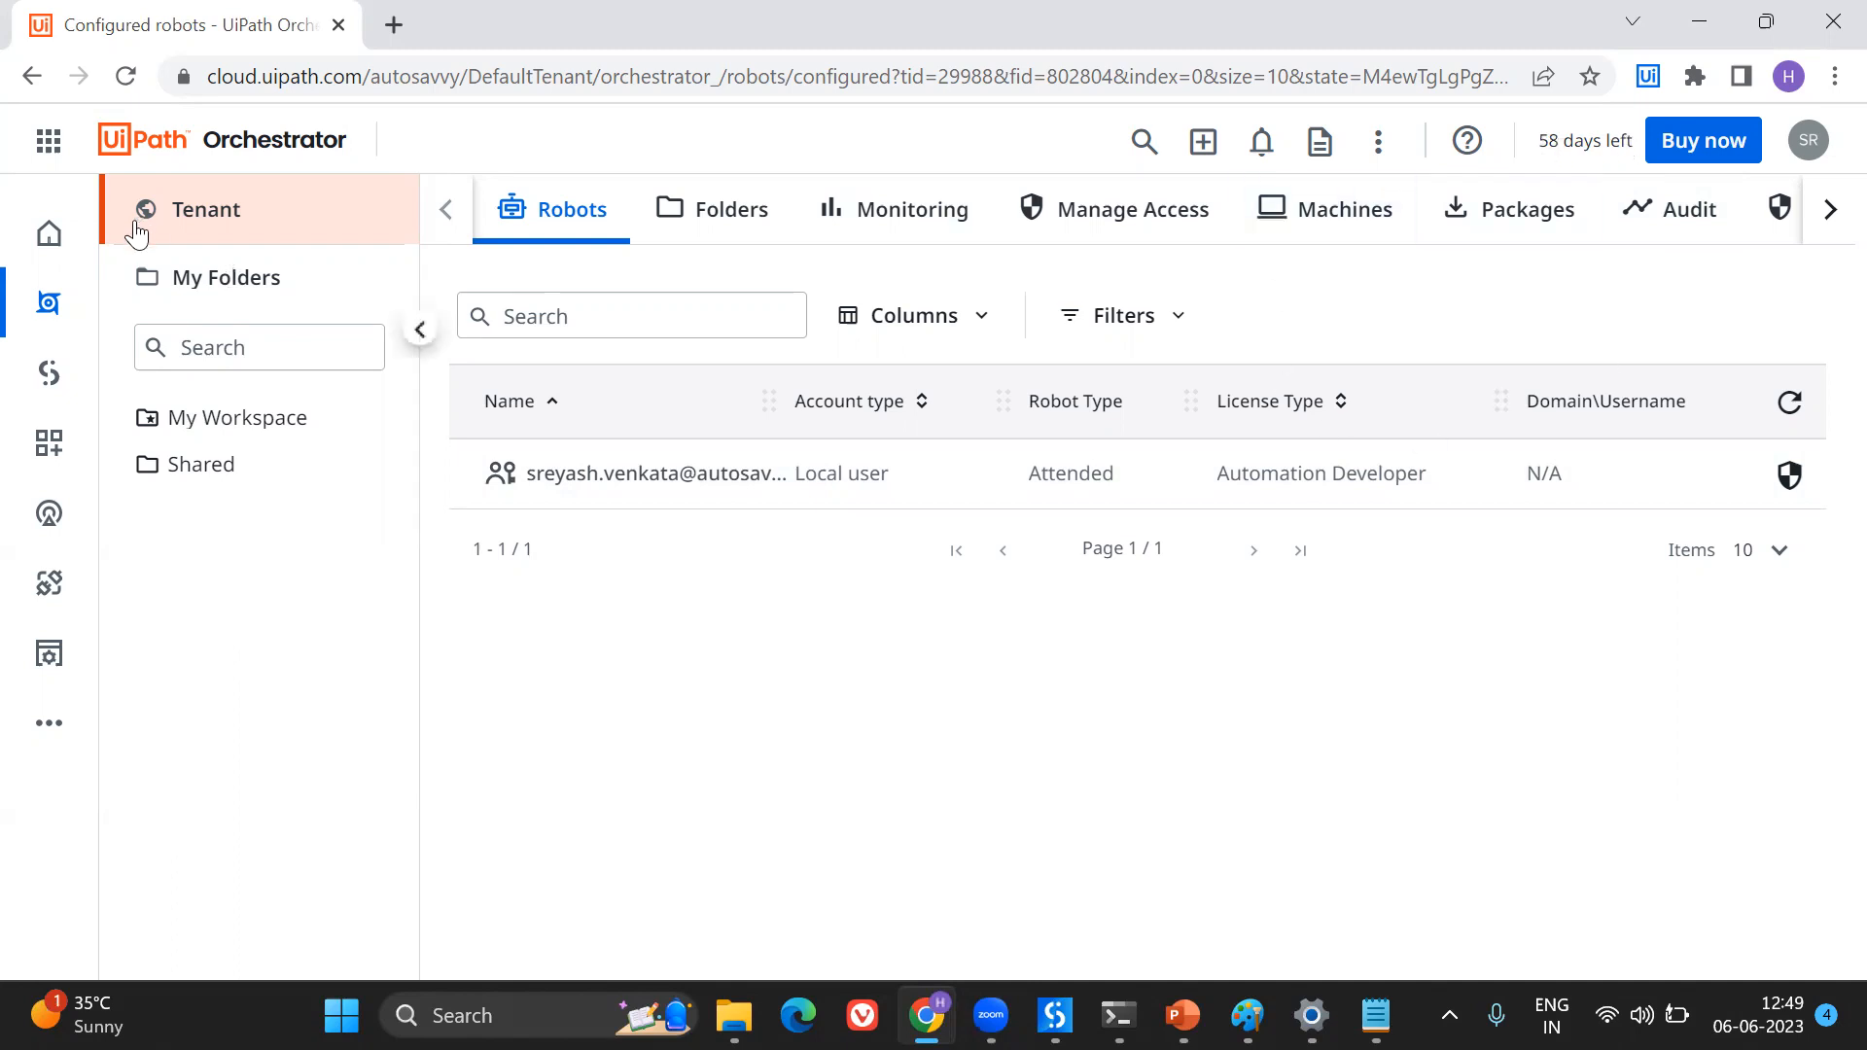
# View the details of the signed-in account
pyautogui.click(1808, 144)
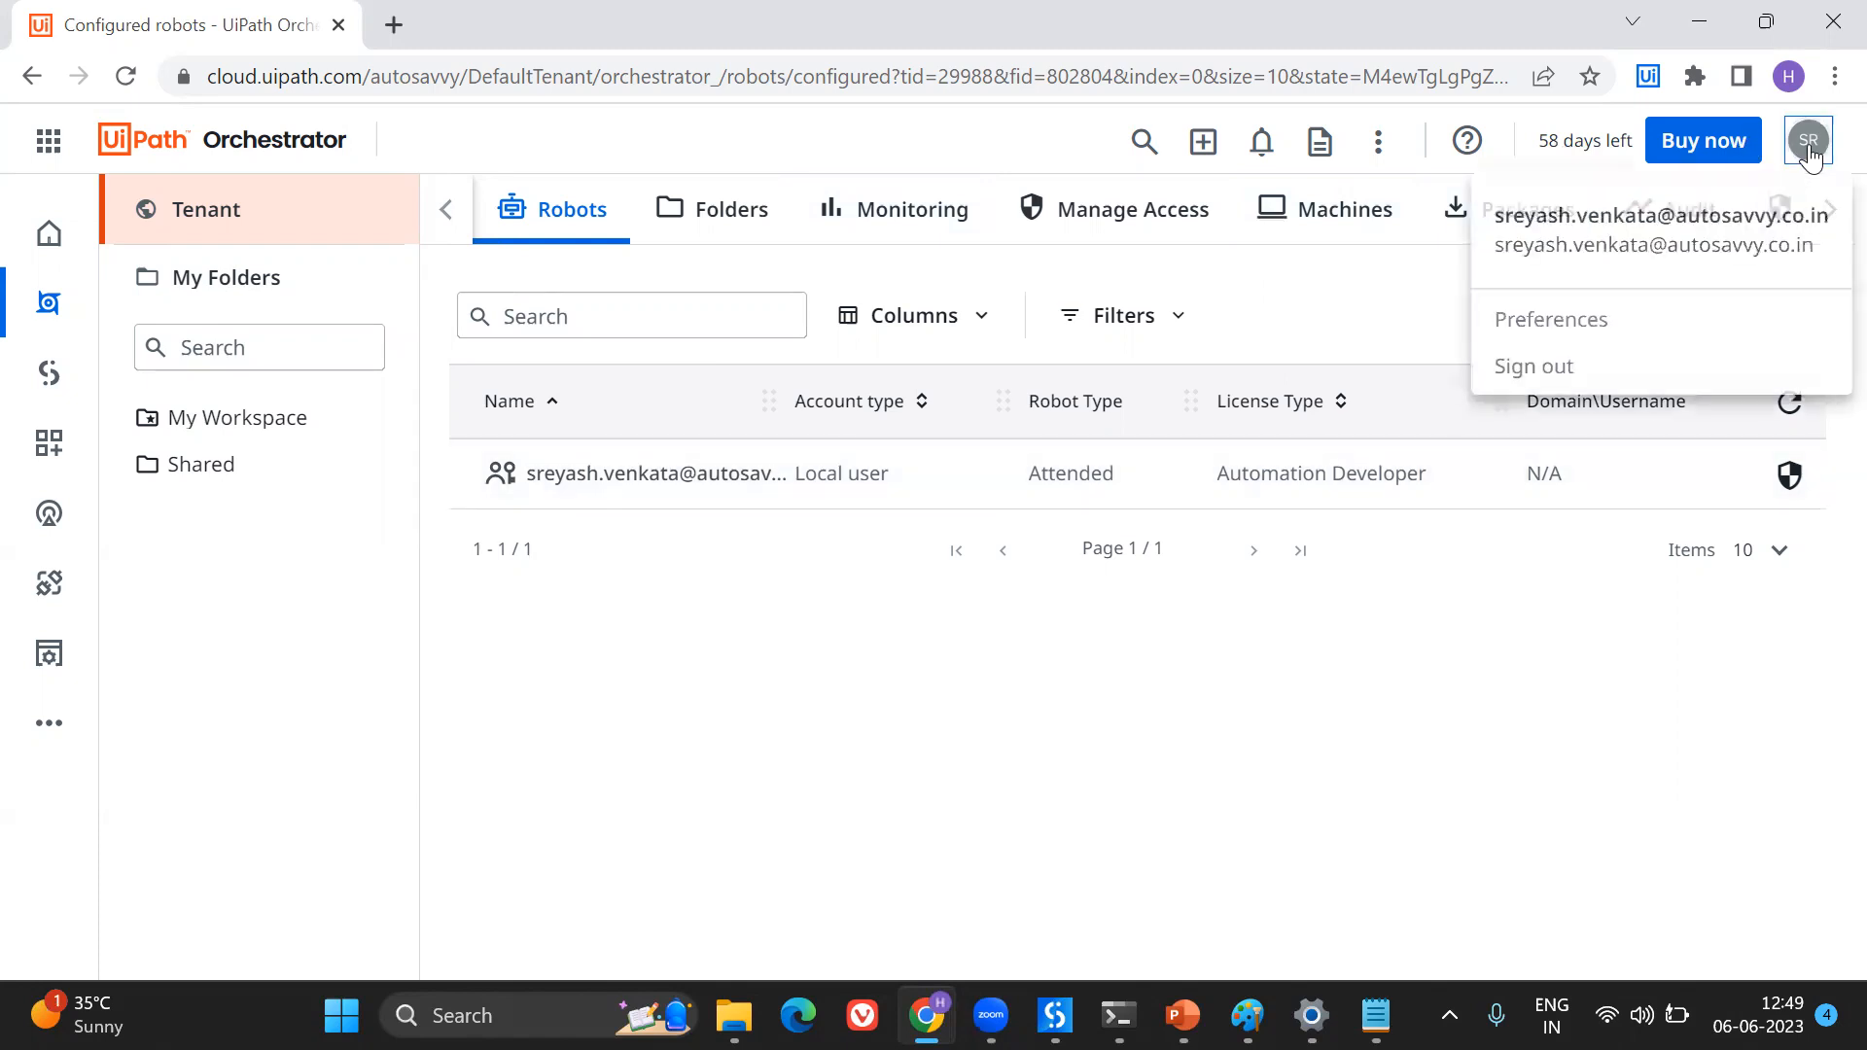
pyautogui.click(1340, 288)
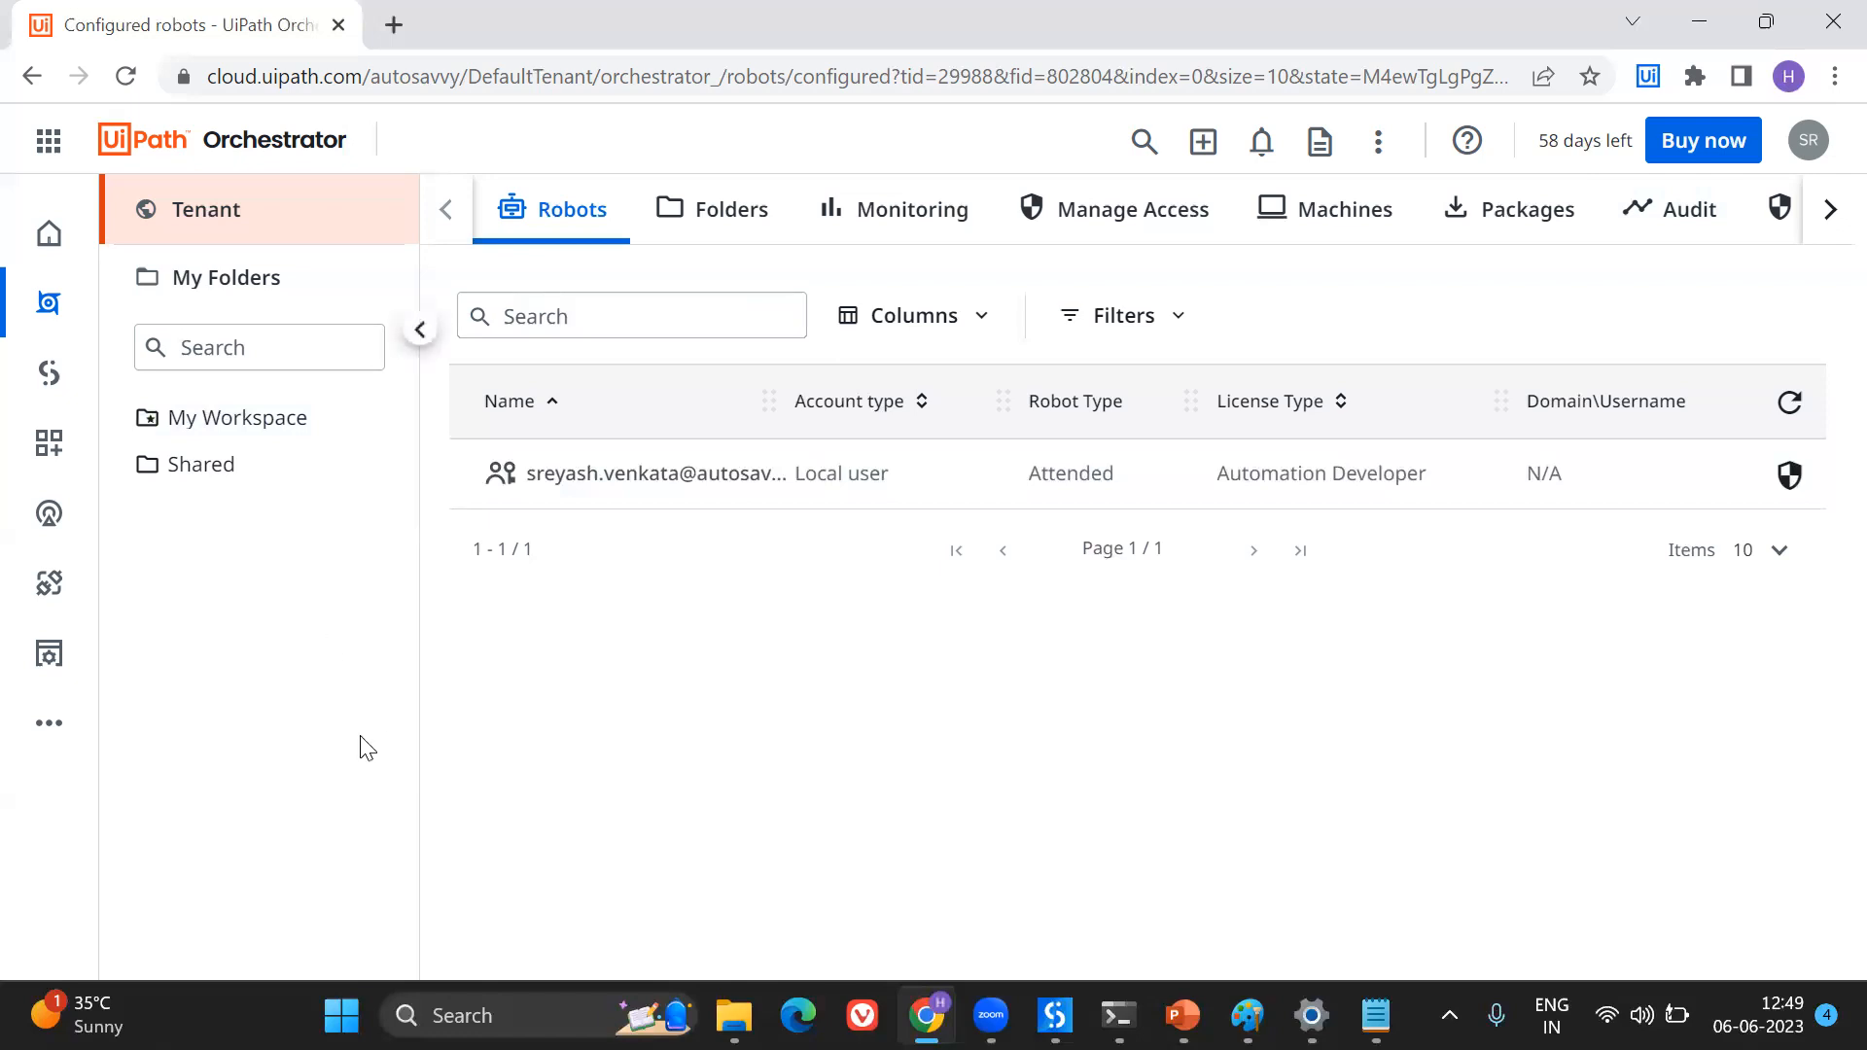
# Review the organization's user licenses and its robots and services licenses in Administration
pyautogui.click(56, 667)
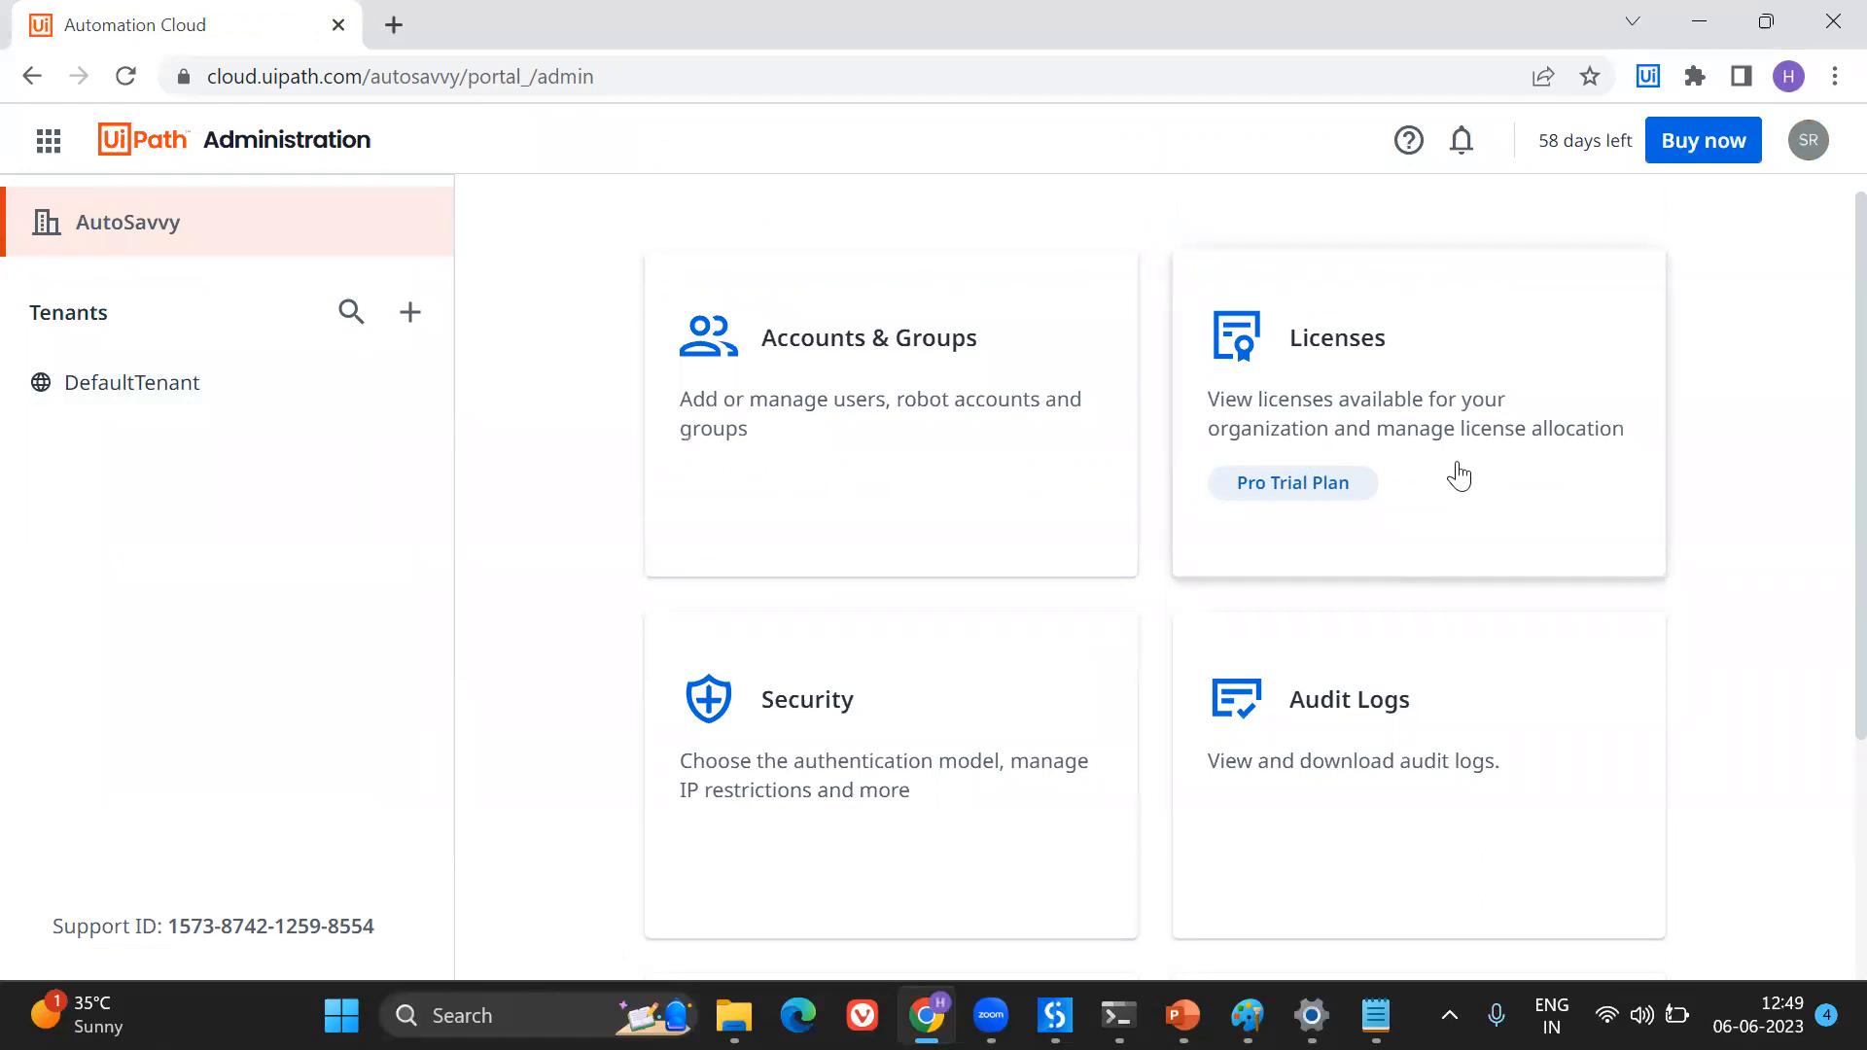
pyautogui.click(1459, 476)
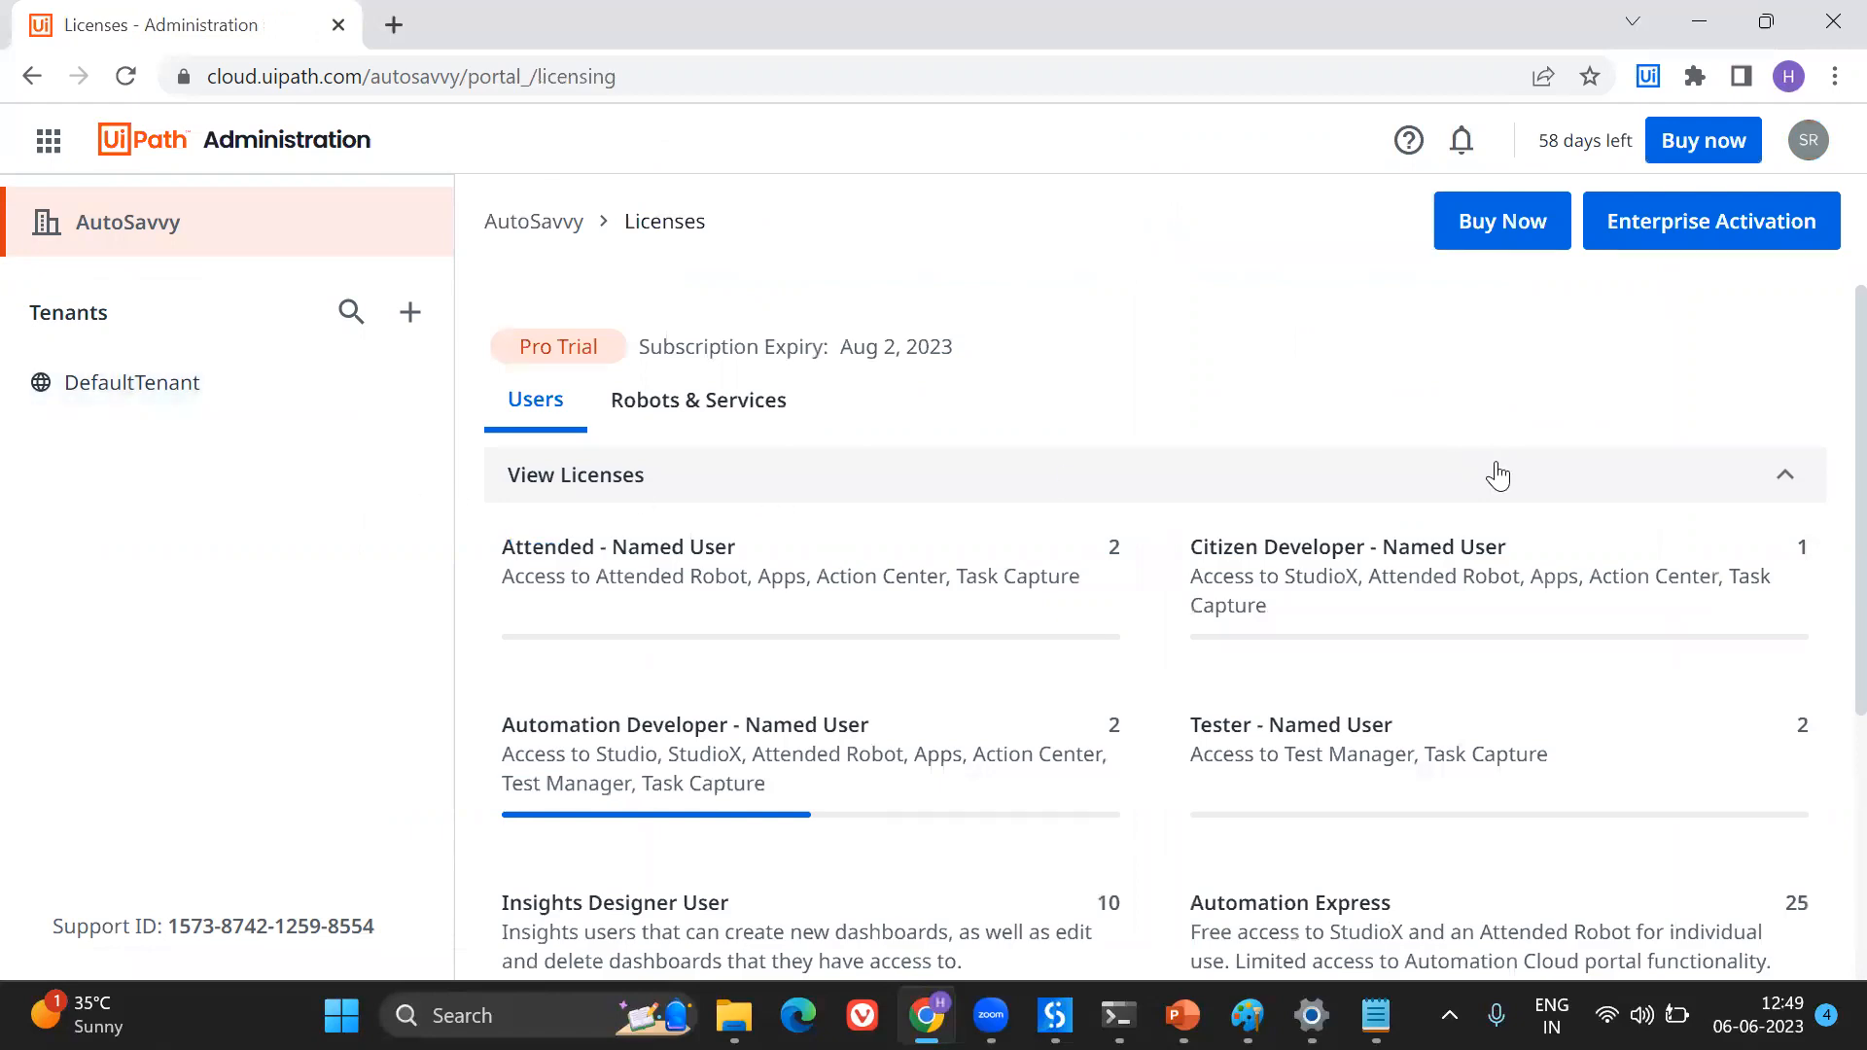
pyautogui.scroll(-4, 1313, 793)
pyautogui.scroll(3, 1312, 793)
pyautogui.scroll(-2, 1313, 792)
pyautogui.scroll(2, 1313, 793)
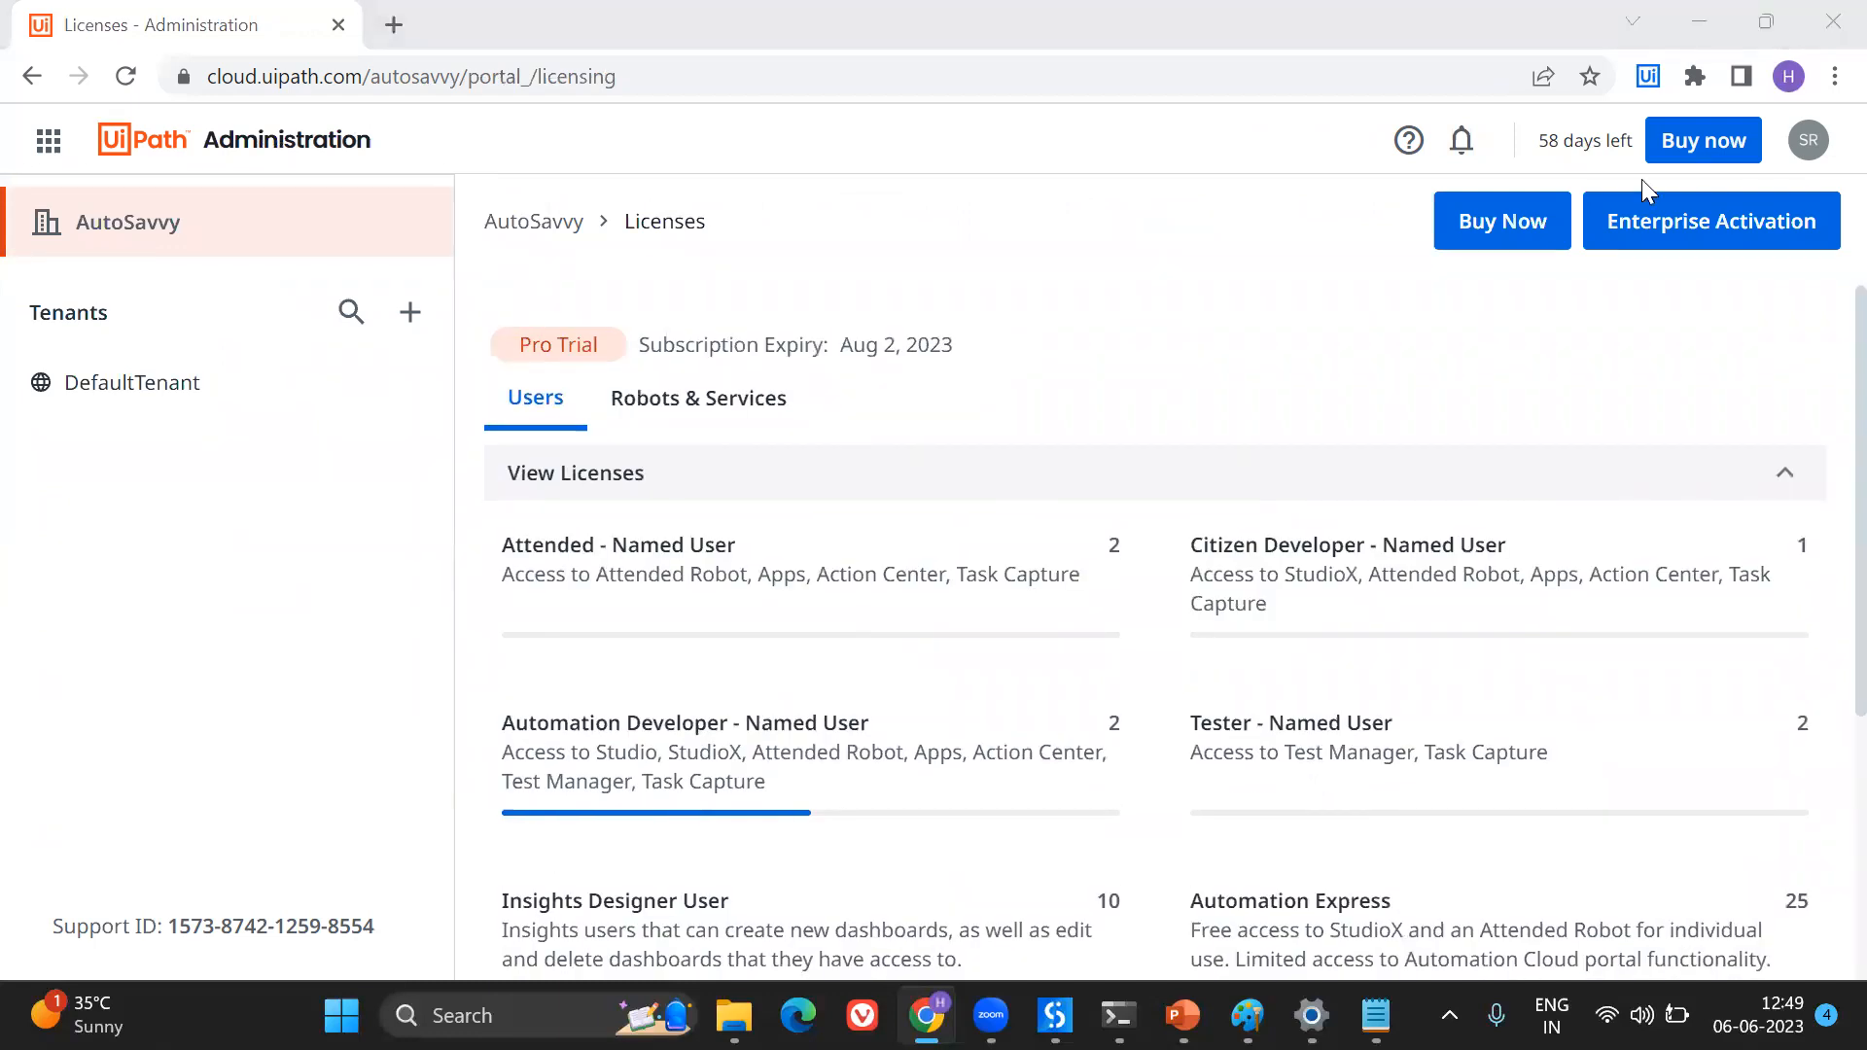
pyautogui.click(691, 407)
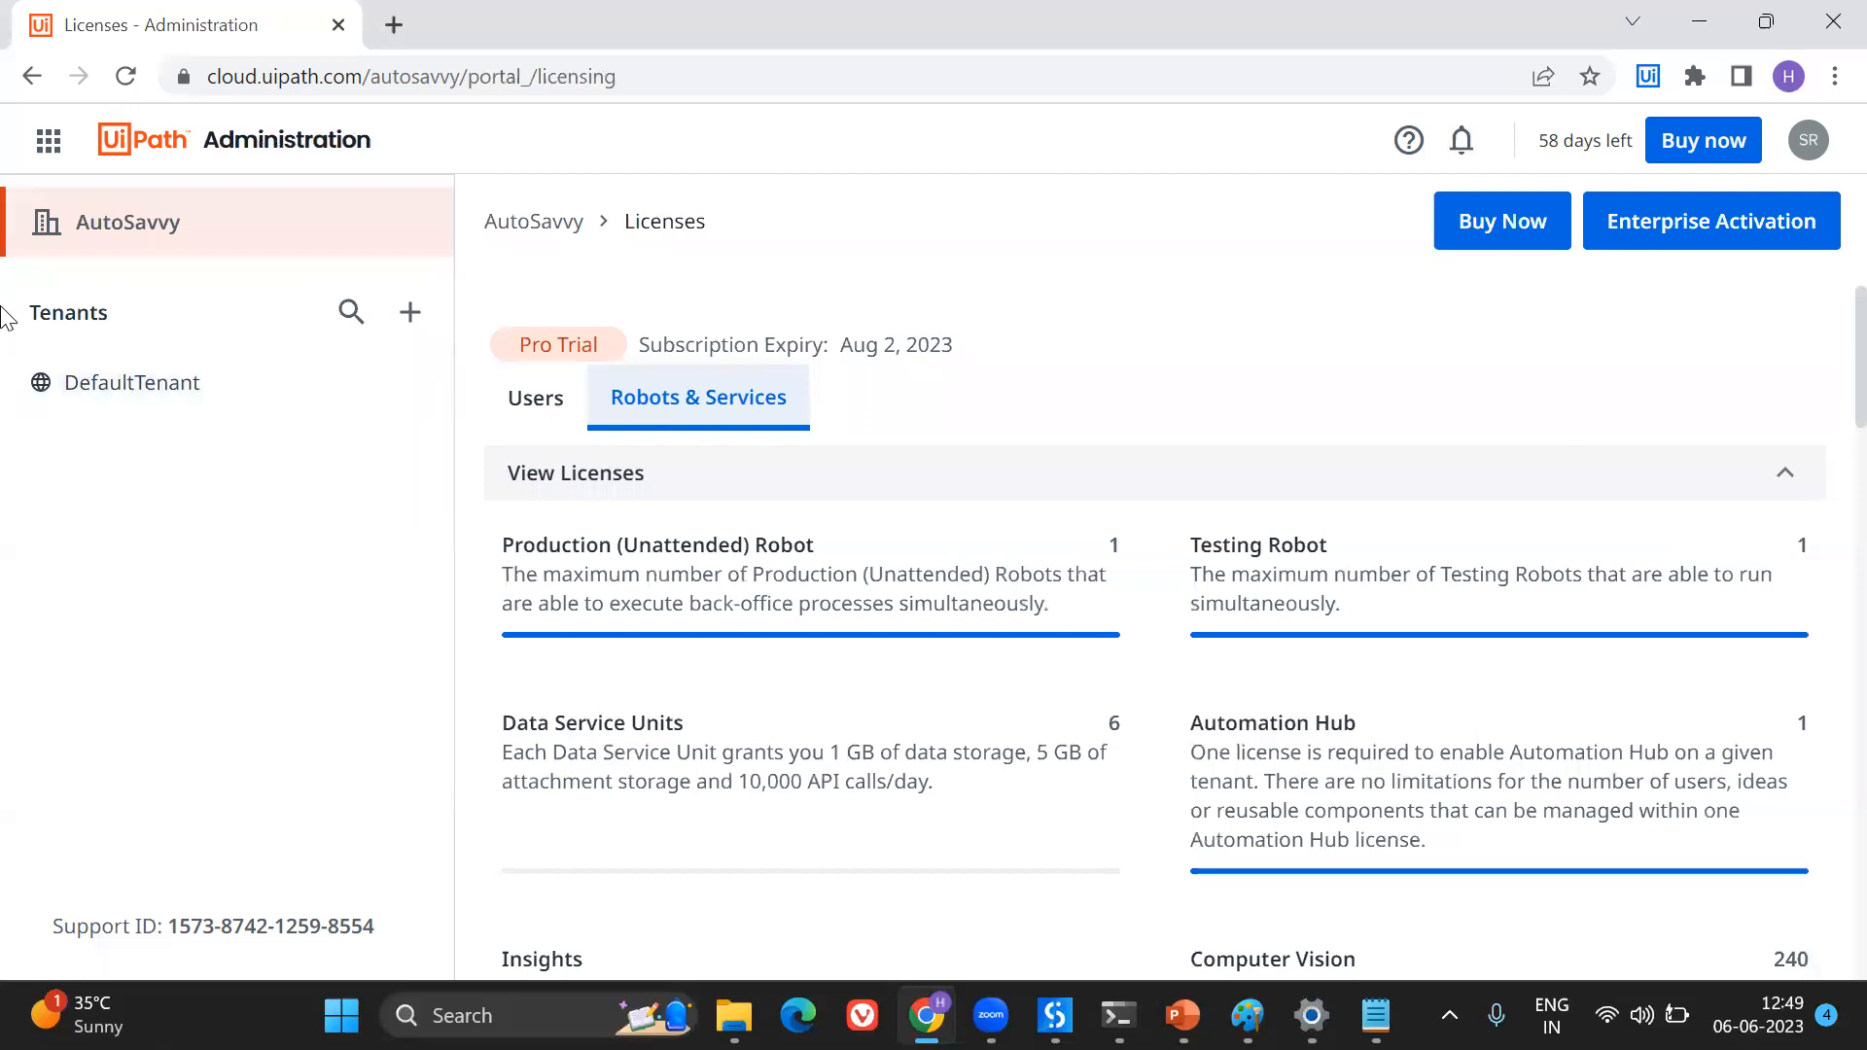
# Return to Orchestrator and view the configured robots at tenant level
pyautogui.click(49, 141)
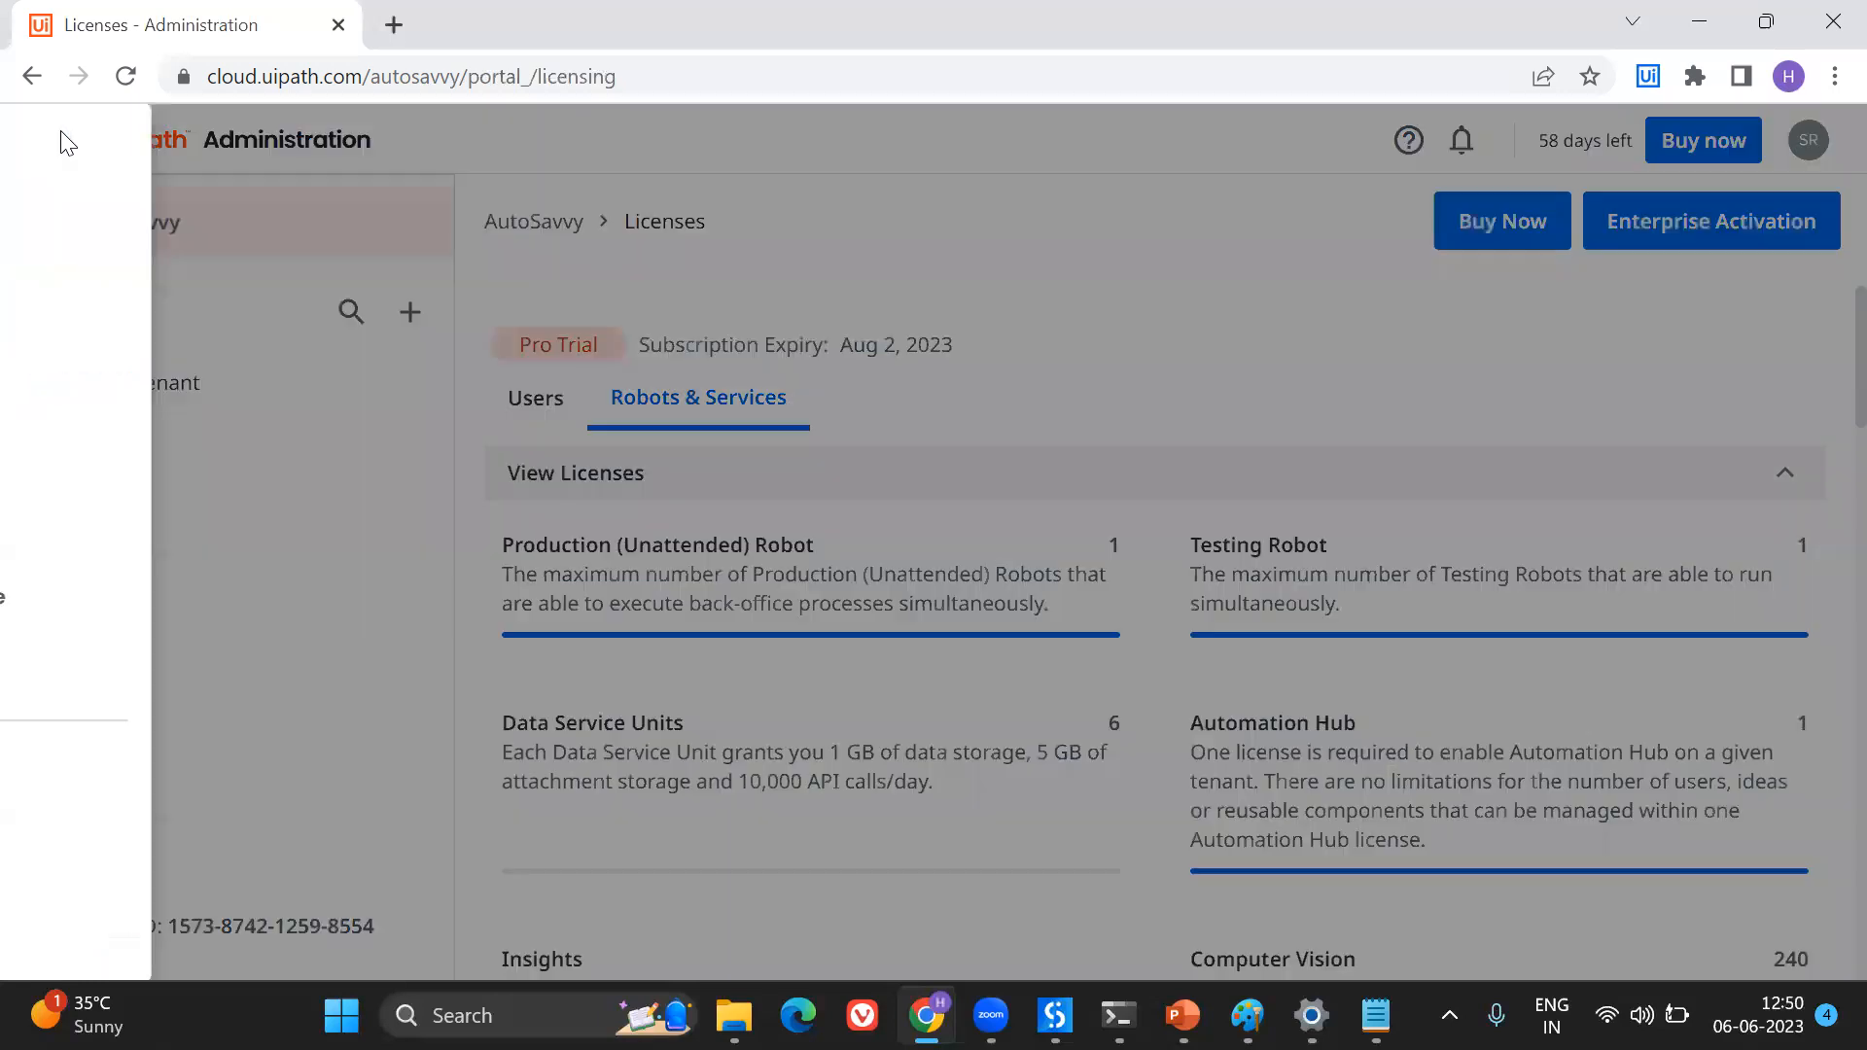
pyautogui.click(141, 350)
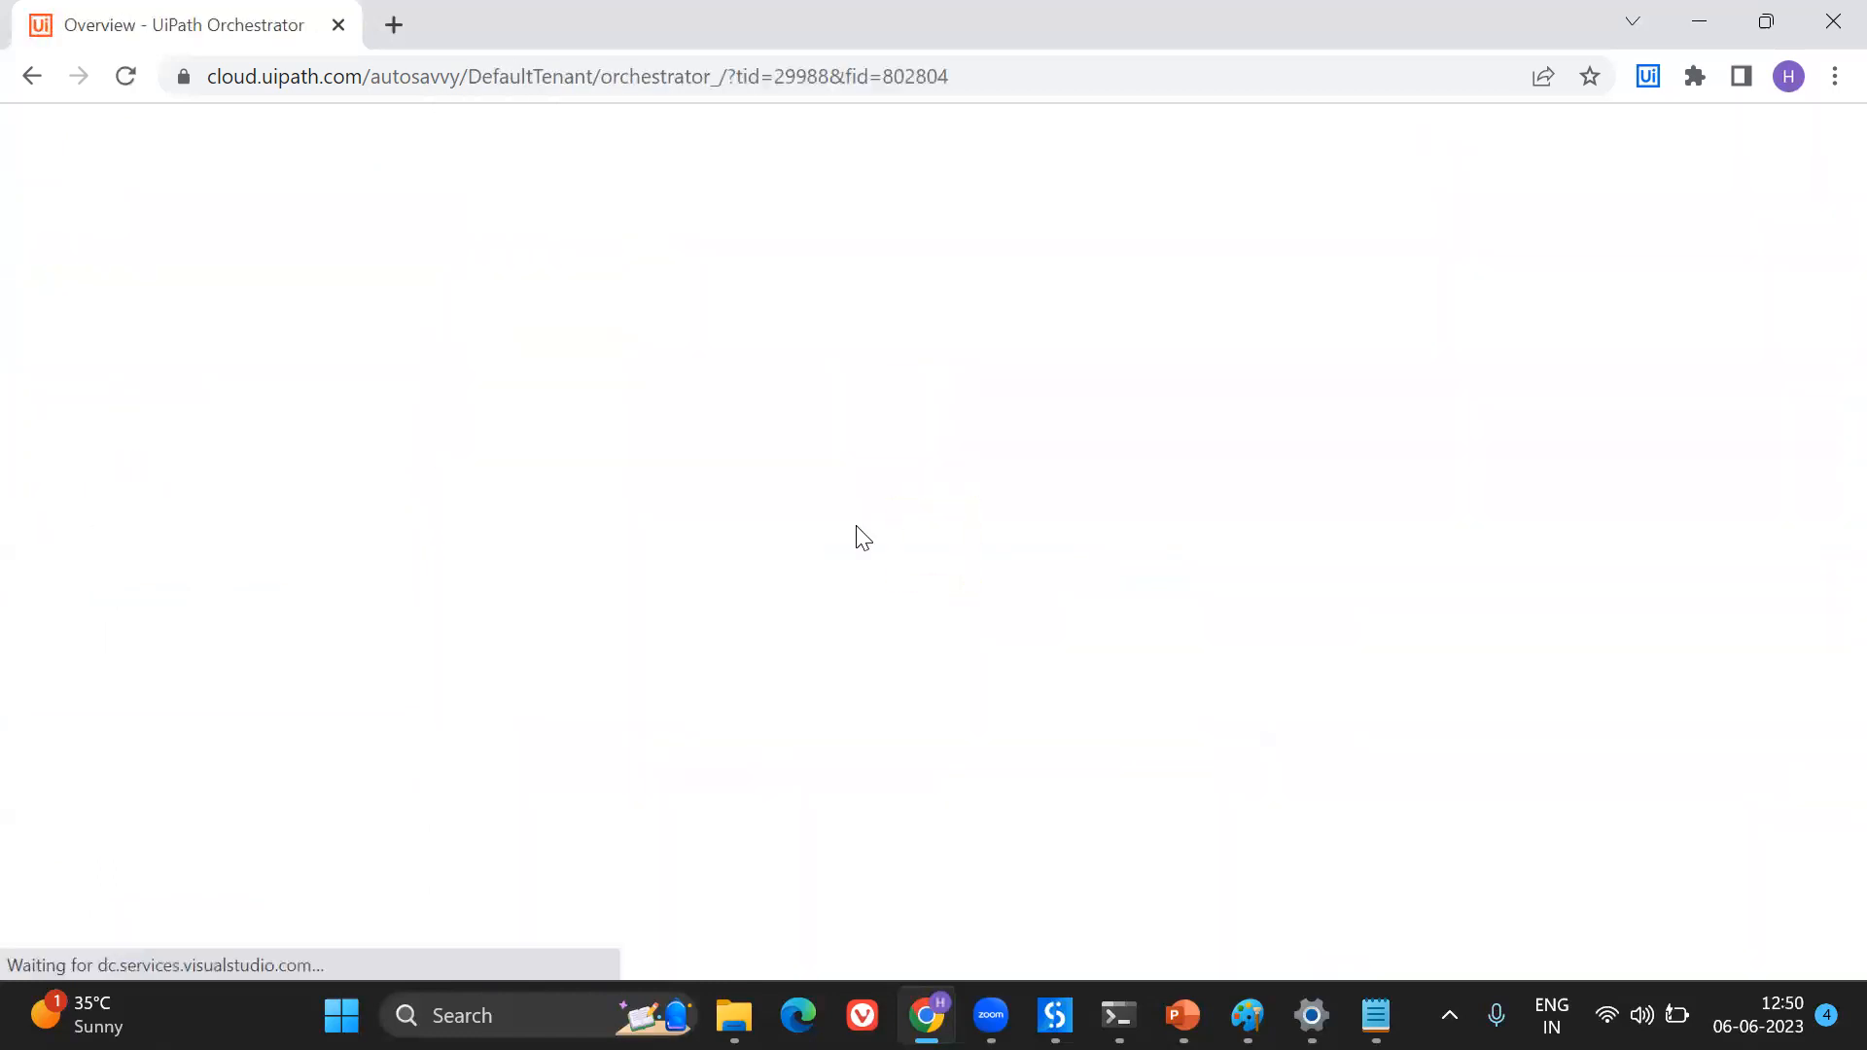
pyautogui.click(183, 237)
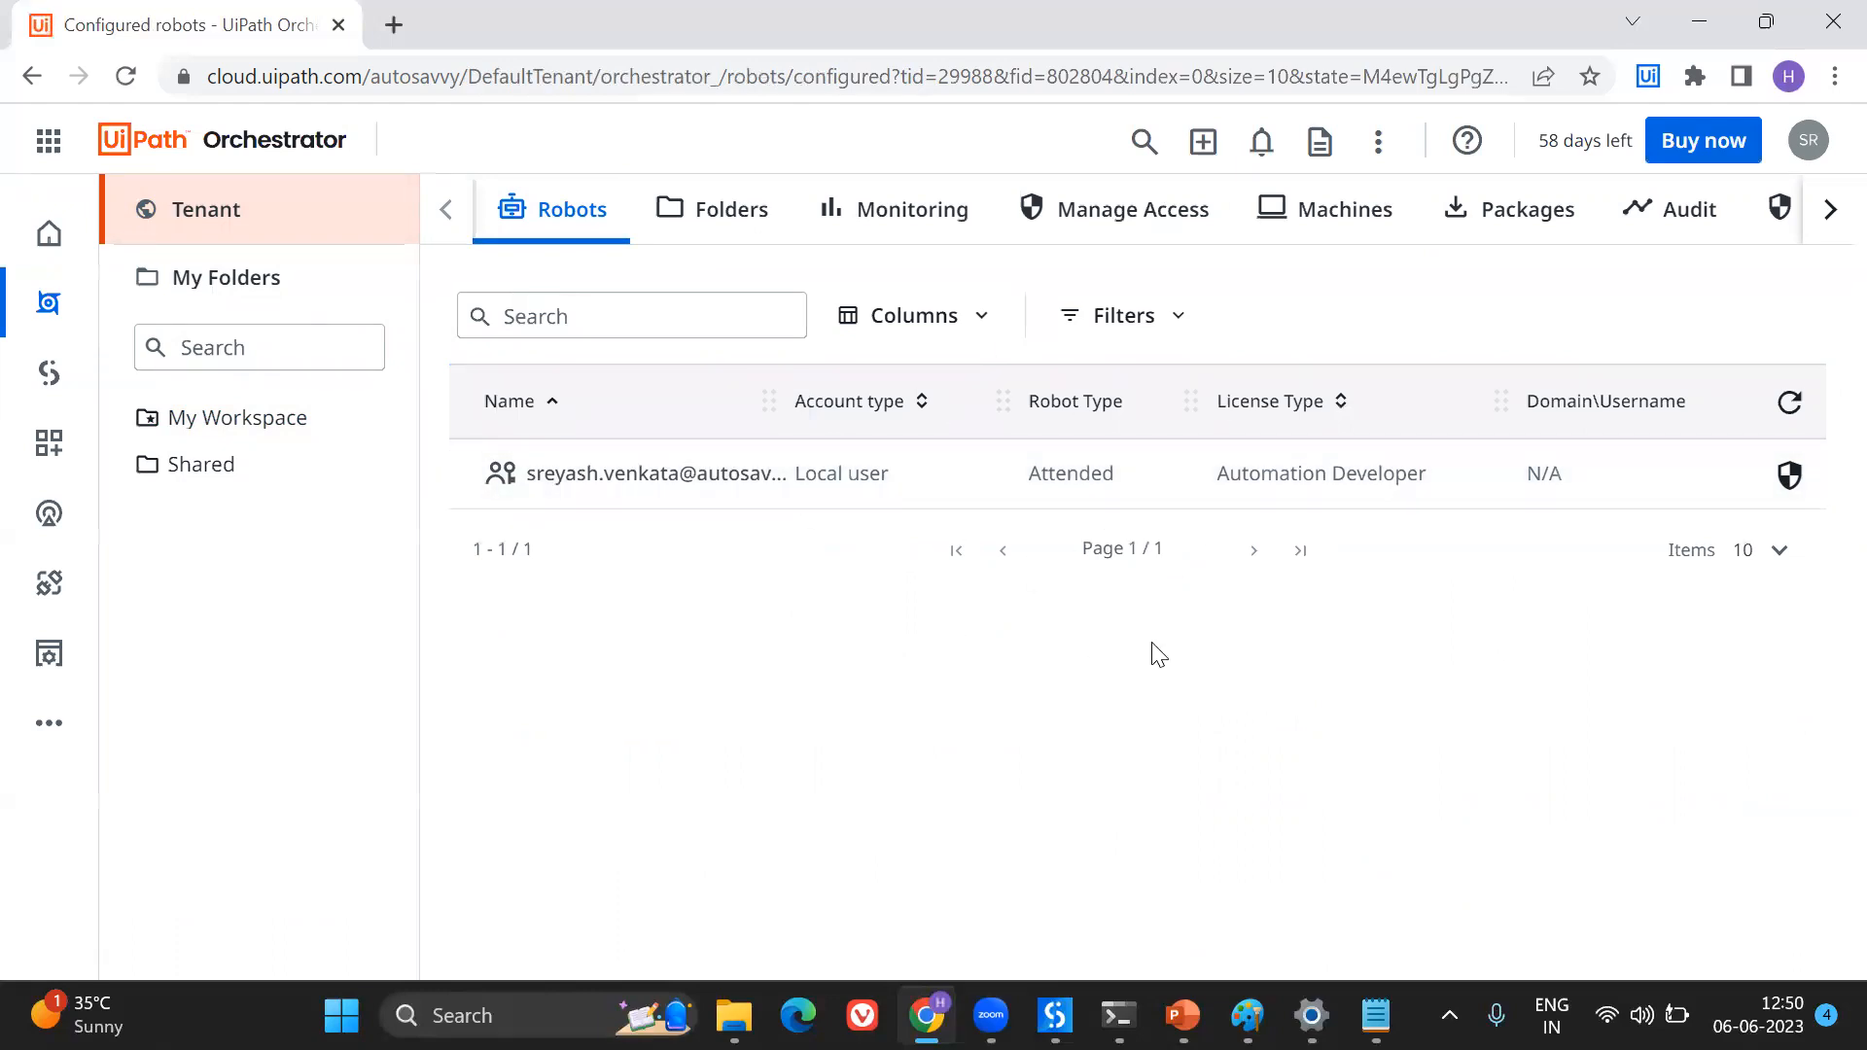
# Switch to UiPath Assistant, refresh its automations and check the robot's connection status
pyautogui.click(1449, 1015)
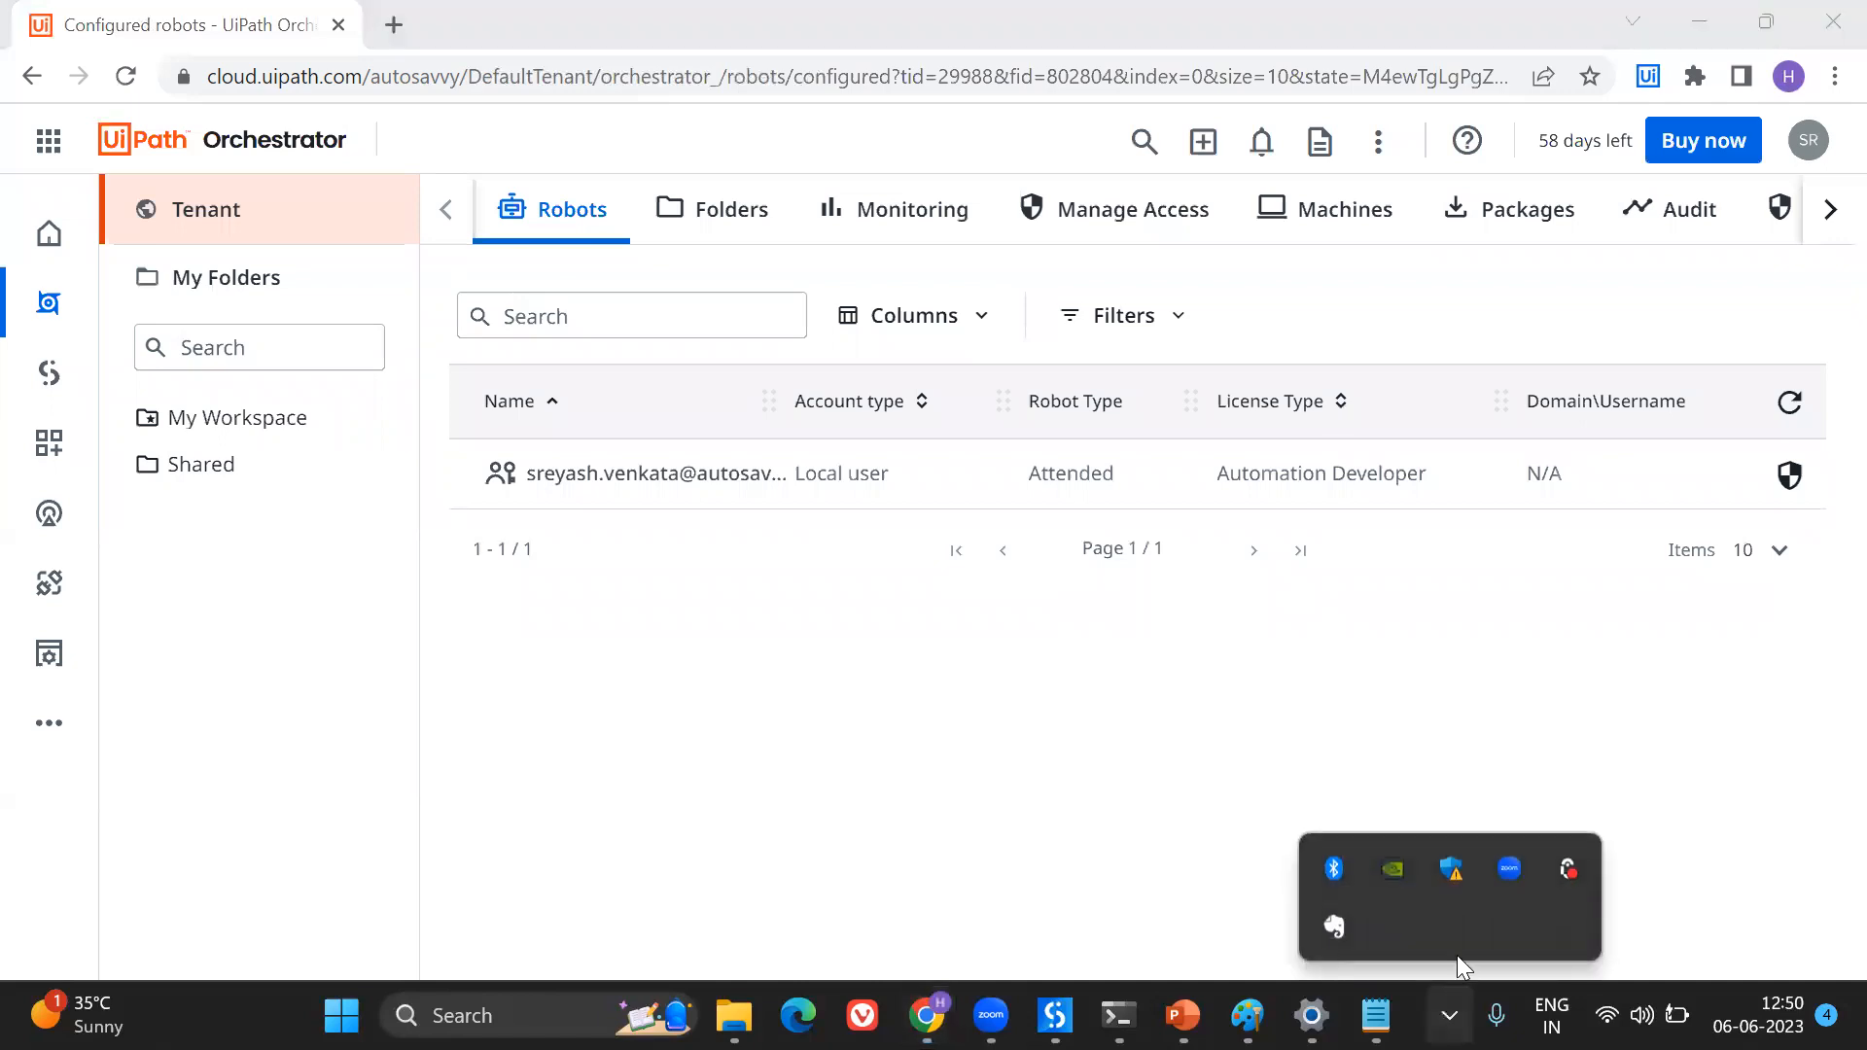
pyautogui.click(1567, 872)
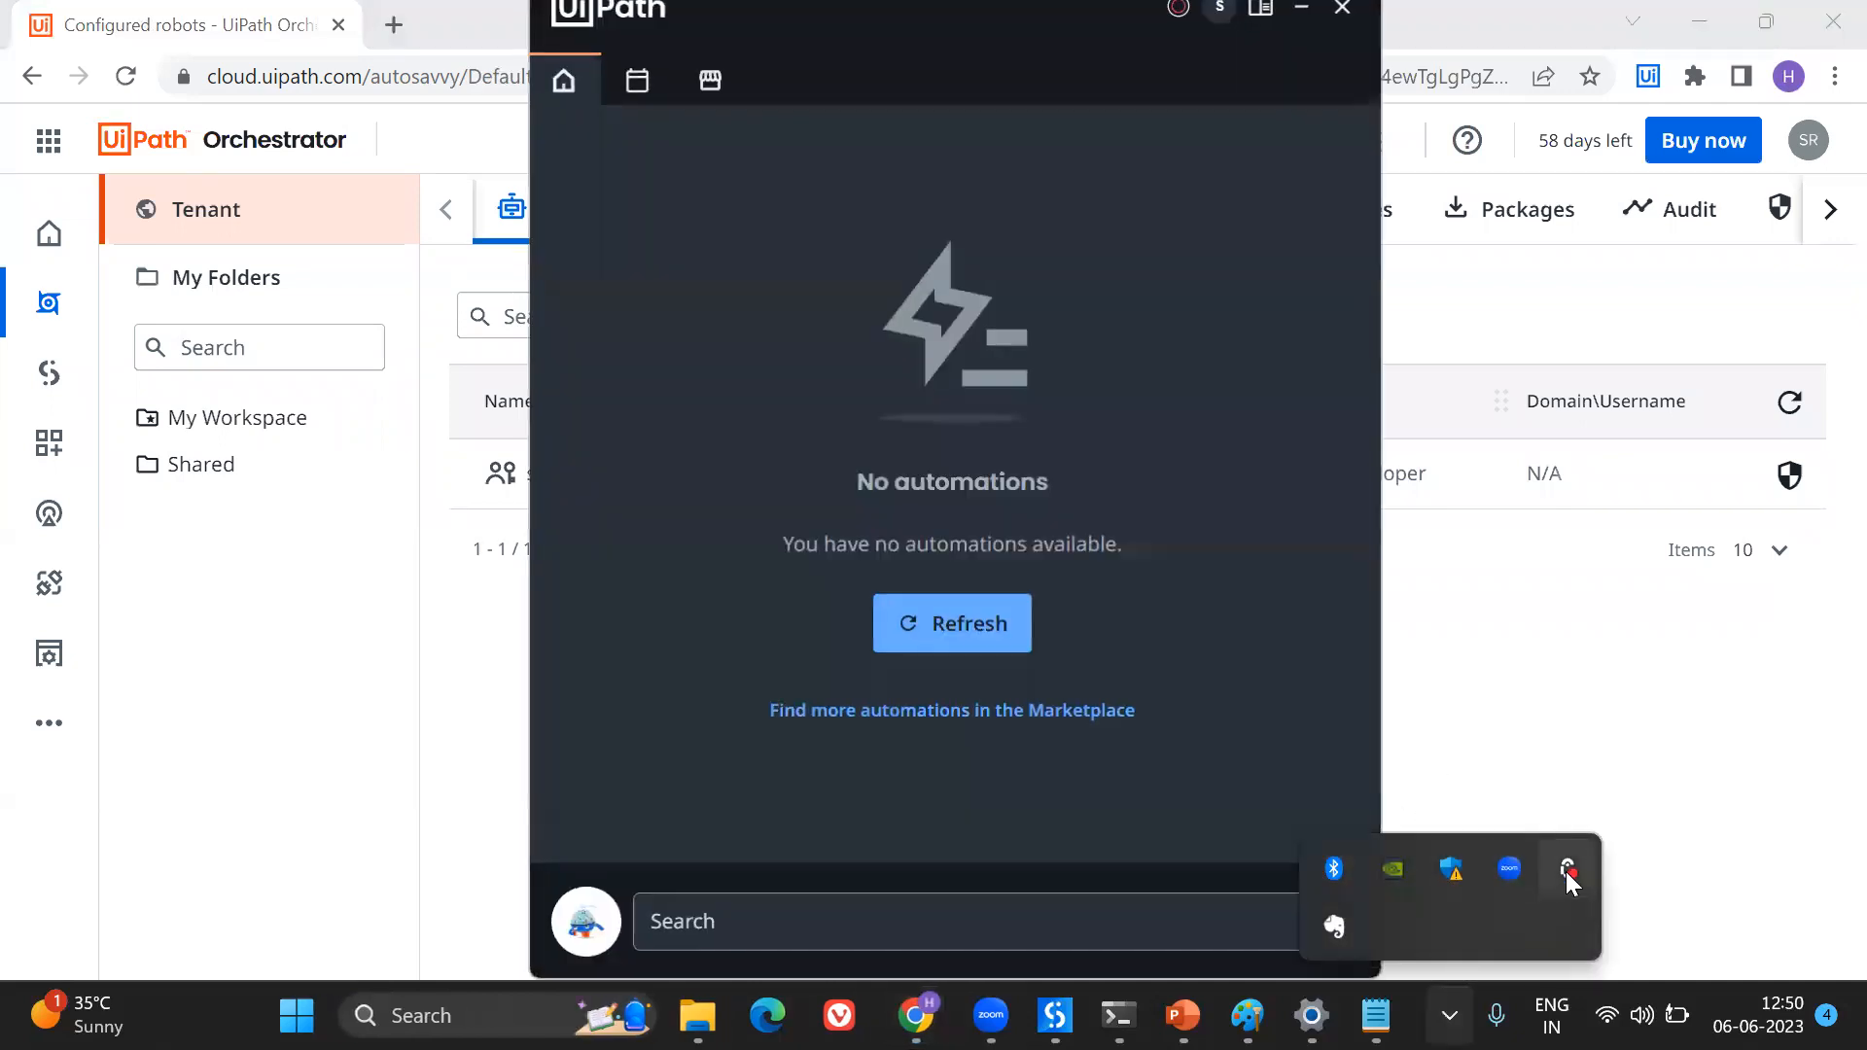
pyautogui.click(965, 614)
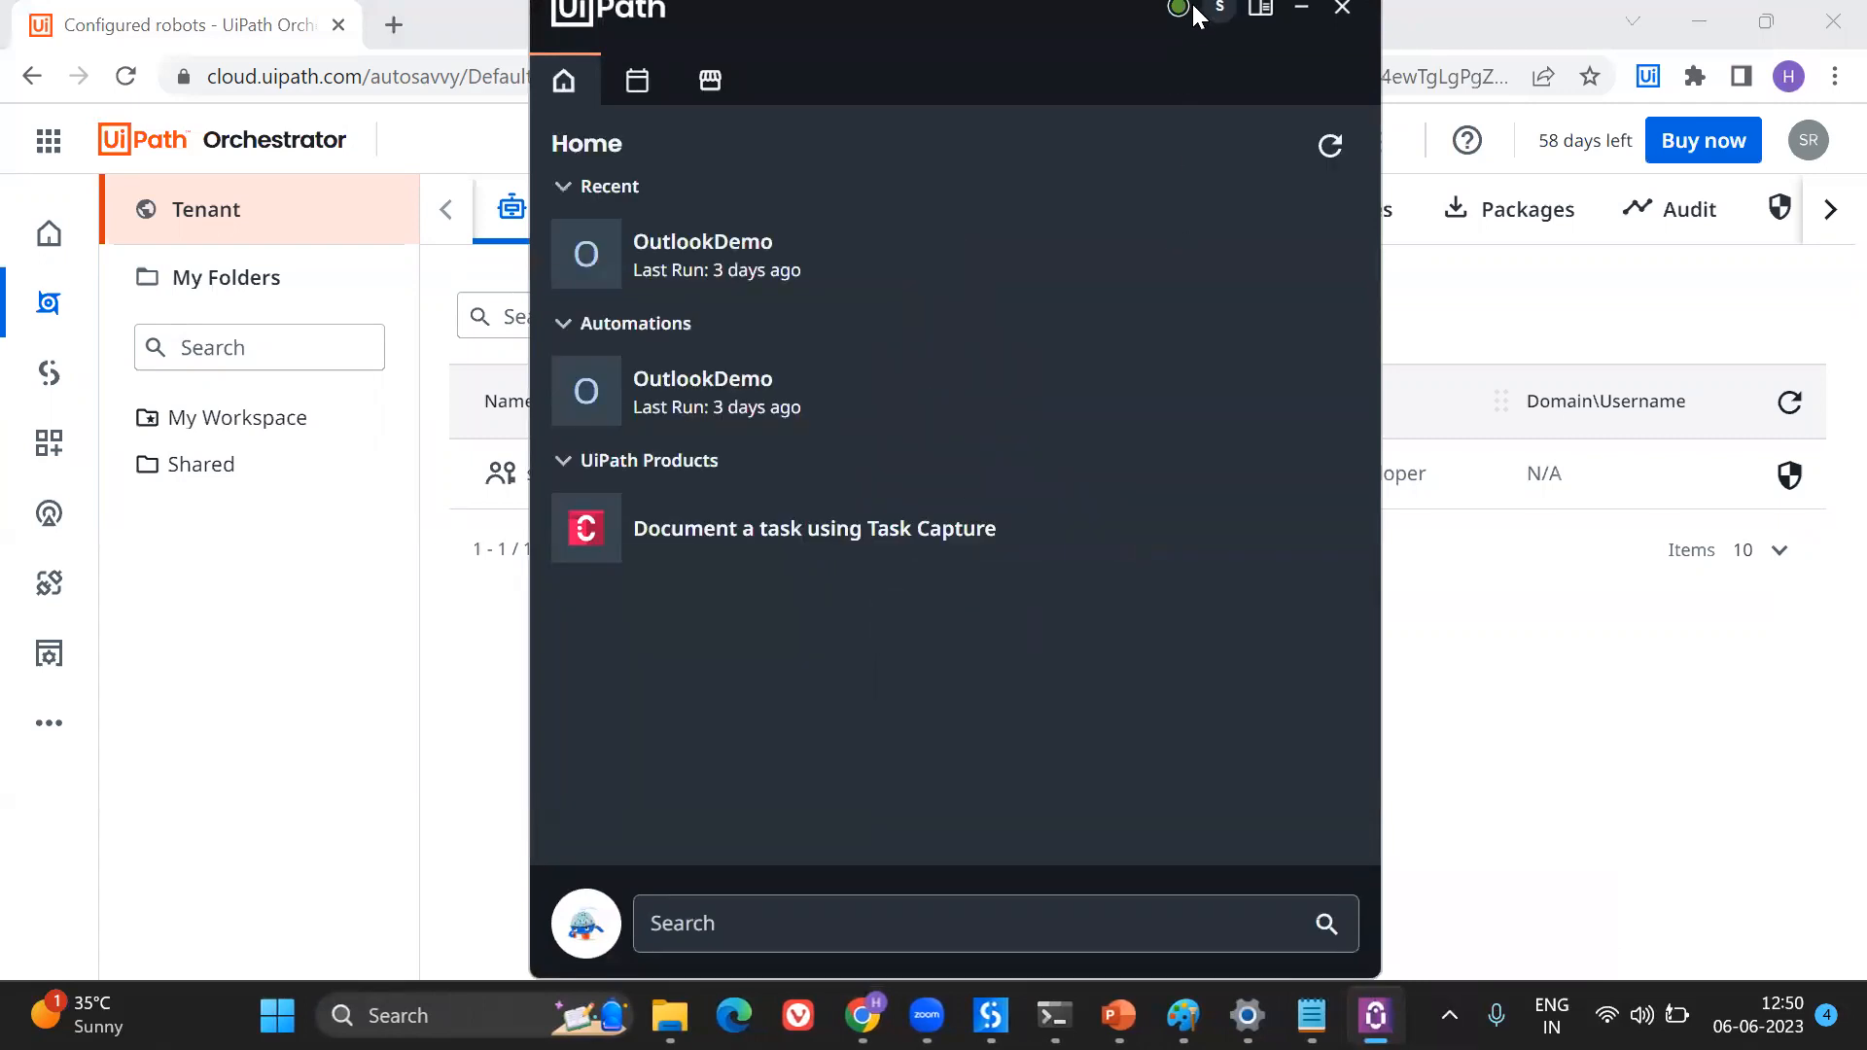
pyautogui.moveTo(1179, 18)
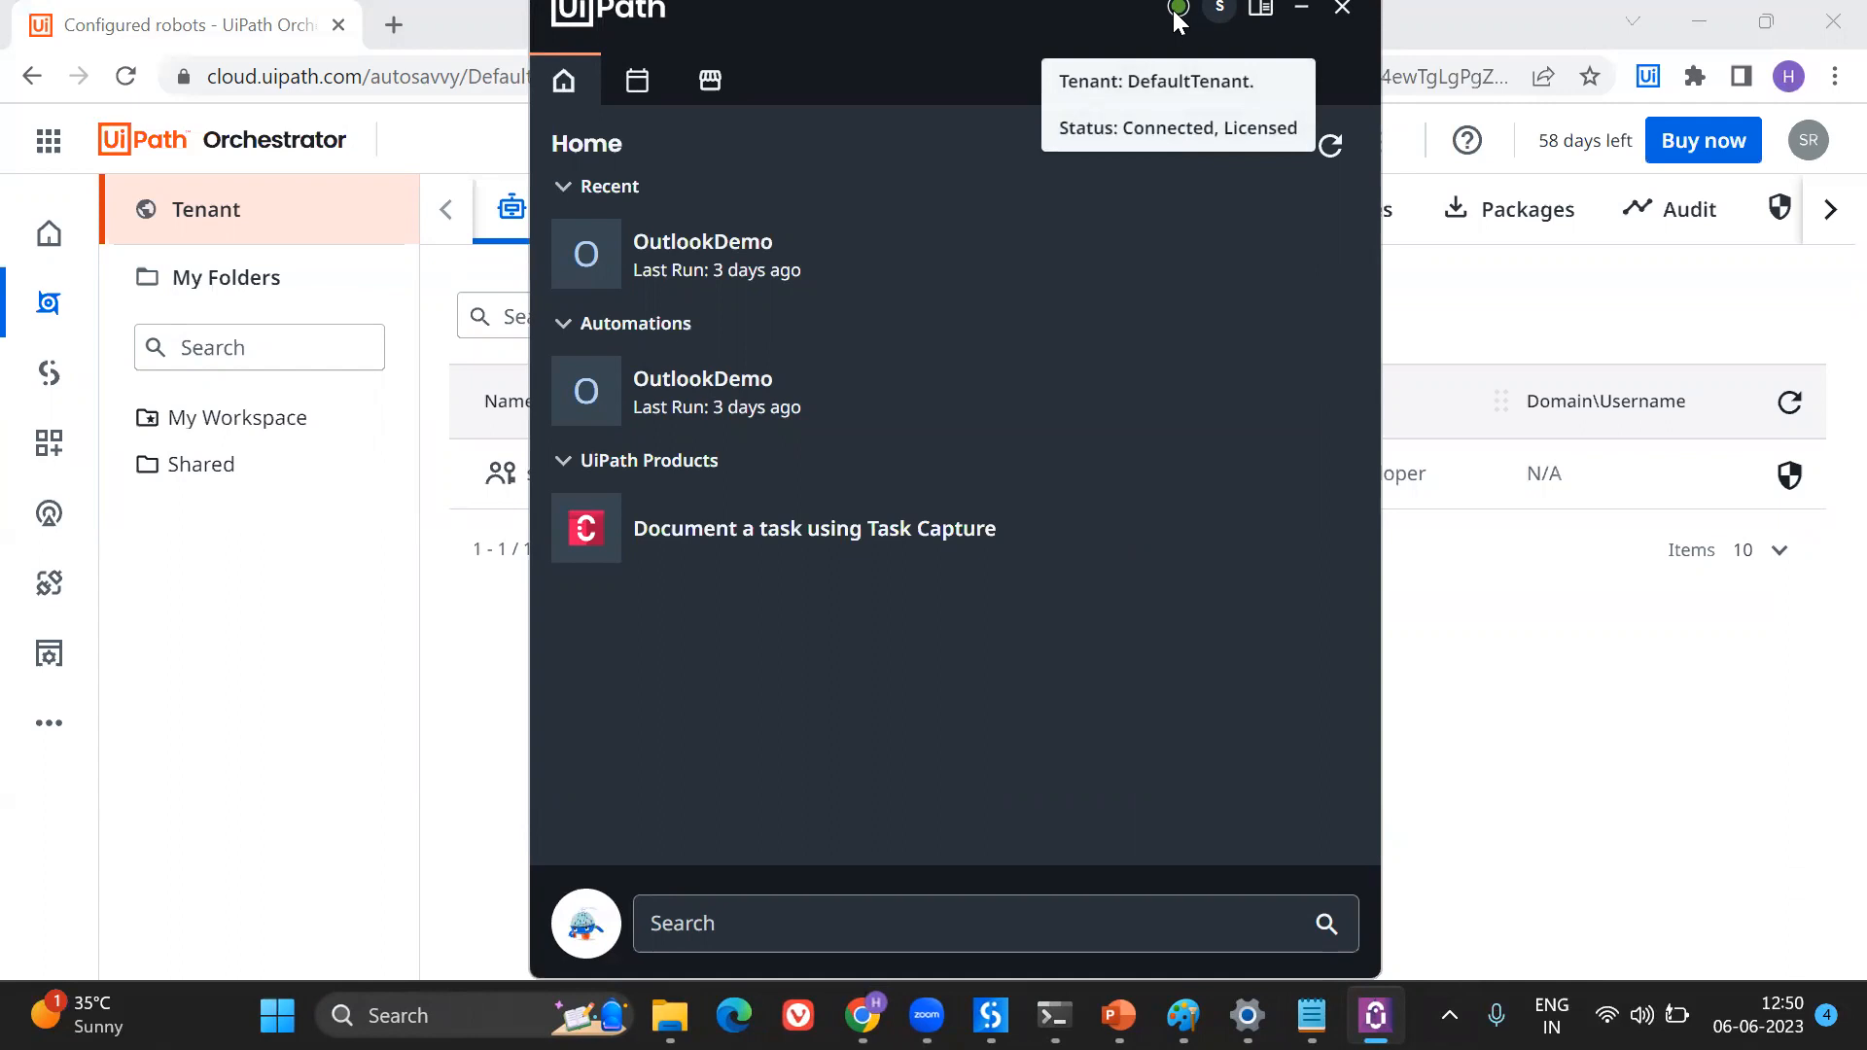
# Run the OutlookDemo automation, acknowledging its message box, and minimize UiPath Assistant
pyautogui.moveTo(703, 284)
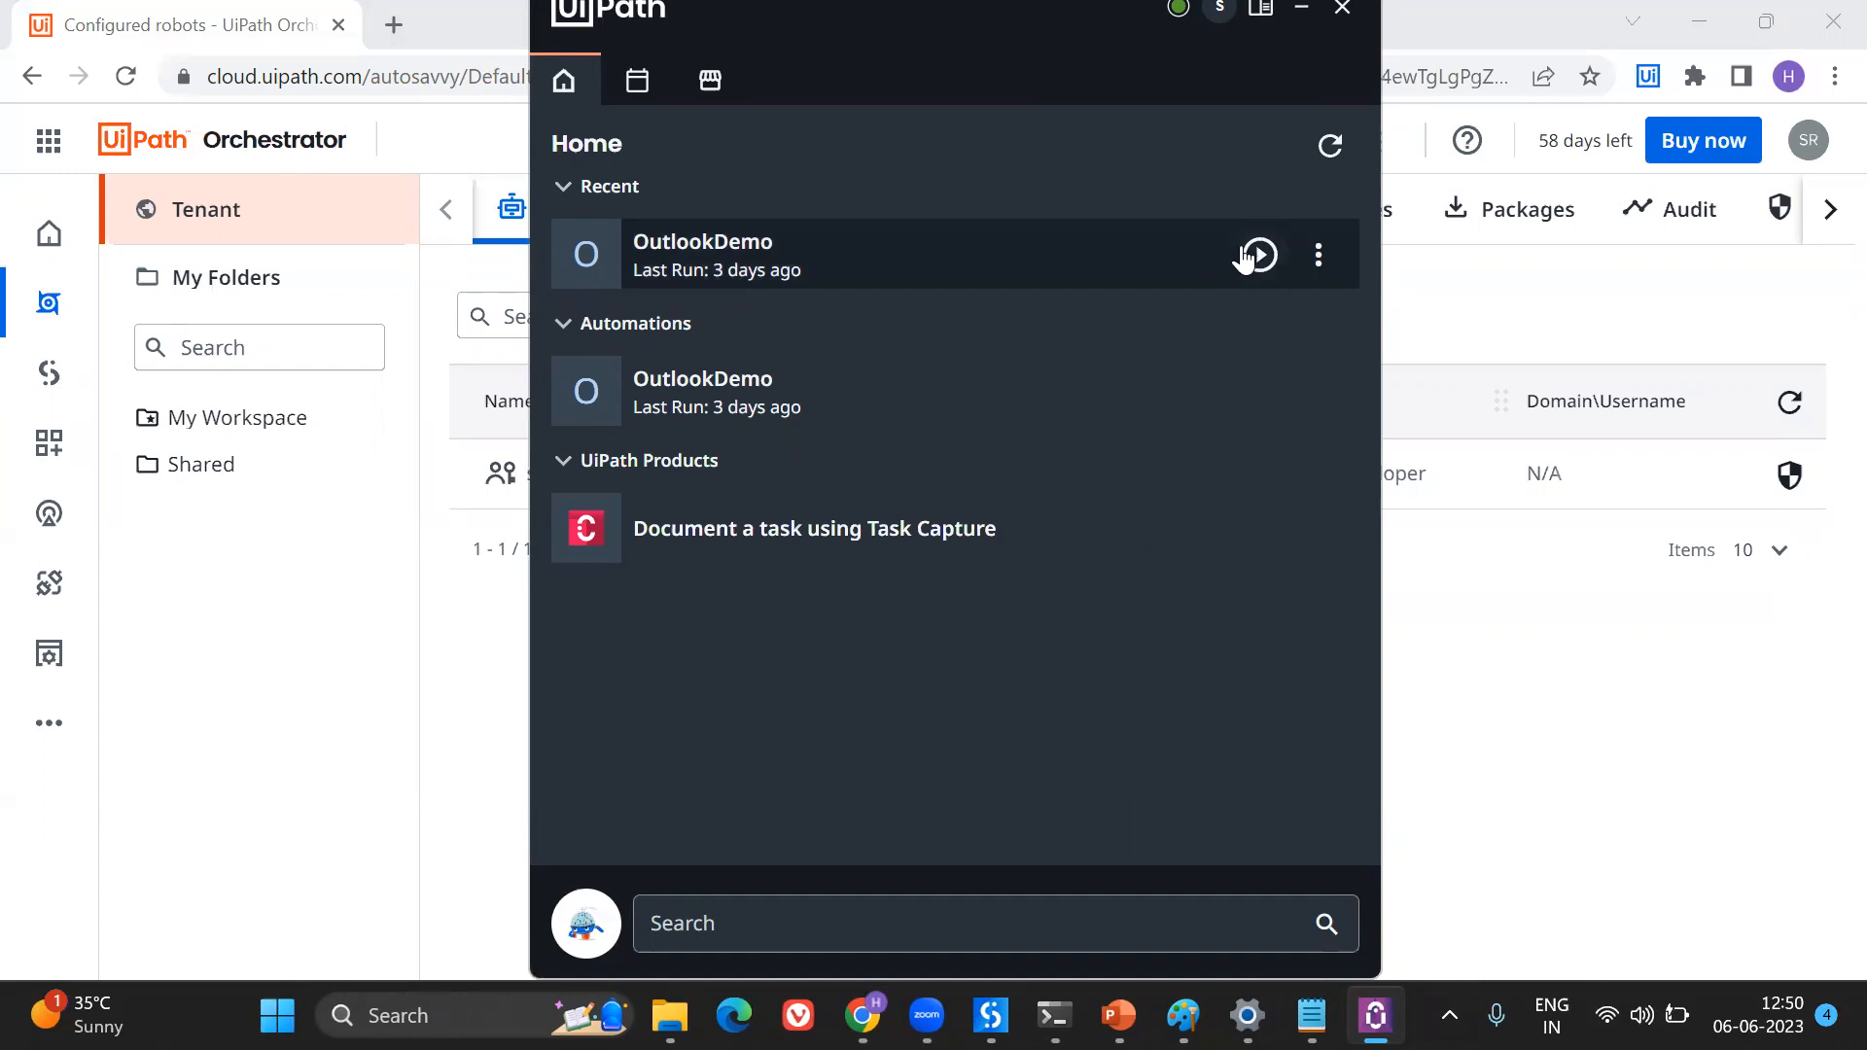
pyautogui.click(1258, 255)
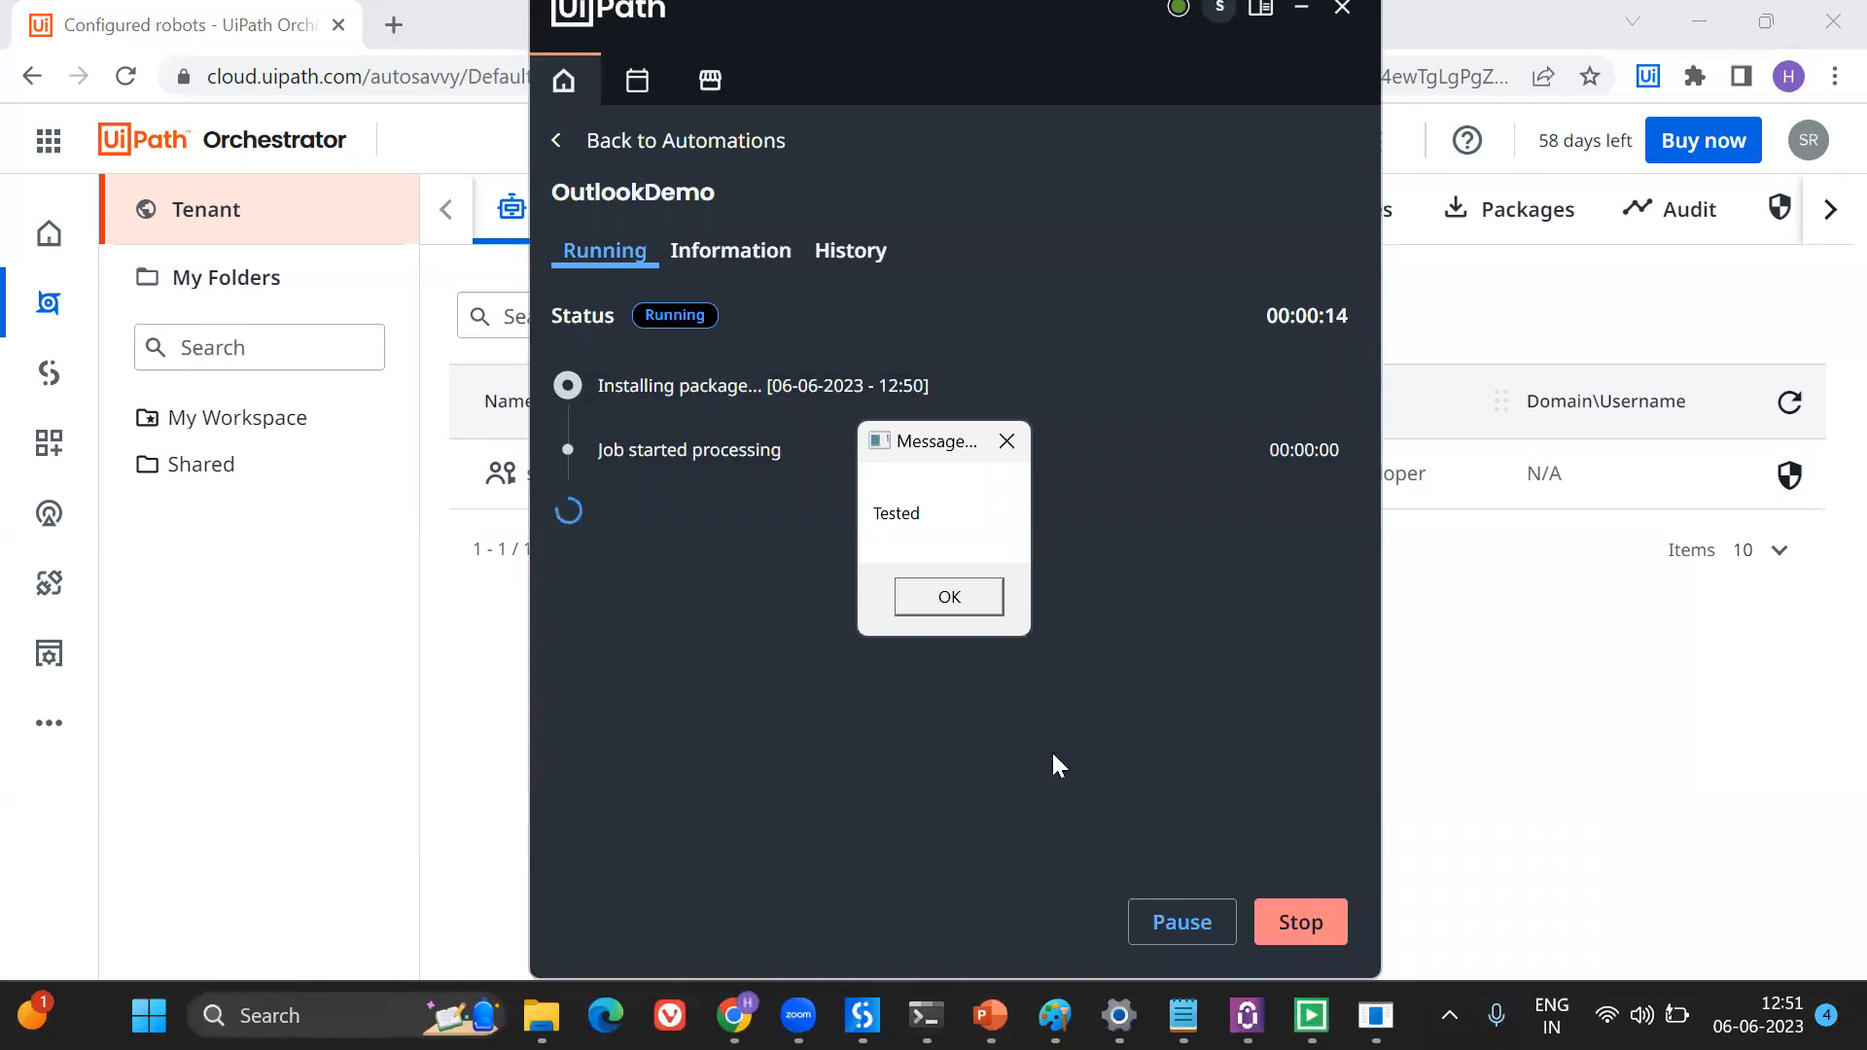
pyautogui.click(950, 603)
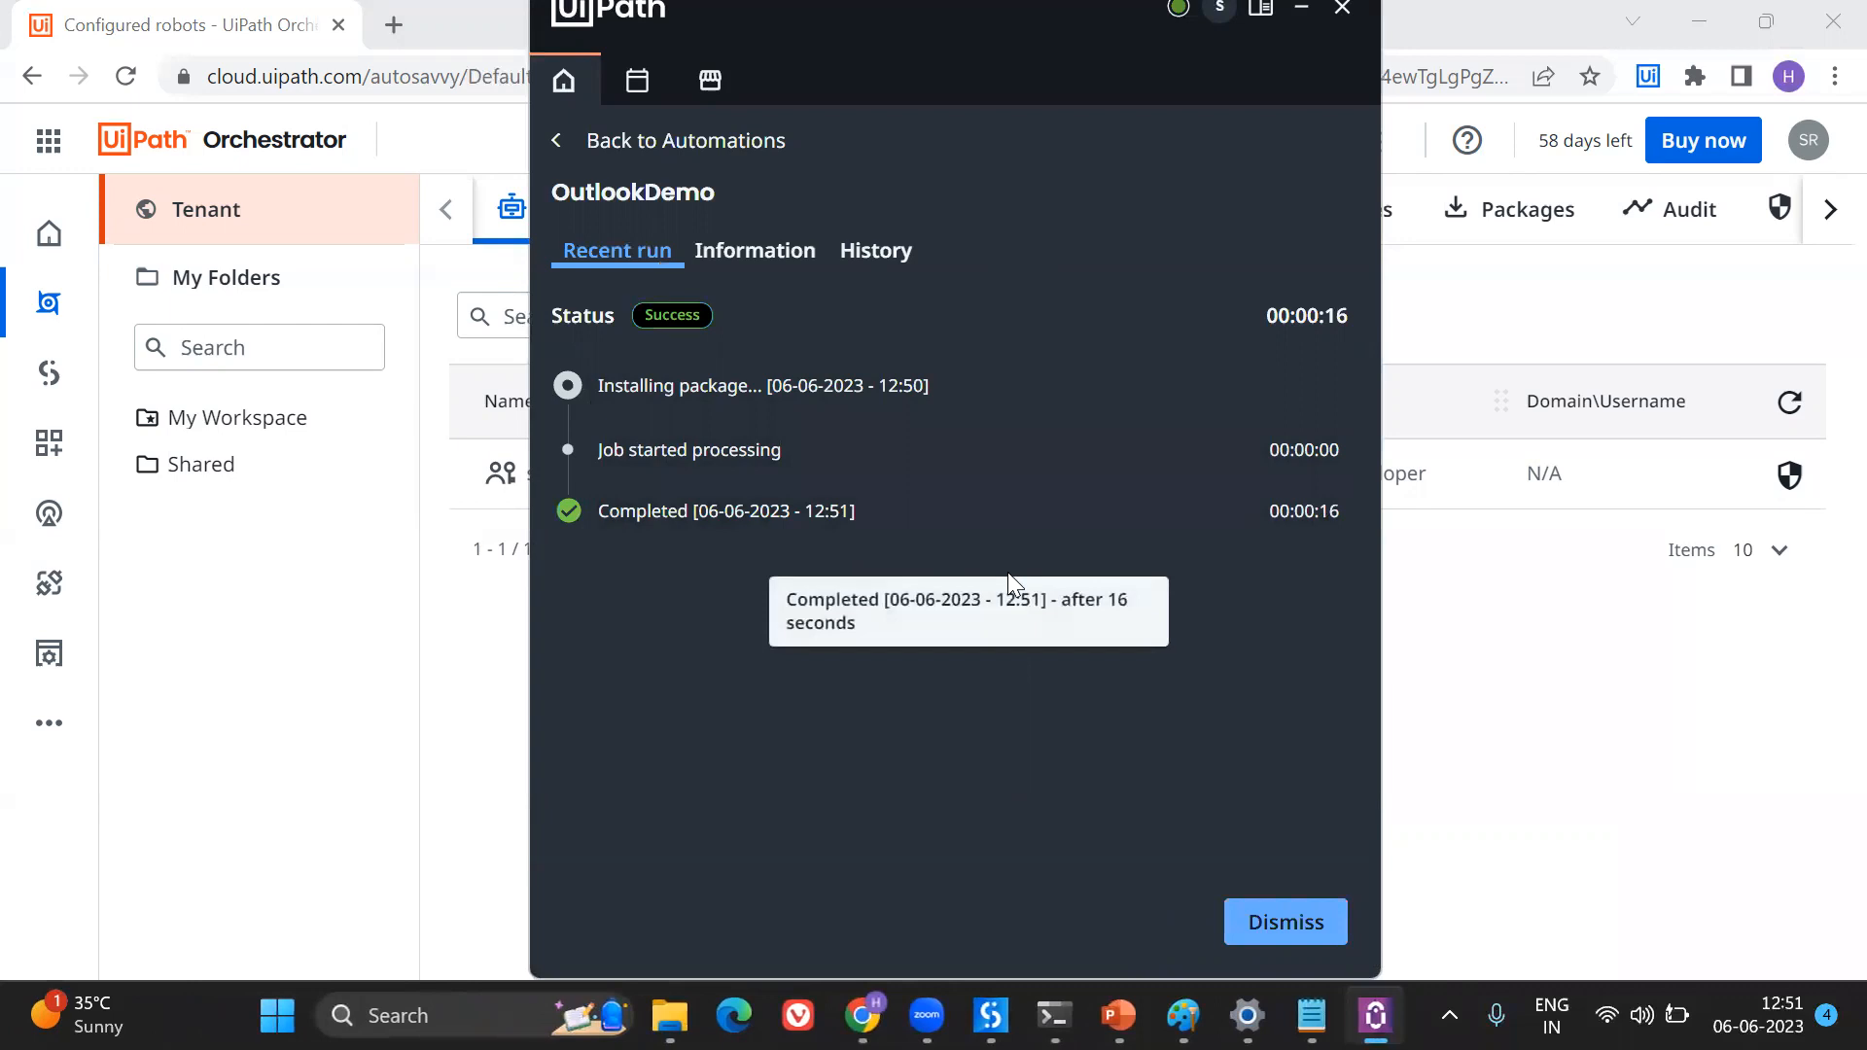
pyautogui.click(1303, 10)
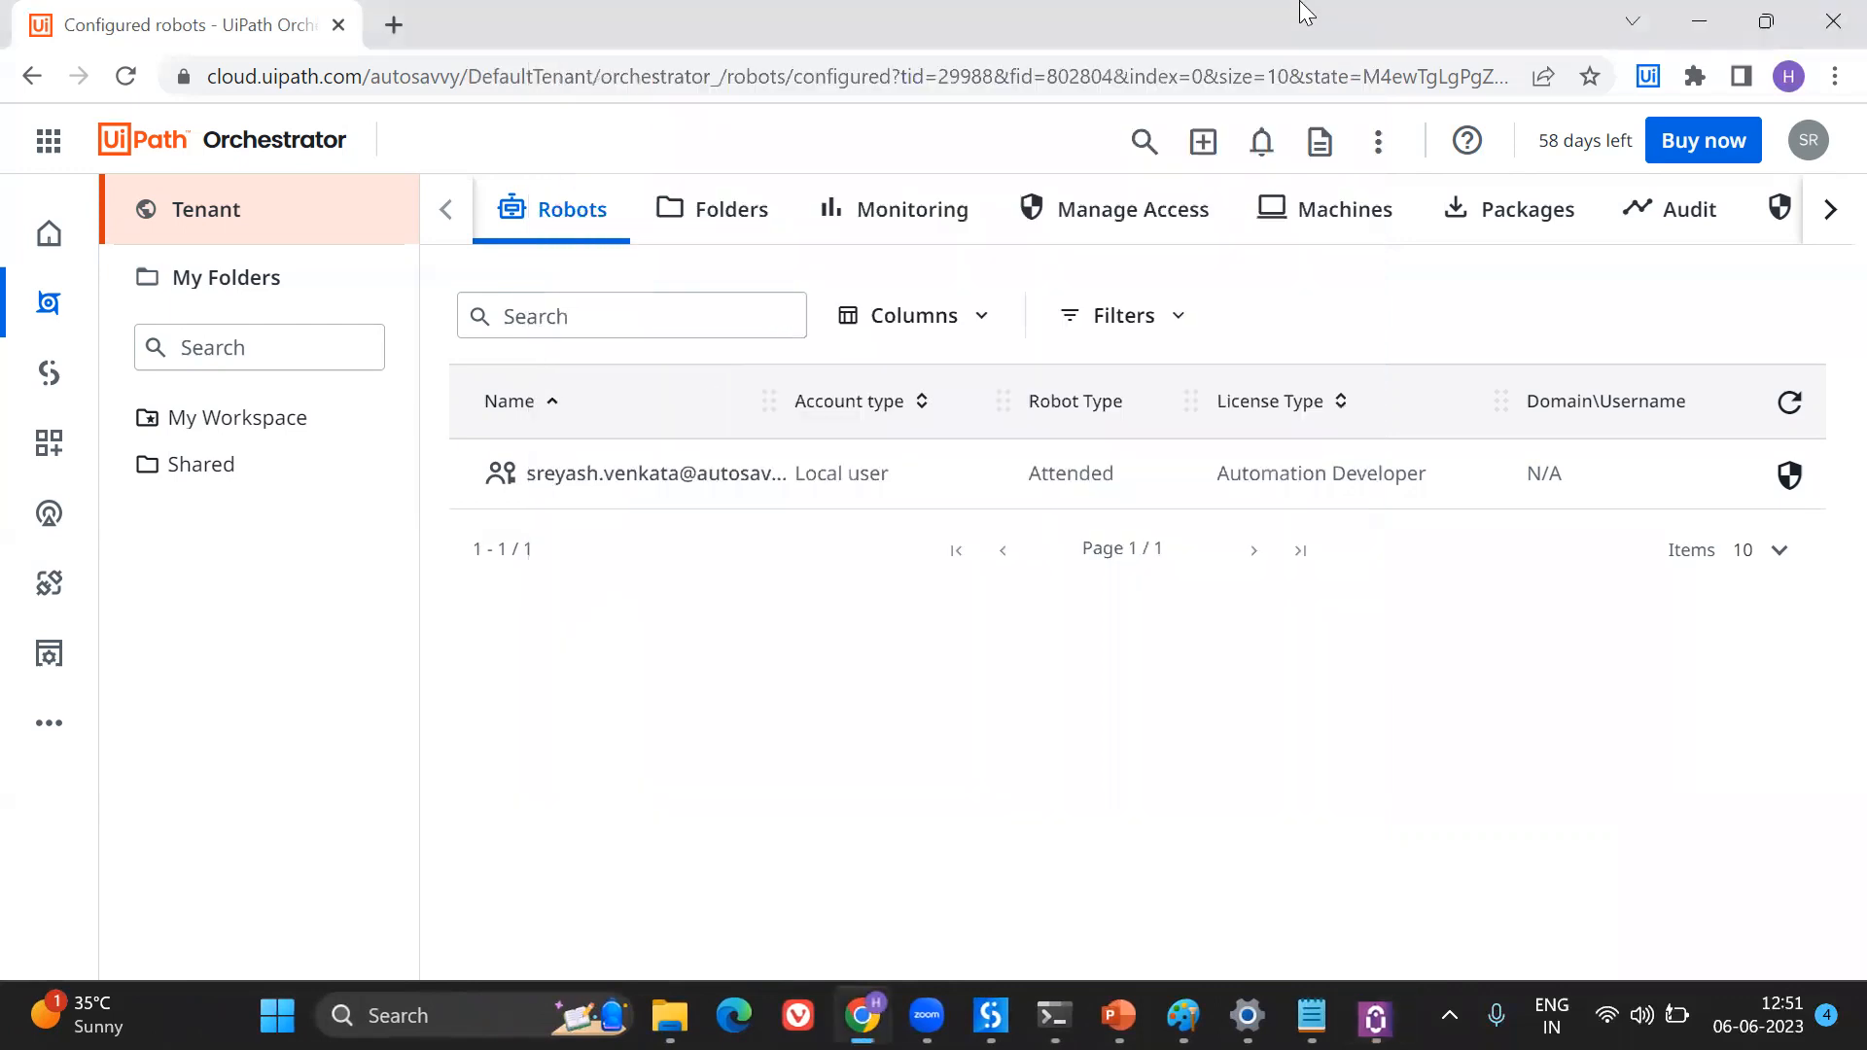
# Examine the OutlookDemo process in My Workspace and the actions available for it
pyautogui.click(160, 426)
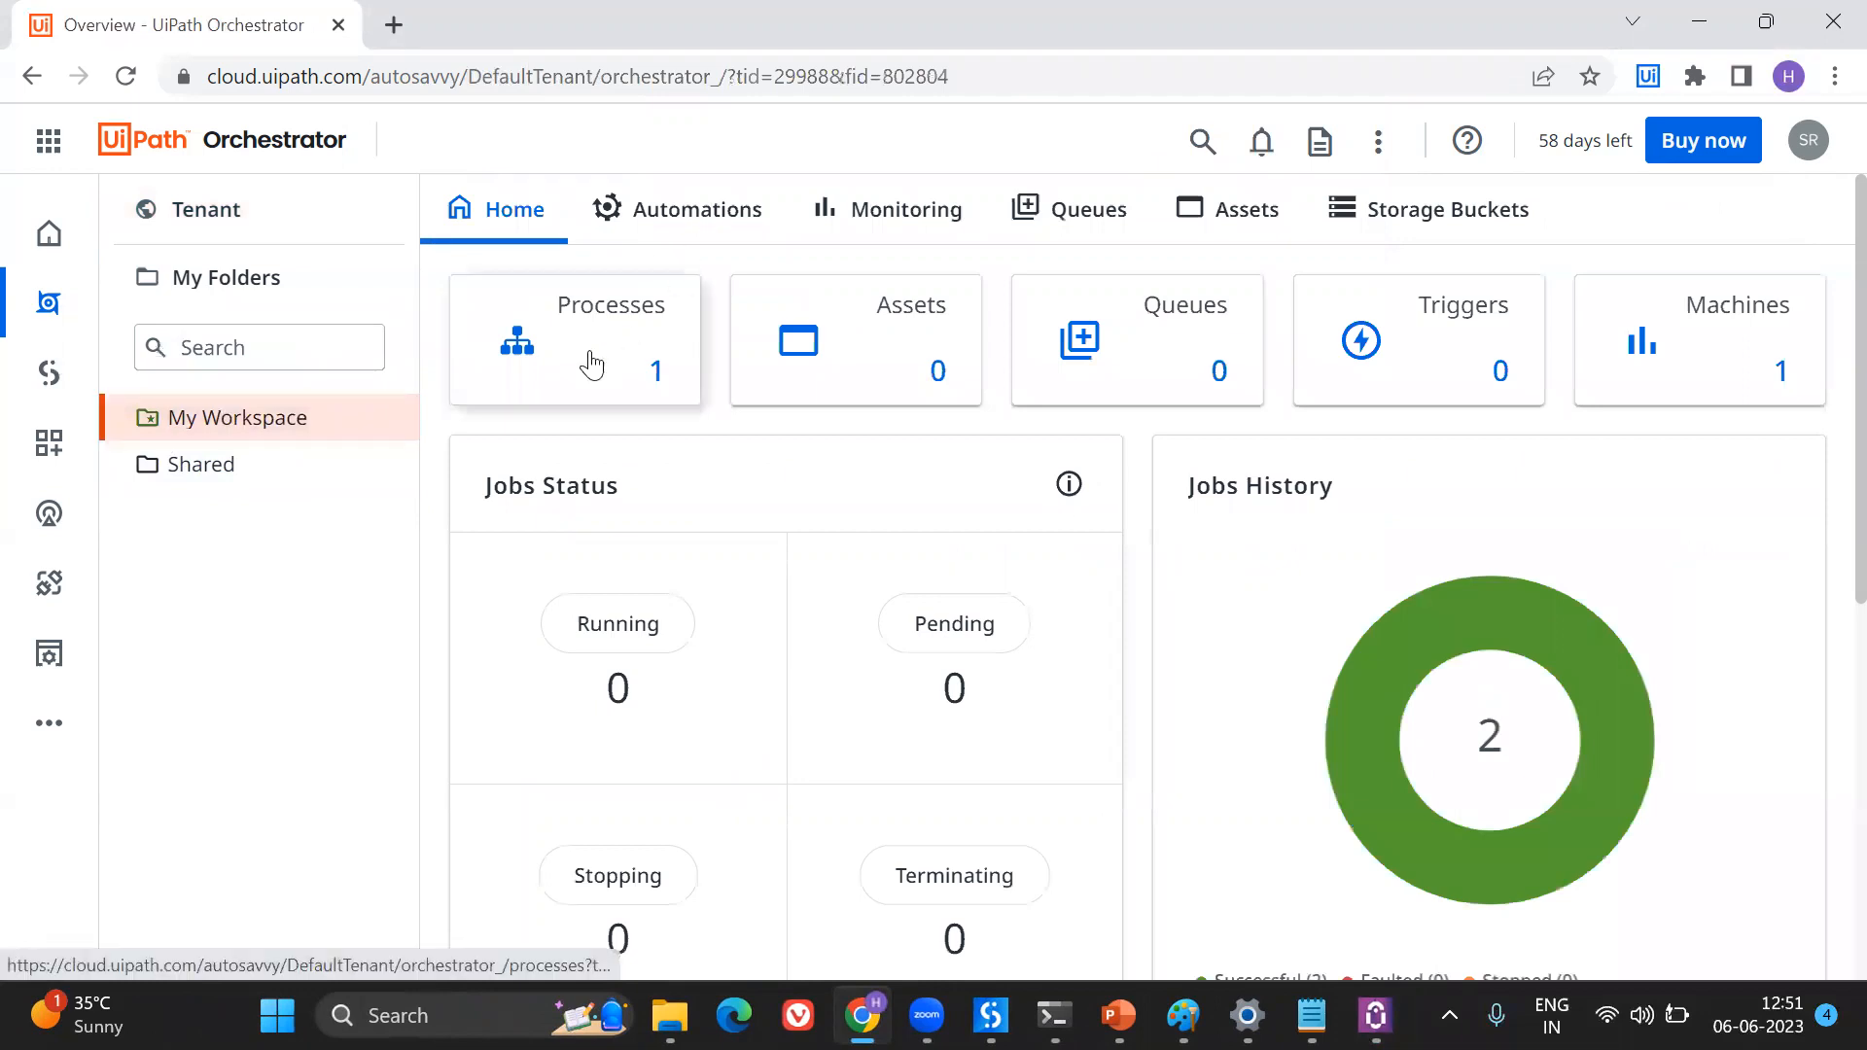
pyautogui.click(591, 365)
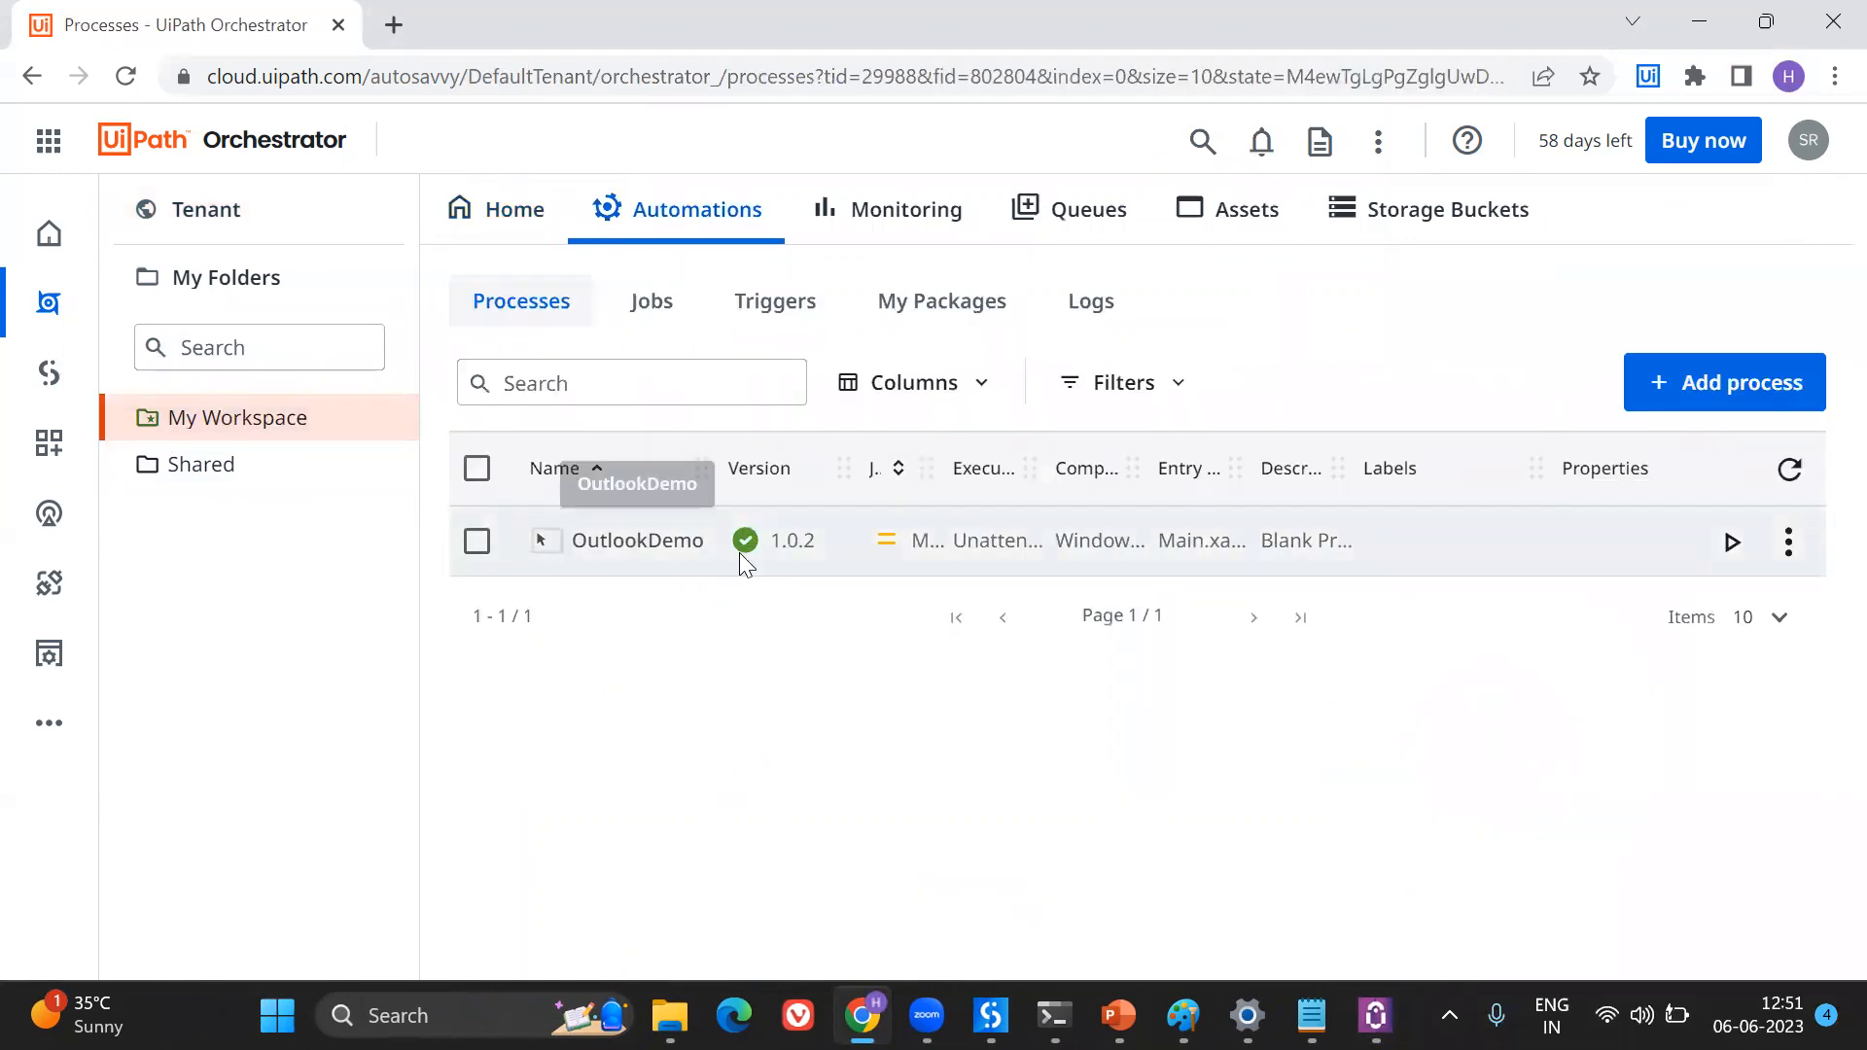
pyautogui.click(1806, 550)
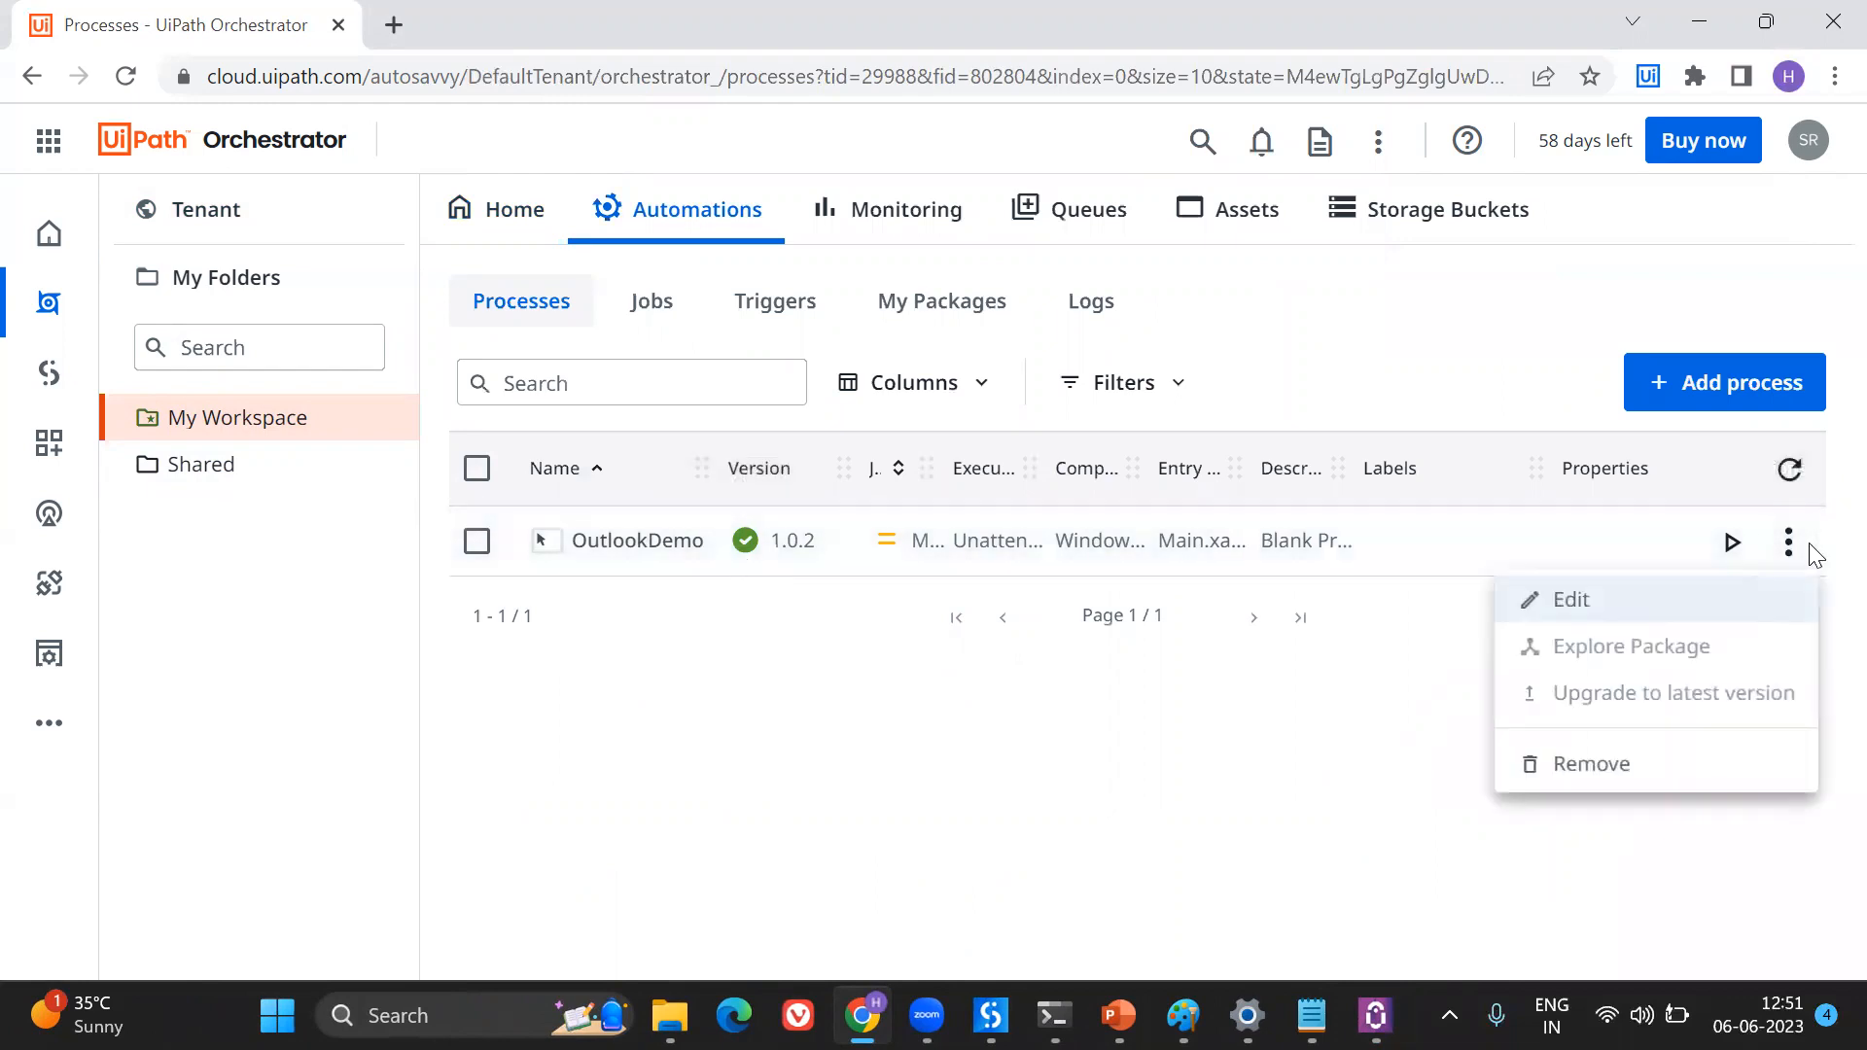
pyautogui.click(1164, 742)
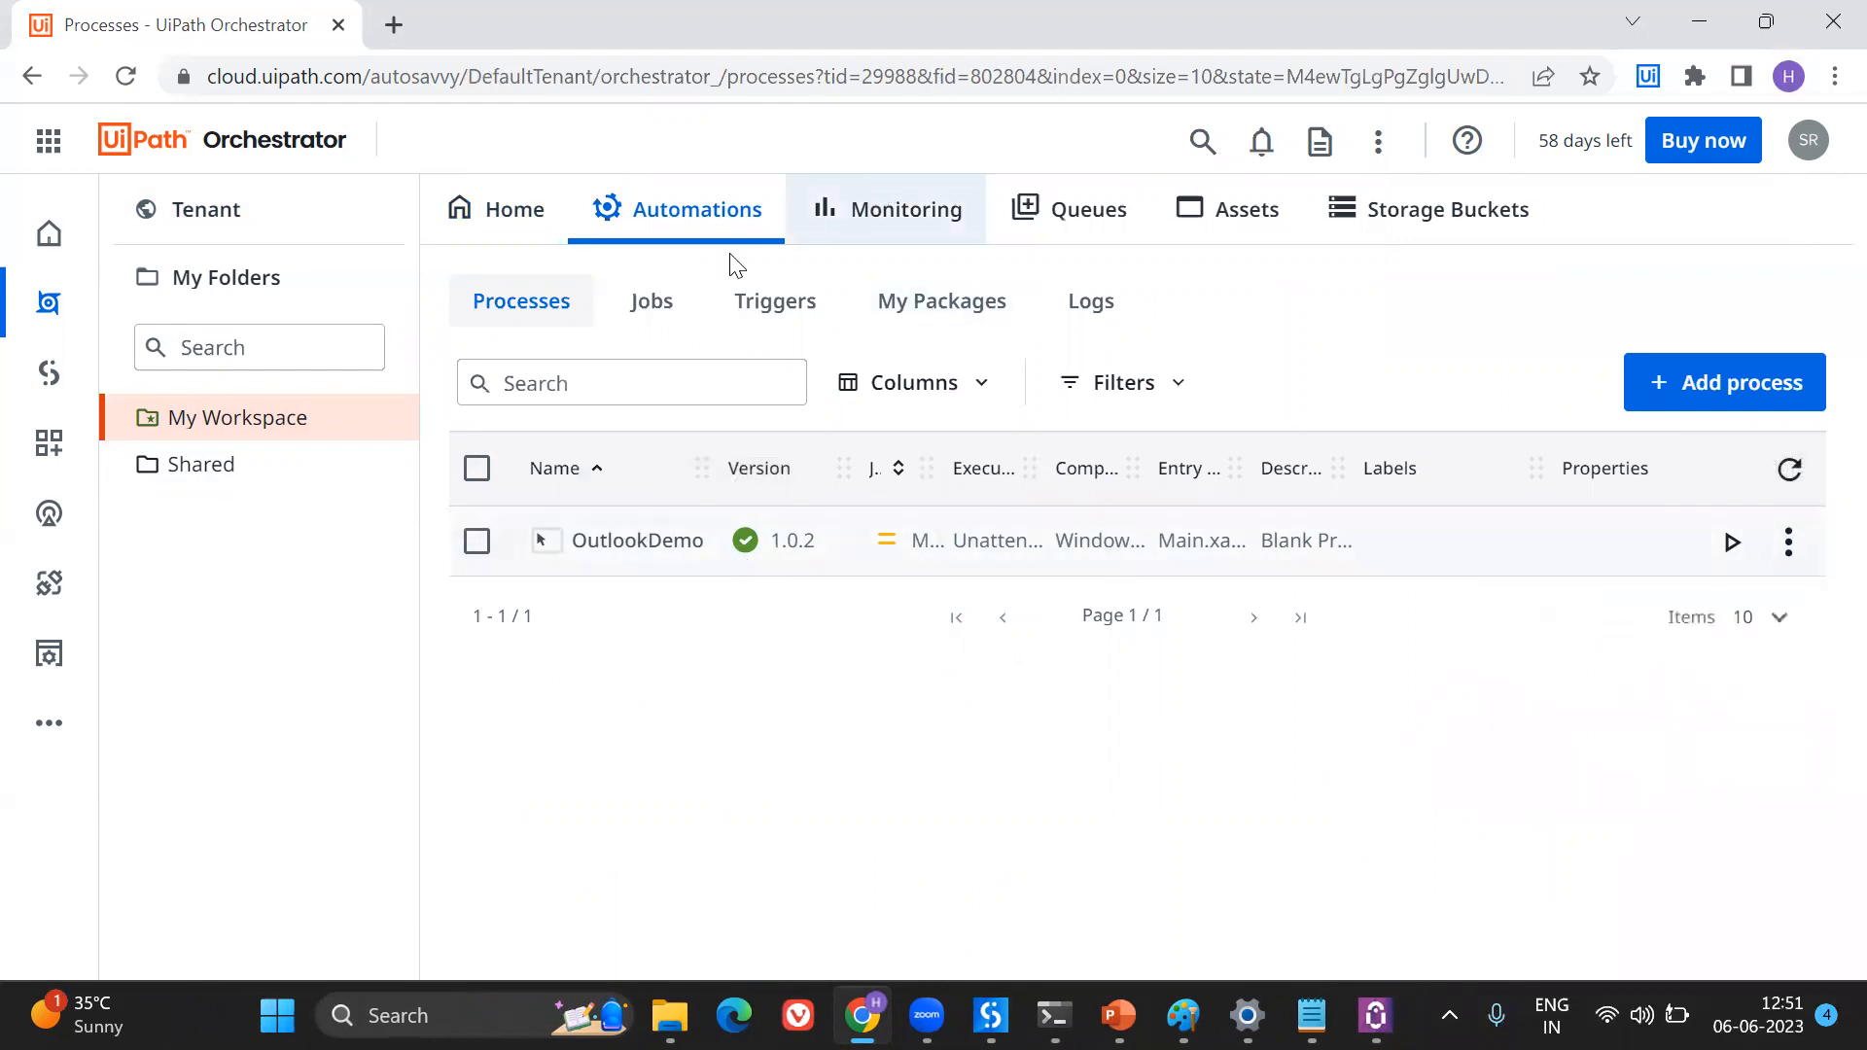
# Start a new time trigger in My Workspace named DemoTrigger for the OutlookDemo process
pyautogui.click(757, 309)
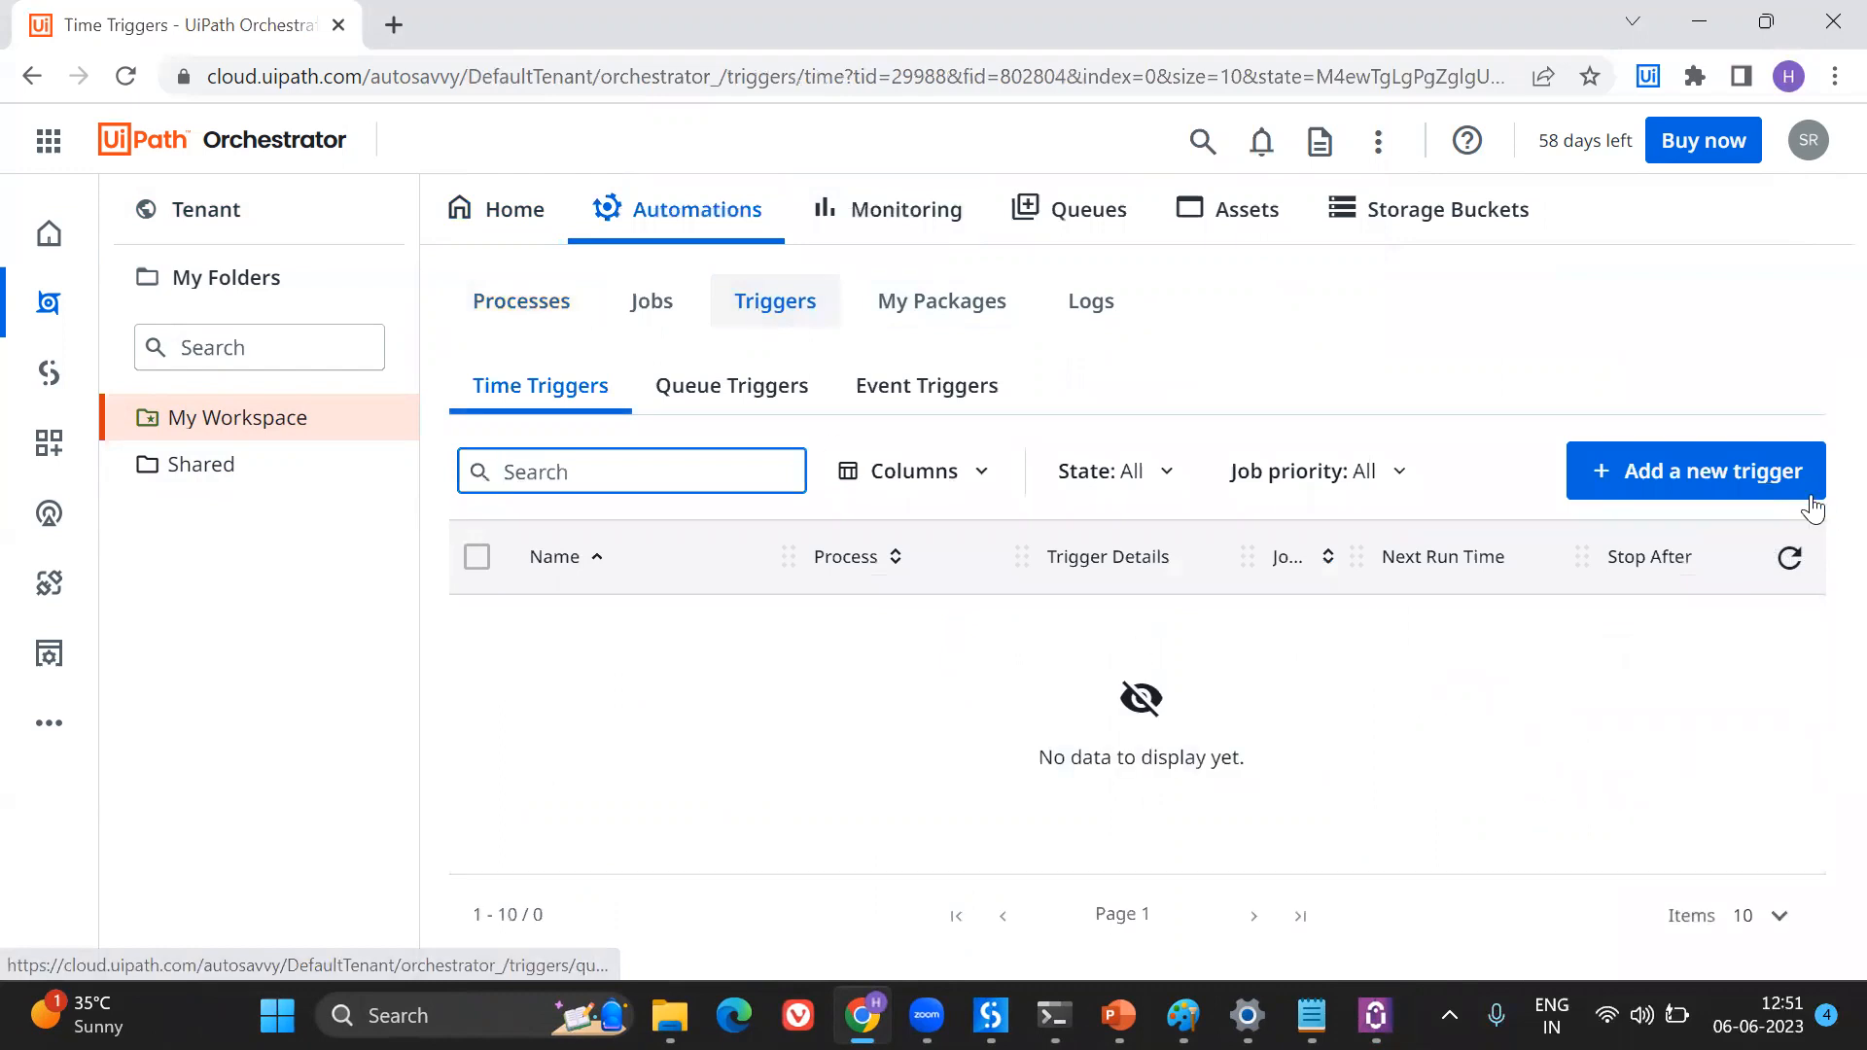
pyautogui.click(1725, 469)
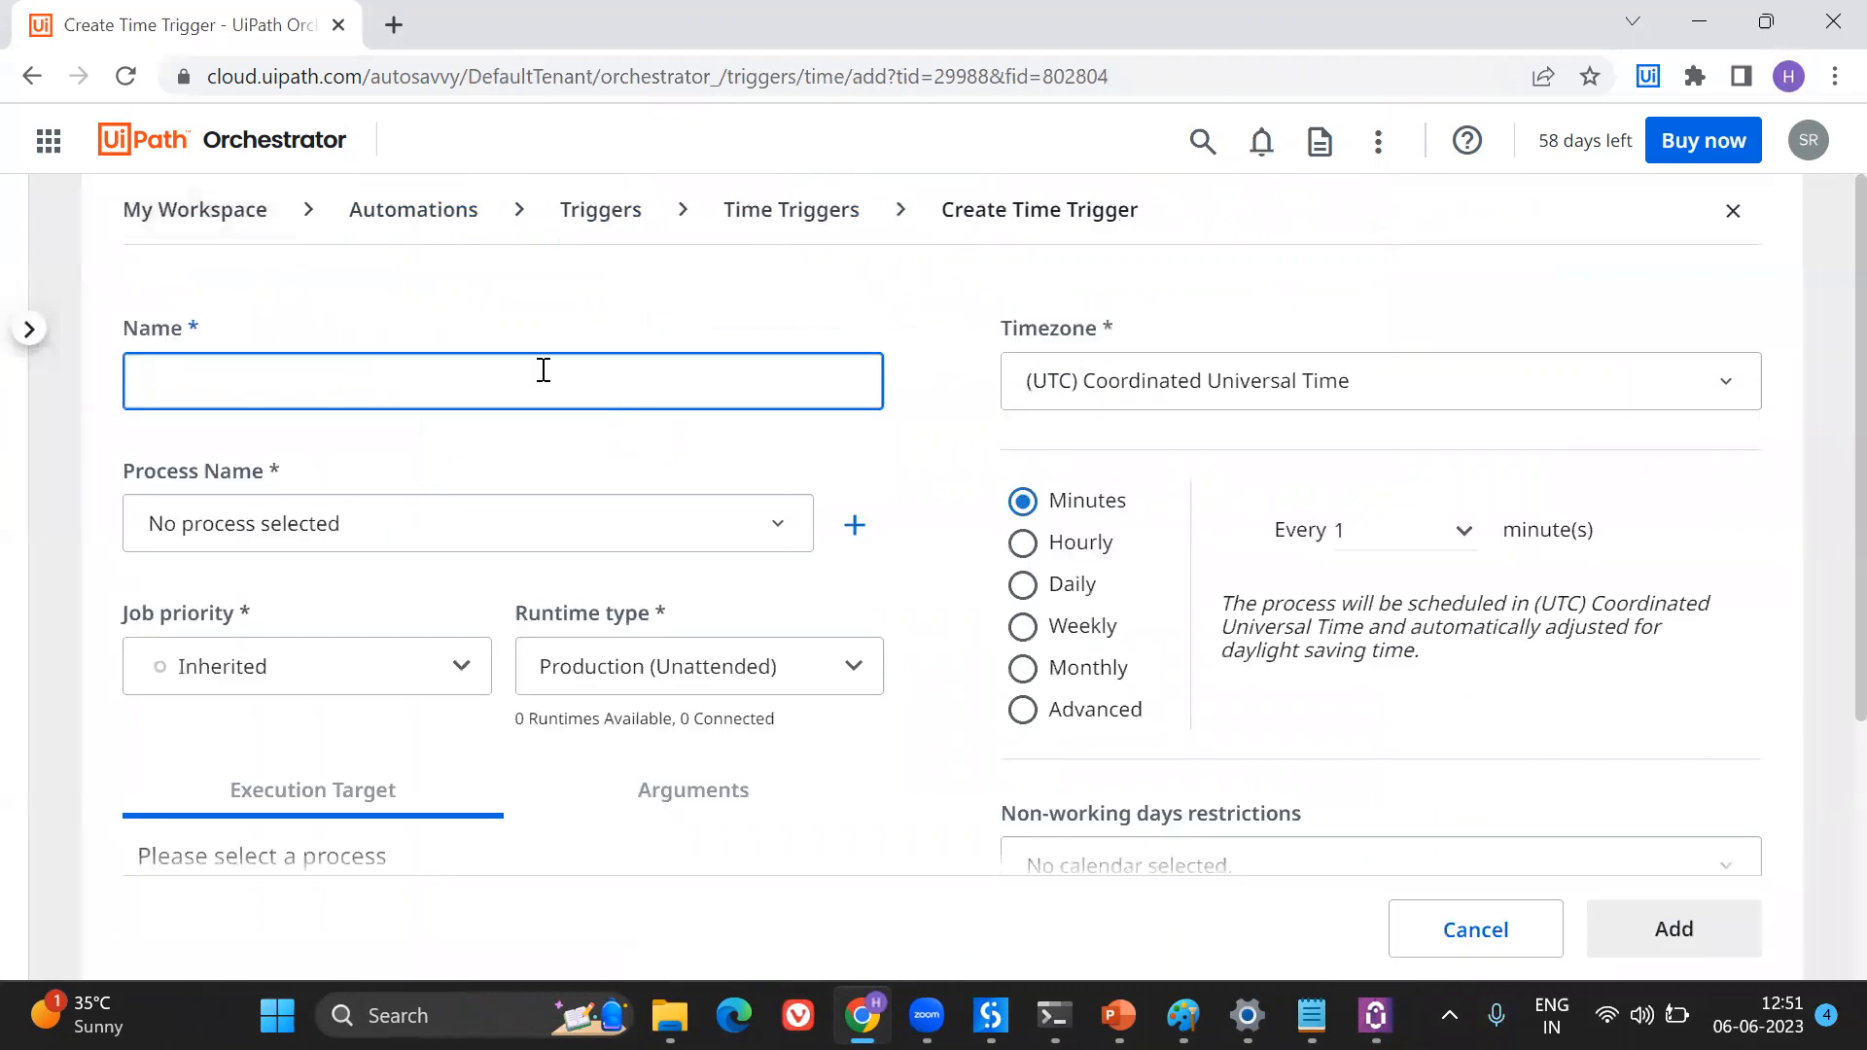
pyautogui.write('DemoTrigger')
pyautogui.click(447, 530)
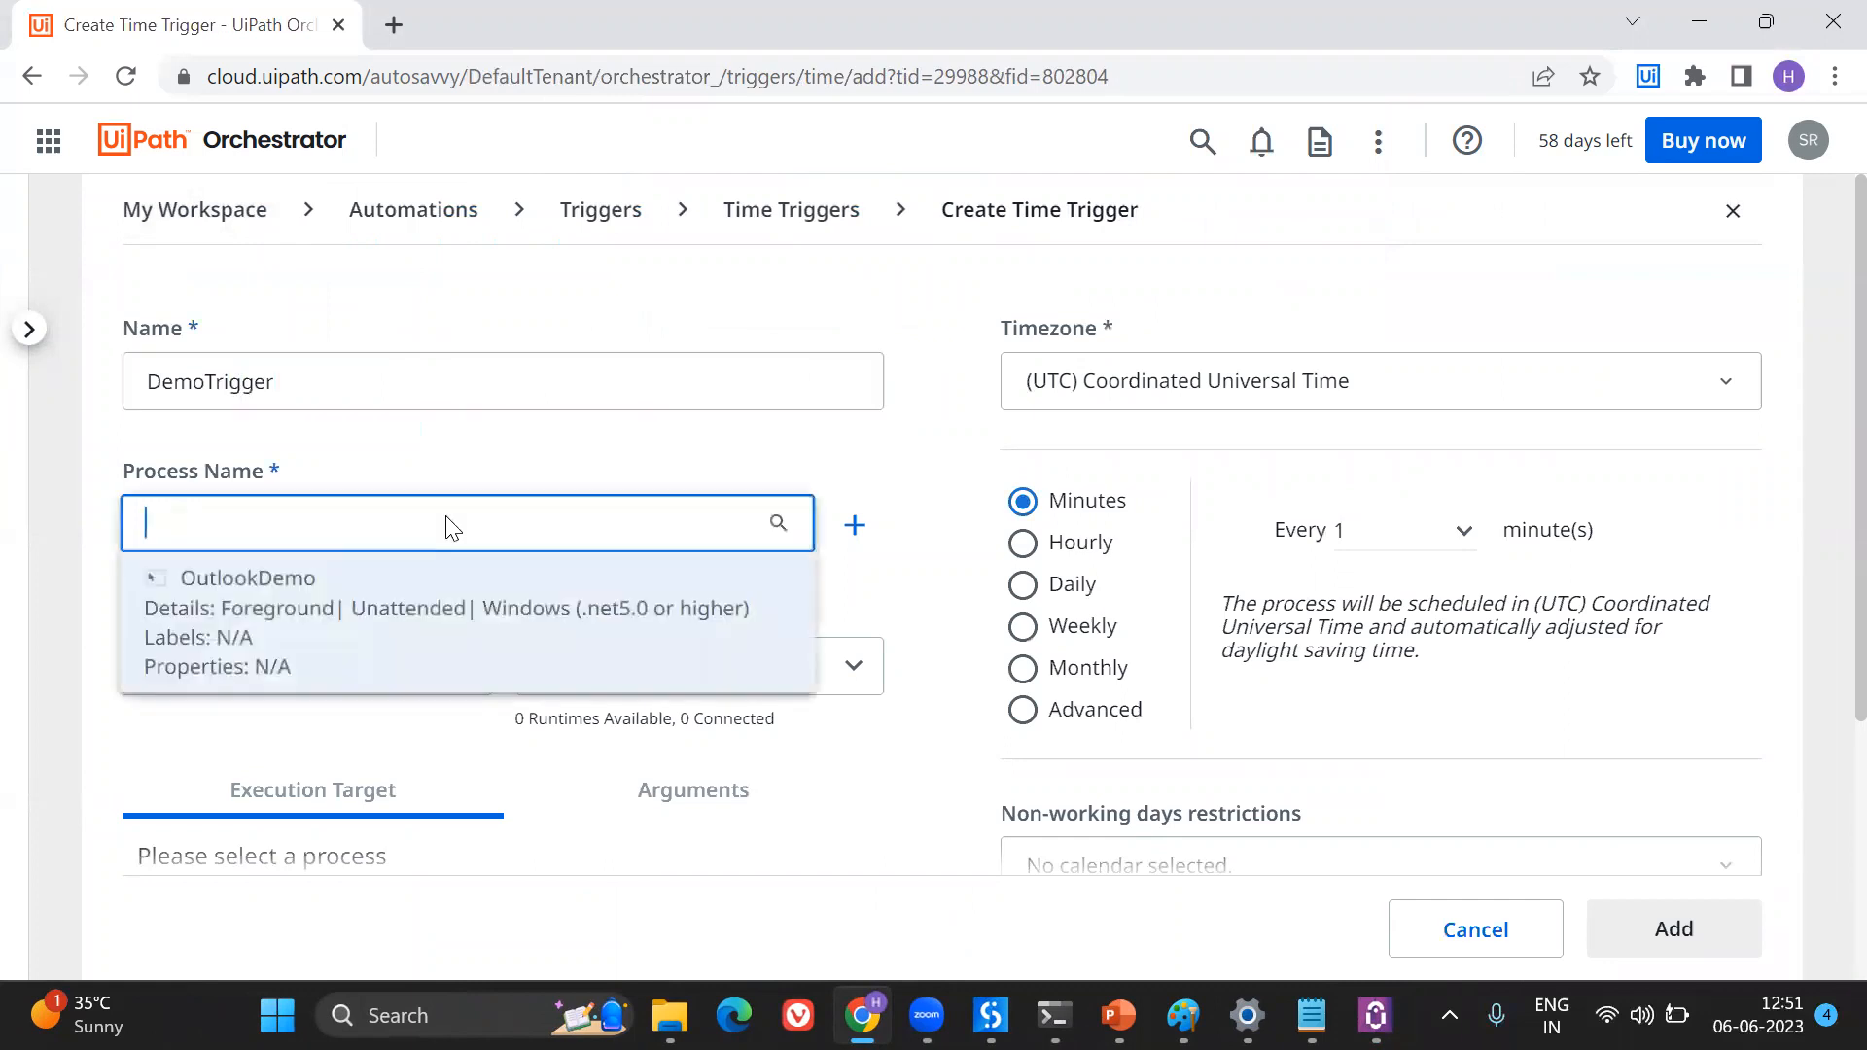
pyautogui.click(282, 629)
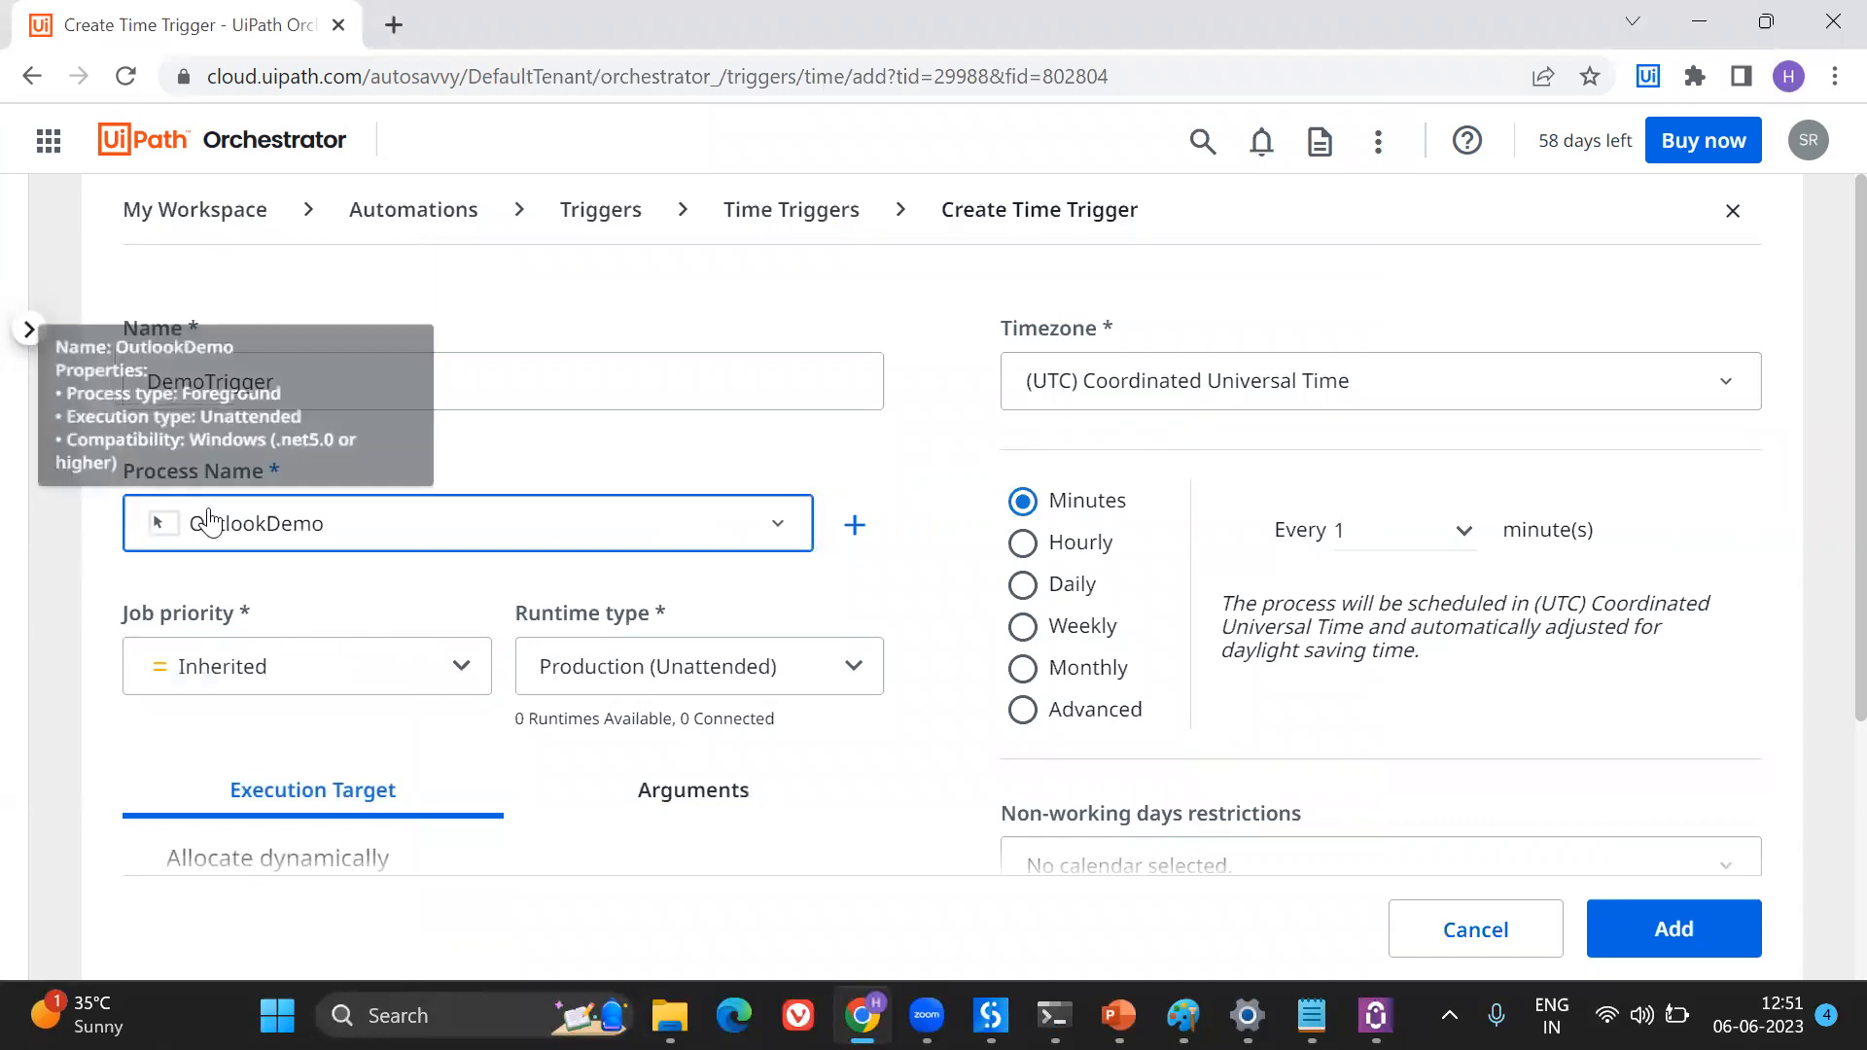
# Set the trigger's timezone to (UTC+05:30) Chennai, Kolkata, Mumbai, New Delhi
pyautogui.click(1333, 377)
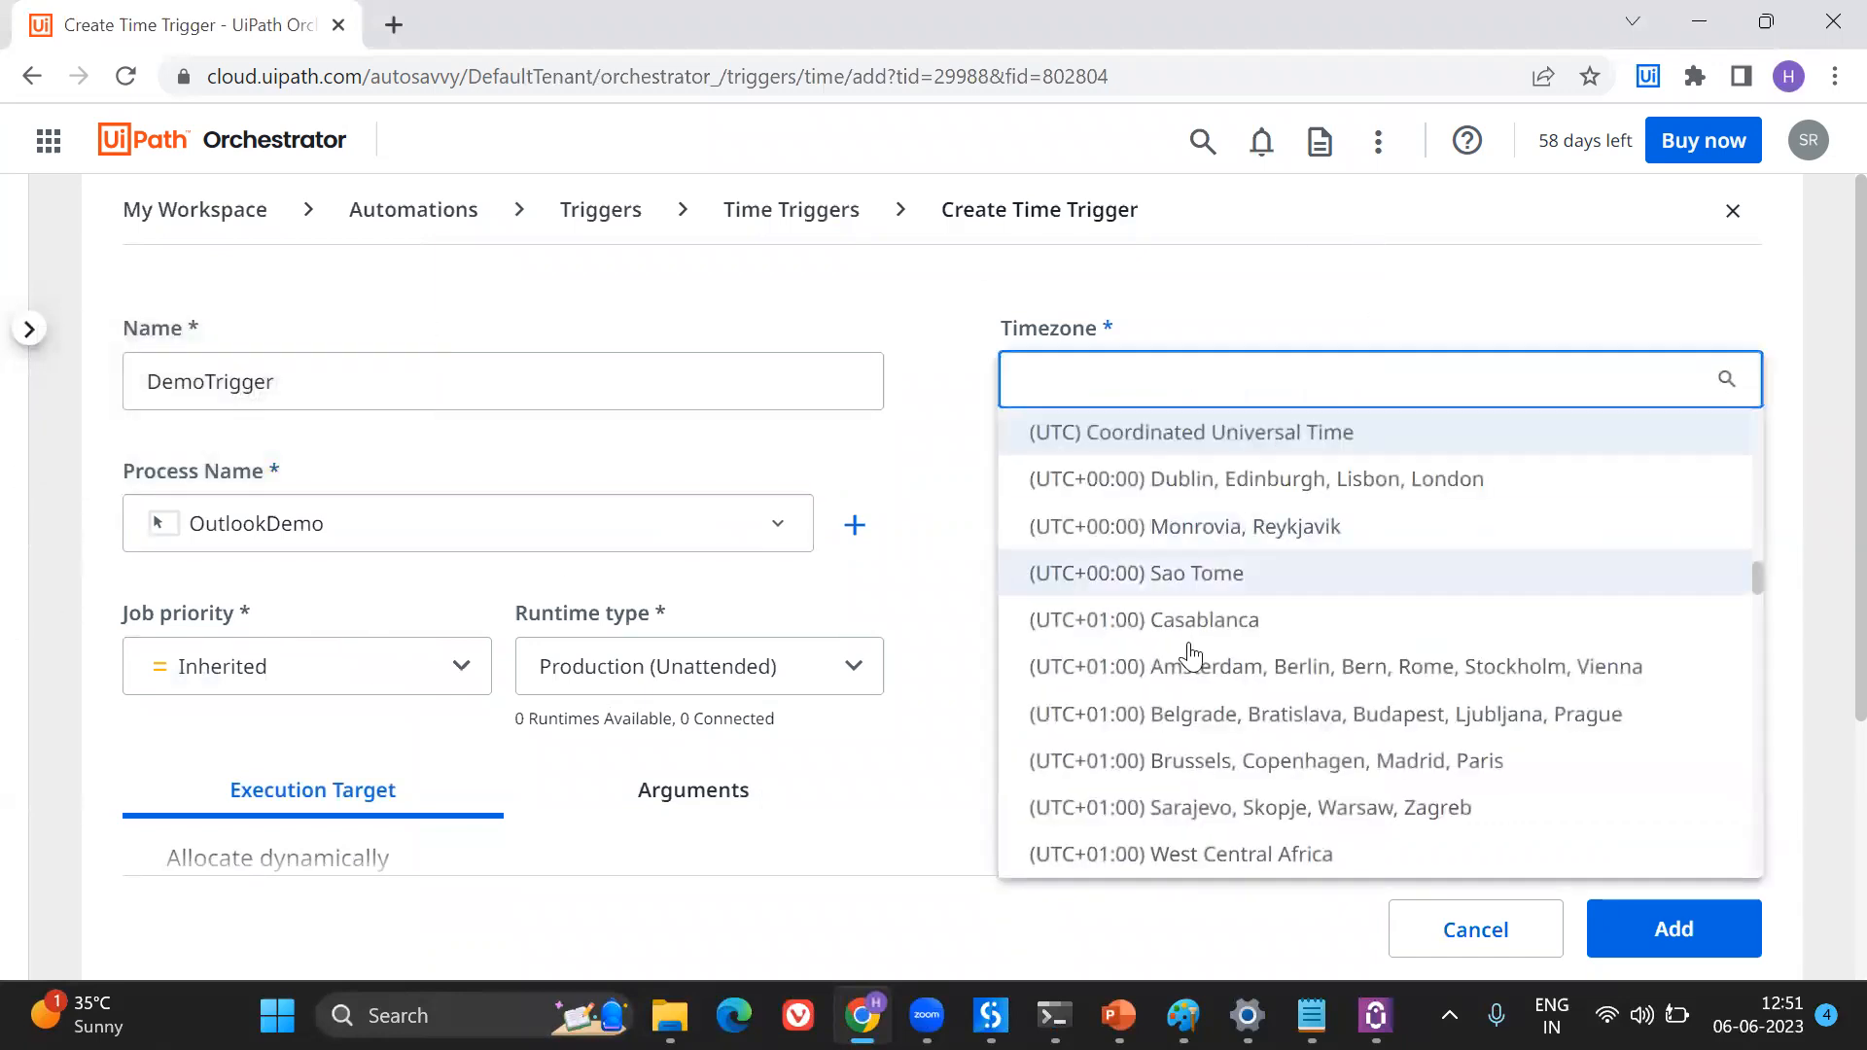
pyautogui.scroll(-10, 1150, 752)
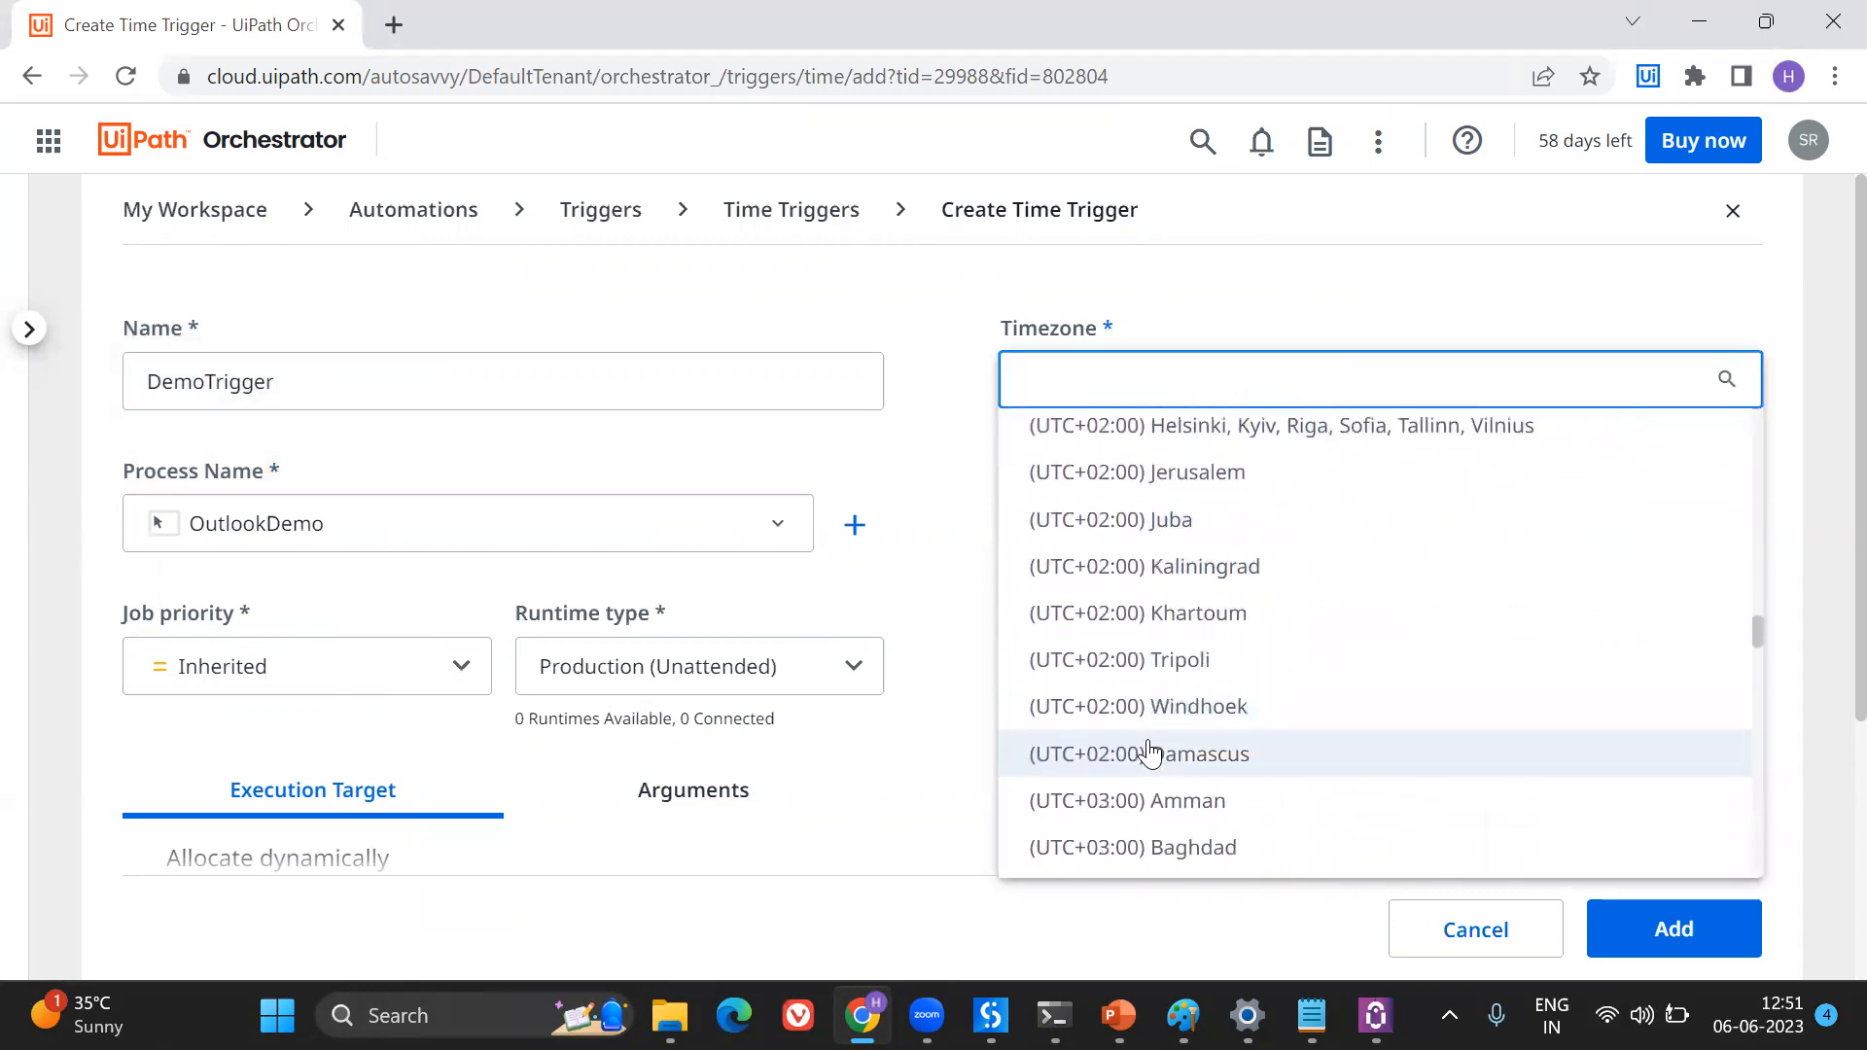
pyautogui.scroll(-8, 1150, 751)
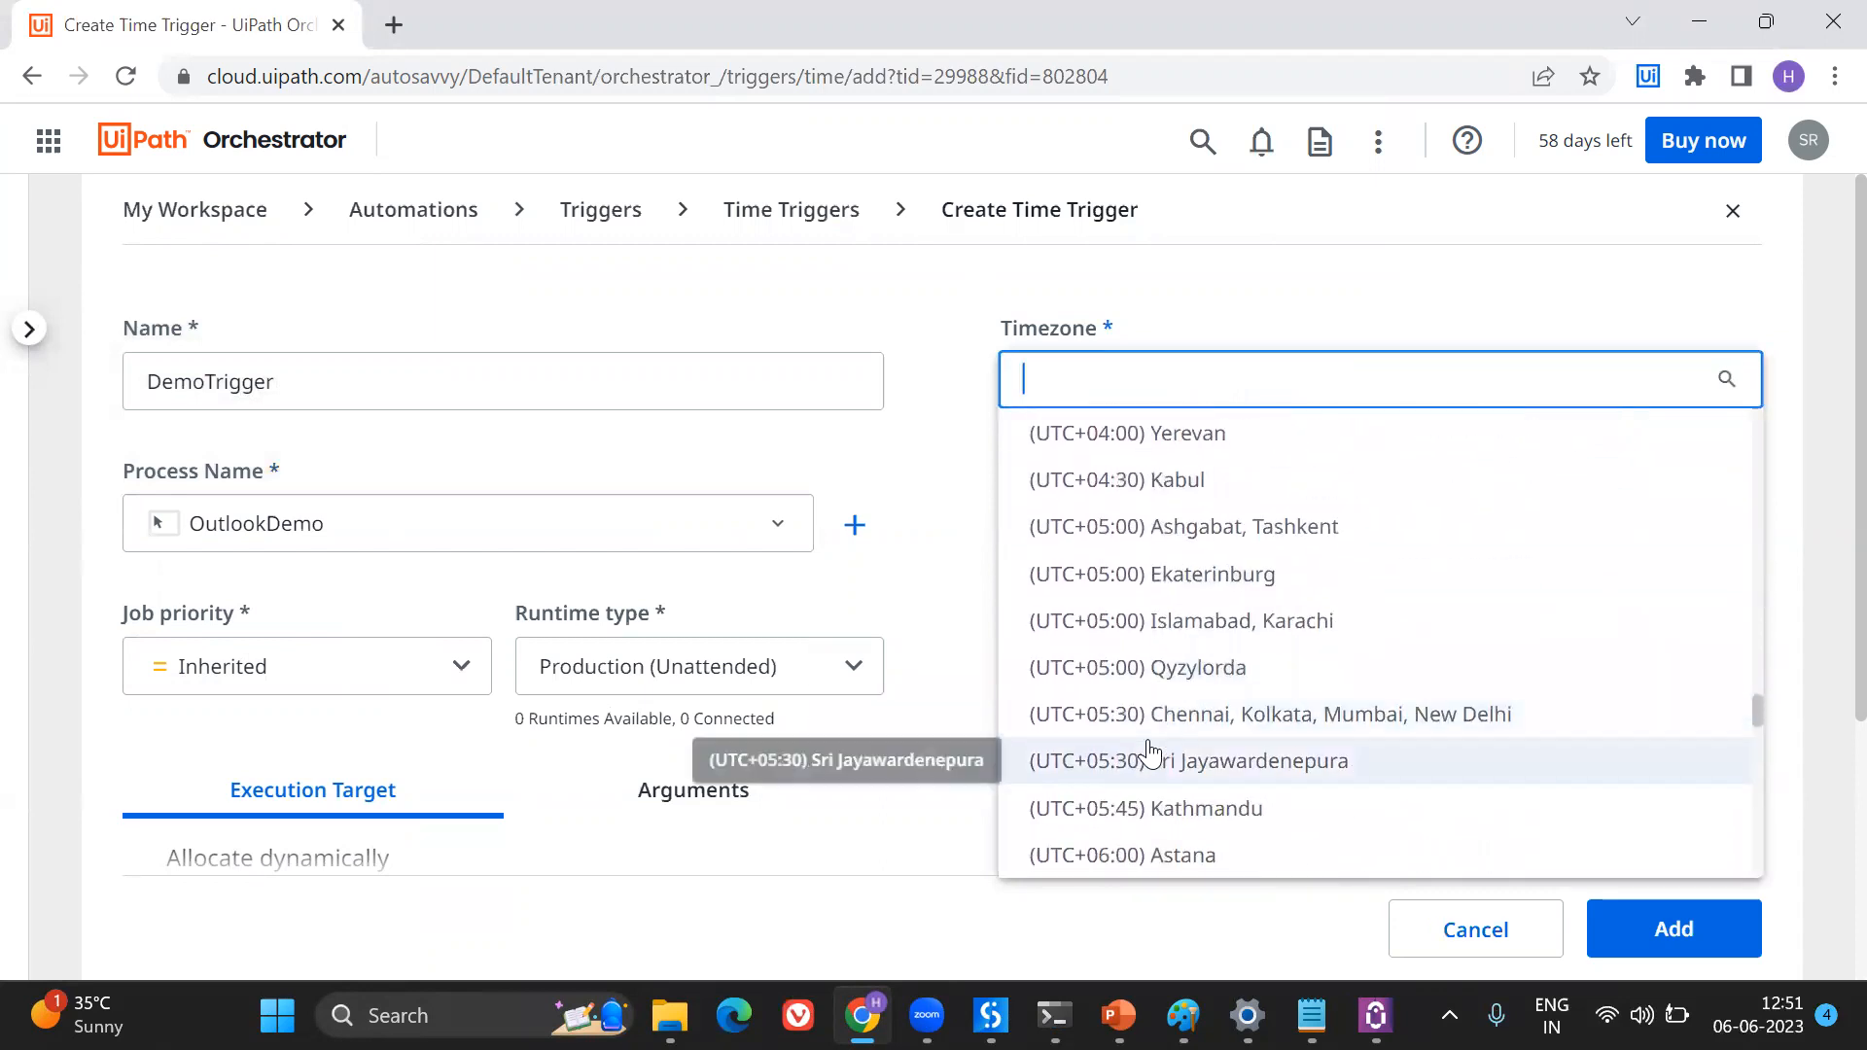
pyautogui.click(1117, 720)
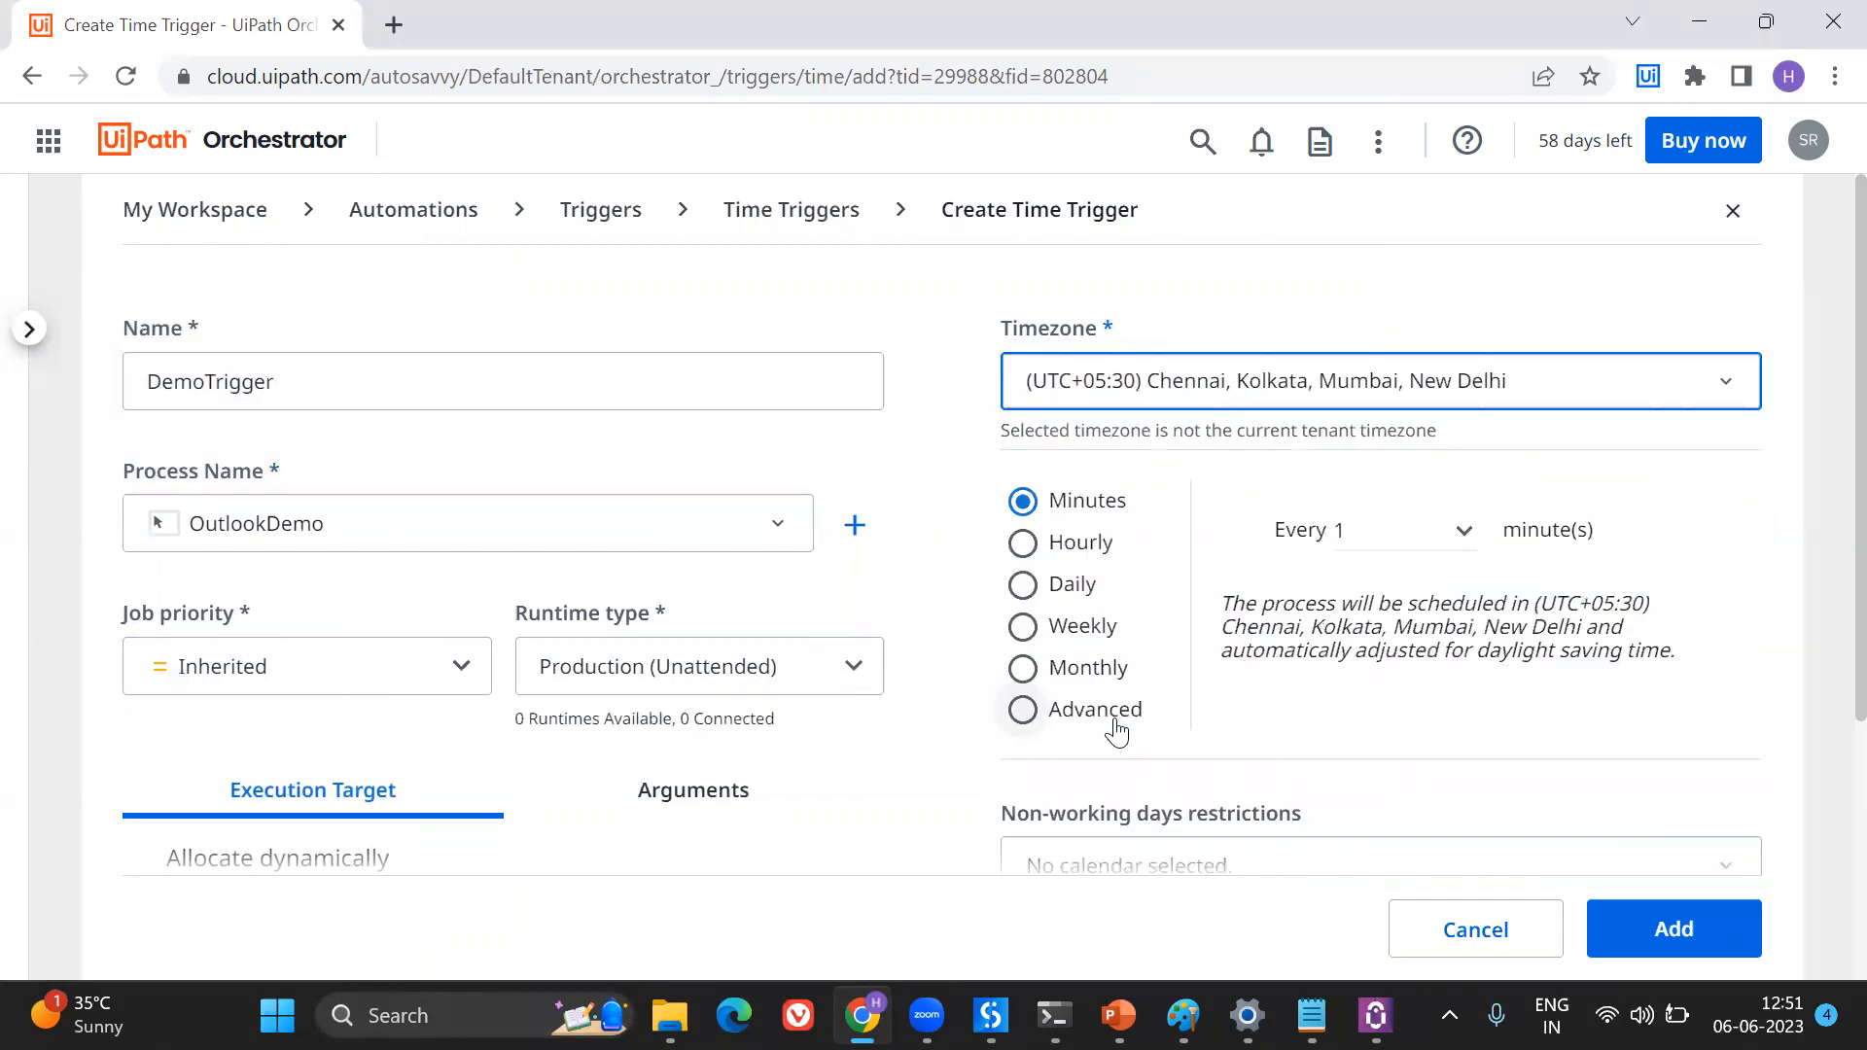
# Schedule the trigger to run daily at 12 hours and 52 minutes
pyautogui.click(1023, 585)
pyautogui.click(1367, 526)
pyautogui.press('BackSpace')
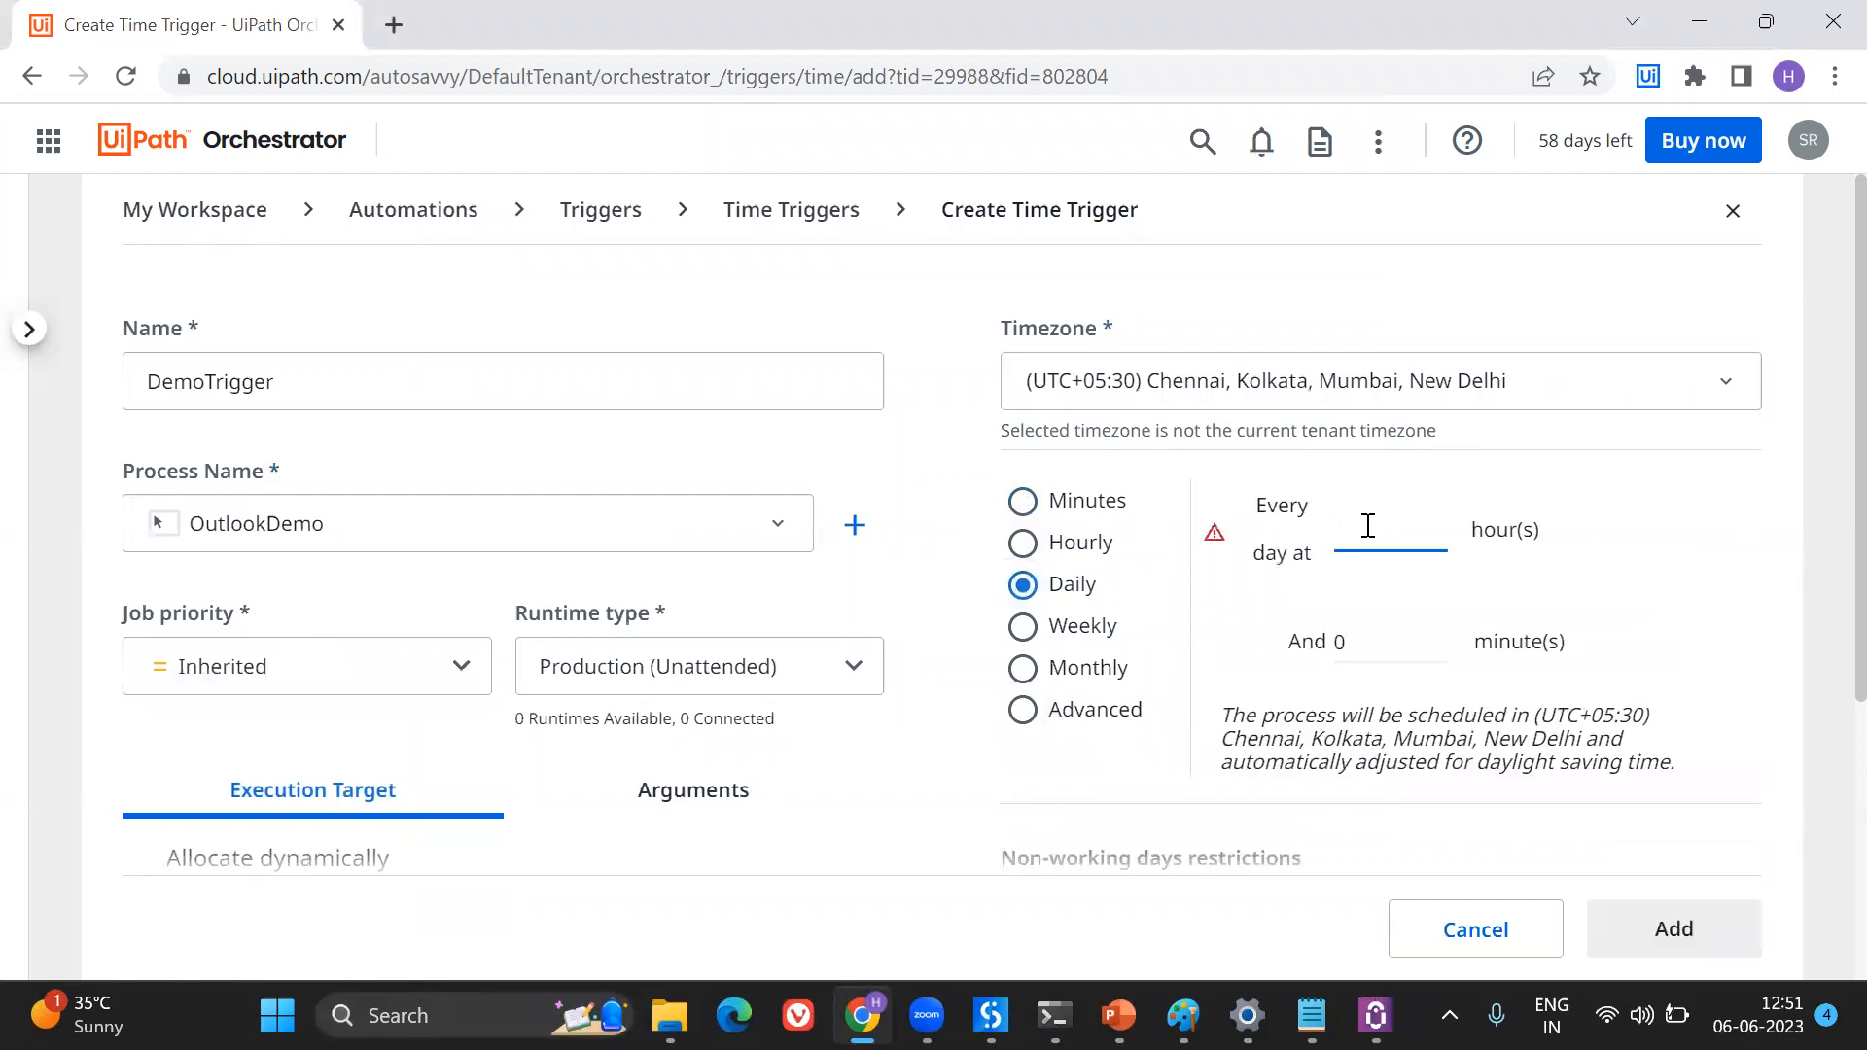
pyautogui.write('12')
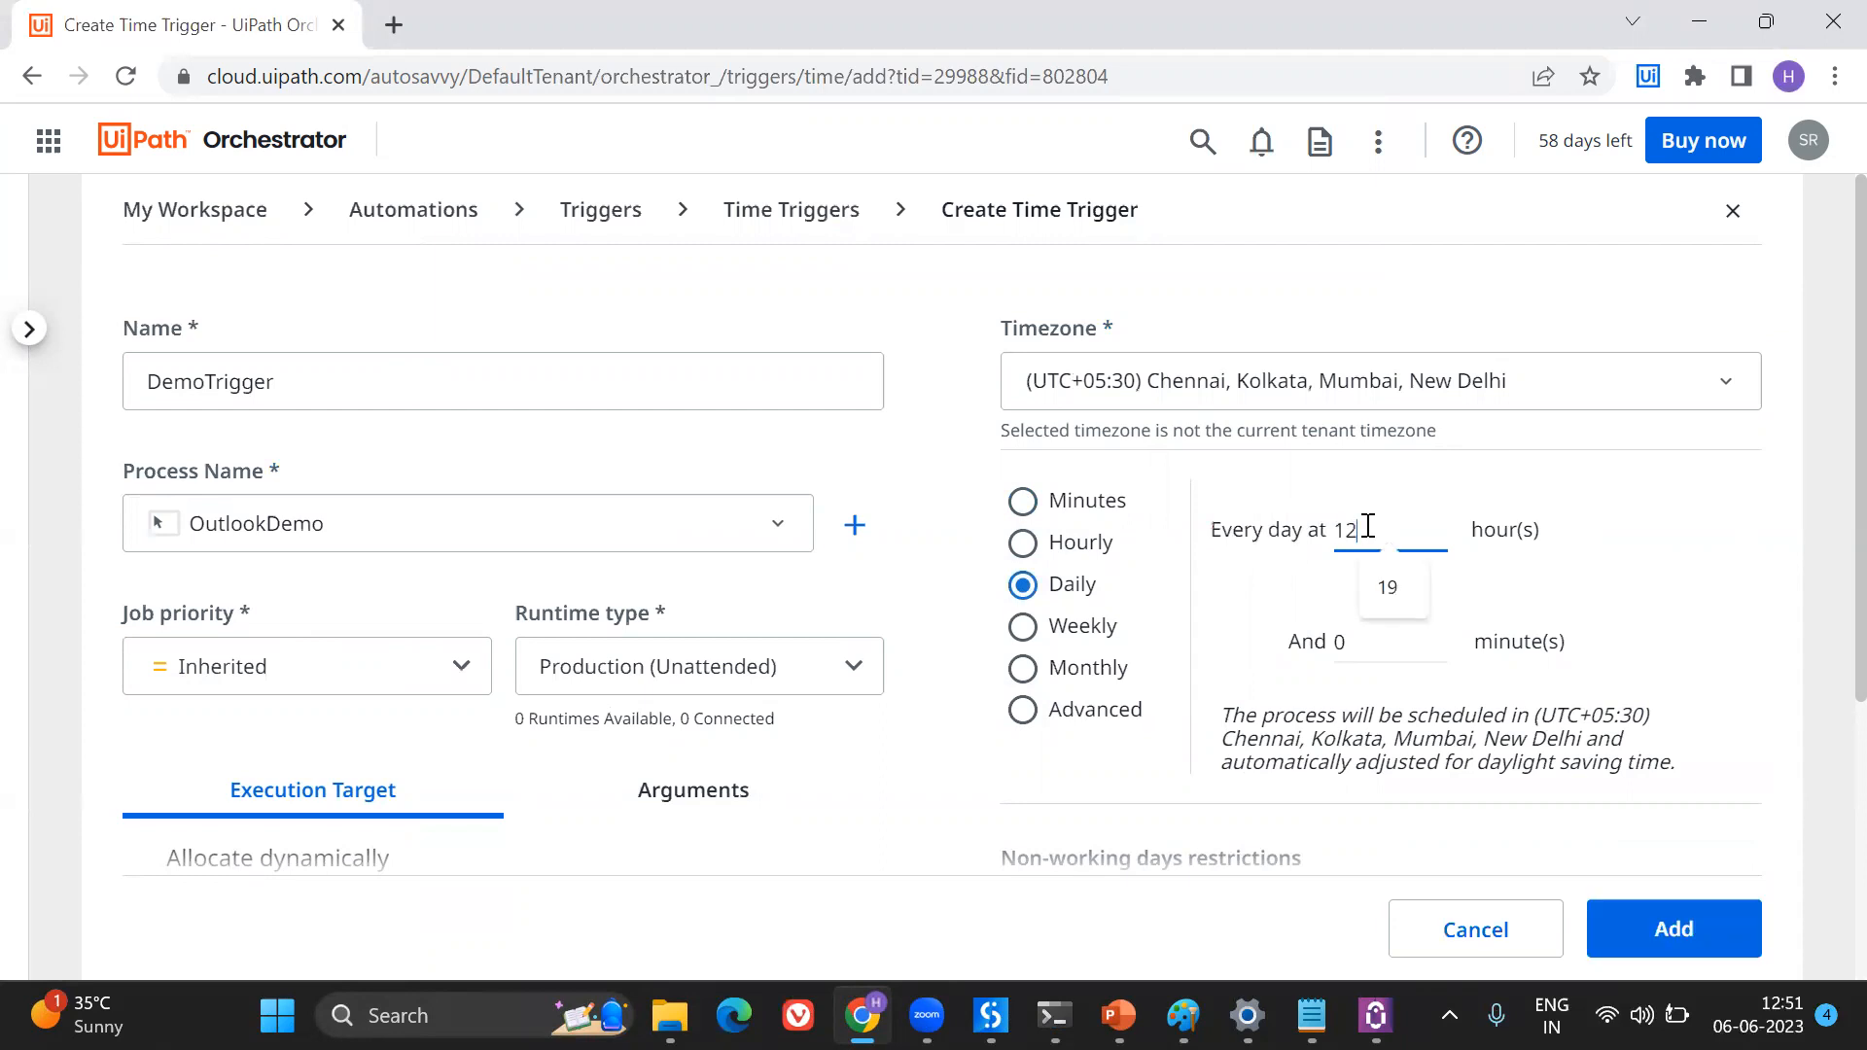
pyautogui.click(1367, 653)
pyautogui.press('BackSpace')
pyautogui.write('52')
# Try to add the DemoTrigger time trigger to My Workspace and review its unattended runtime requirement
pyautogui.scroll(-4, 1377, 669)
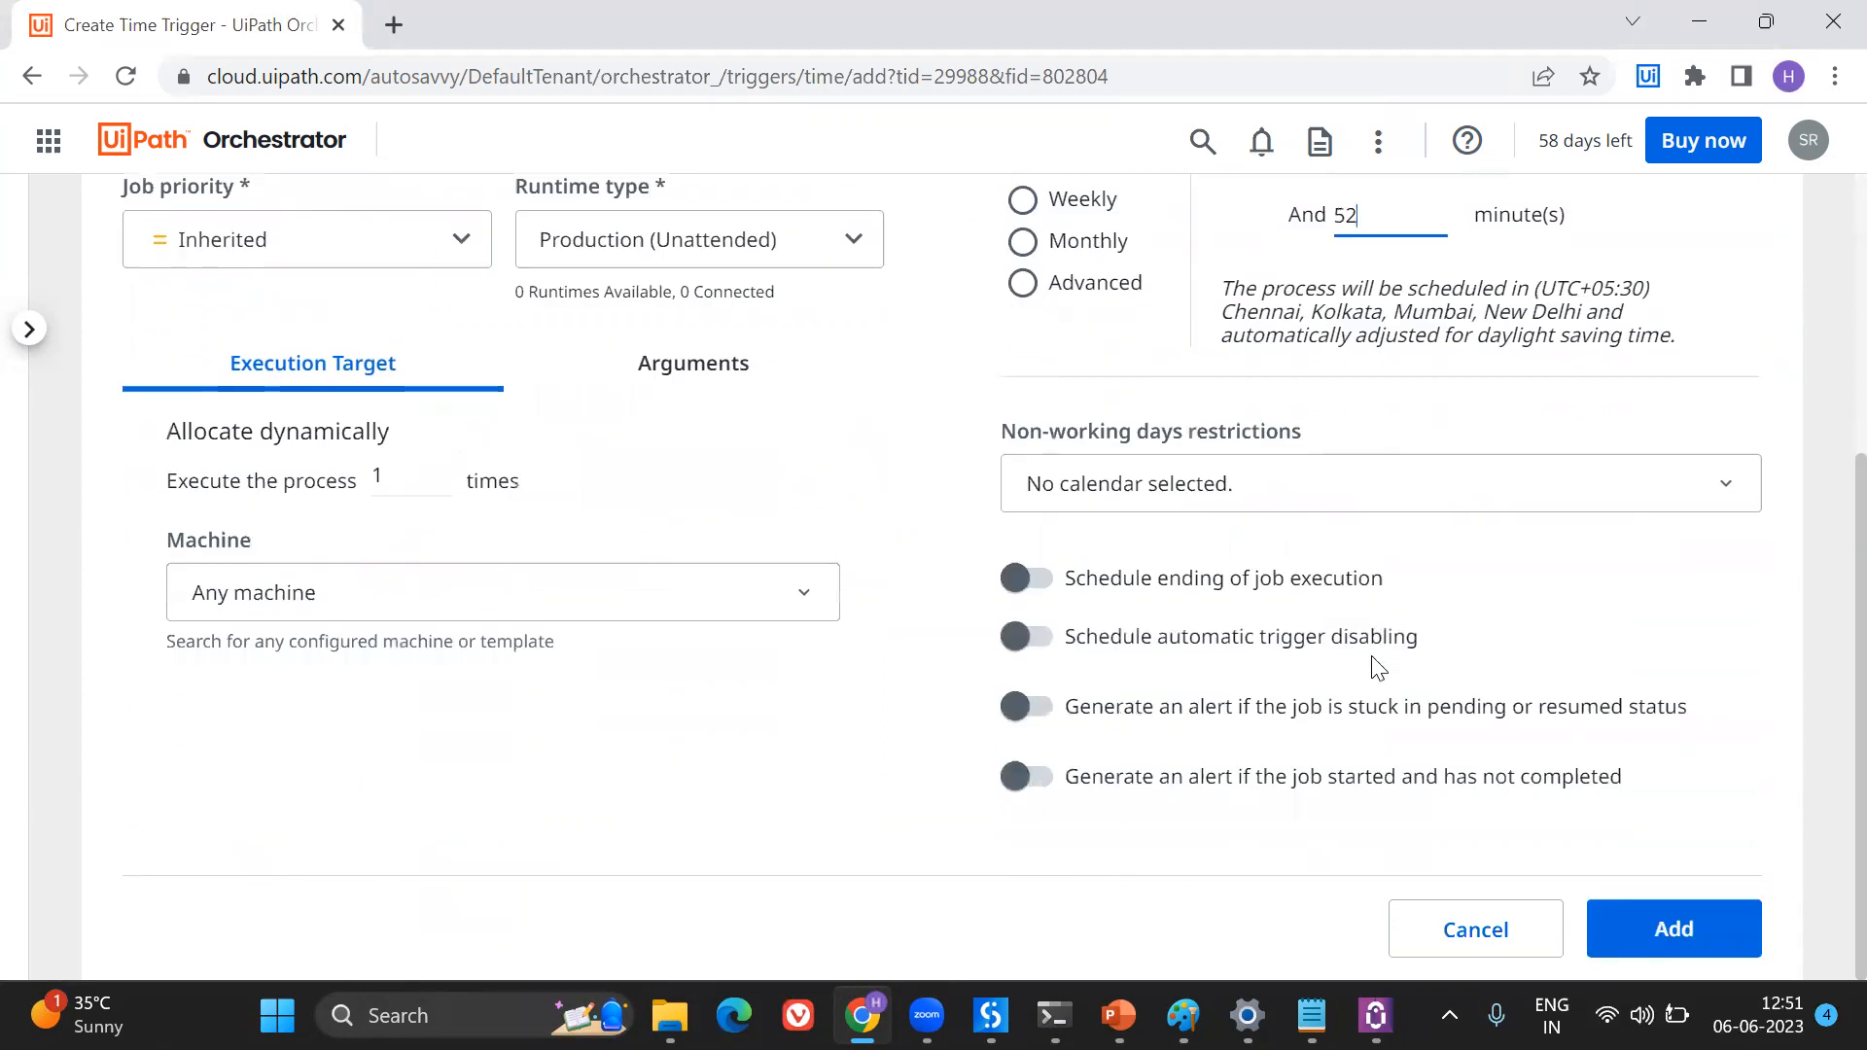
pyautogui.click(1656, 931)
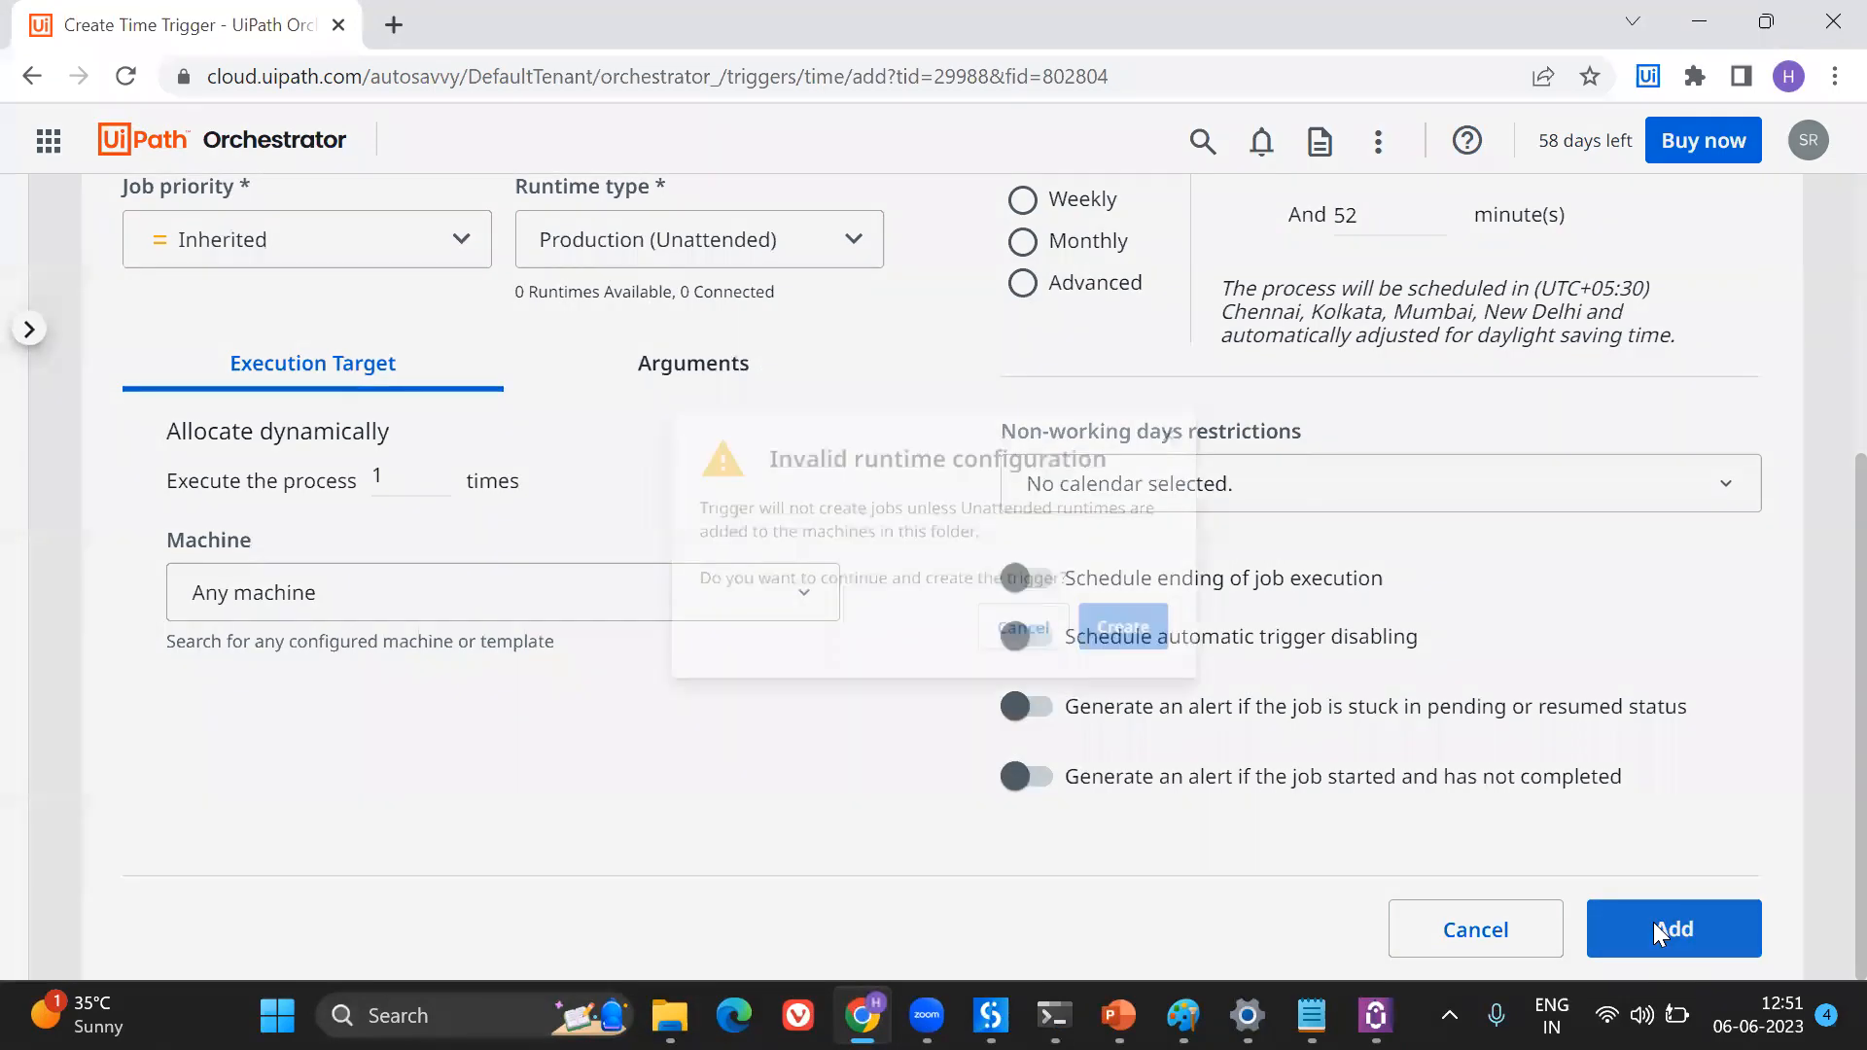
pyautogui.doubleClick(807, 445)
pyautogui.doubleClick(877, 445)
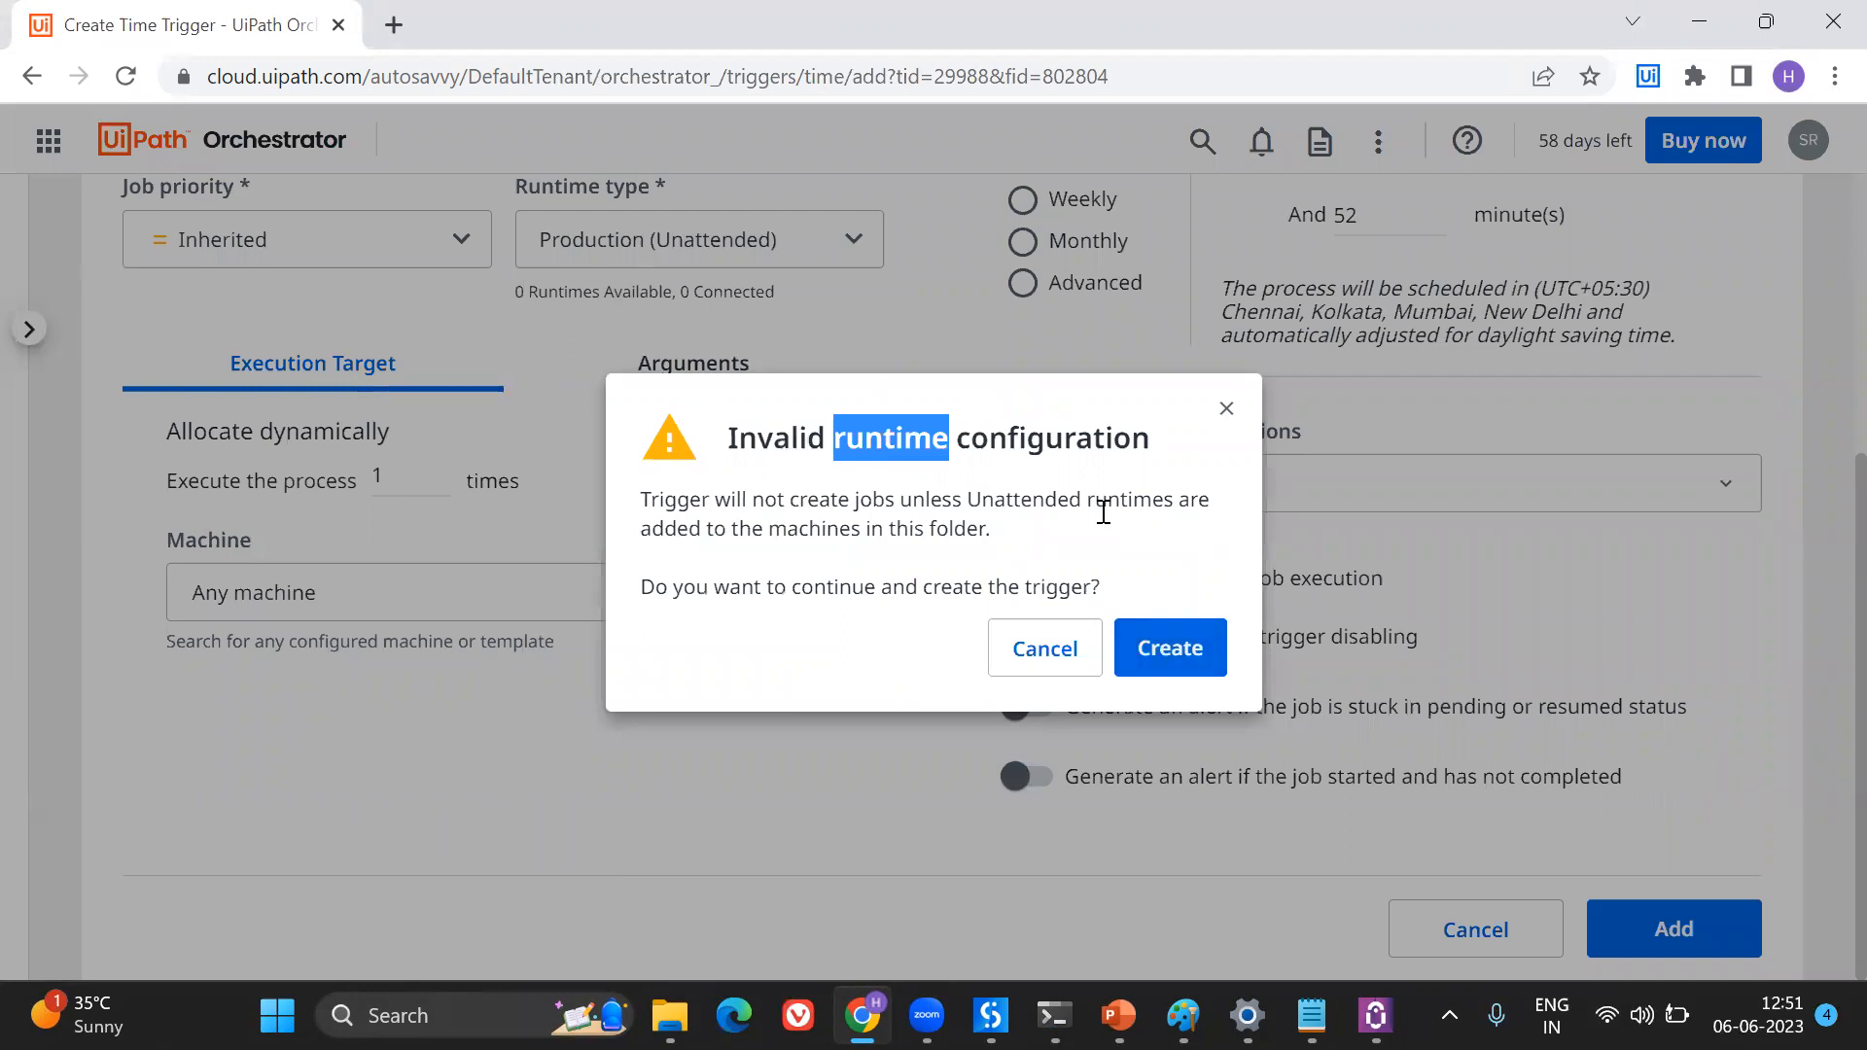
pyautogui.doubleClick(1011, 499)
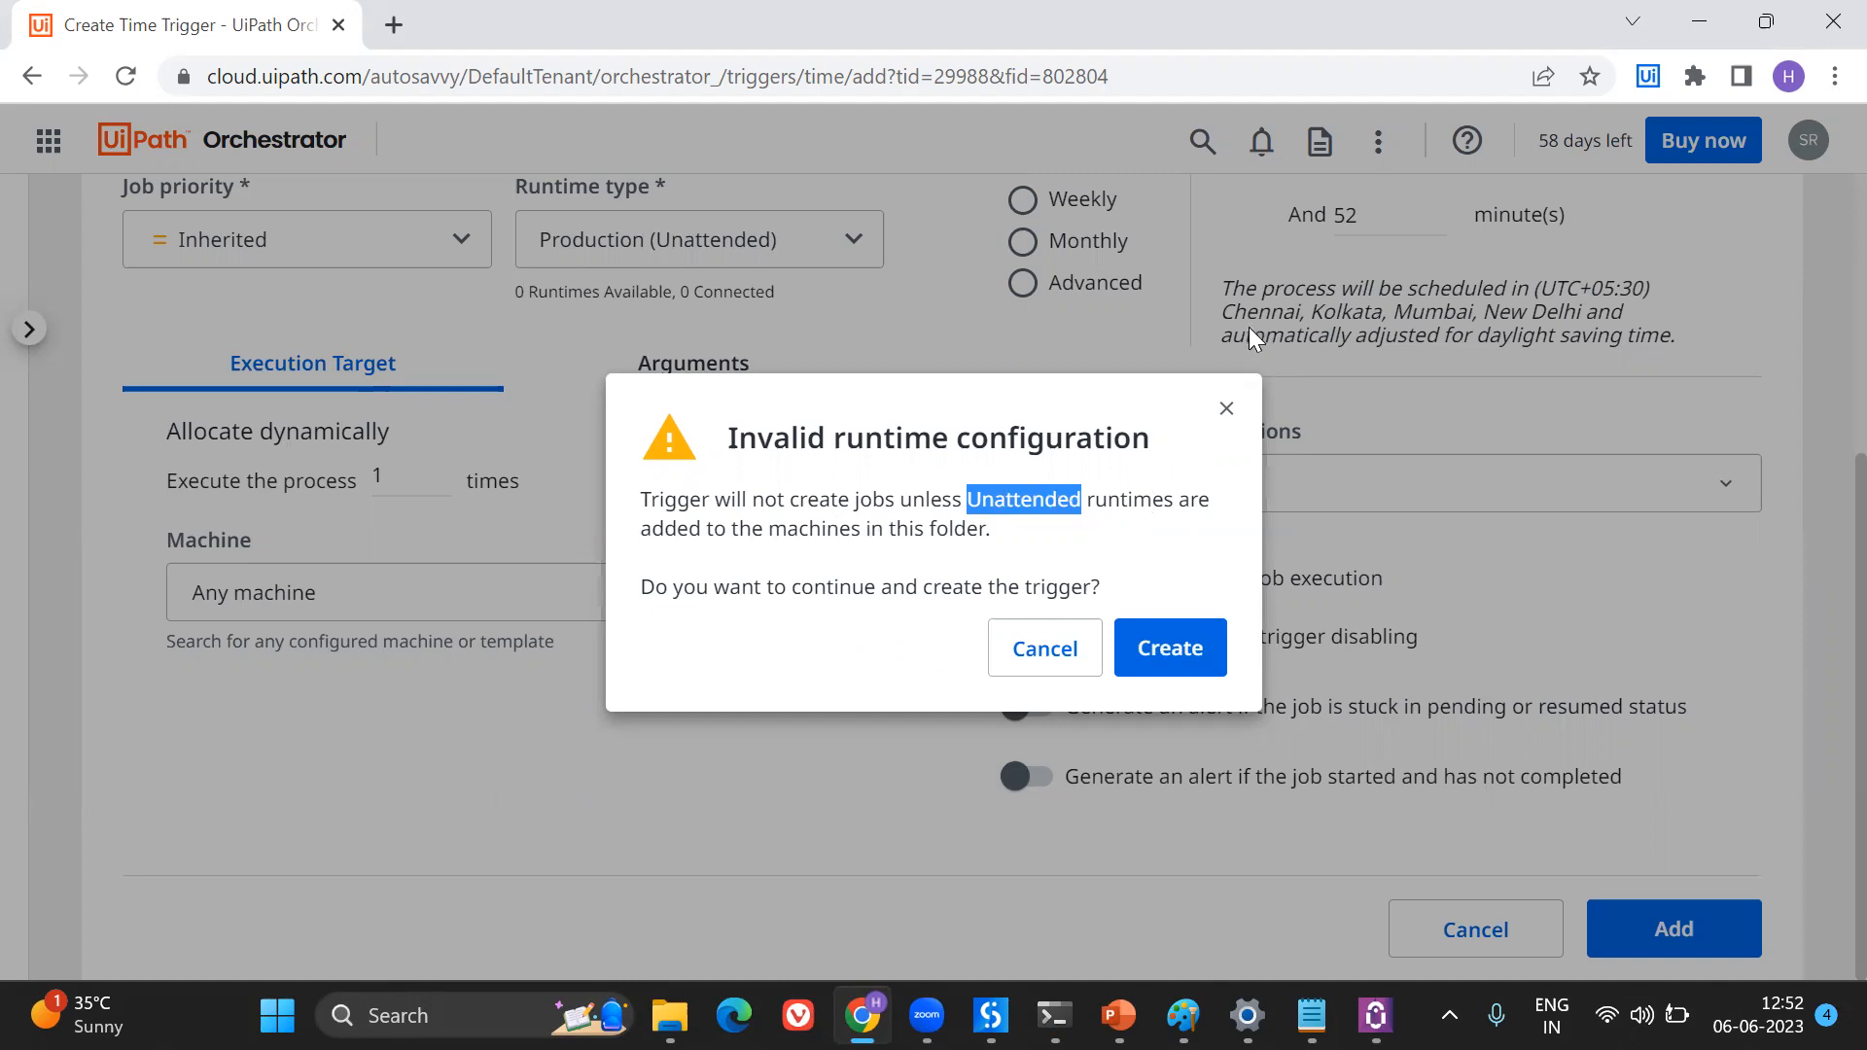
# Abandon creating DemoTrigger and leave the time trigger page without saving
pyautogui.click(1223, 412)
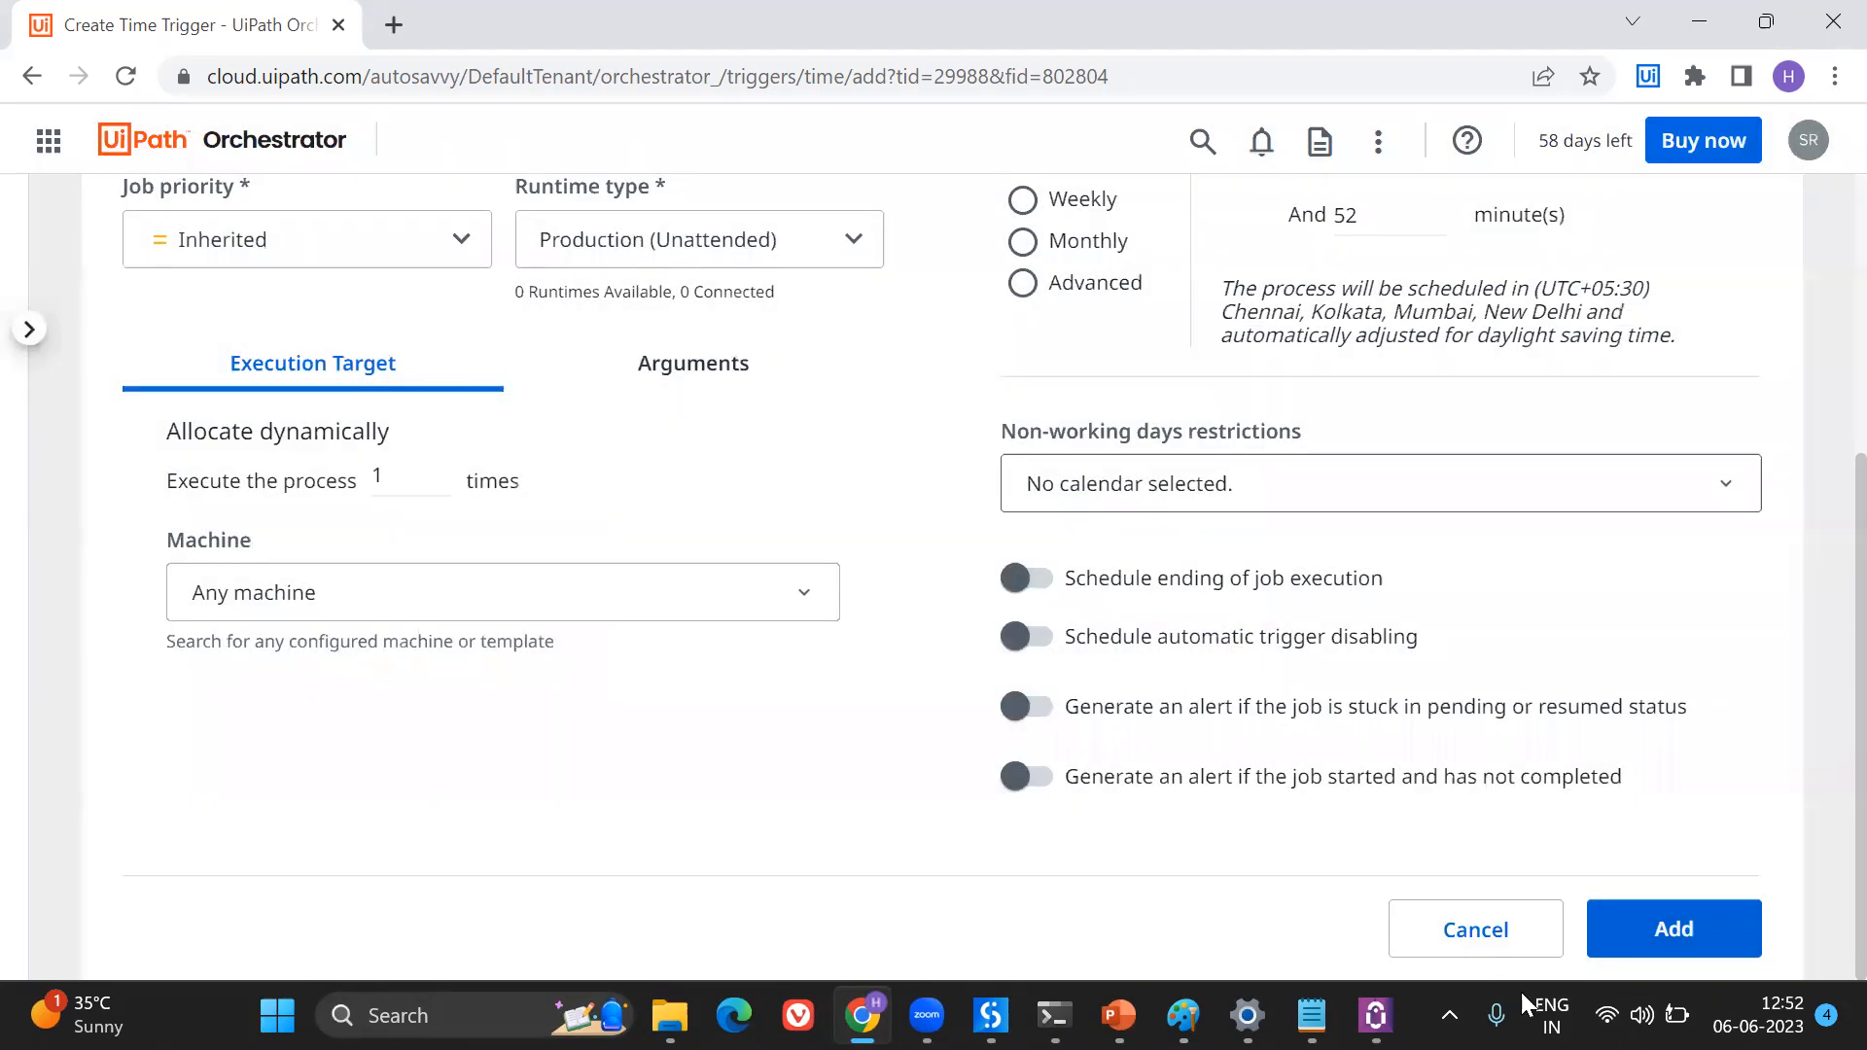
pyautogui.click(1477, 938)
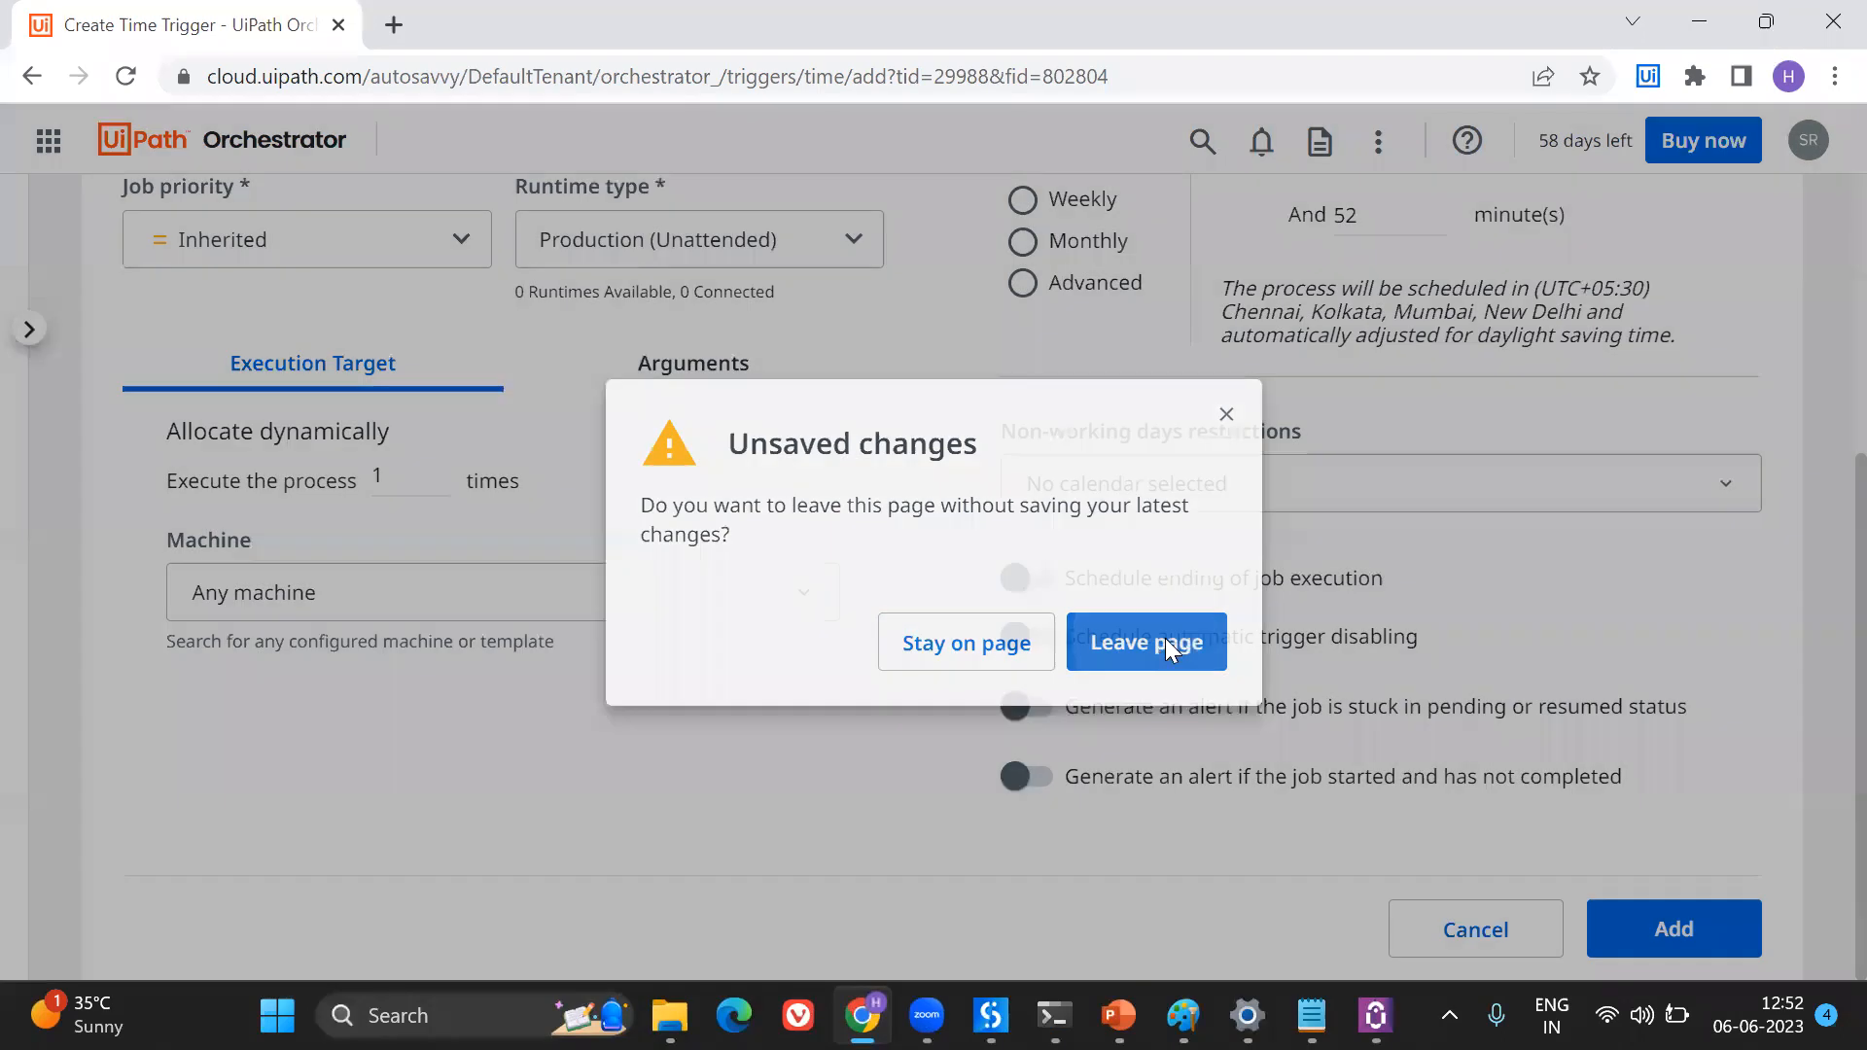
pyautogui.click(1165, 642)
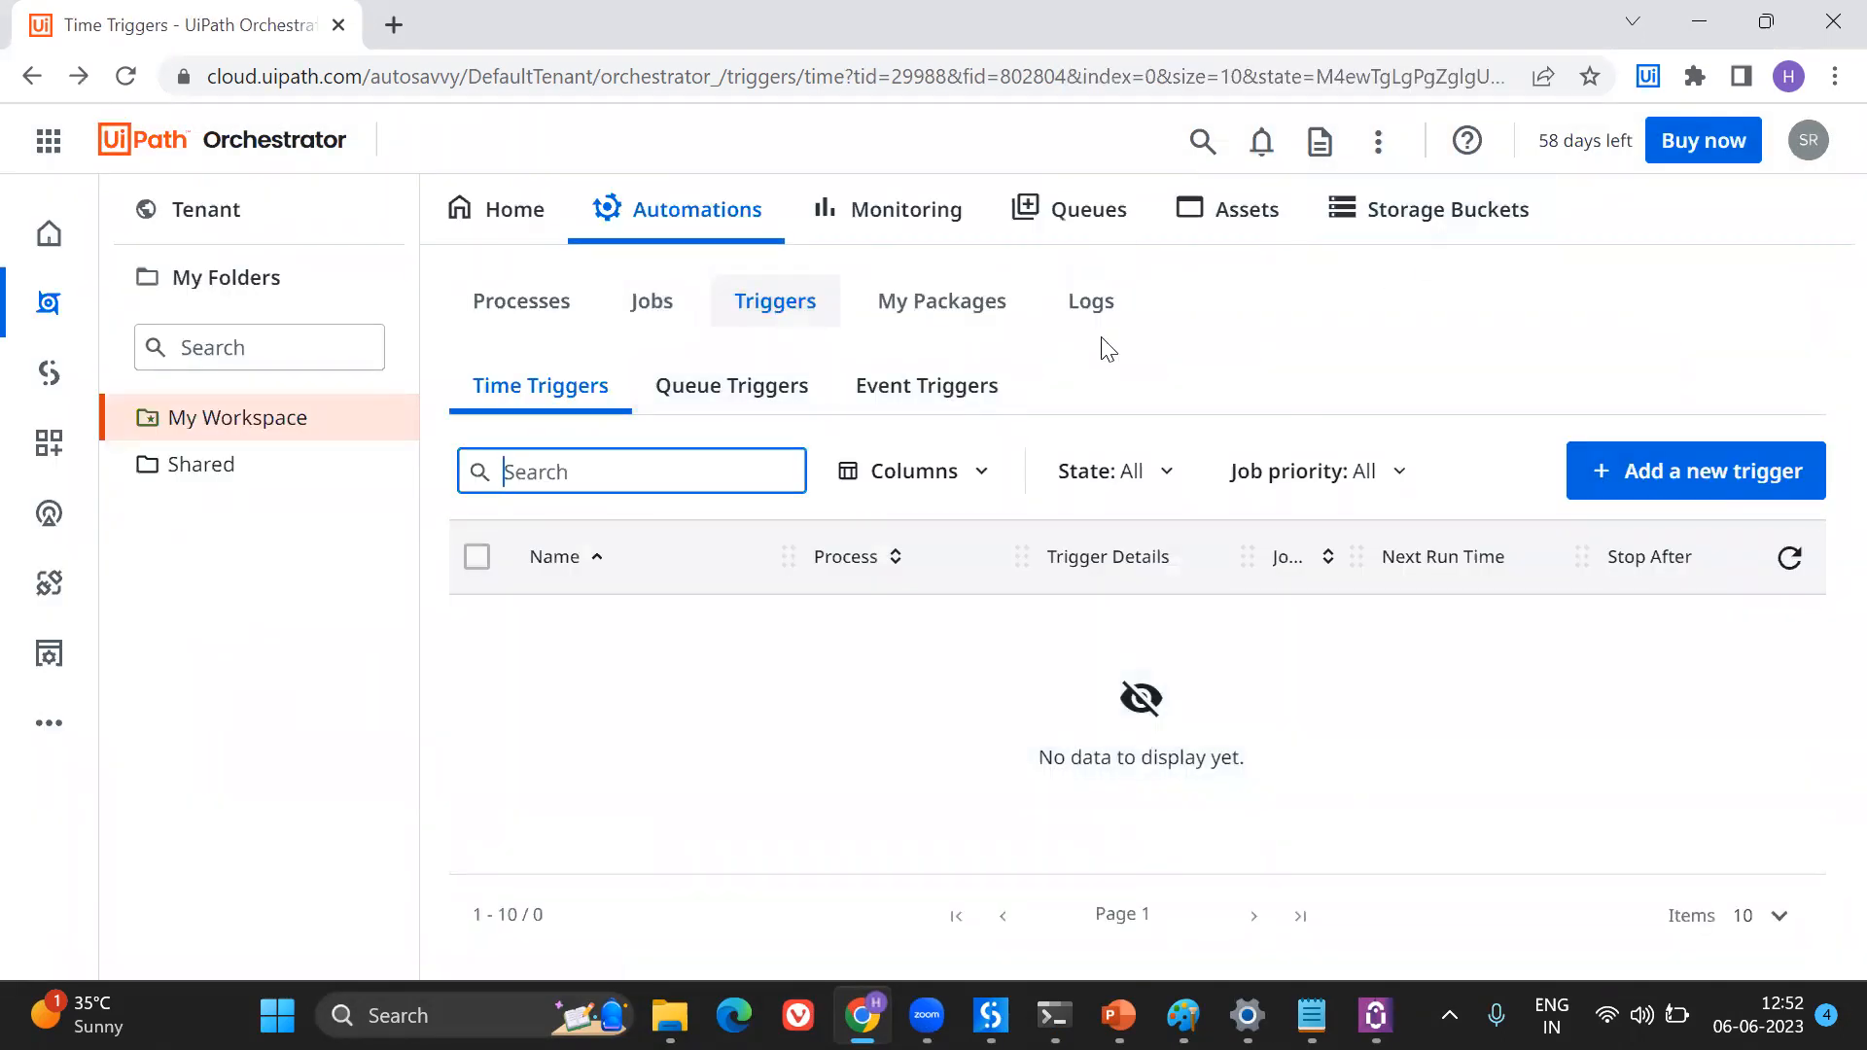
# Set the Production (Unattended) runtimes of the tenant's existing workspace machine template to 1 and update the machine
pyautogui.click(309, 210)
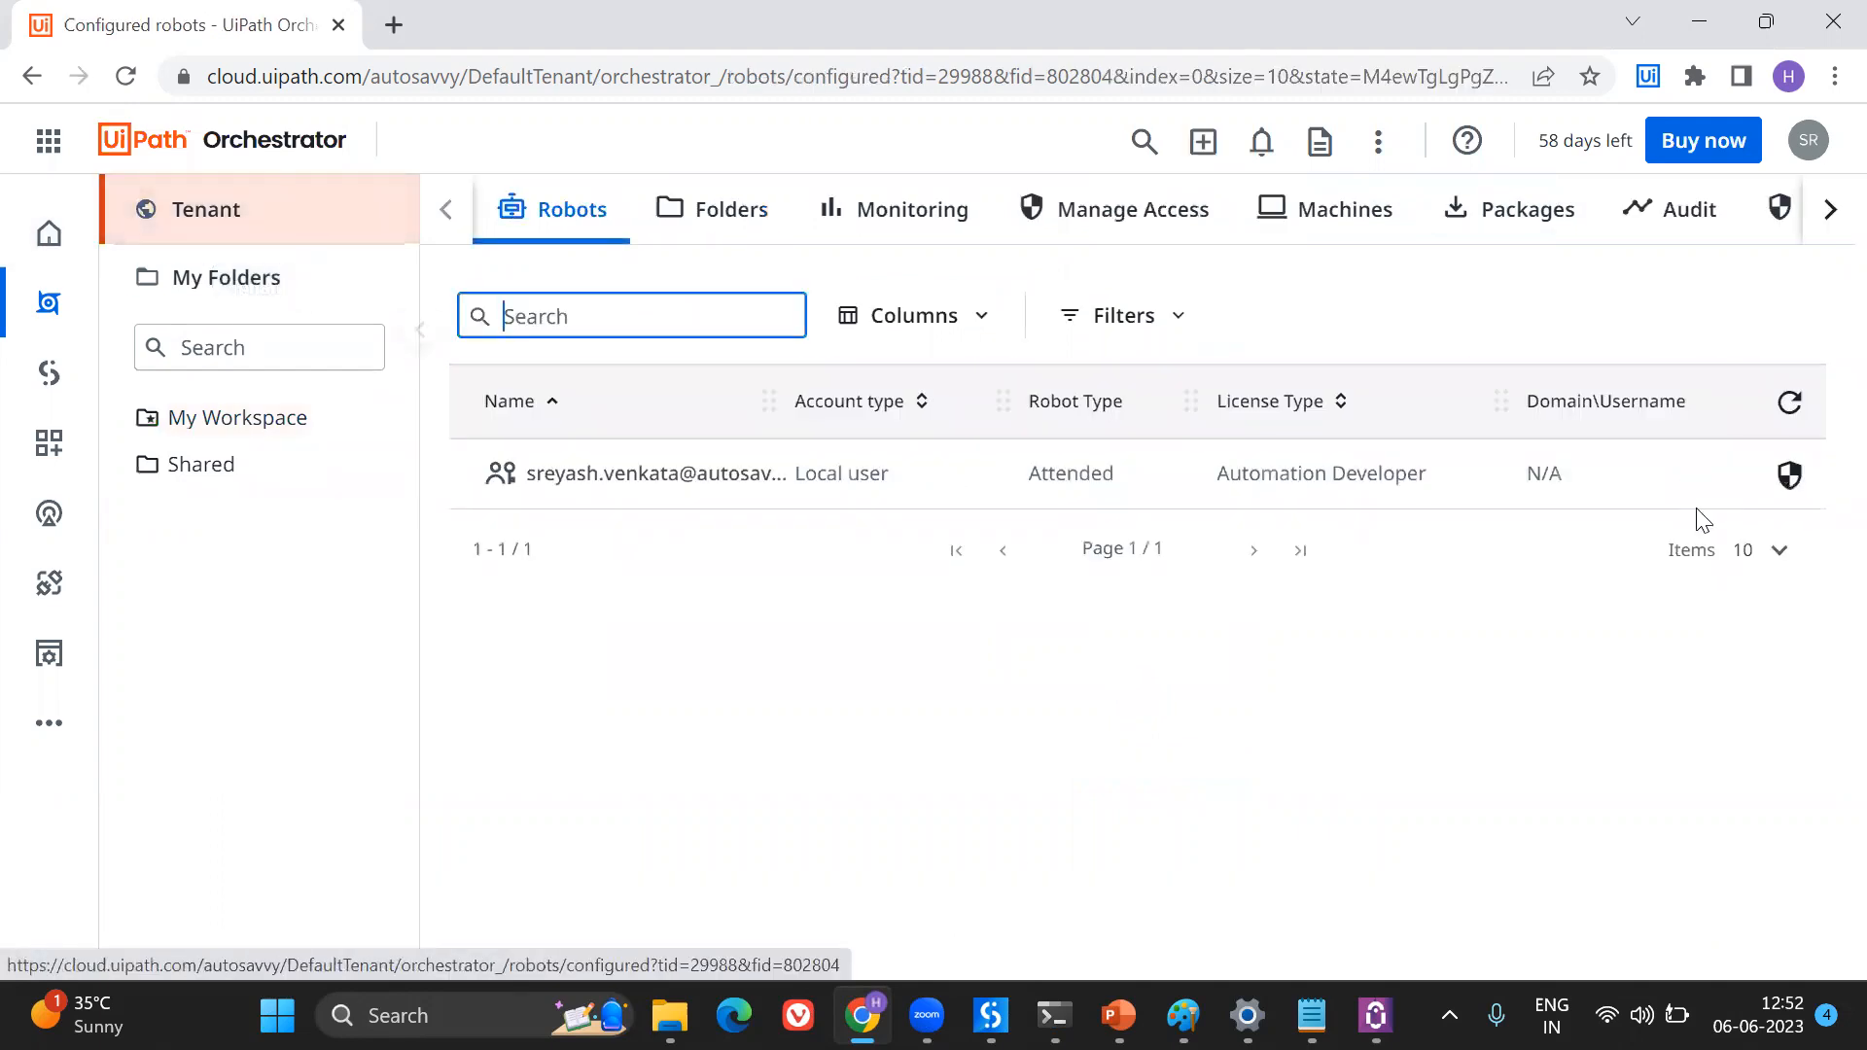
pyautogui.click(1351, 246)
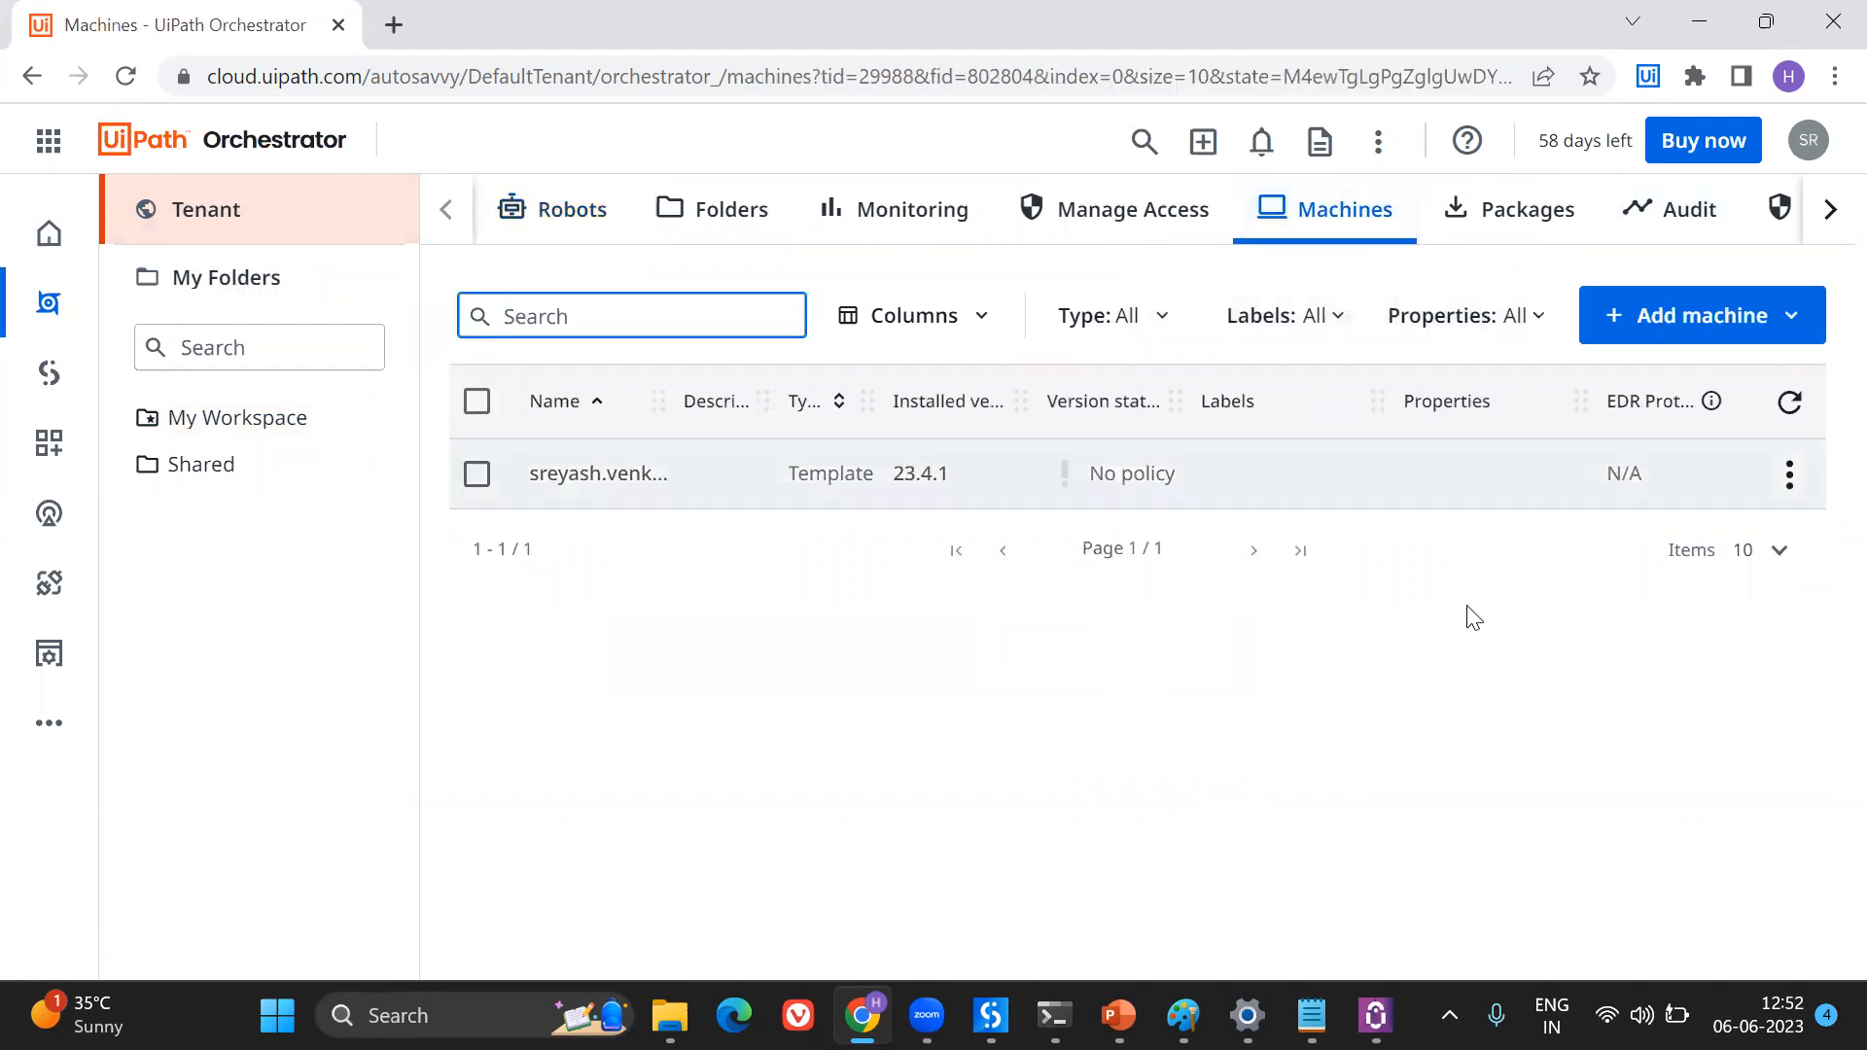
pyautogui.click(1789, 474)
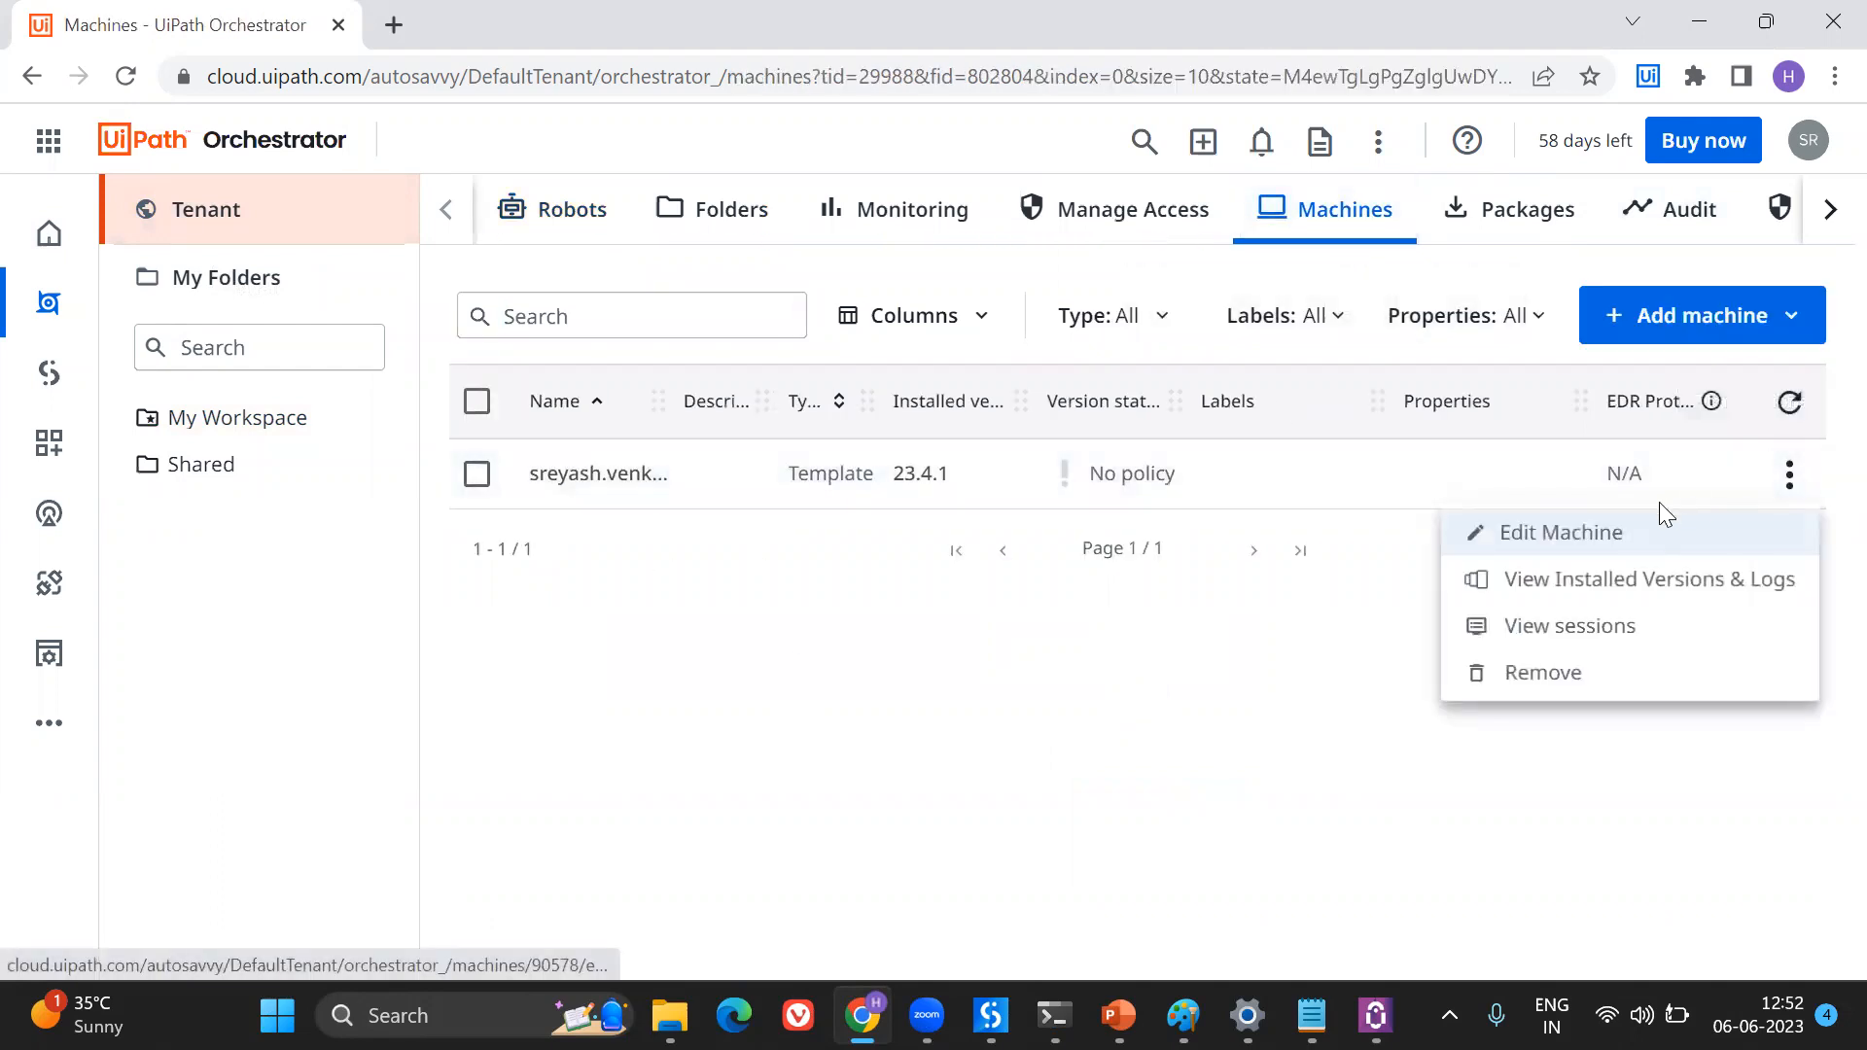
pyautogui.click(1503, 535)
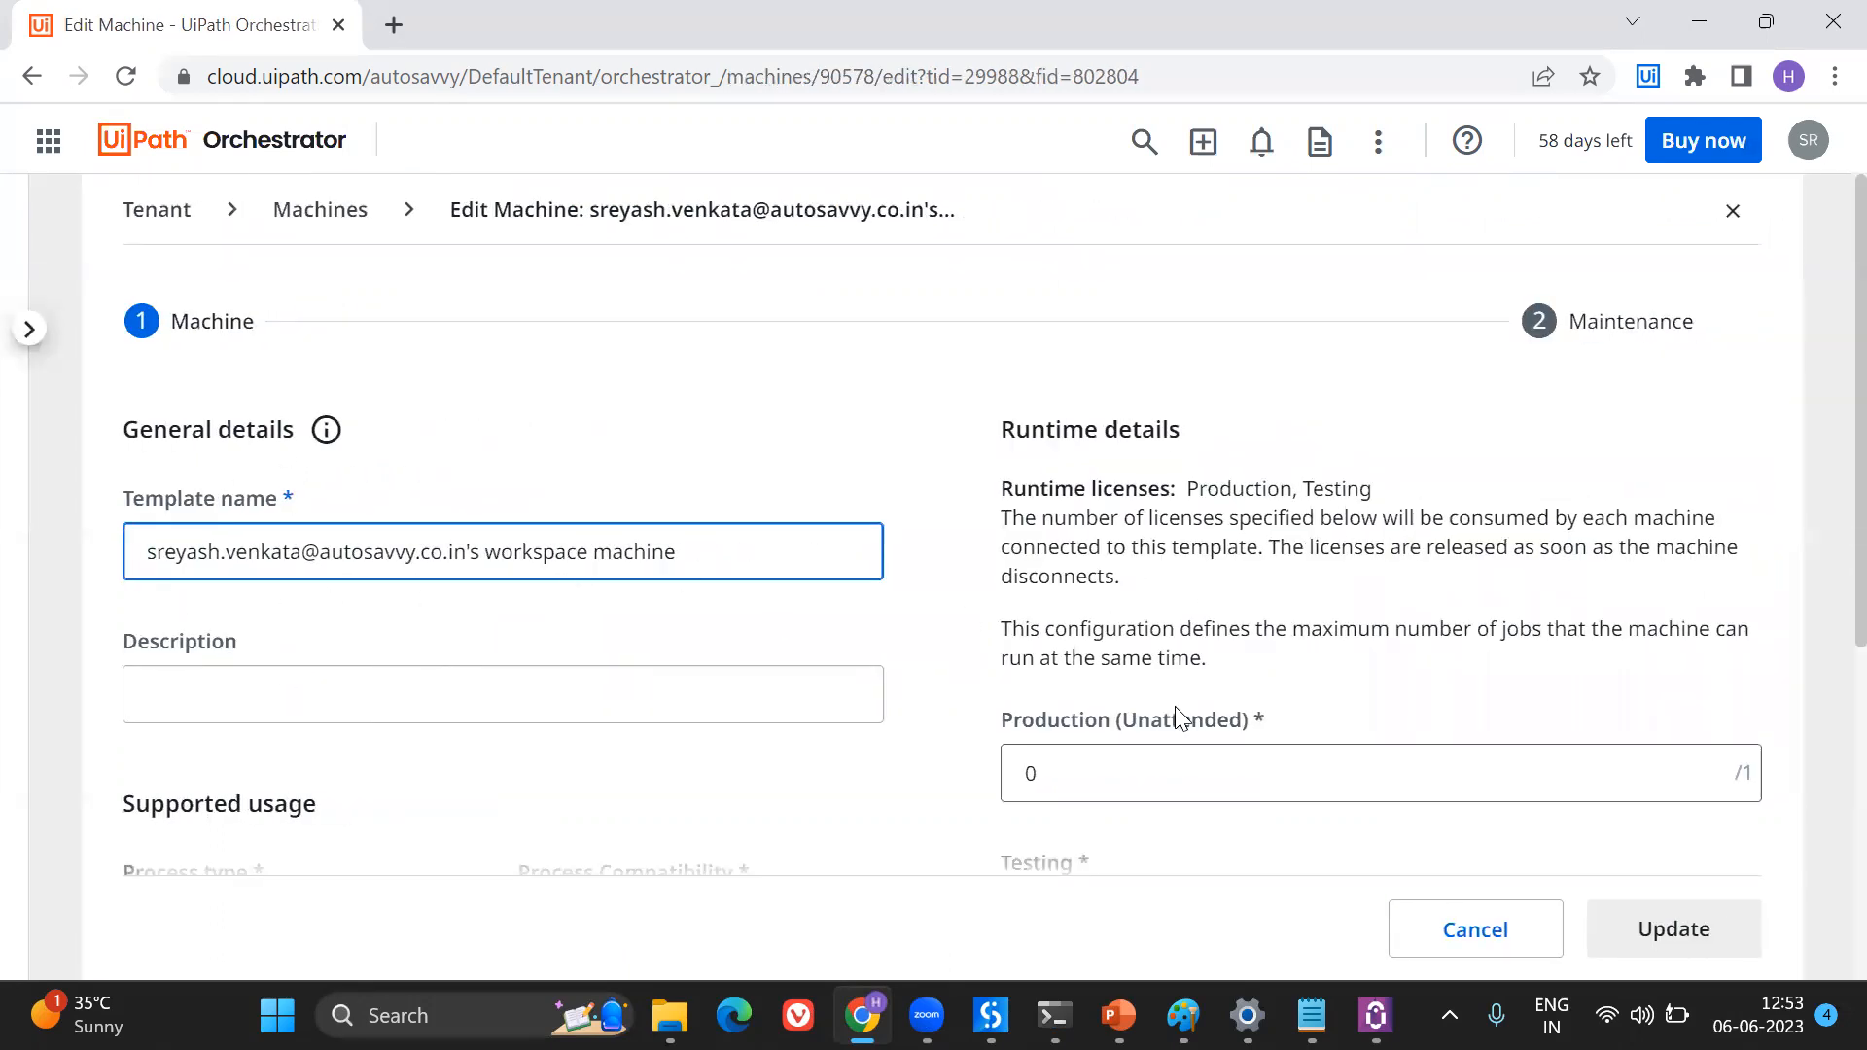
pyautogui.scroll(-2, 1021, 712)
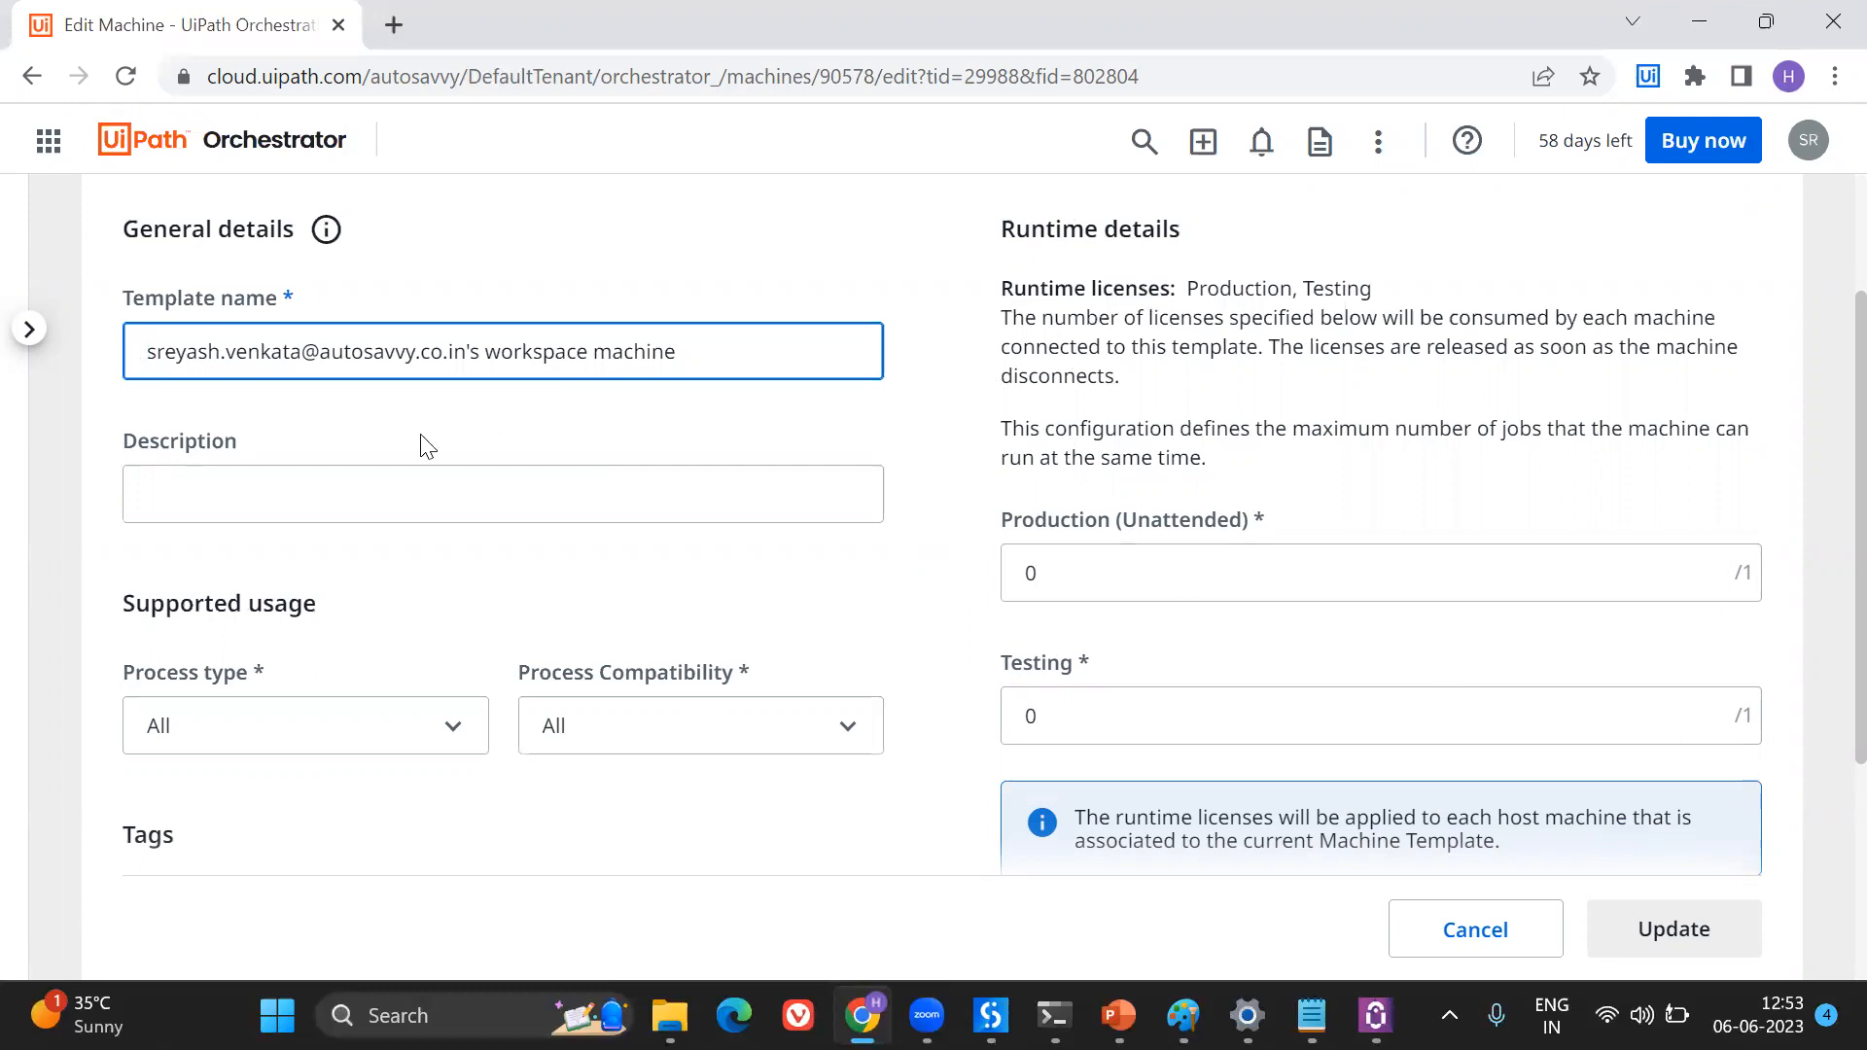
pyautogui.click(1722, 569)
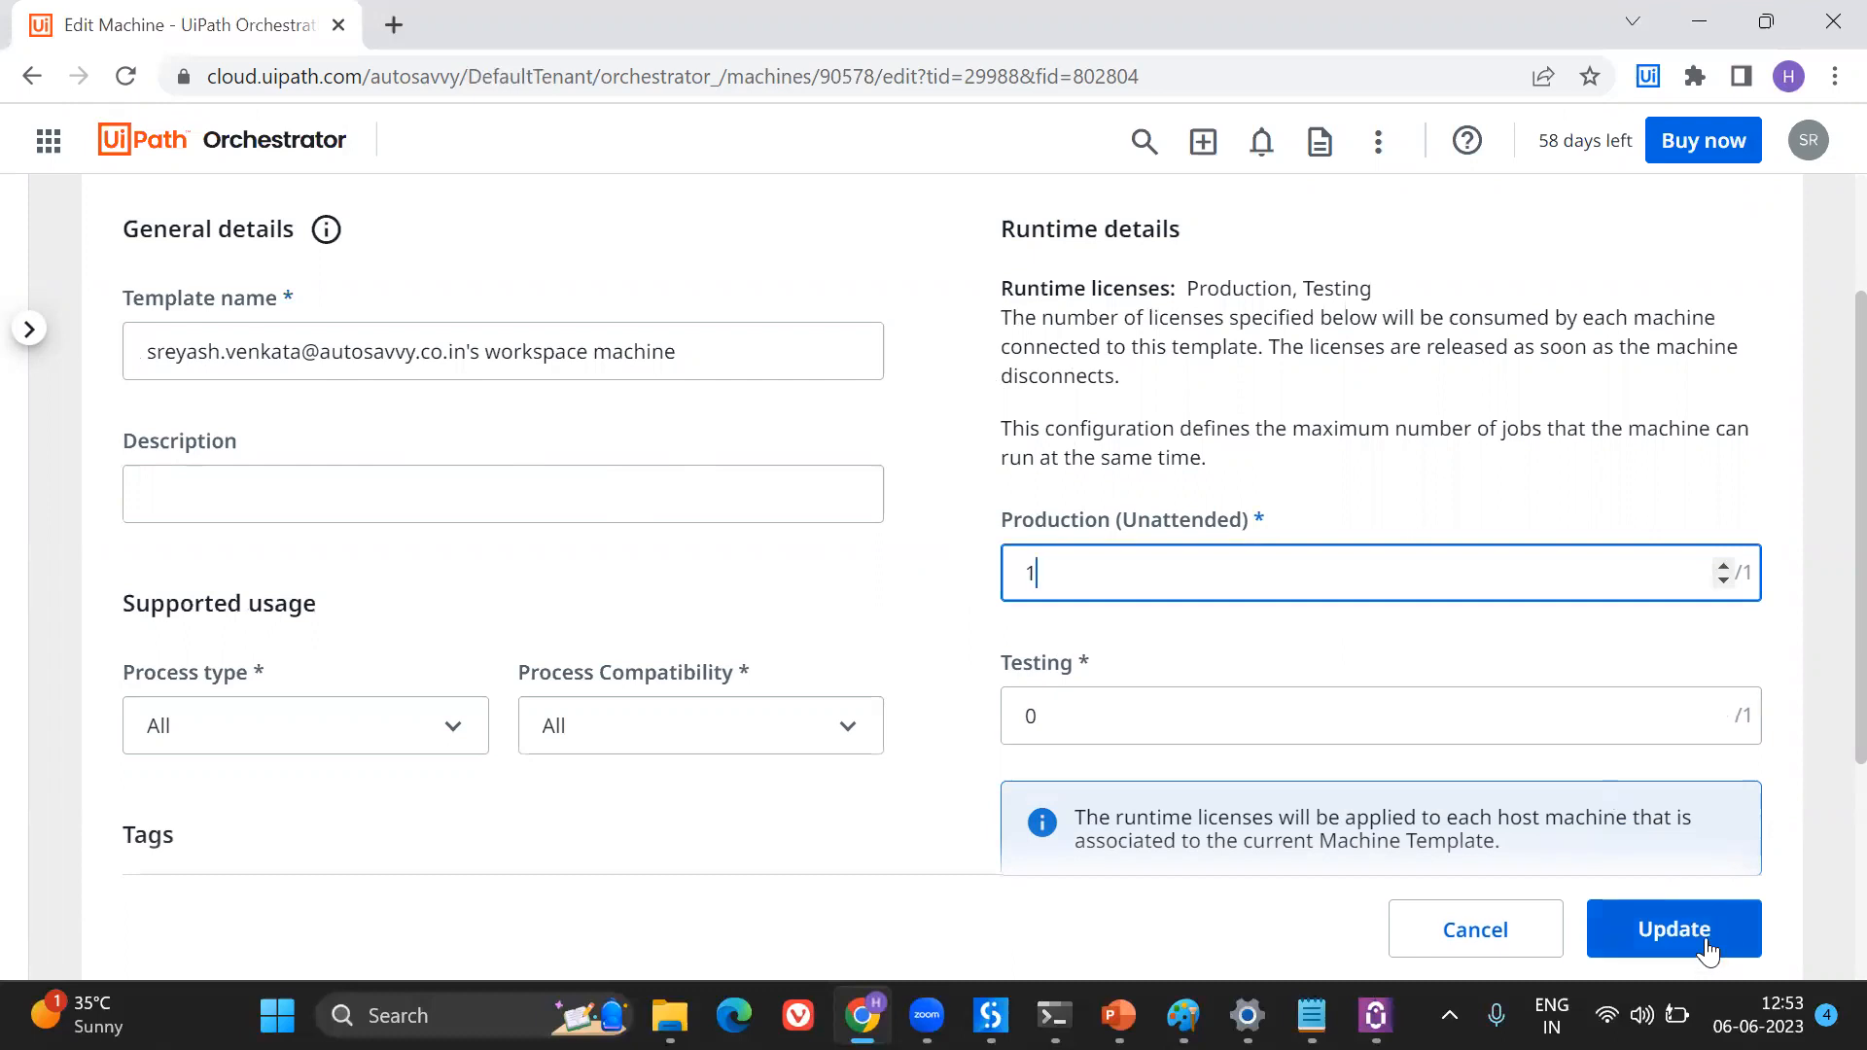
pyautogui.click(1722, 567)
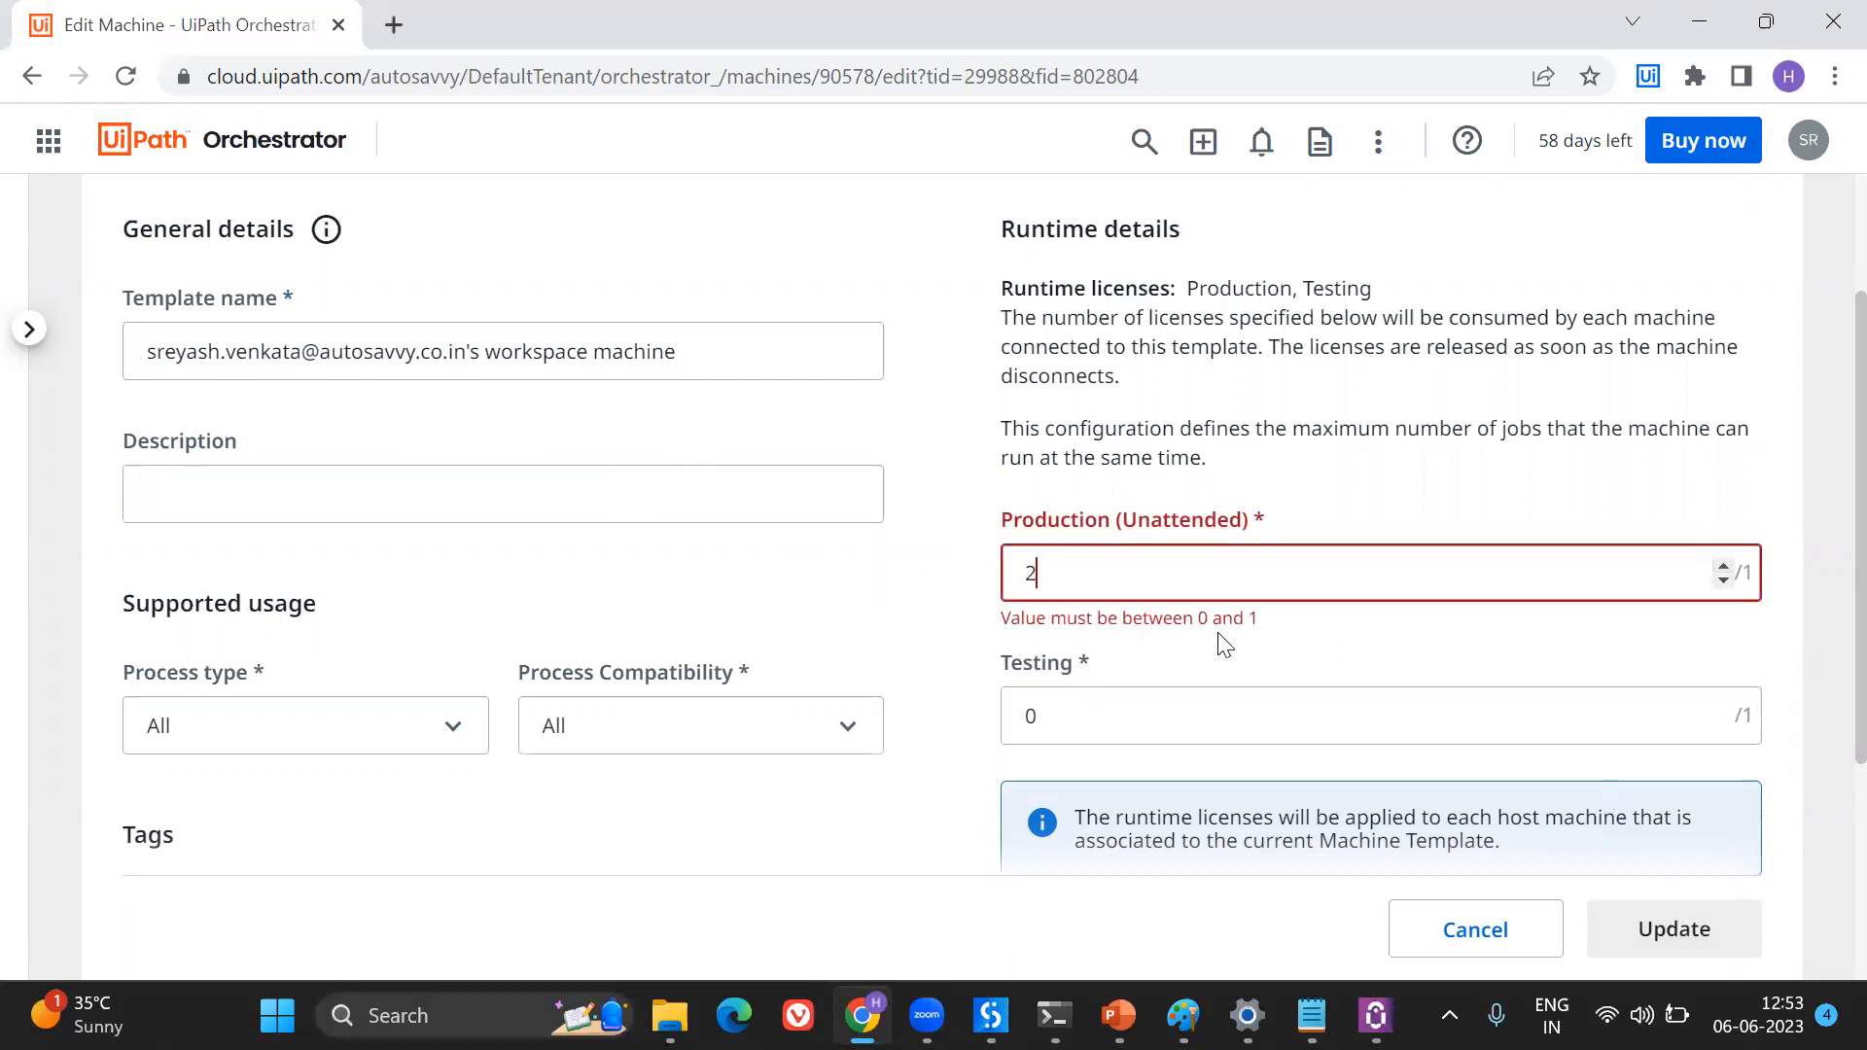
pyautogui.click(1722, 579)
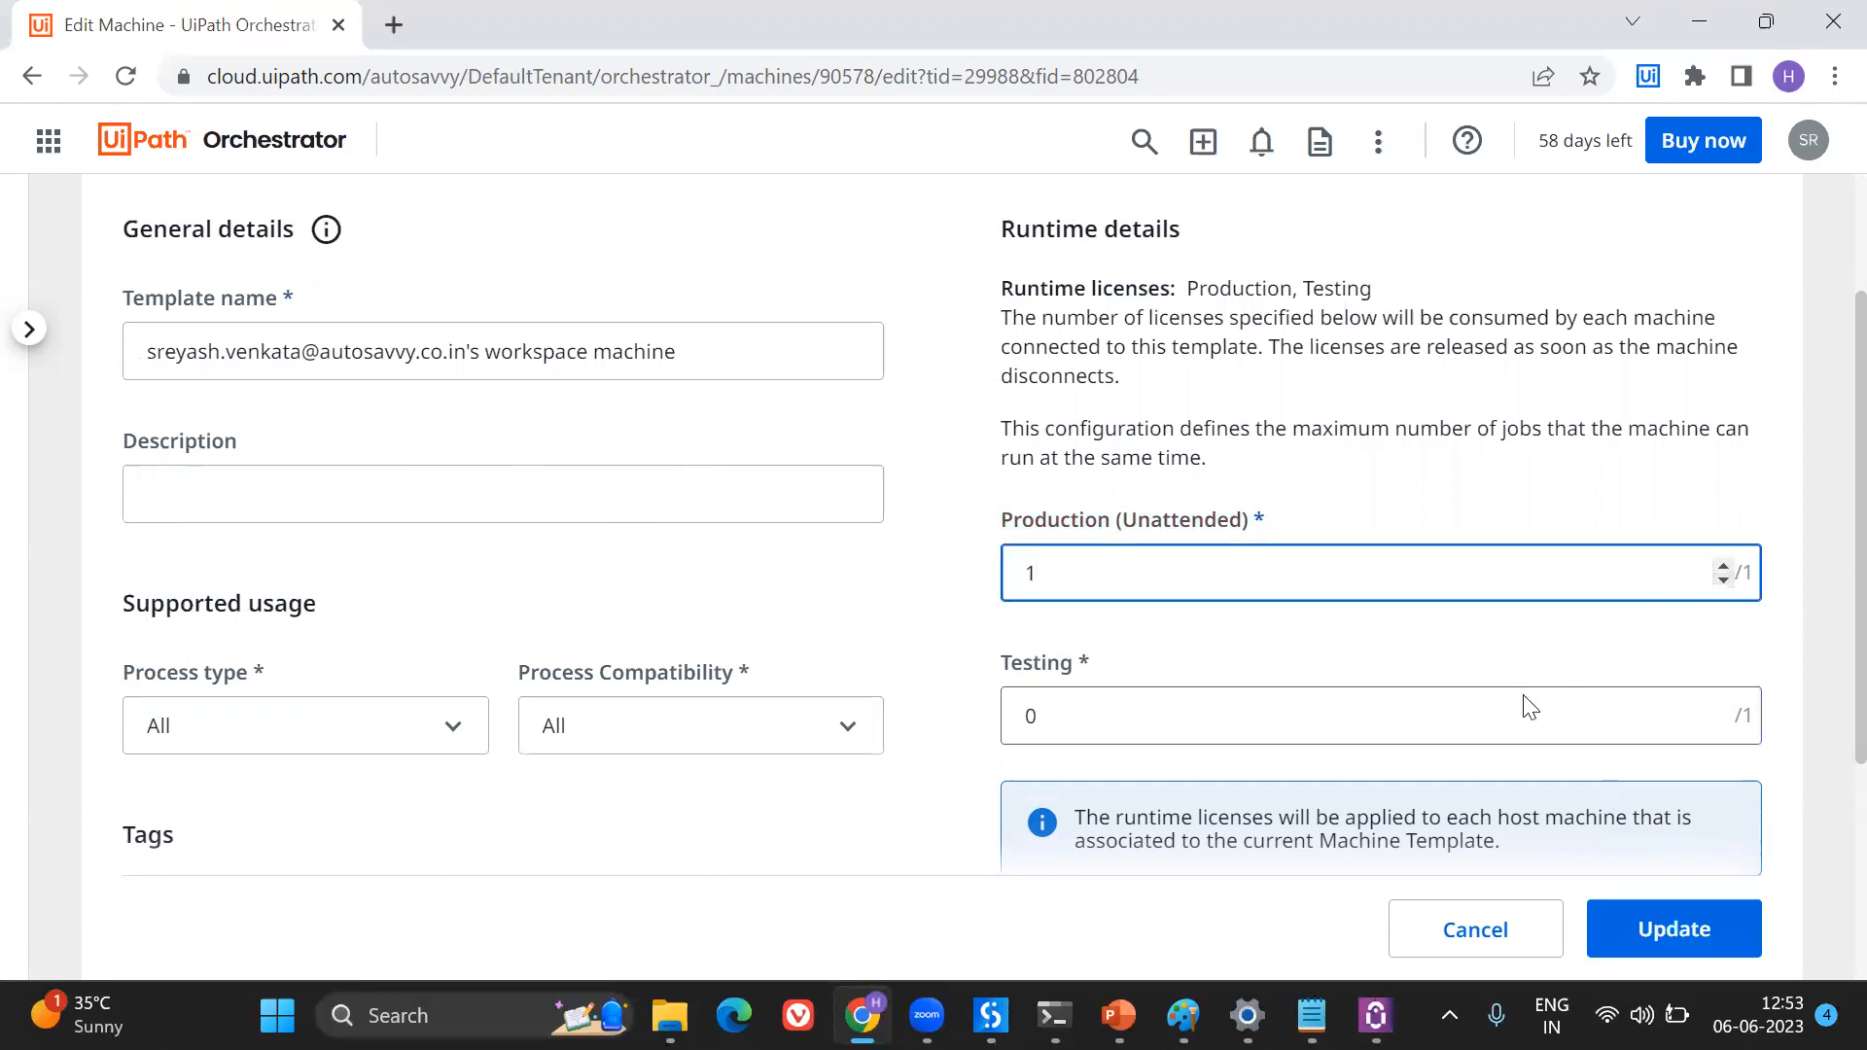
pyautogui.click(1679, 945)
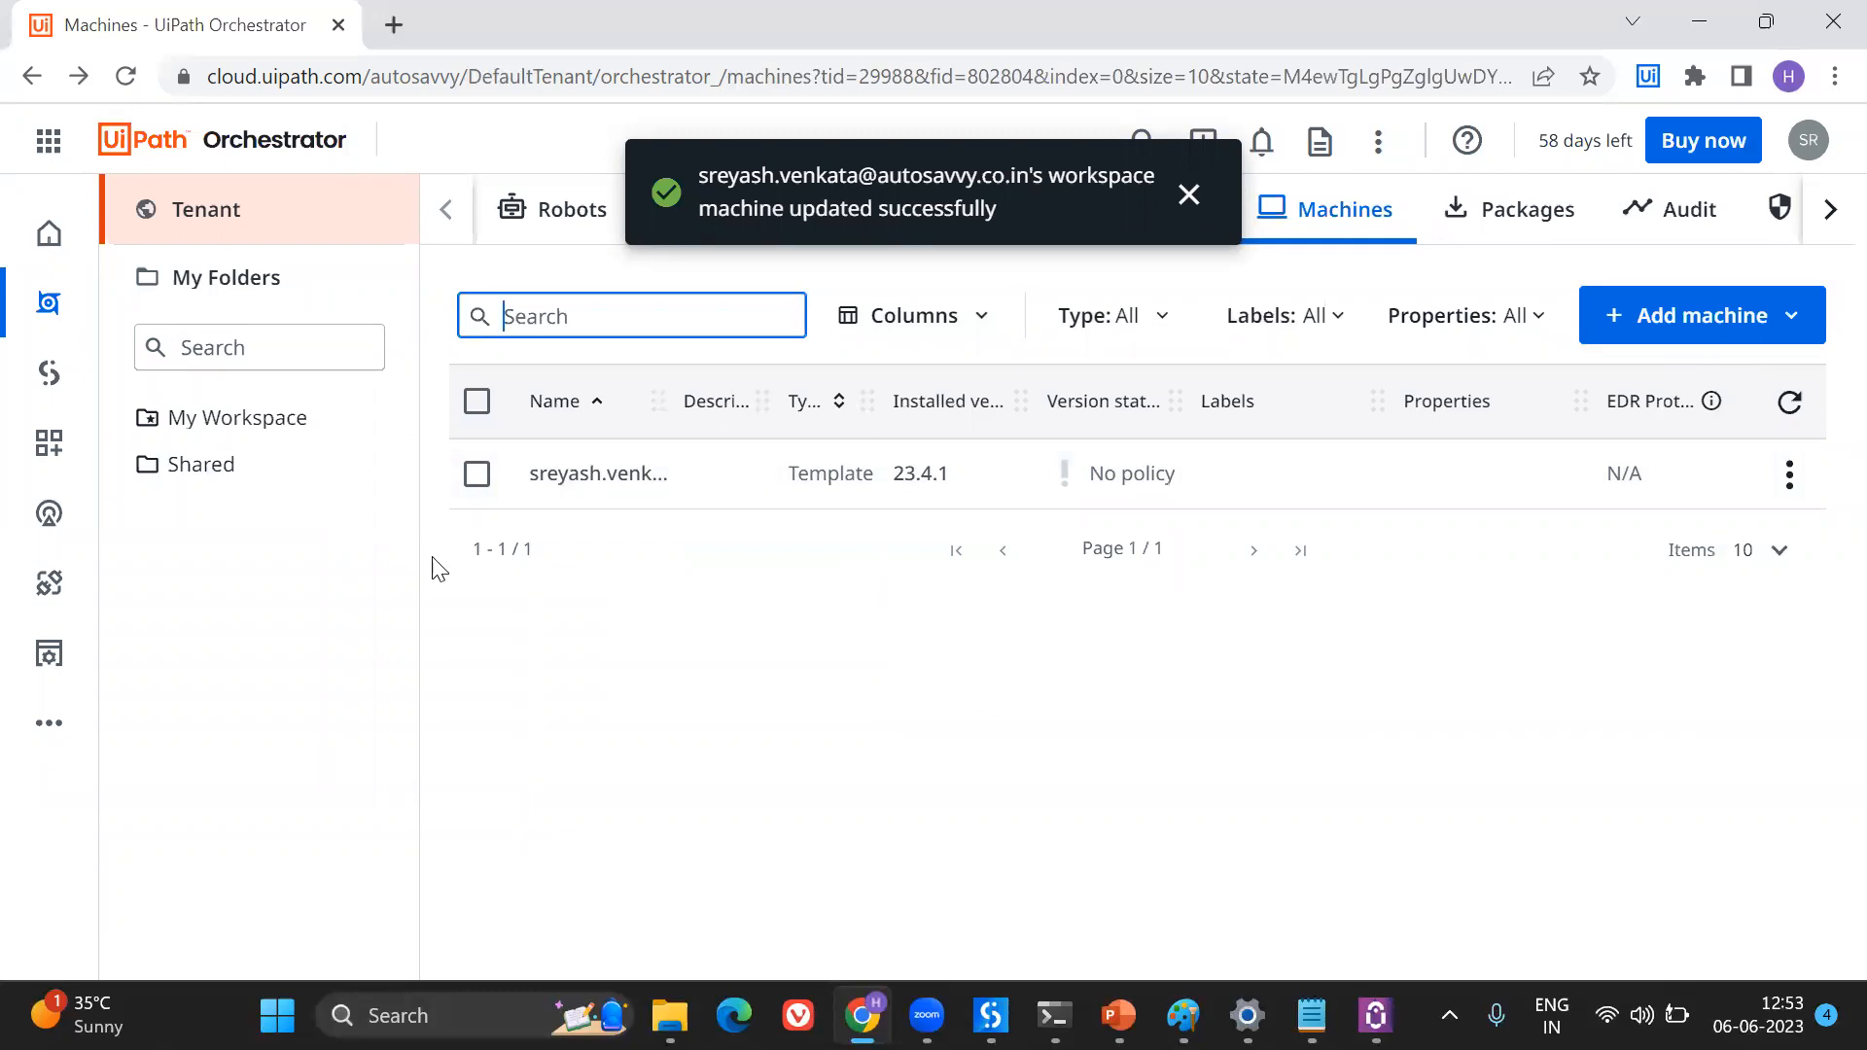
# Check the saved runtime settings of the workspace machine template and close them without changes
pyautogui.click(1794, 478)
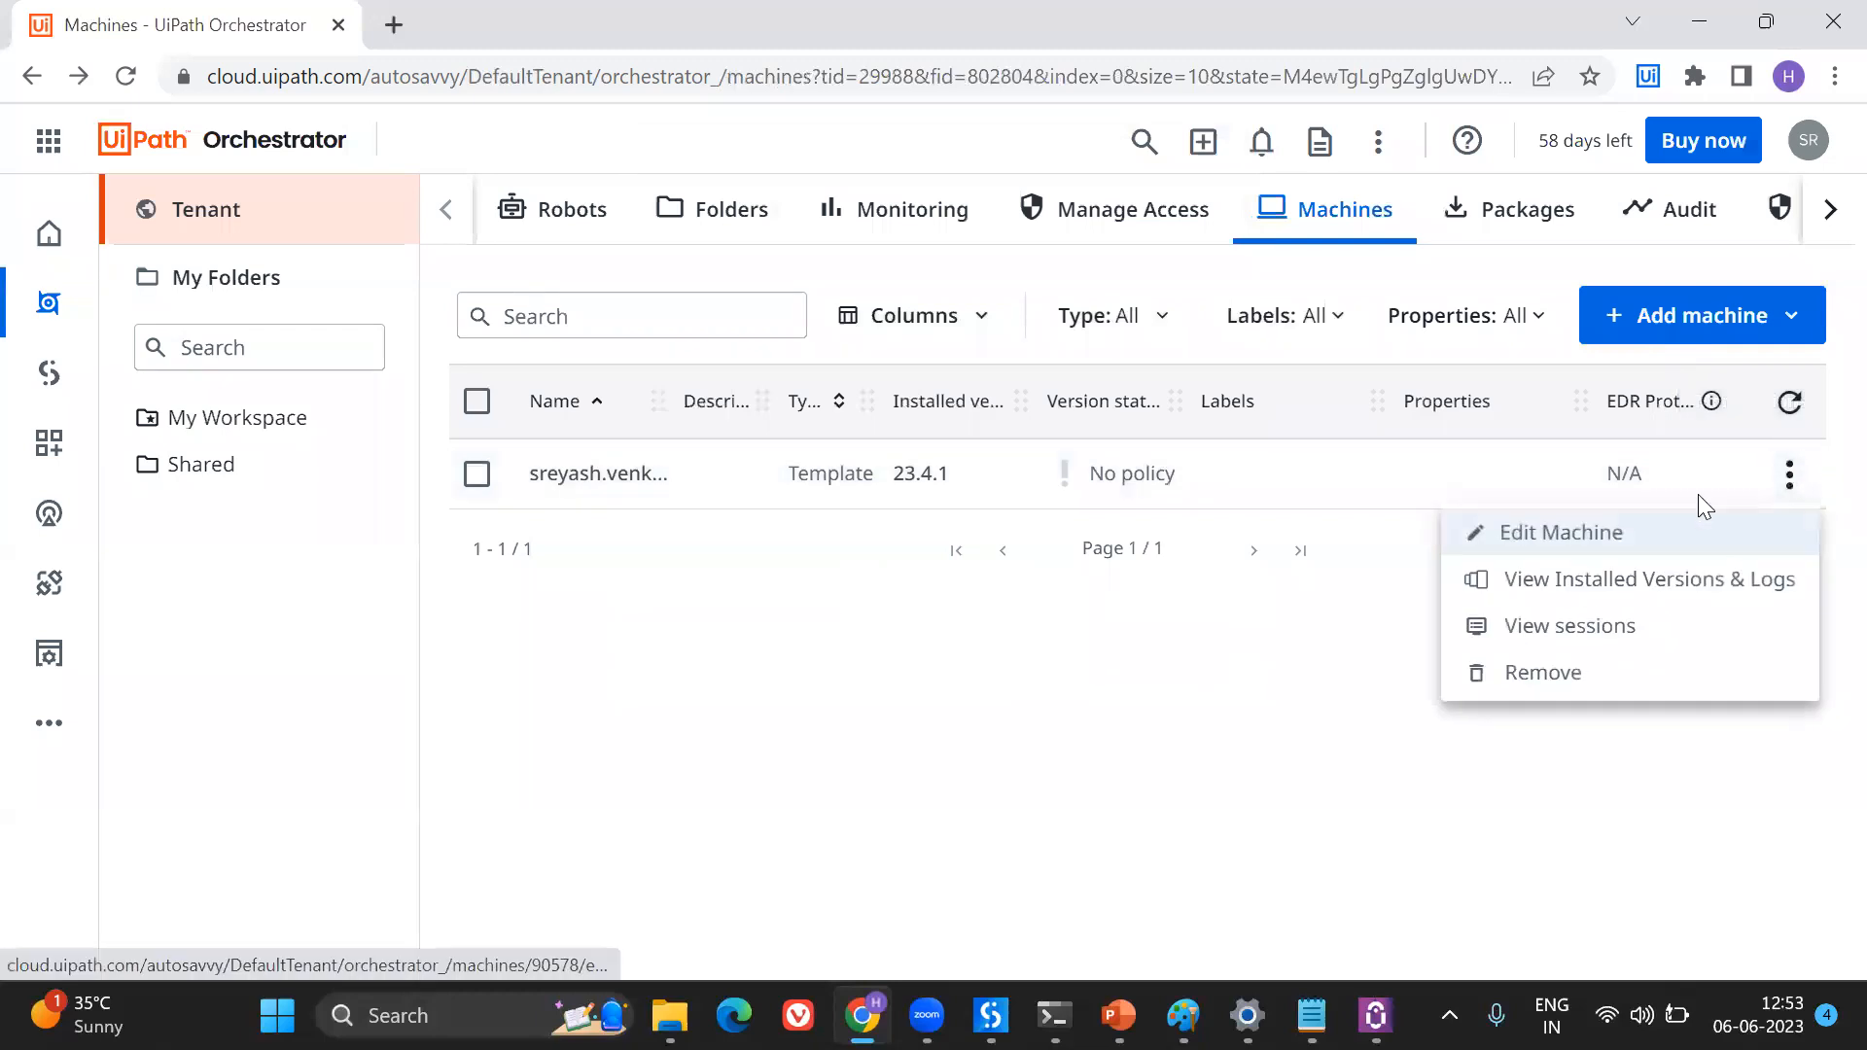
pyautogui.click(1577, 537)
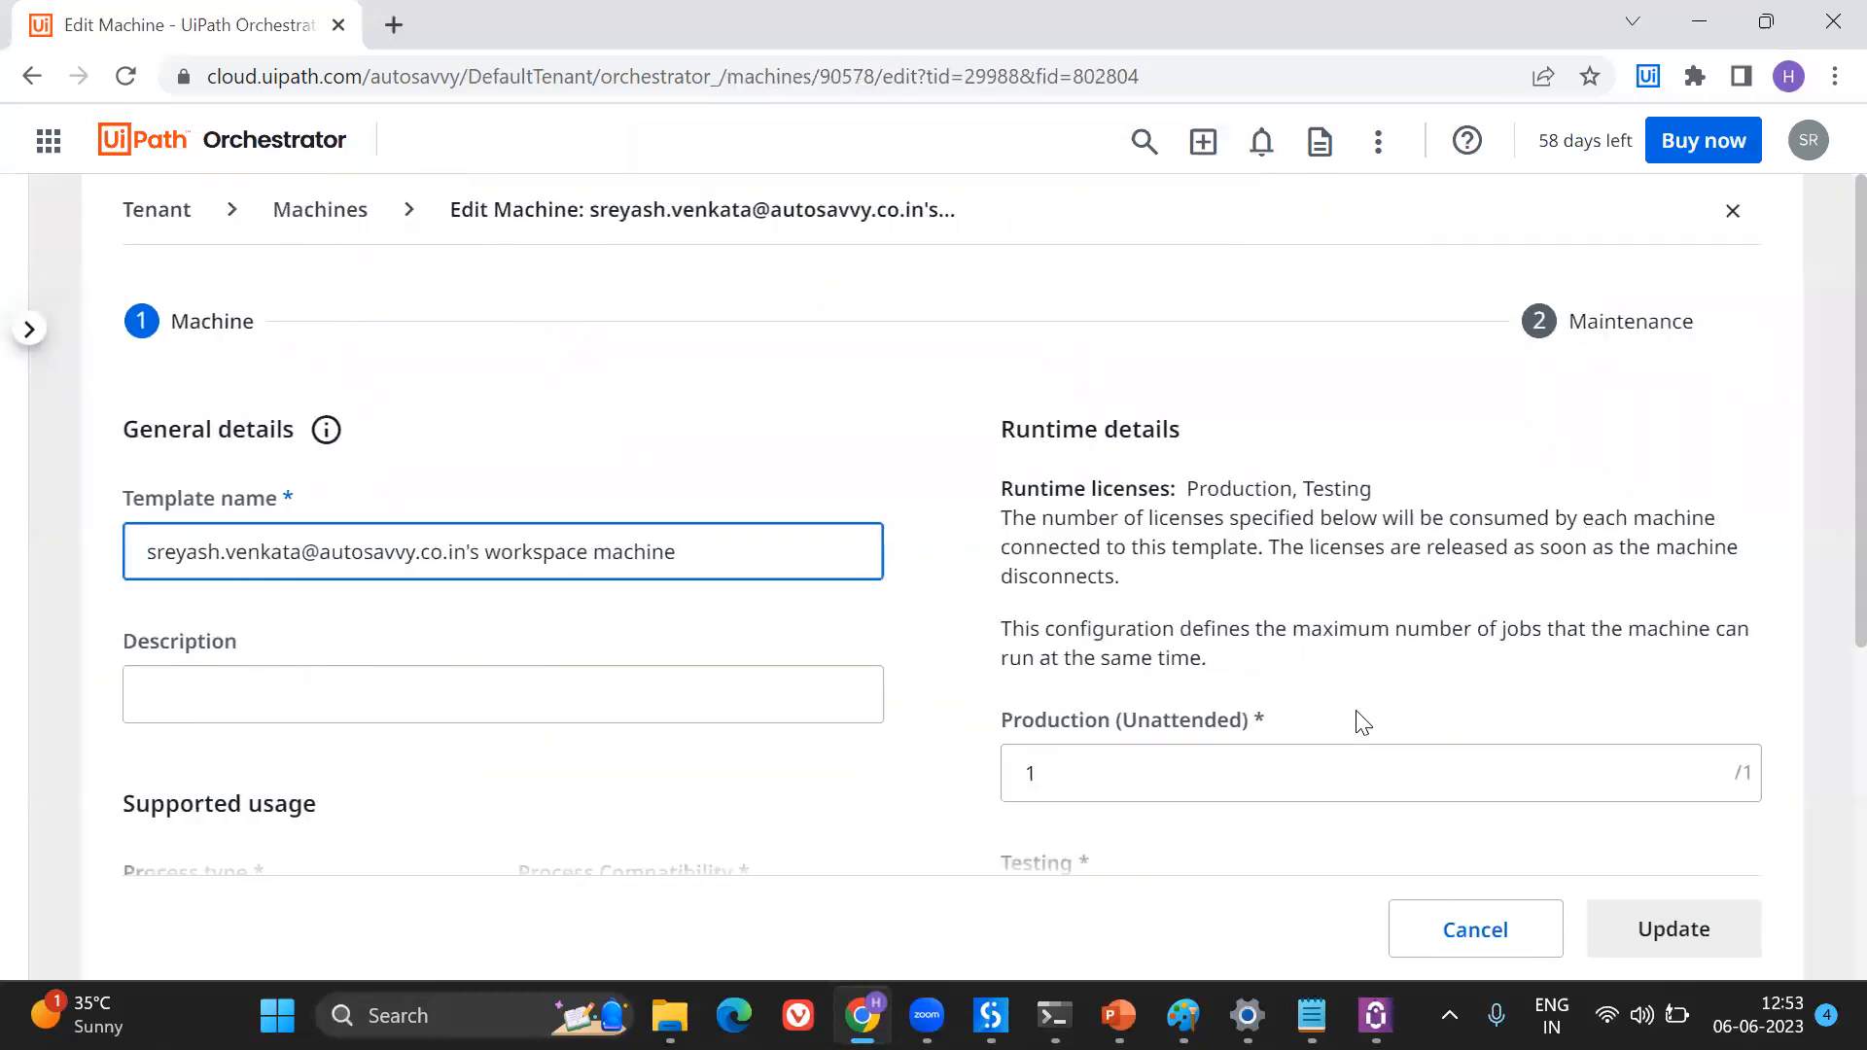
pyautogui.click(1456, 928)
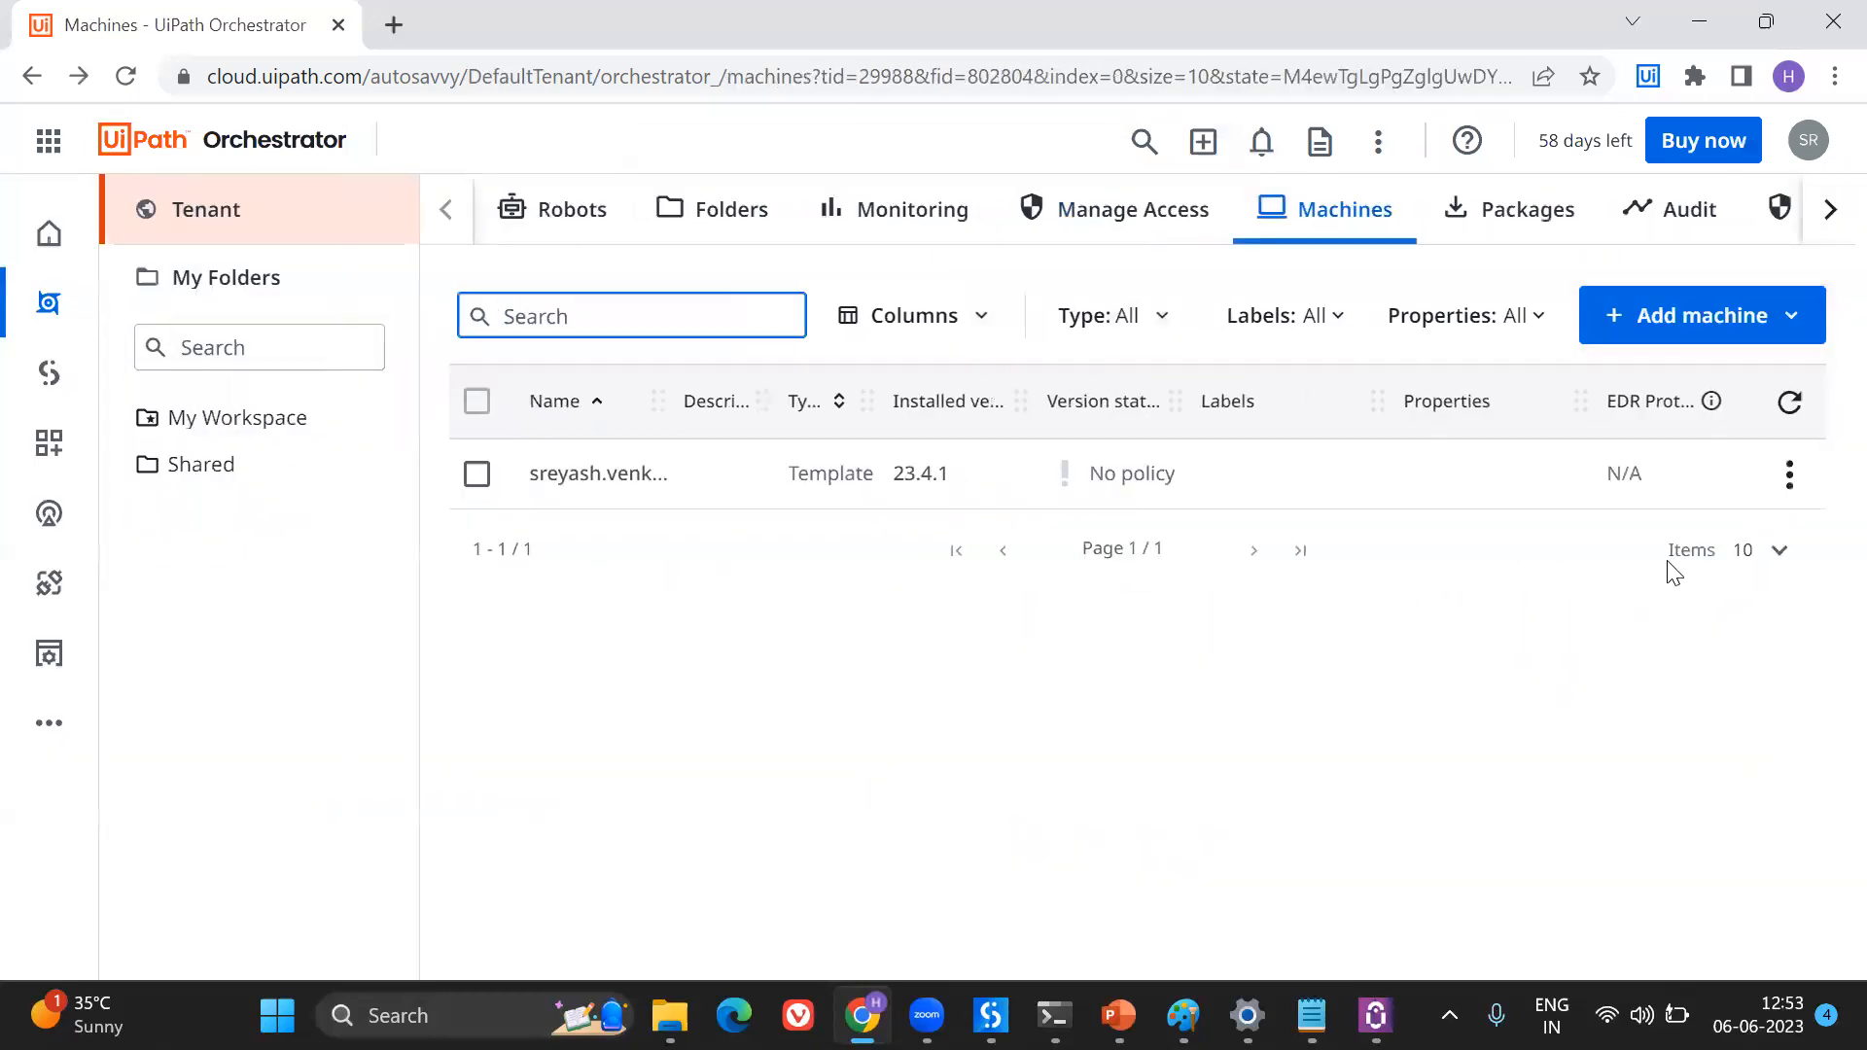
# Start a new machine template in the tenant, named with the owner's first name followed by MachineTemplate
pyautogui.click(1717, 306)
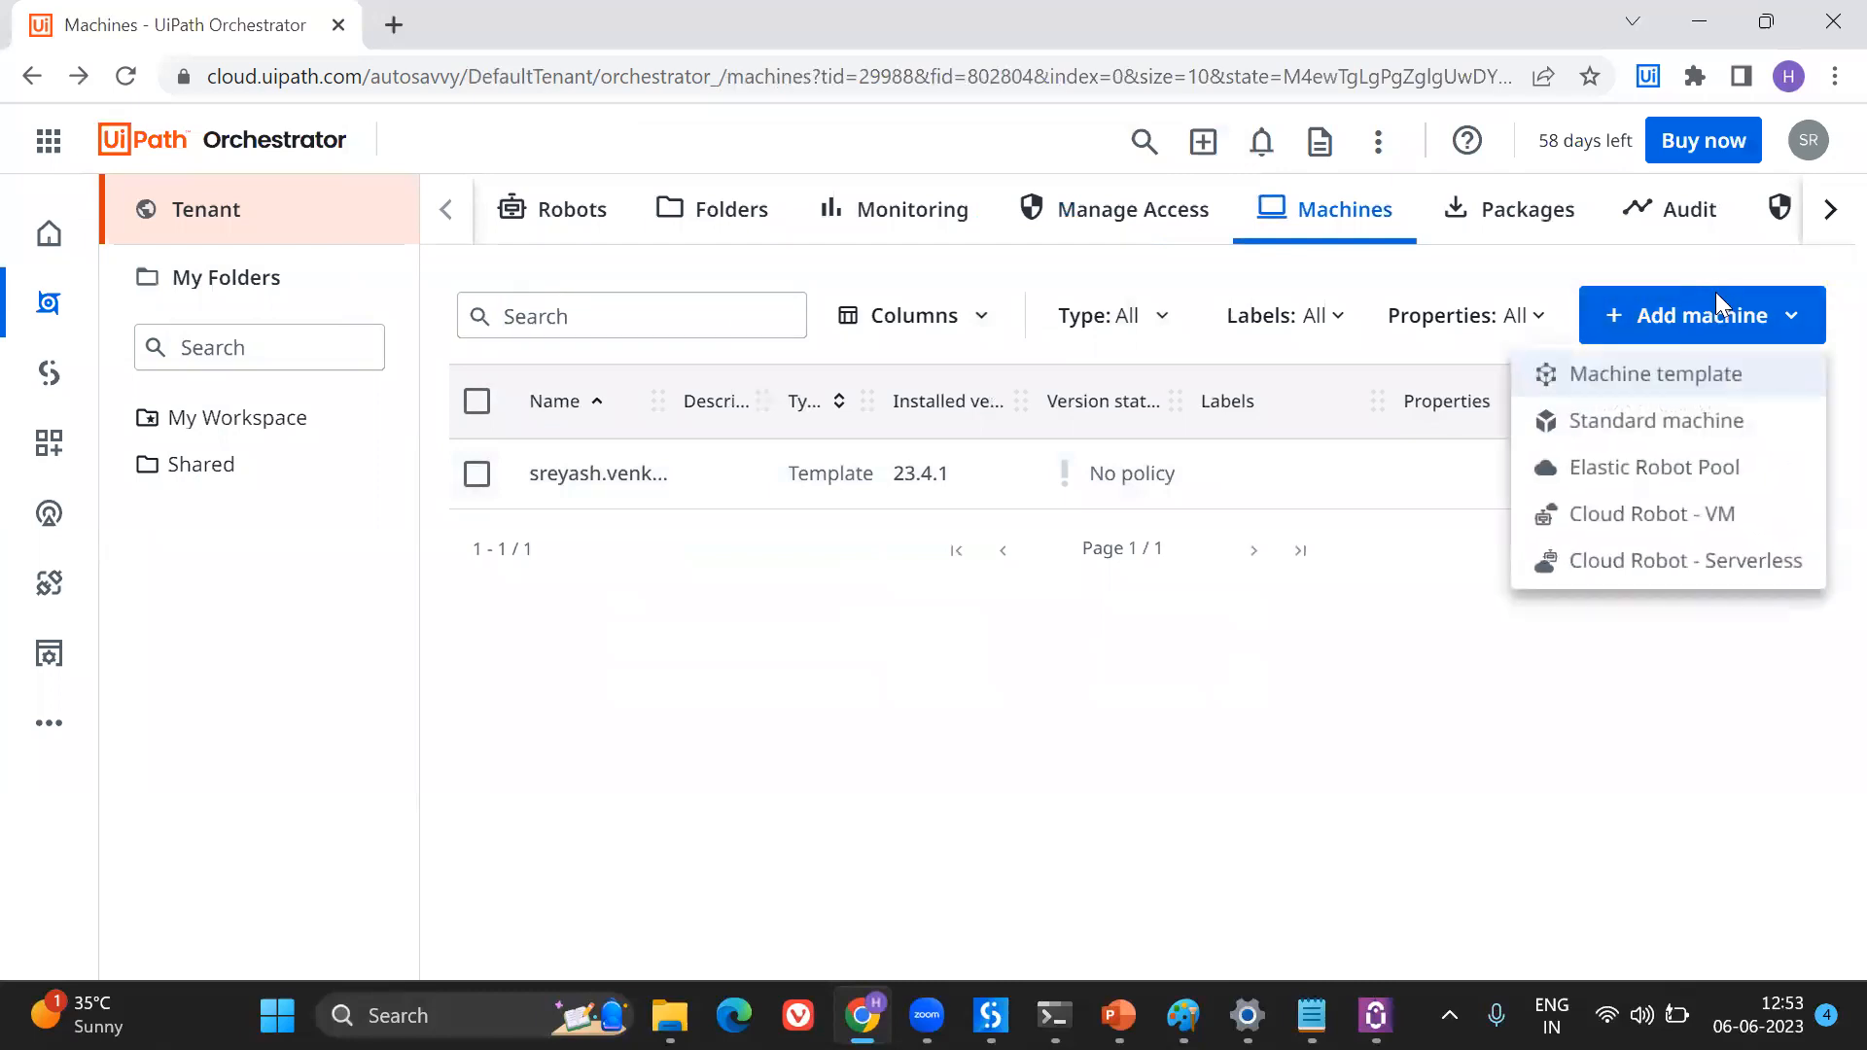
pyautogui.click(1598, 375)
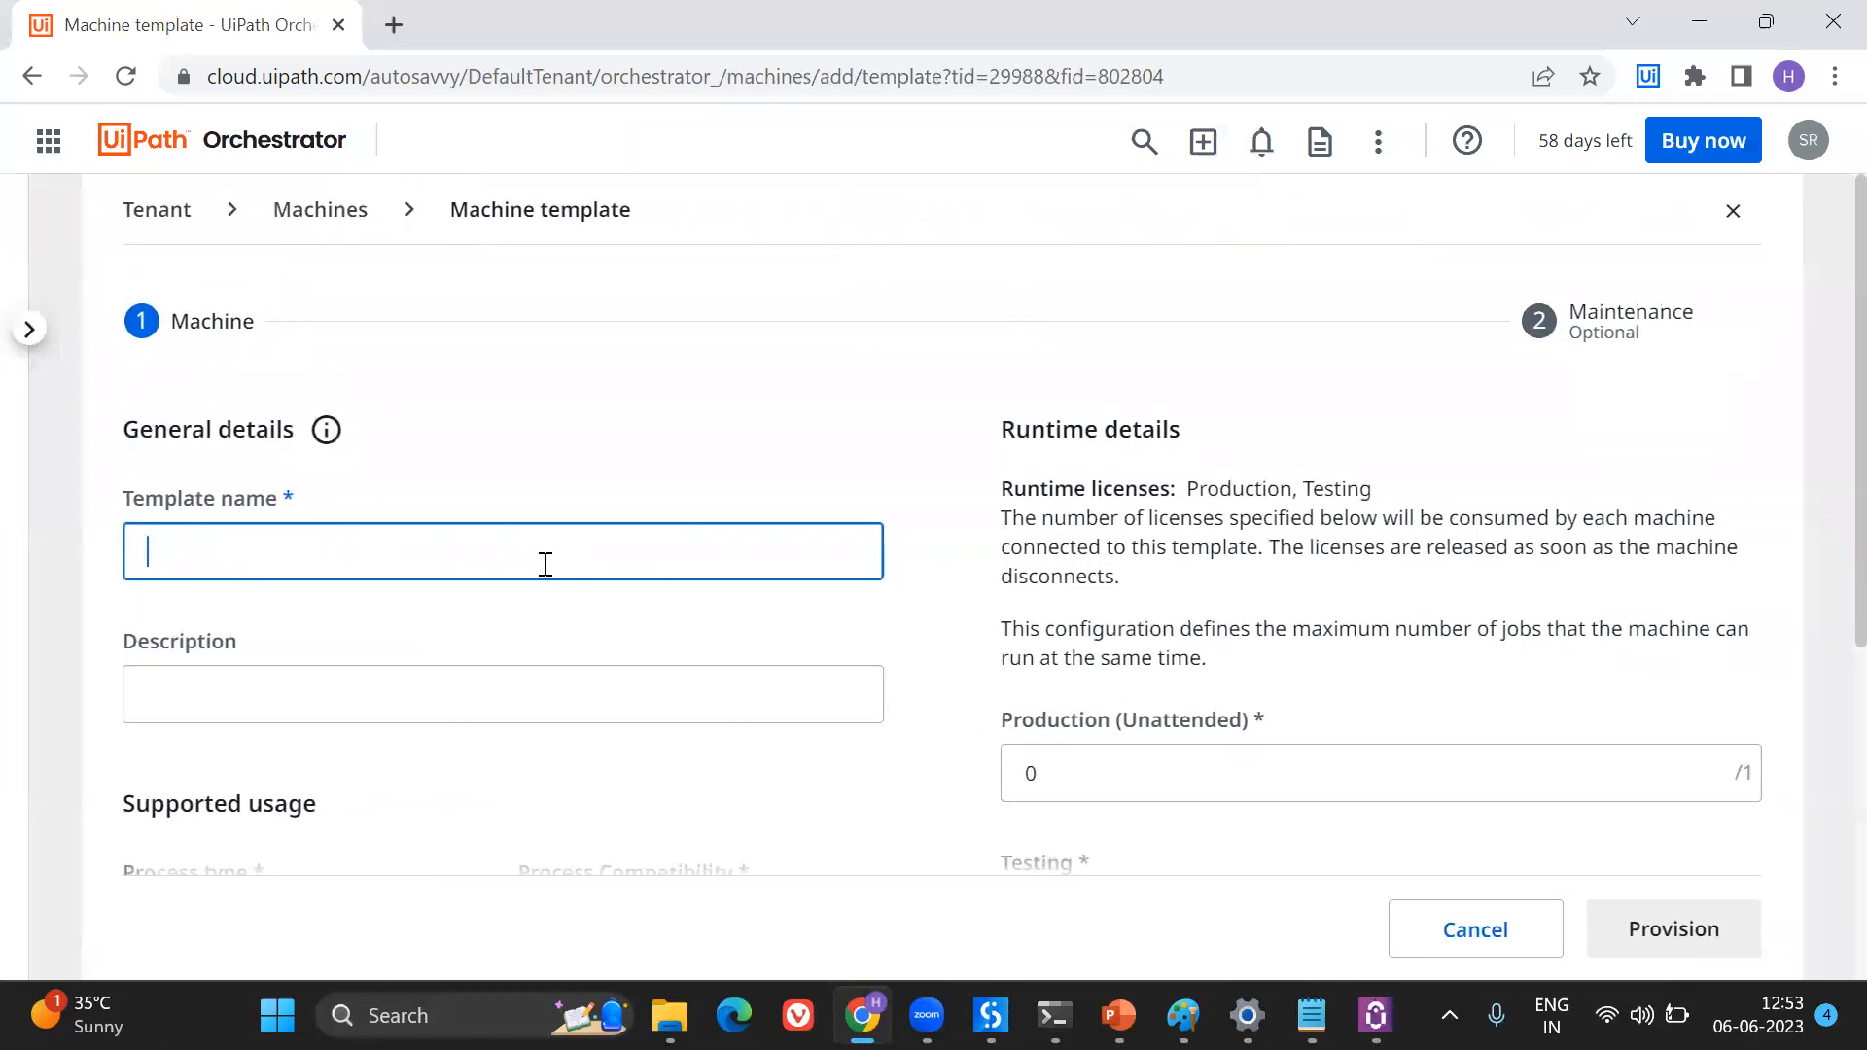
pyautogui.write('HarikaMa')
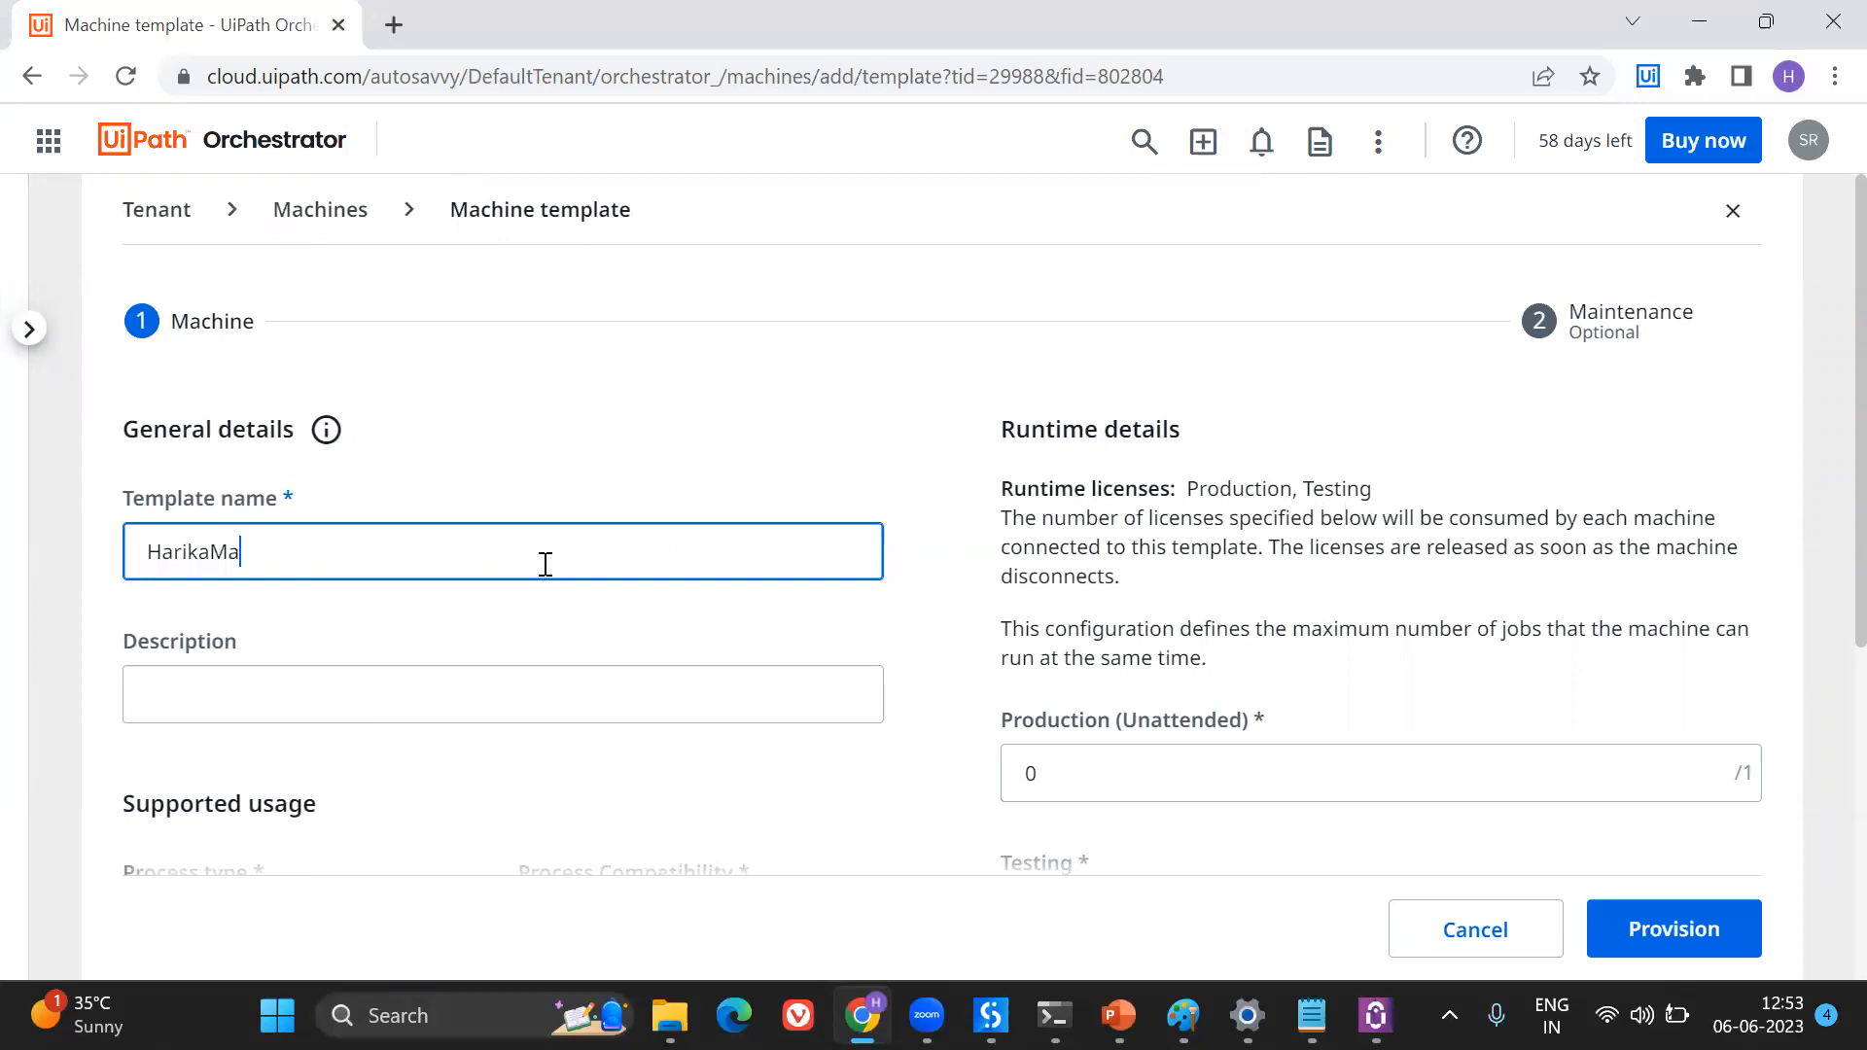
pyautogui.write('chineTemplate')
# Set the new machine template's Production (Unattended) runtimes to 1, provision it, review its credentials and return to the machine list
pyautogui.scroll(-1, 546, 564)
pyautogui.scroll(-3, 546, 564)
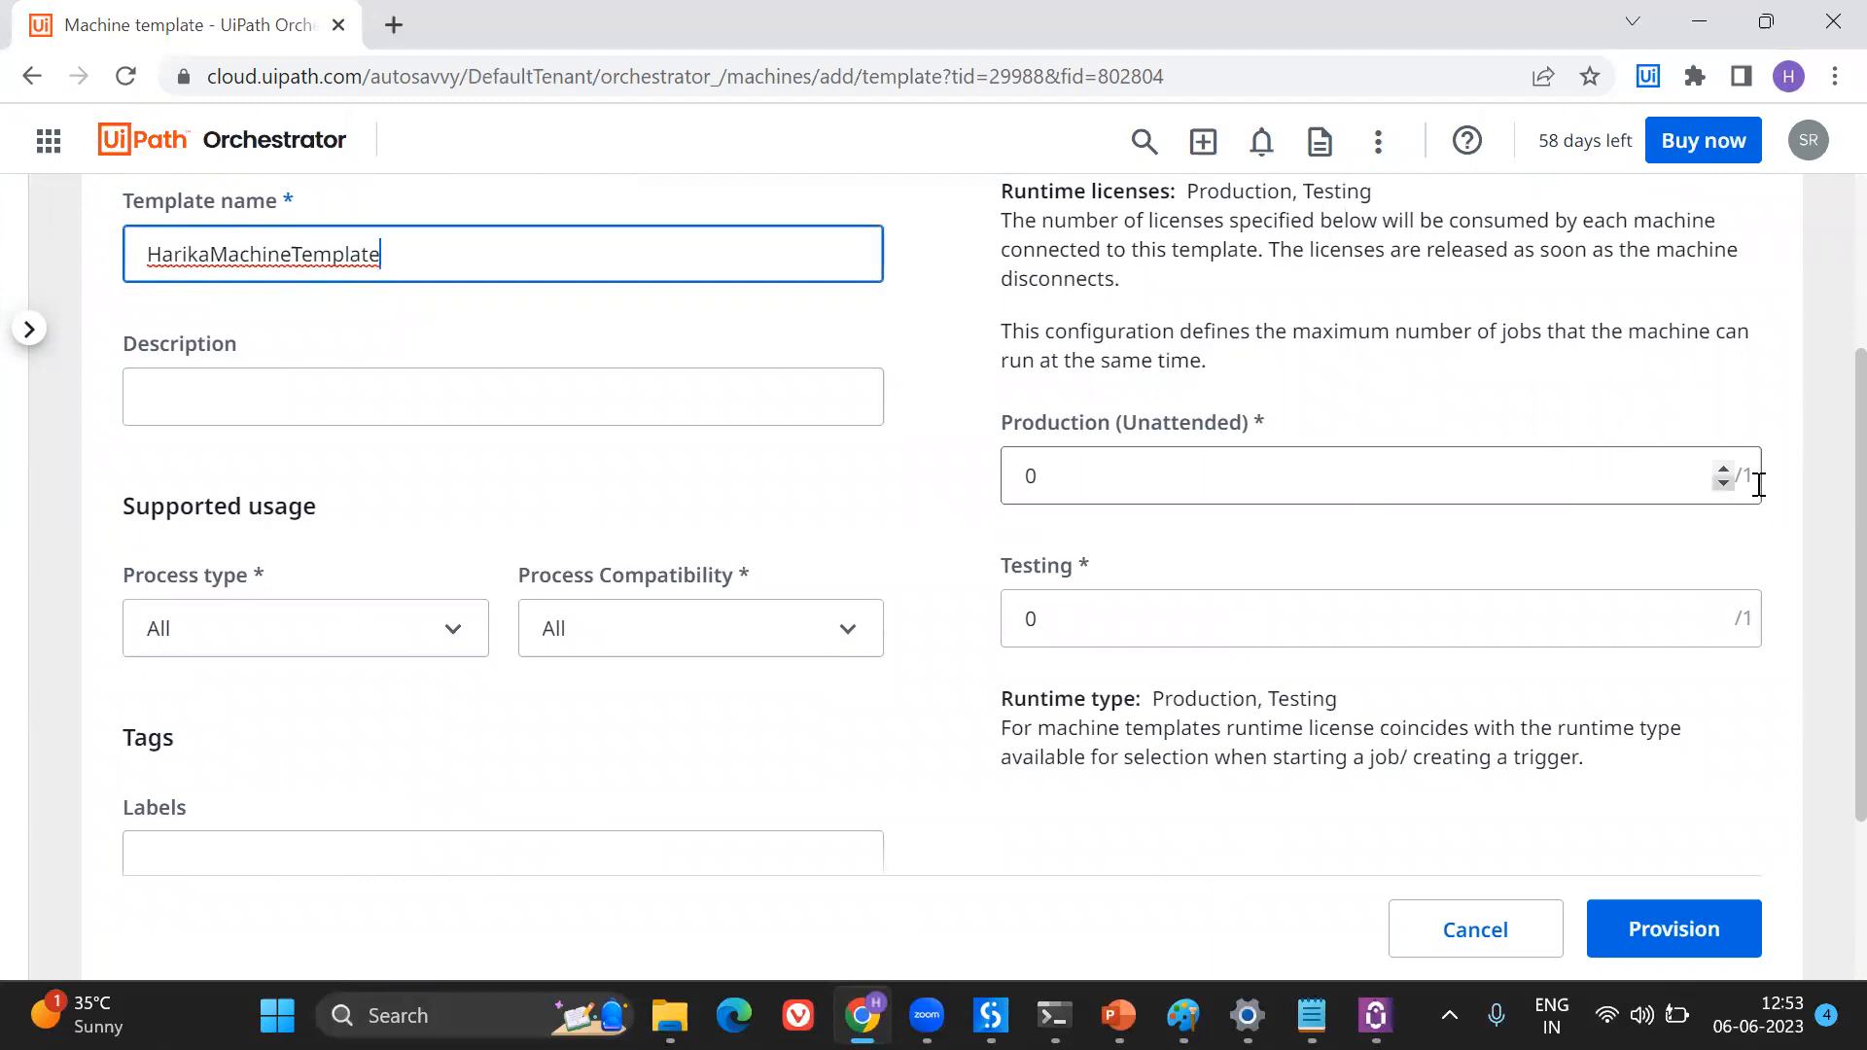
pyautogui.click(1725, 468)
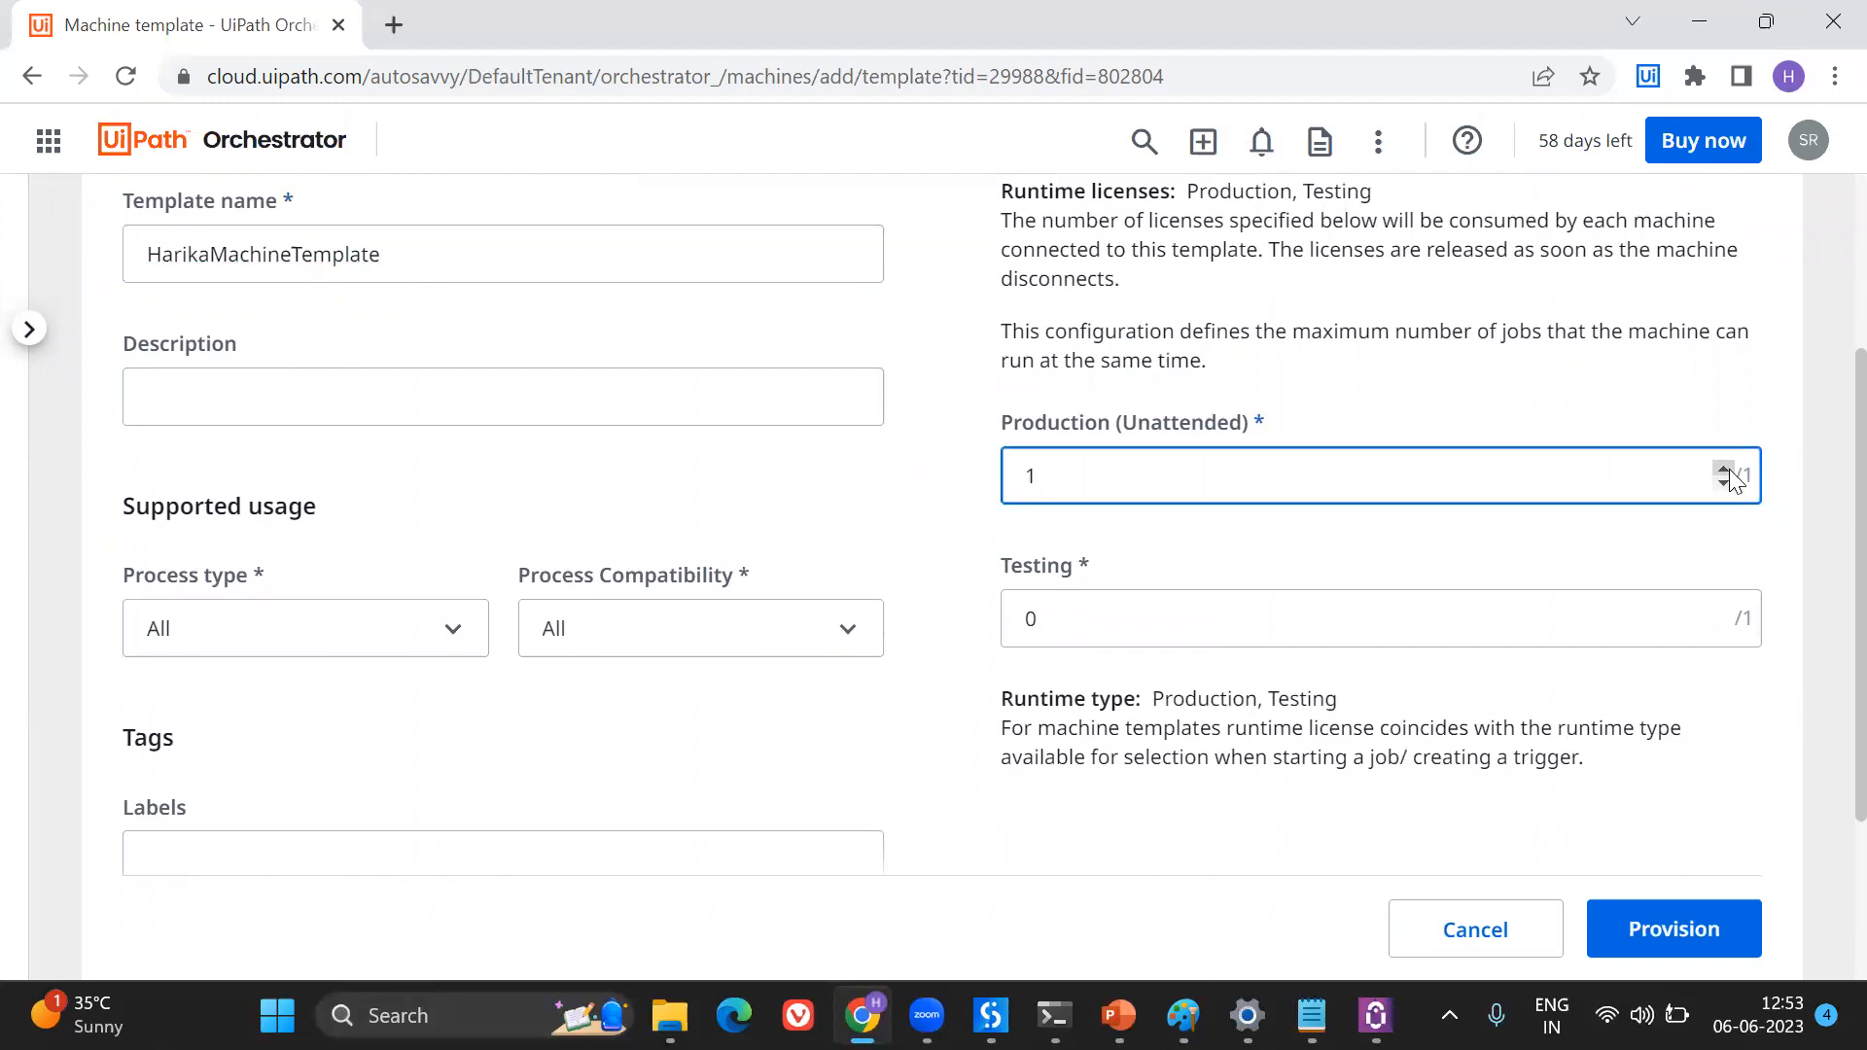
pyautogui.click(1675, 925)
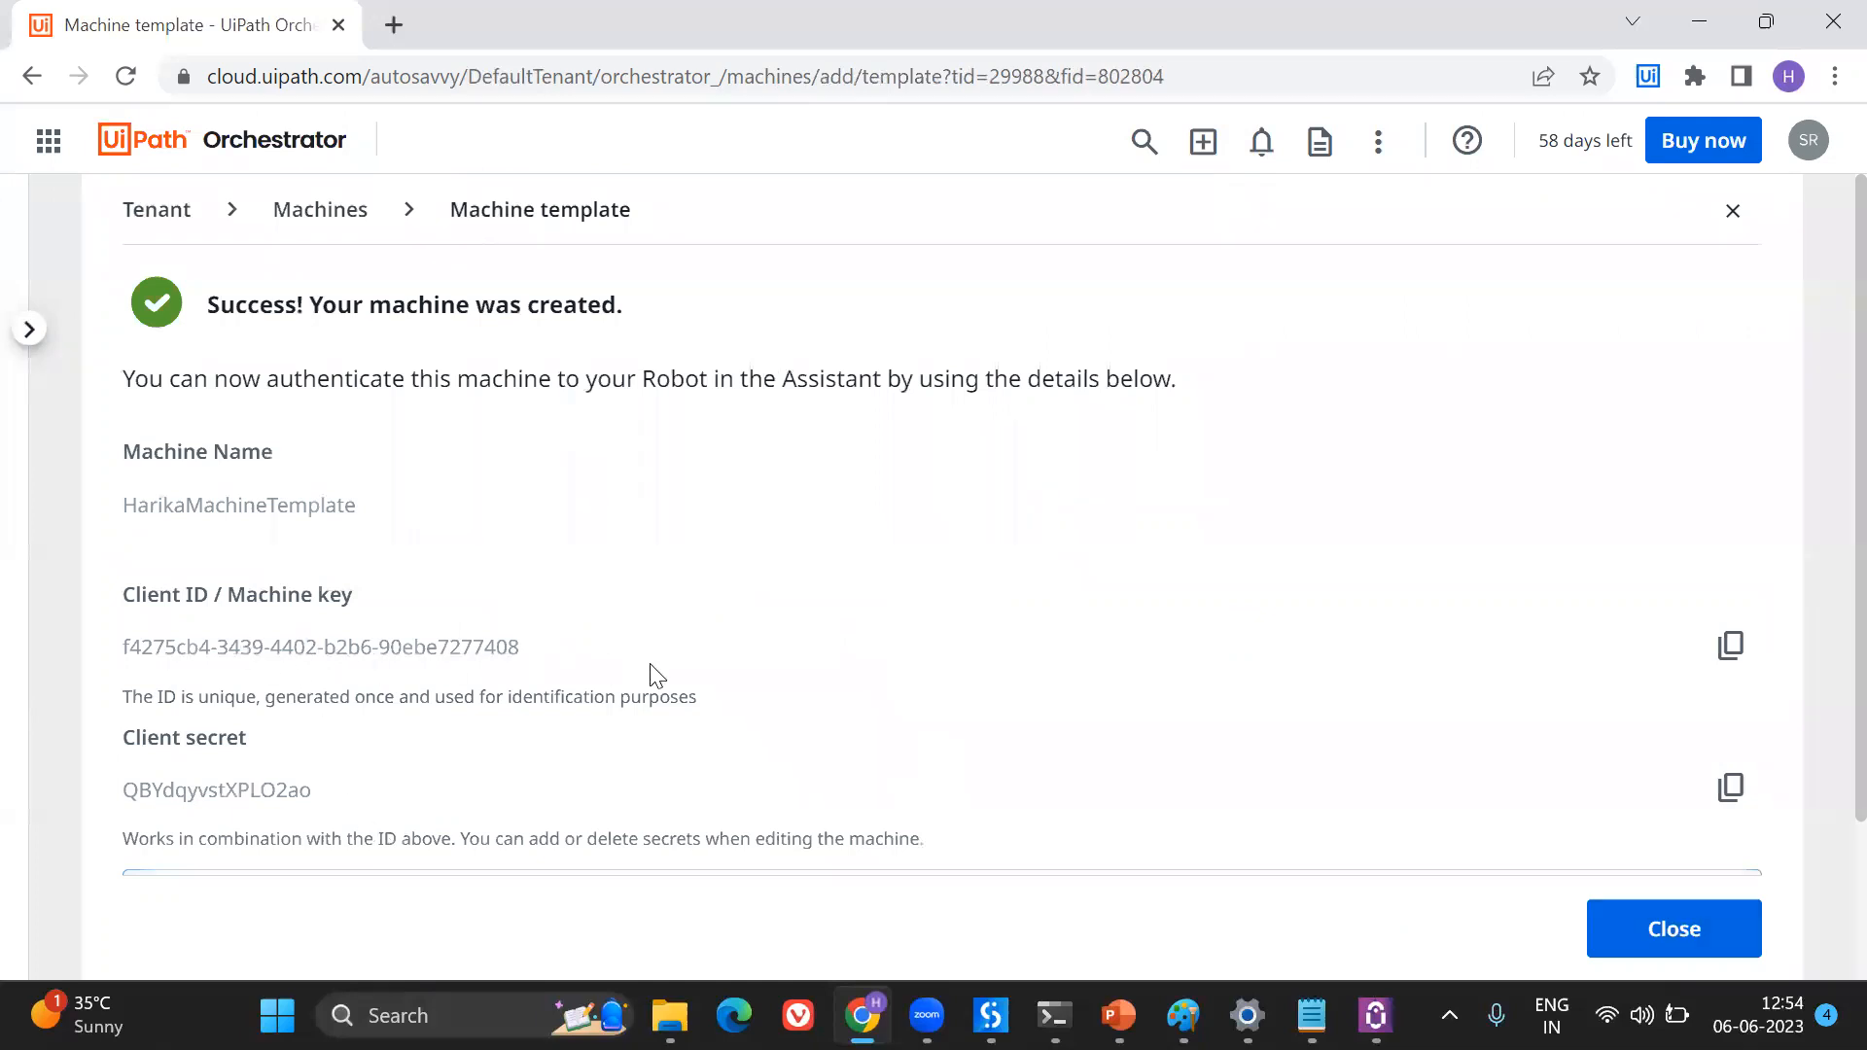
pyautogui.scroll(-2, 989, 710)
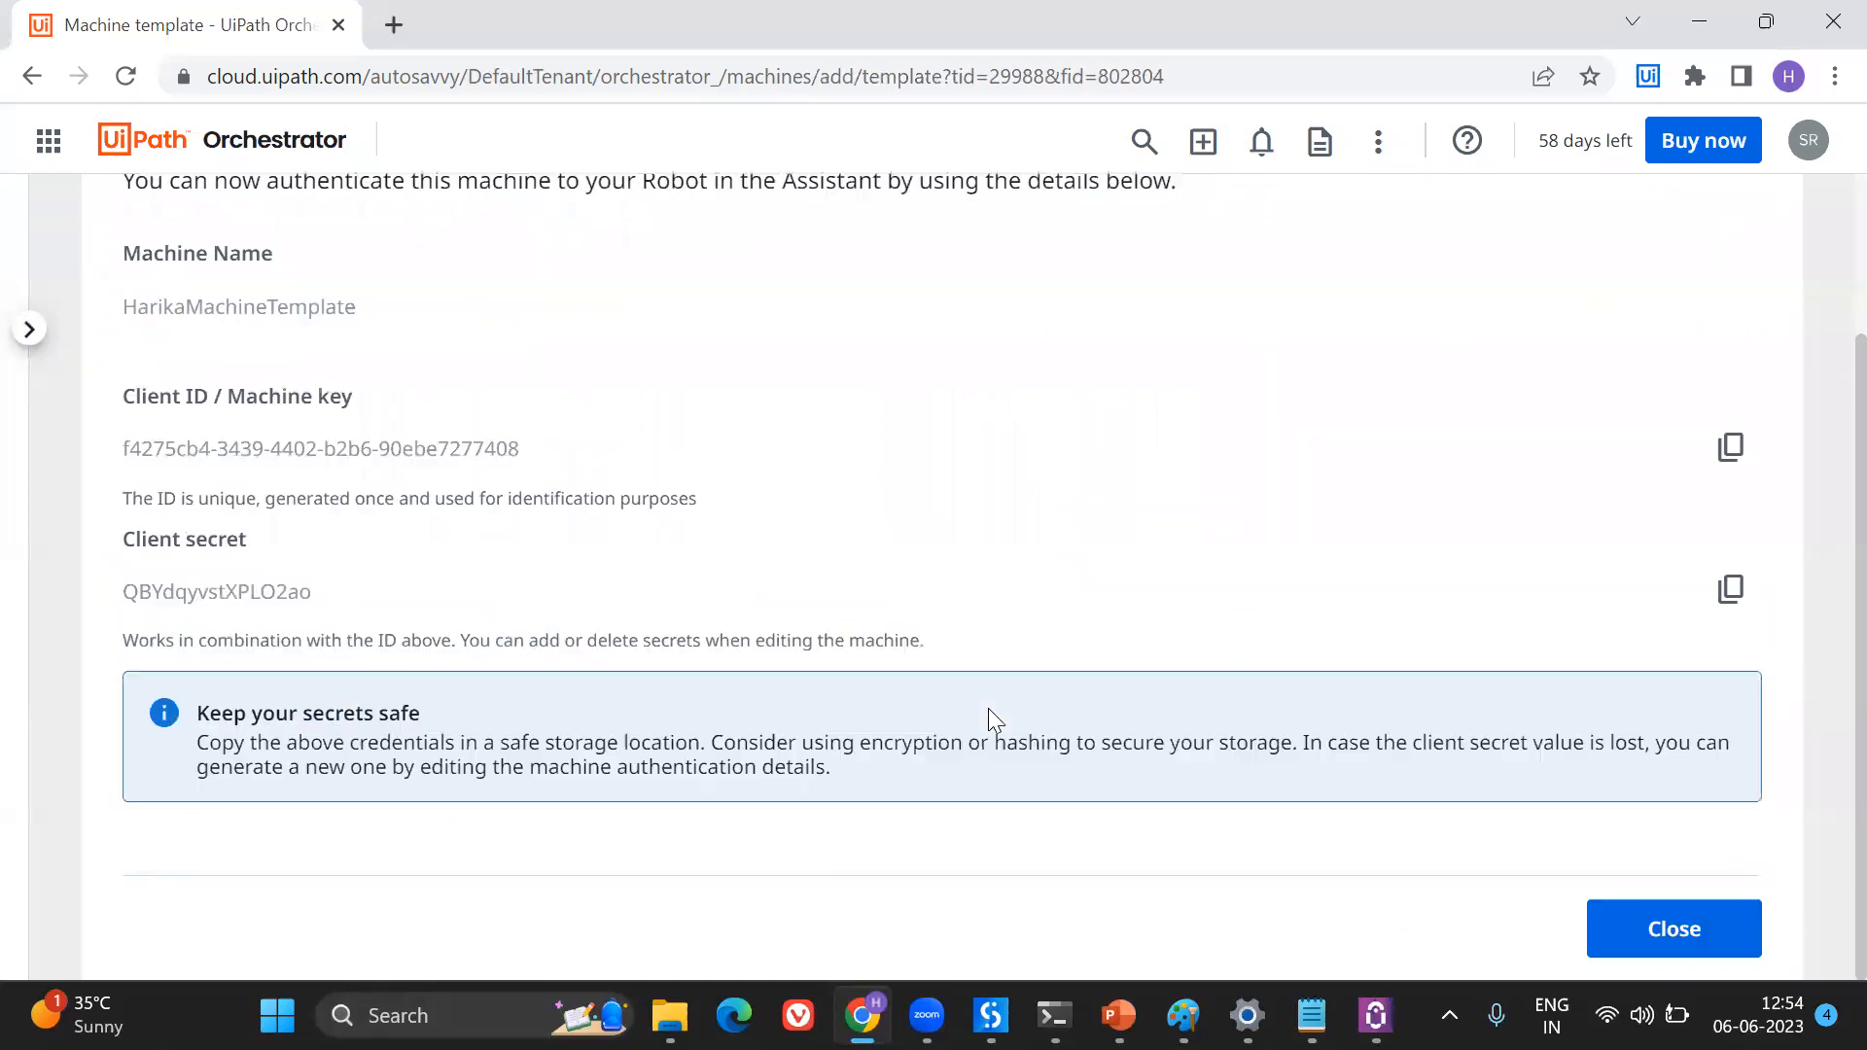
pyautogui.click(1607, 933)
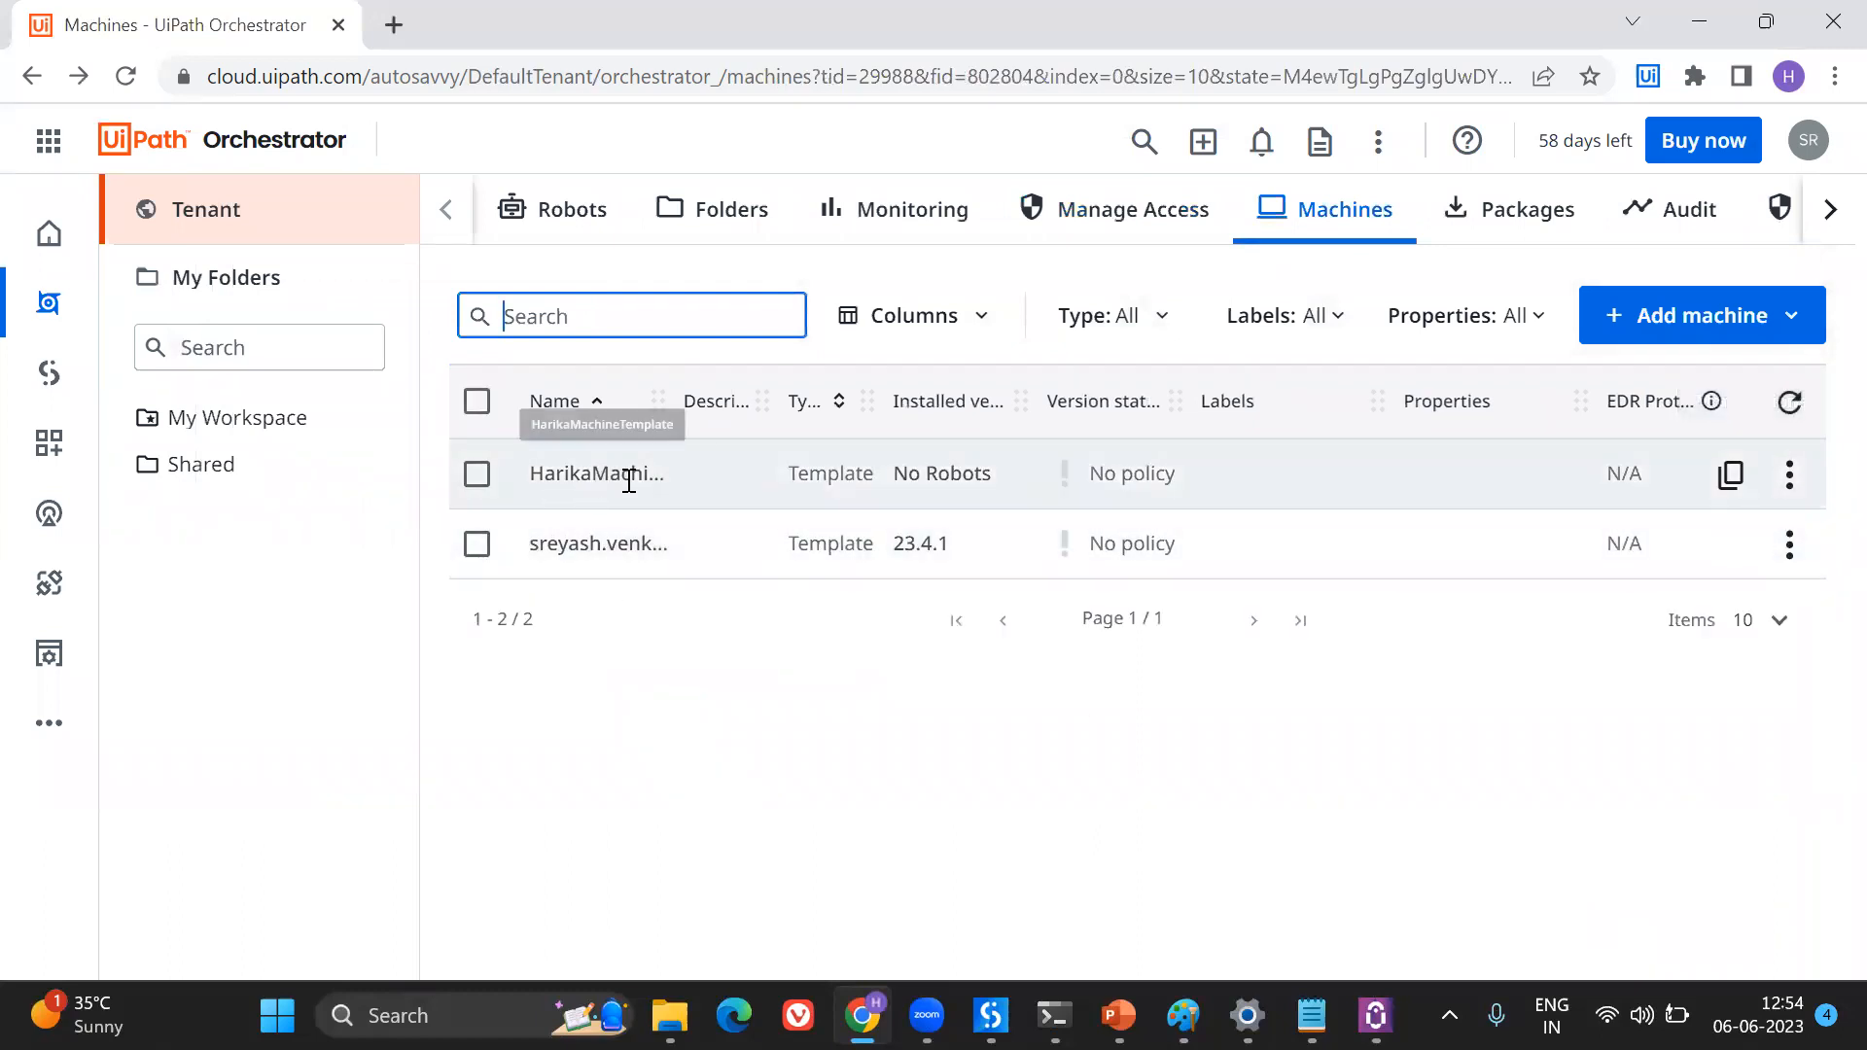
# Start a new time trigger in My Workspace named TriggerDemo for the OutlookDemo process
pyautogui.click(535, 207)
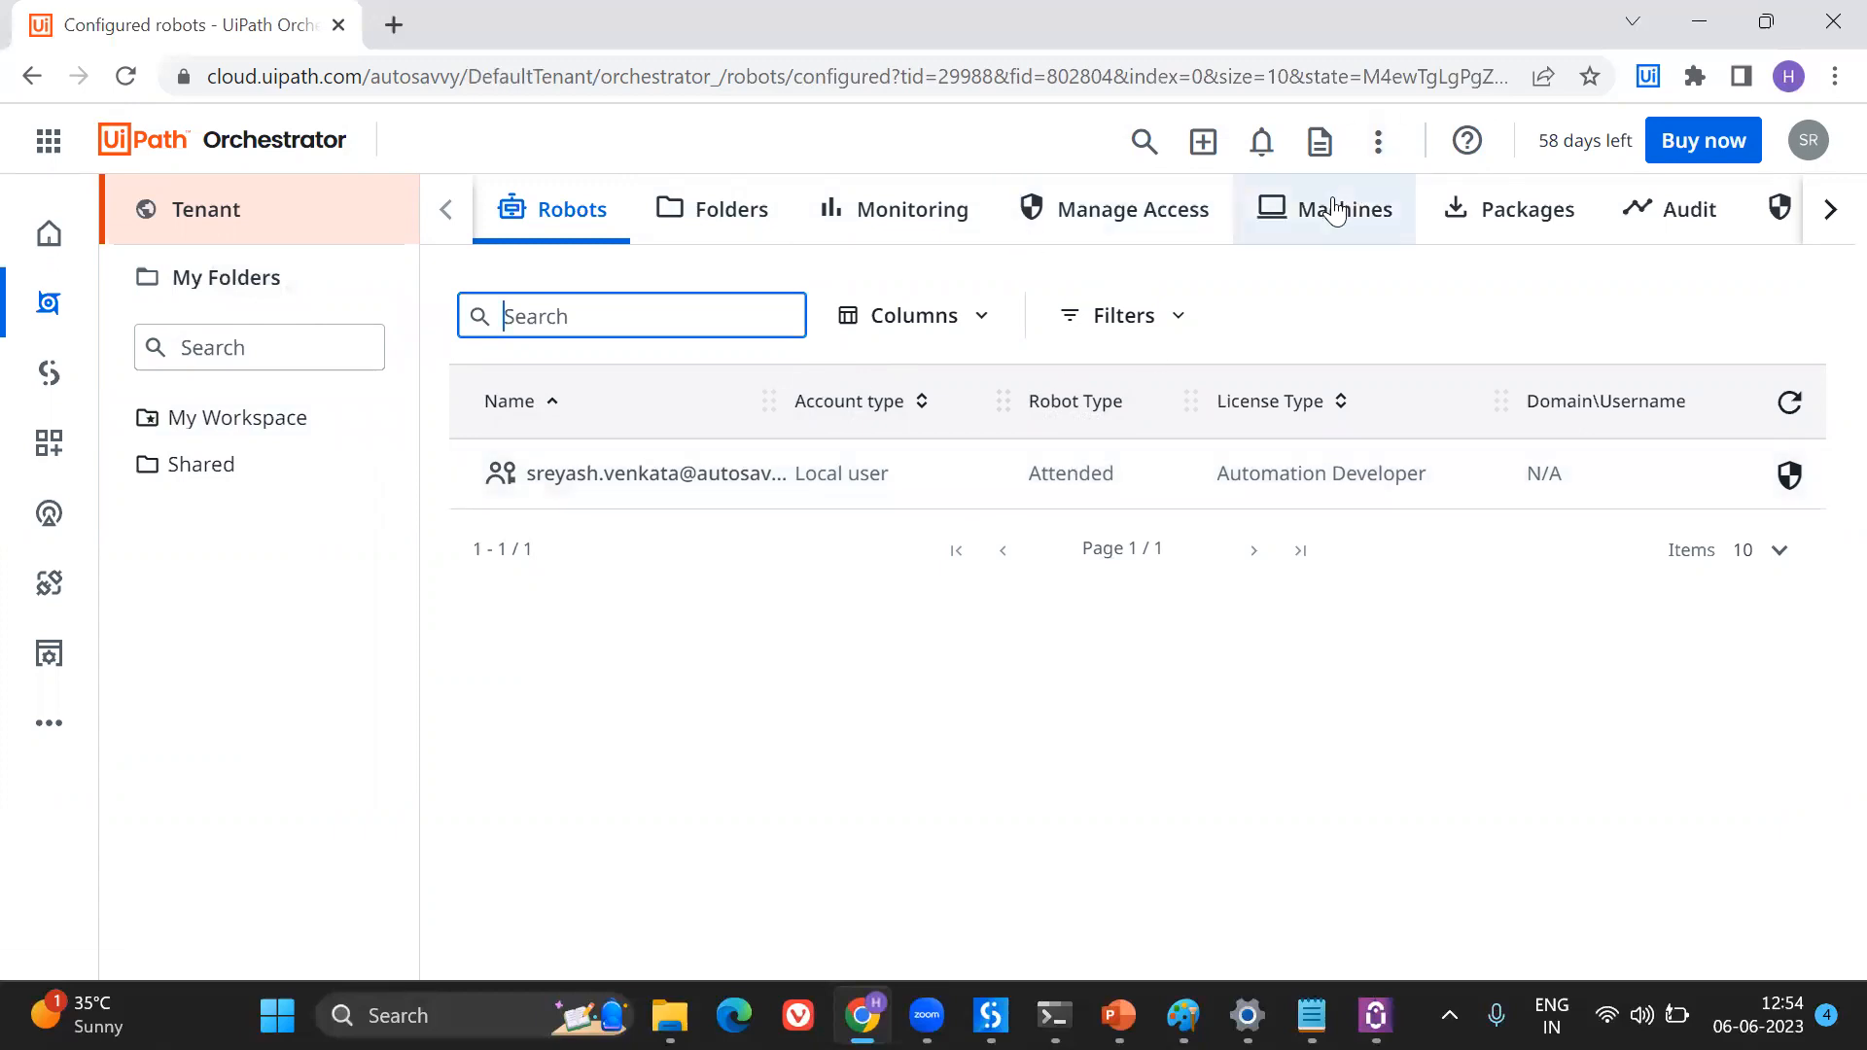
pyautogui.click(279, 418)
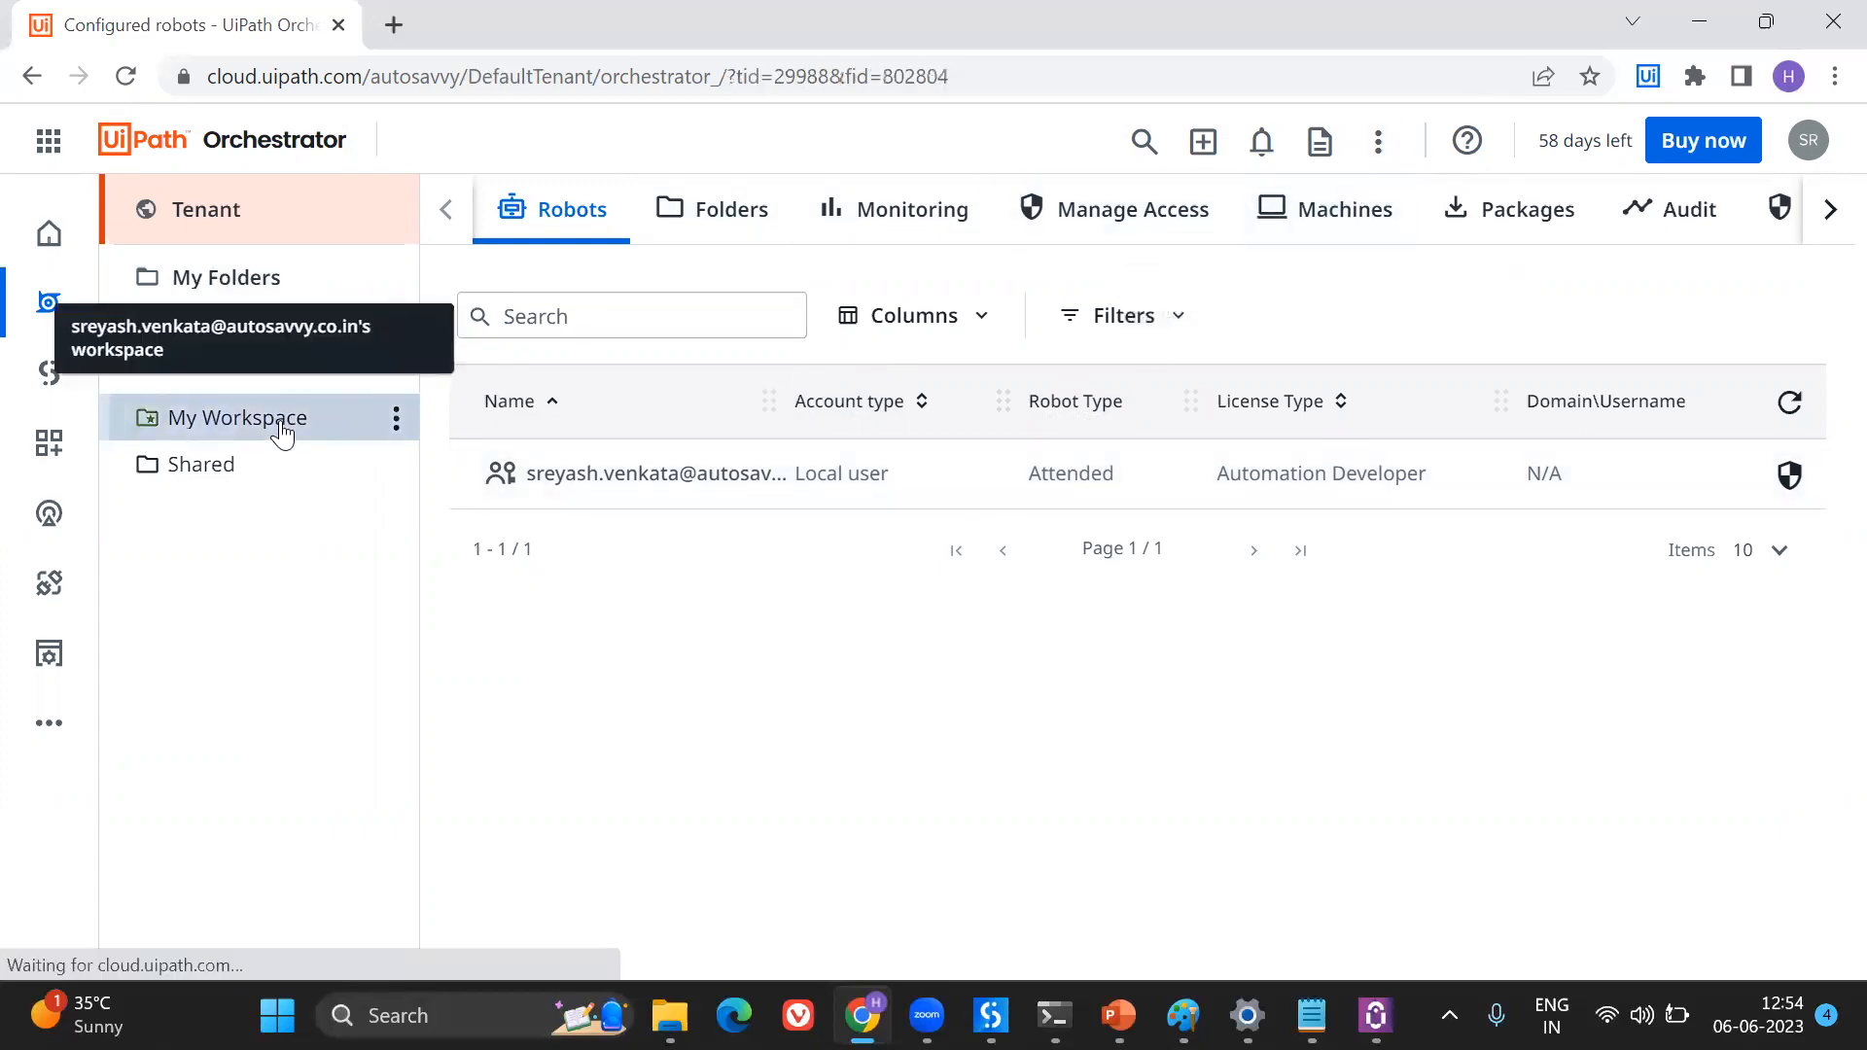
pyautogui.click(520, 370)
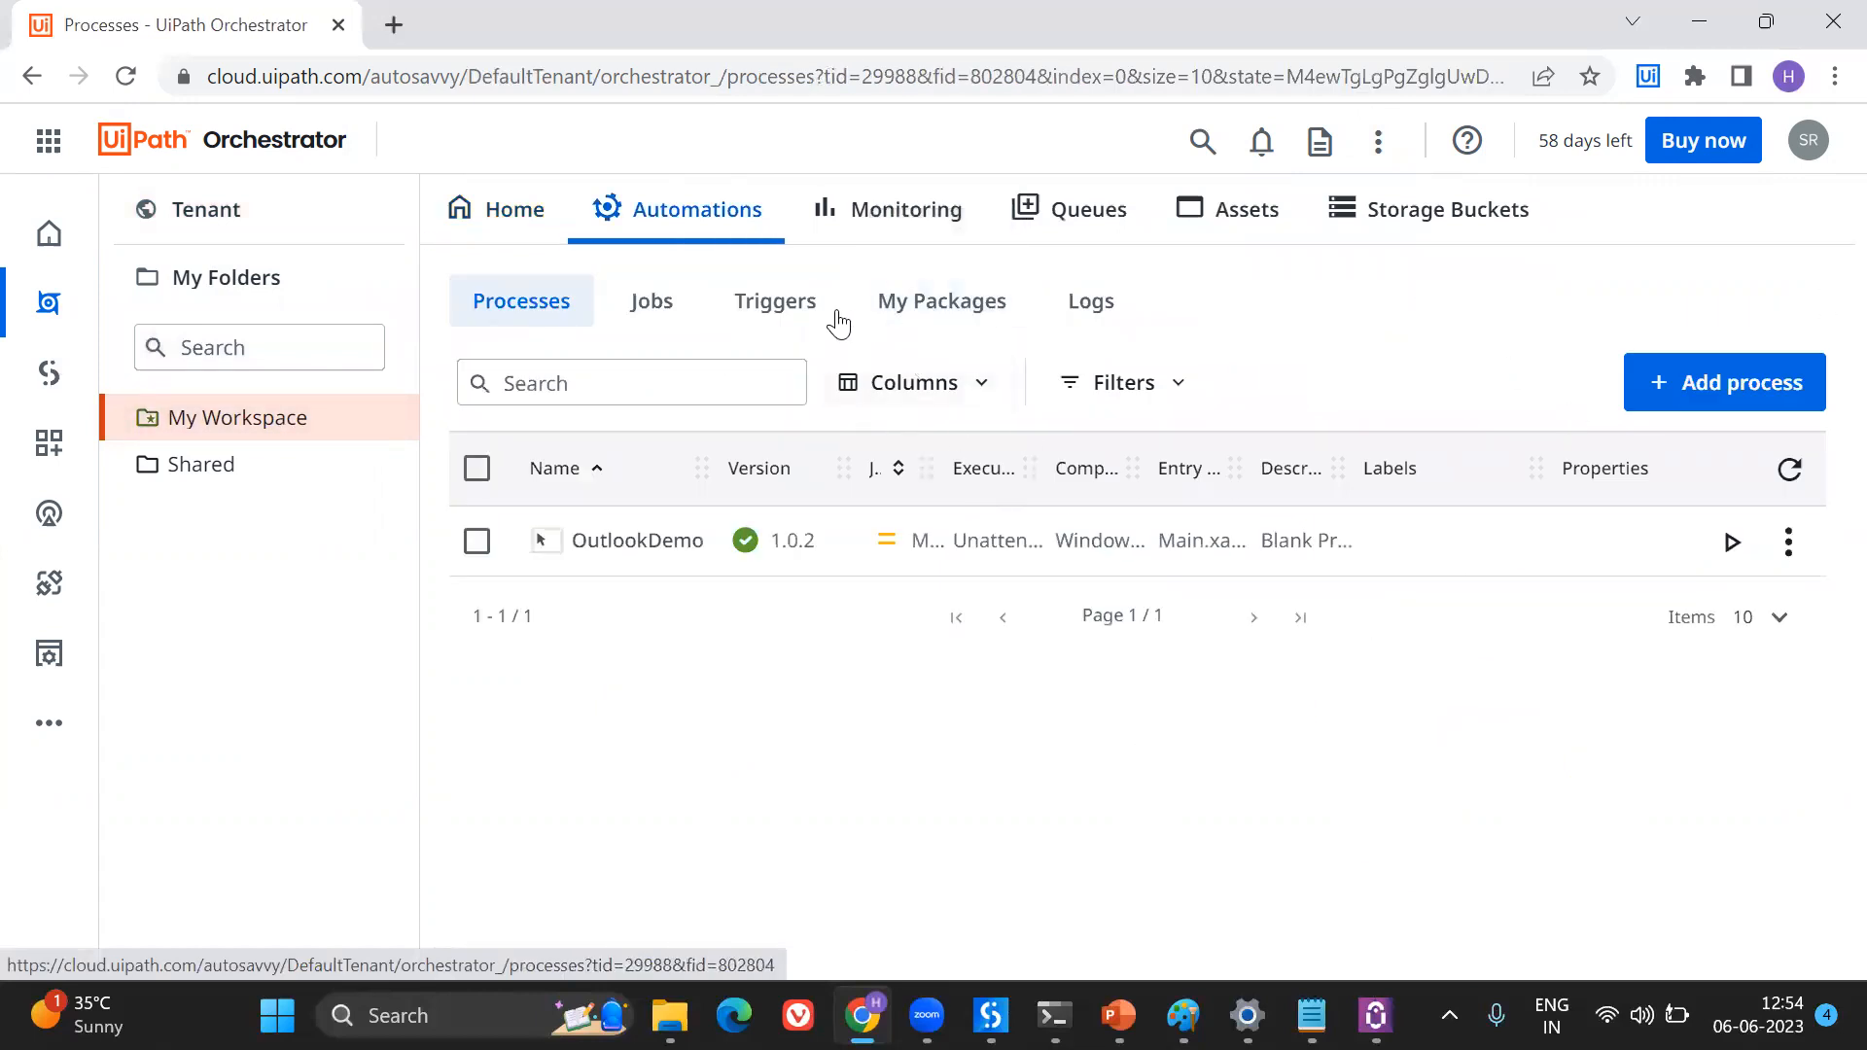
pyautogui.click(768, 302)
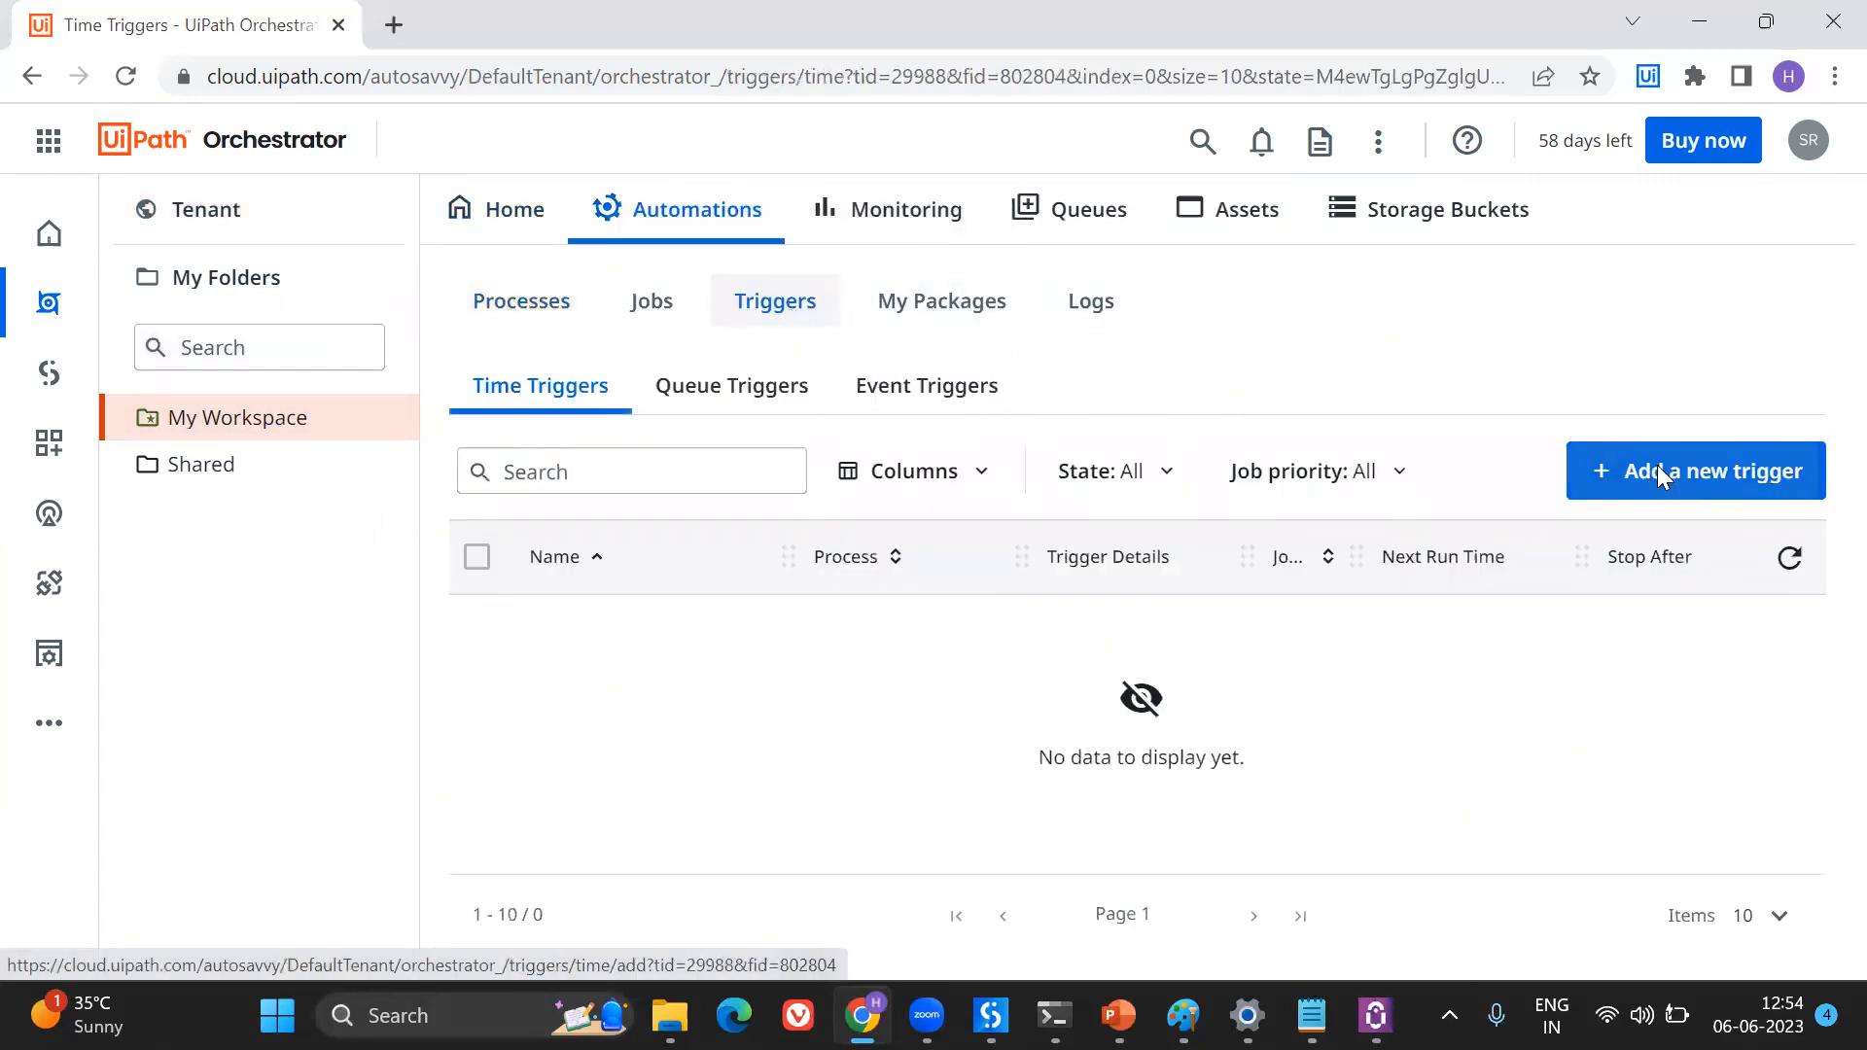
pyautogui.click(1658, 470)
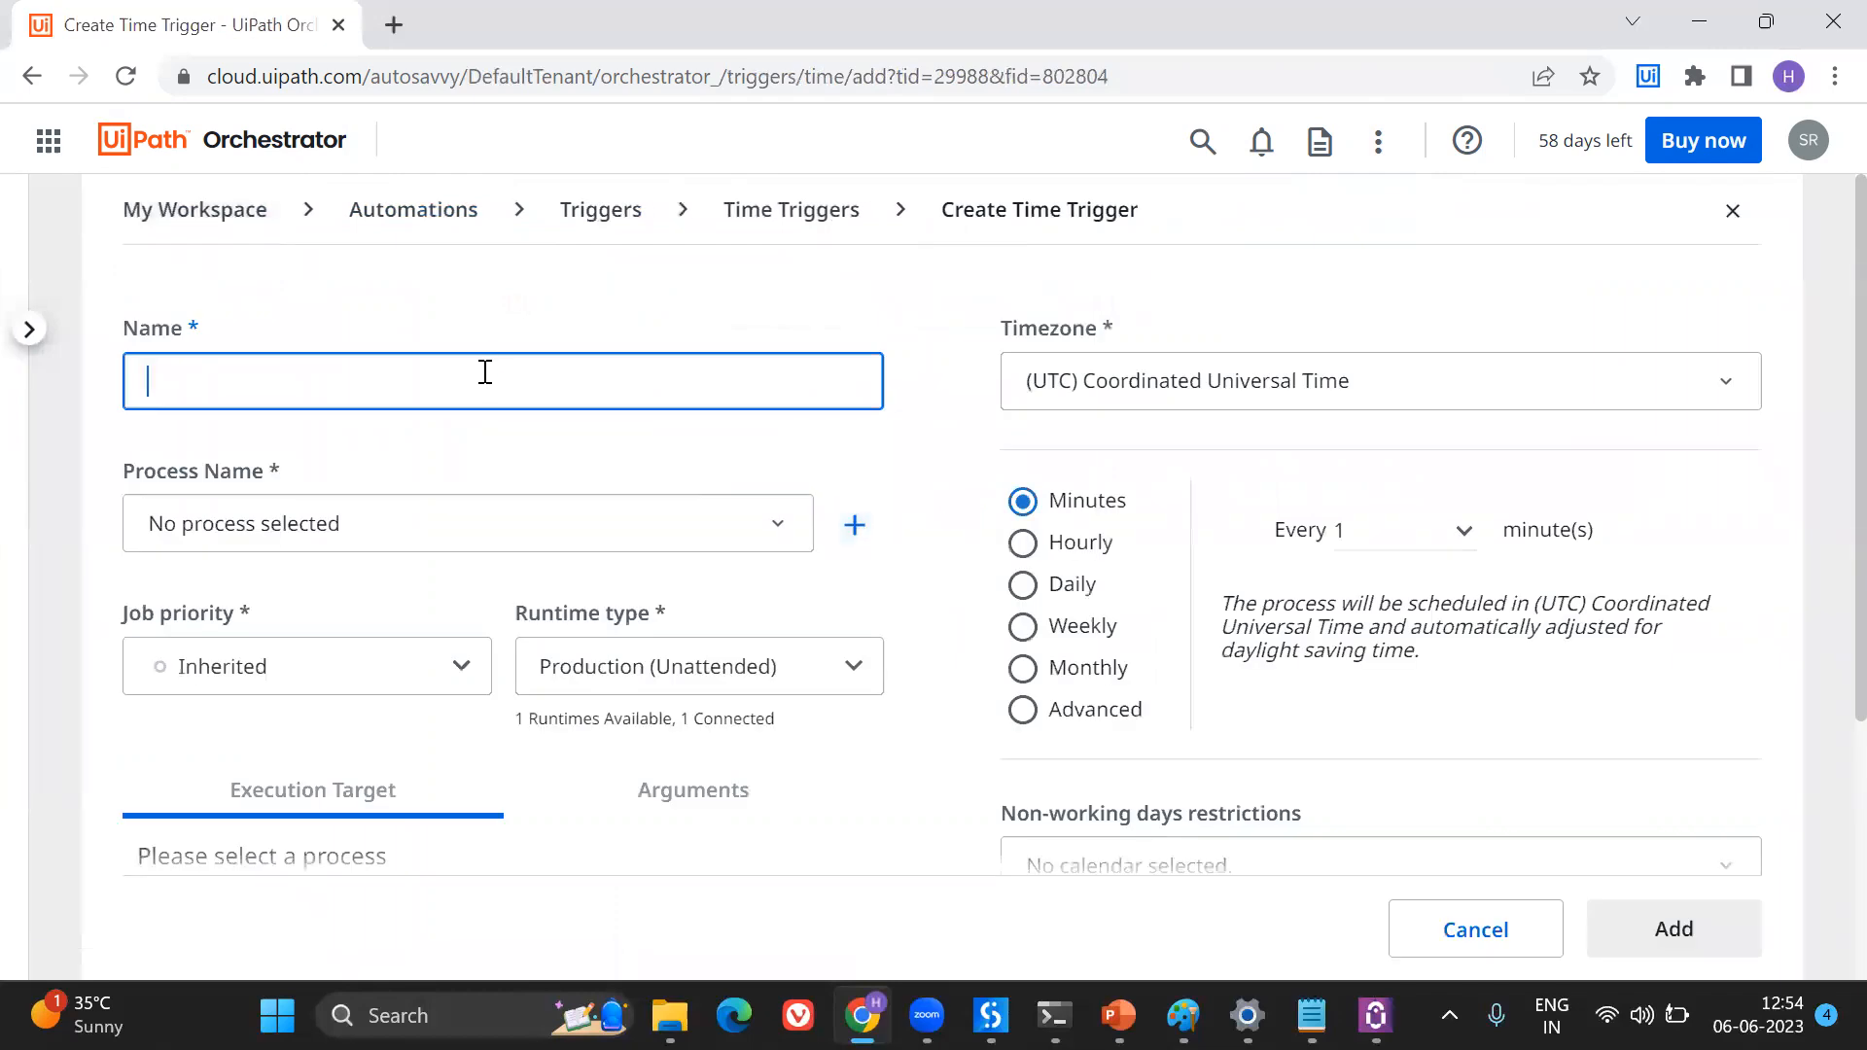
pyautogui.write('TriggerDemo')
pyautogui.click(418, 520)
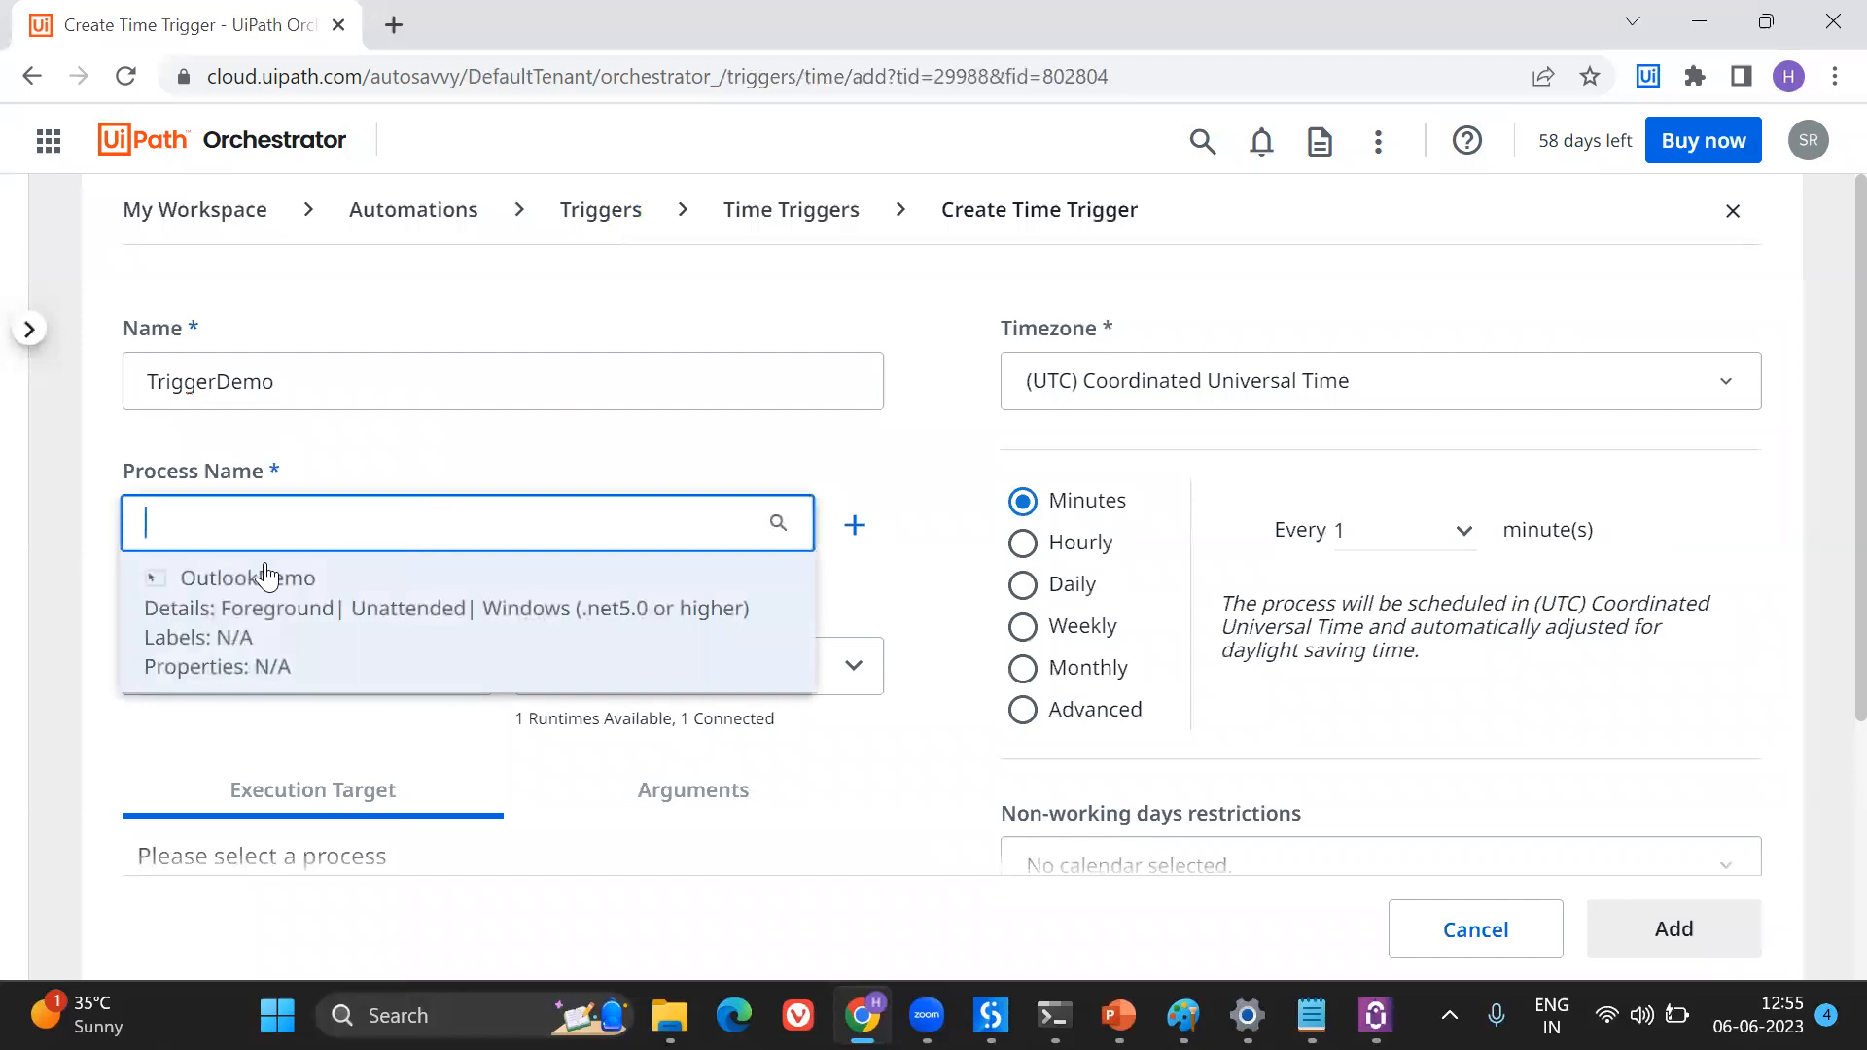
pyautogui.click(233, 587)
# Set the trigger's timezone to (UTC+05:30) Chennai, Kolkata, Mumbai, New Delhi
pyautogui.click(1069, 394)
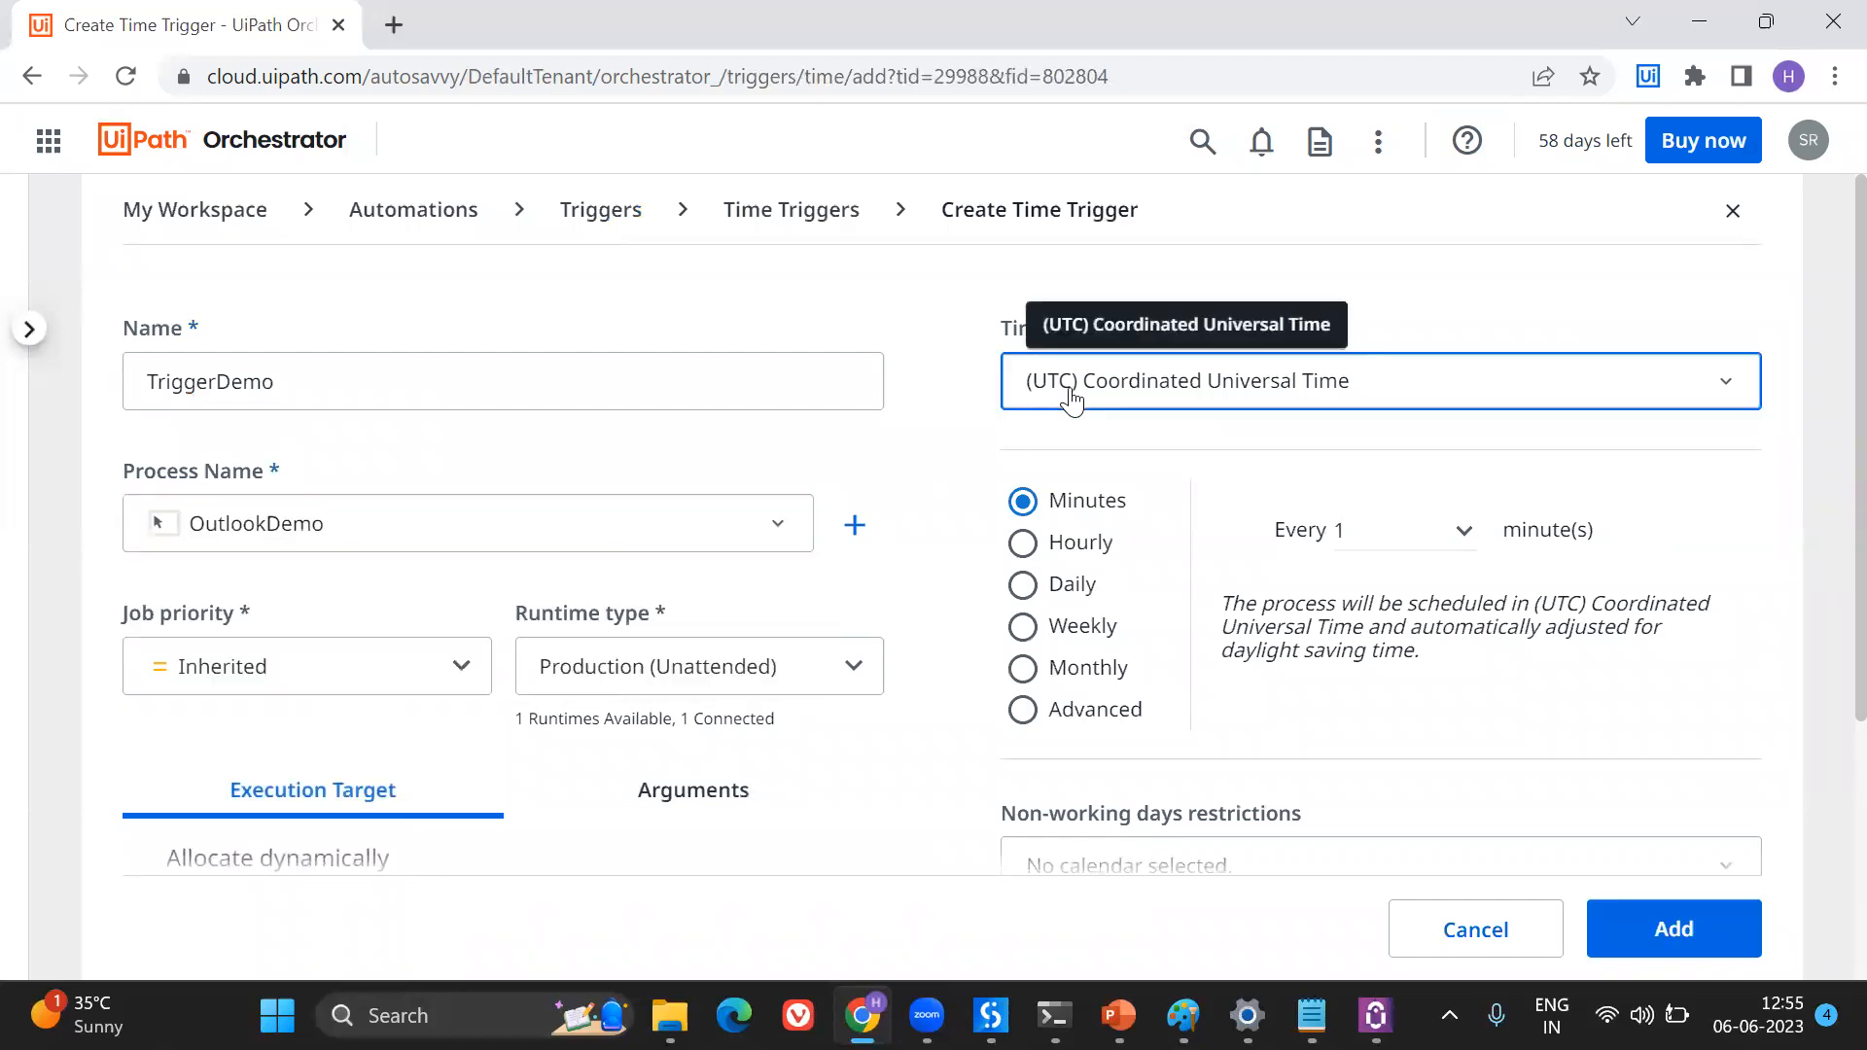
pyautogui.scroll(-10, 1097, 564)
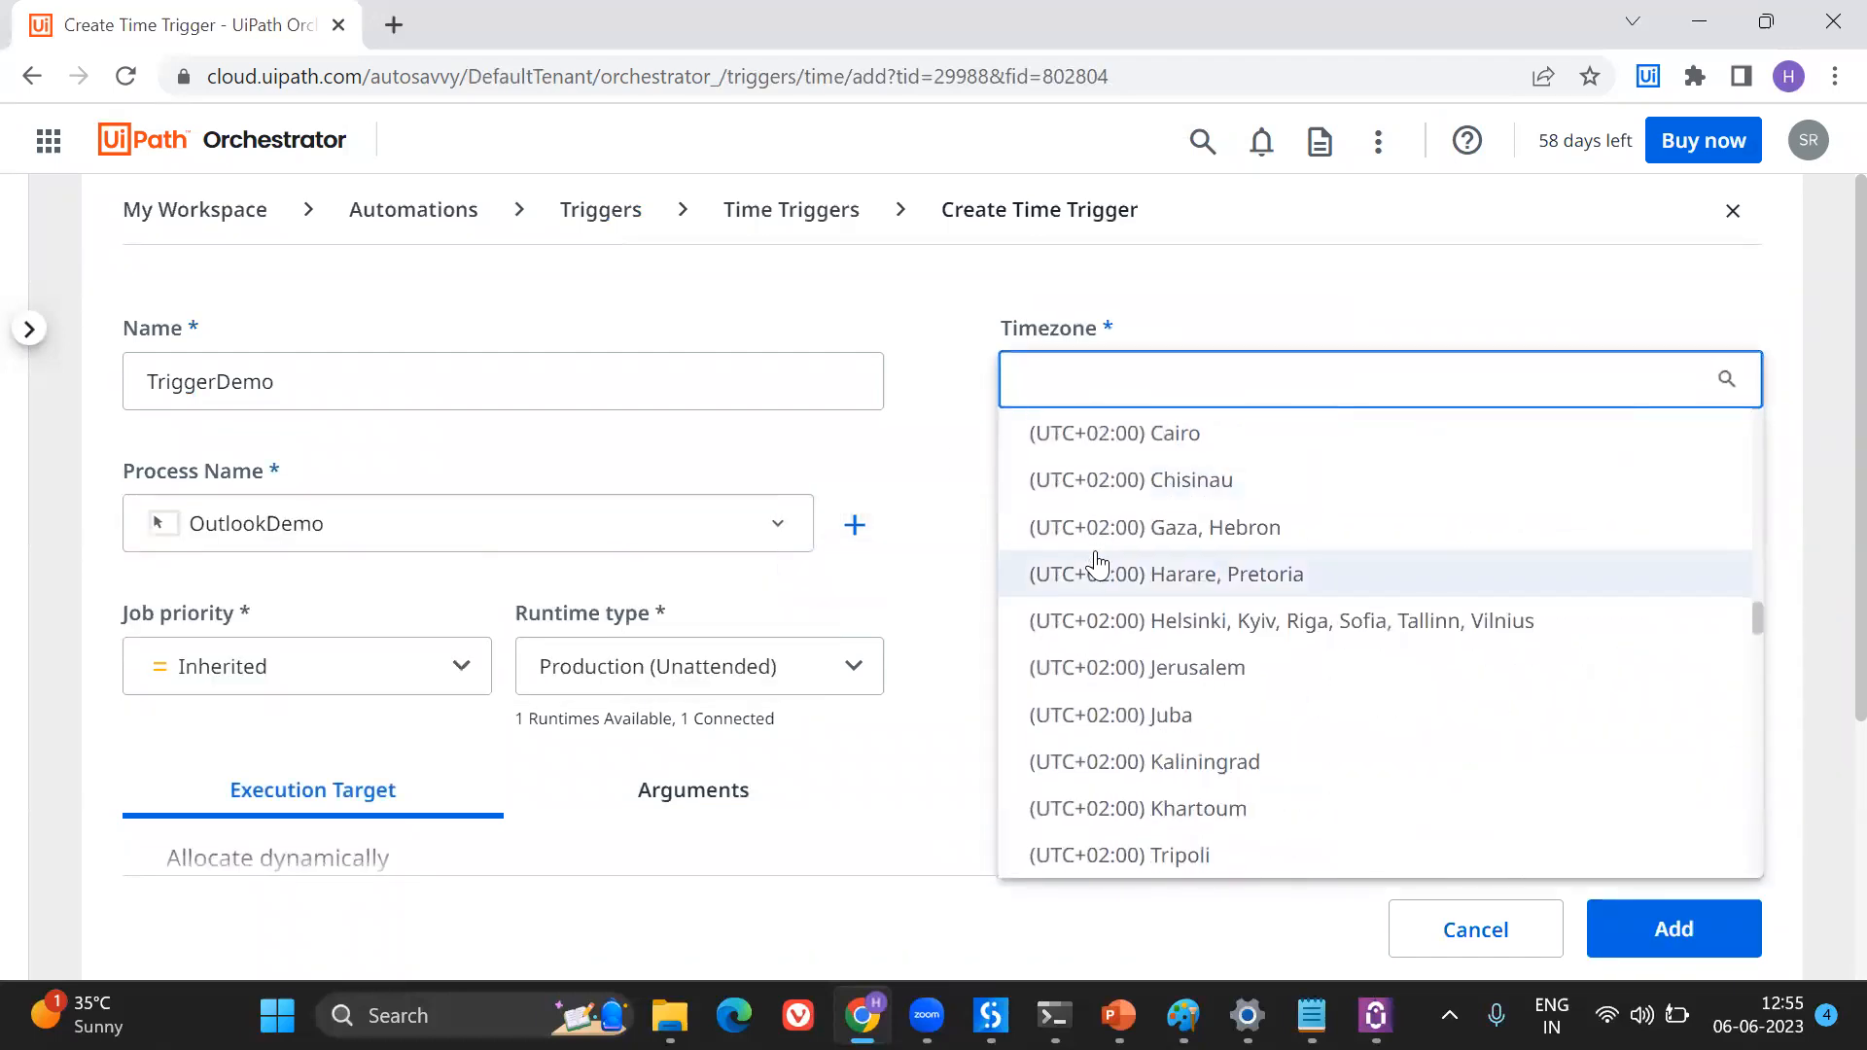
pyautogui.scroll(-12, 1097, 563)
pyautogui.scroll(1, 1102, 550)
pyautogui.click(1058, 509)
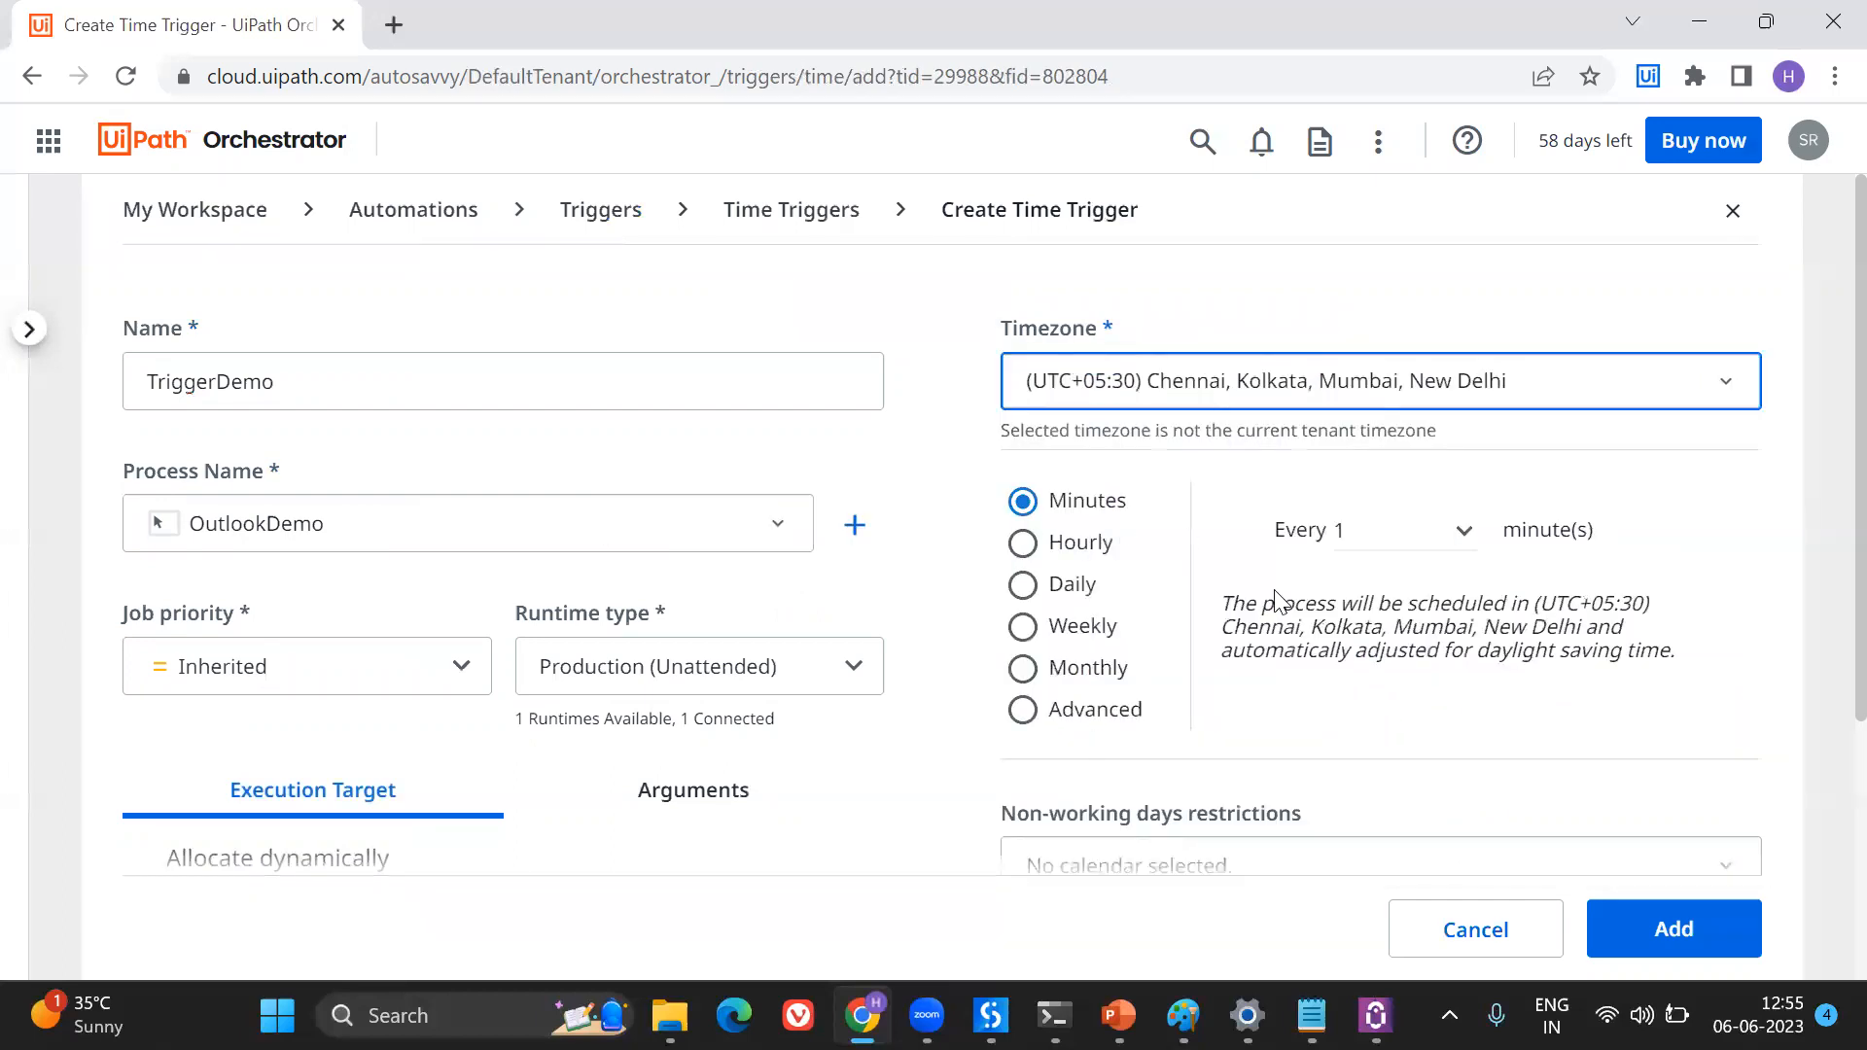
# Schedule the trigger daily at 12 hours and 56 minutes, and add it with the other settings left as they are
pyautogui.click(1043, 590)
pyautogui.click(1381, 528)
pyautogui.press('BackSpace')
pyautogui.write('12')
pyautogui.click(1379, 639)
pyautogui.press('BackSpace')
pyautogui.write('56')
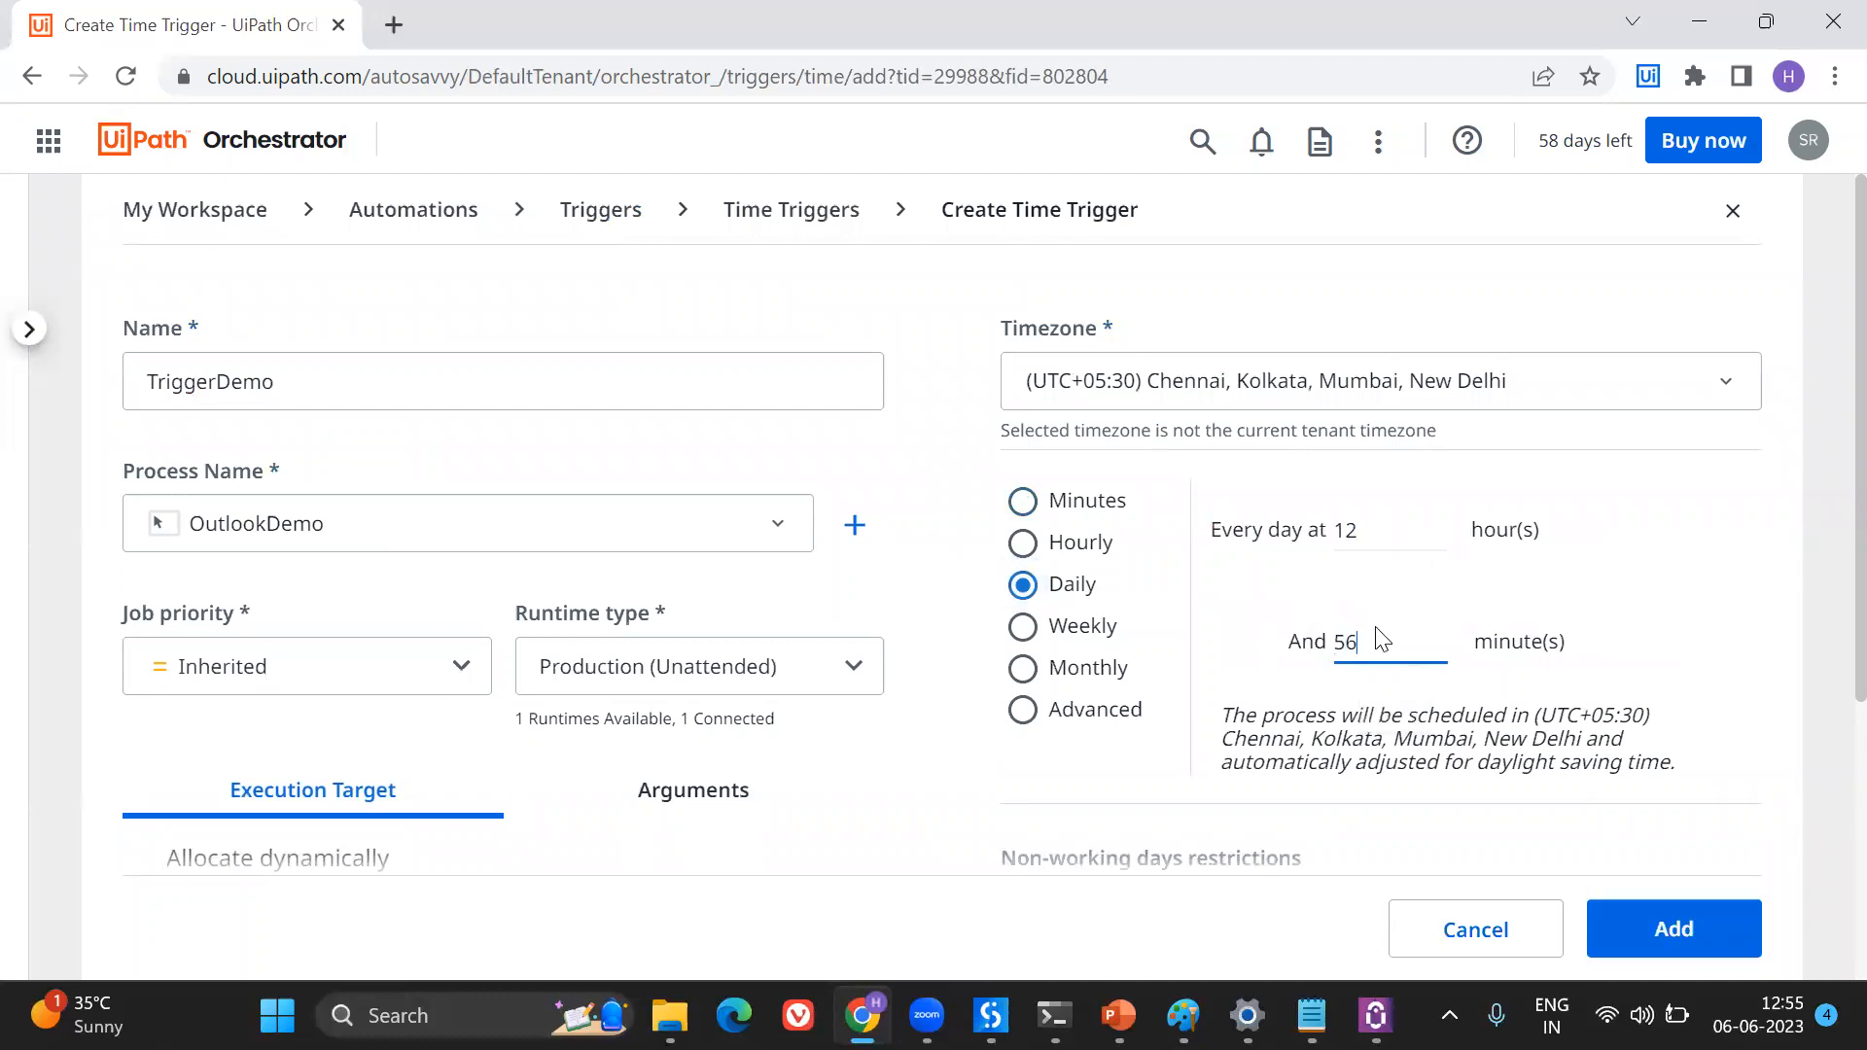
pyautogui.scroll(-5, 1395, 707)
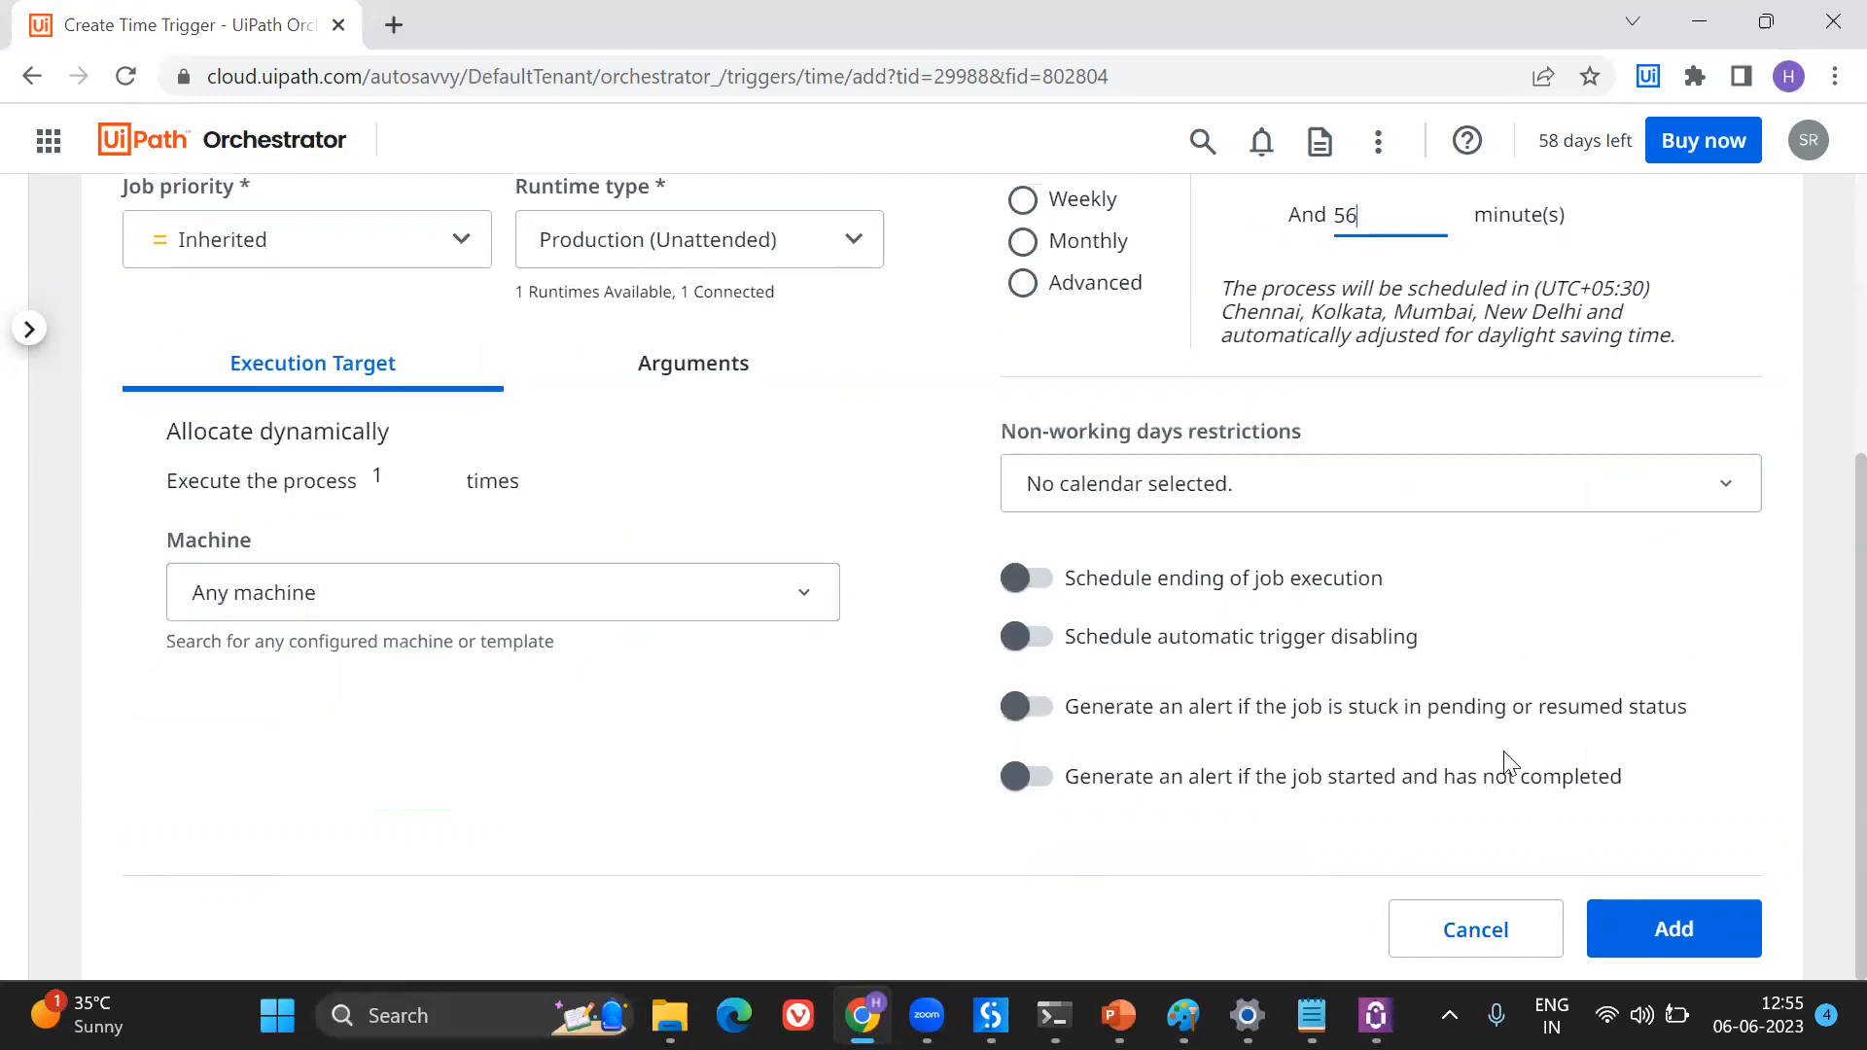
pyautogui.click(1682, 924)
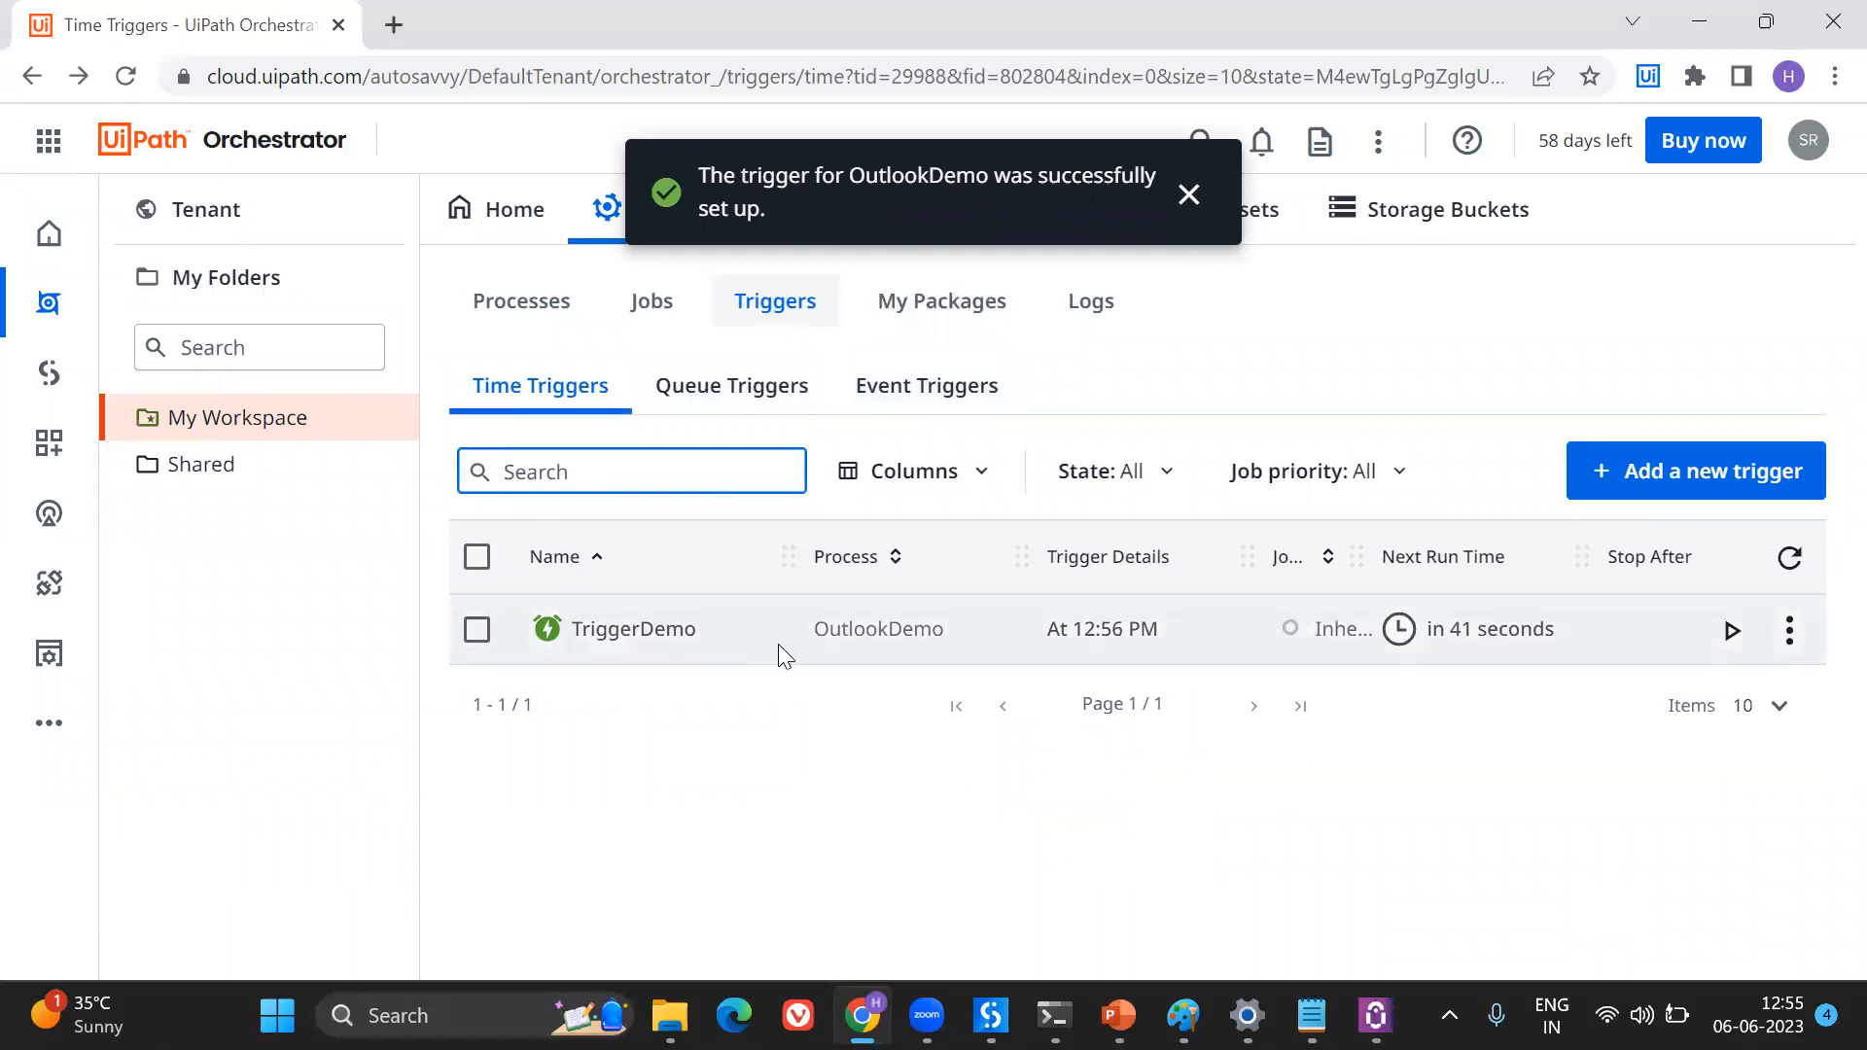
pyautogui.click(1729, 632)
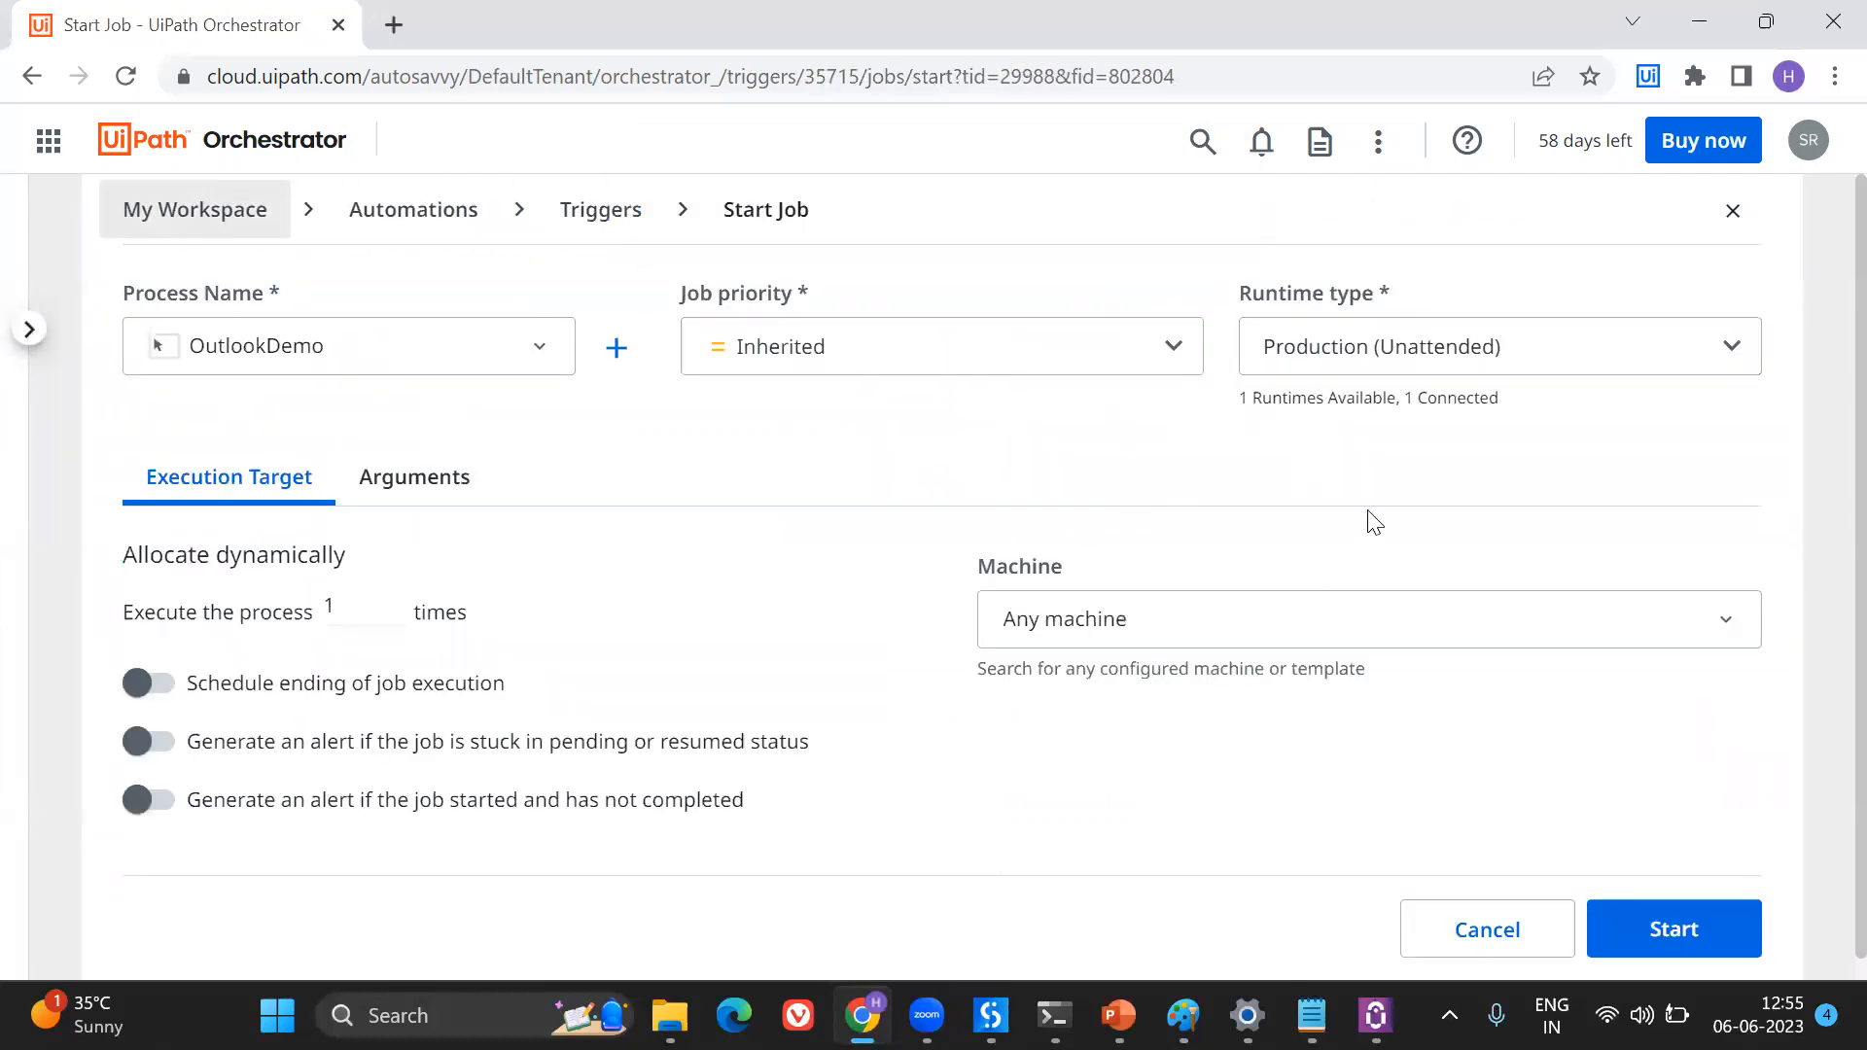
pyautogui.click(1441, 923)
pyautogui.click(1140, 632)
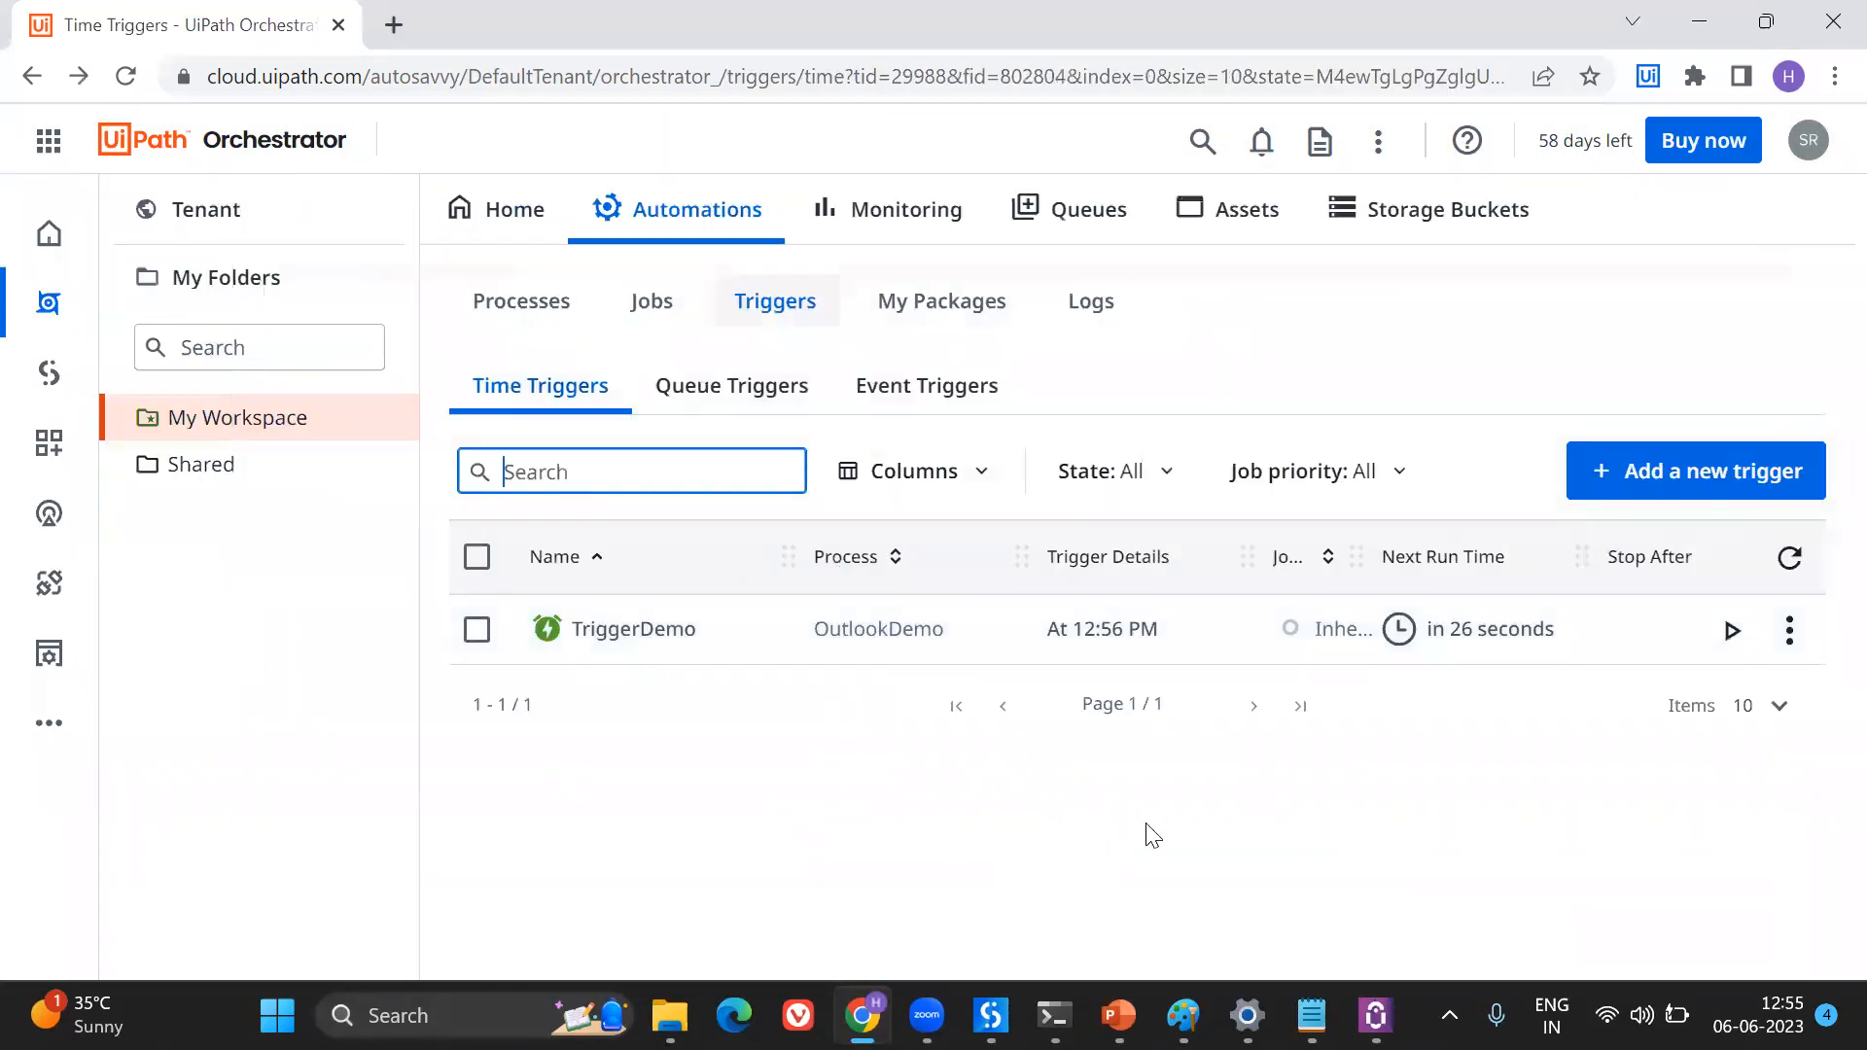
# Check the clock and refresh the workspace's job list to see whether the scheduled OutlookDemo run has started
pyautogui.click(671, 306)
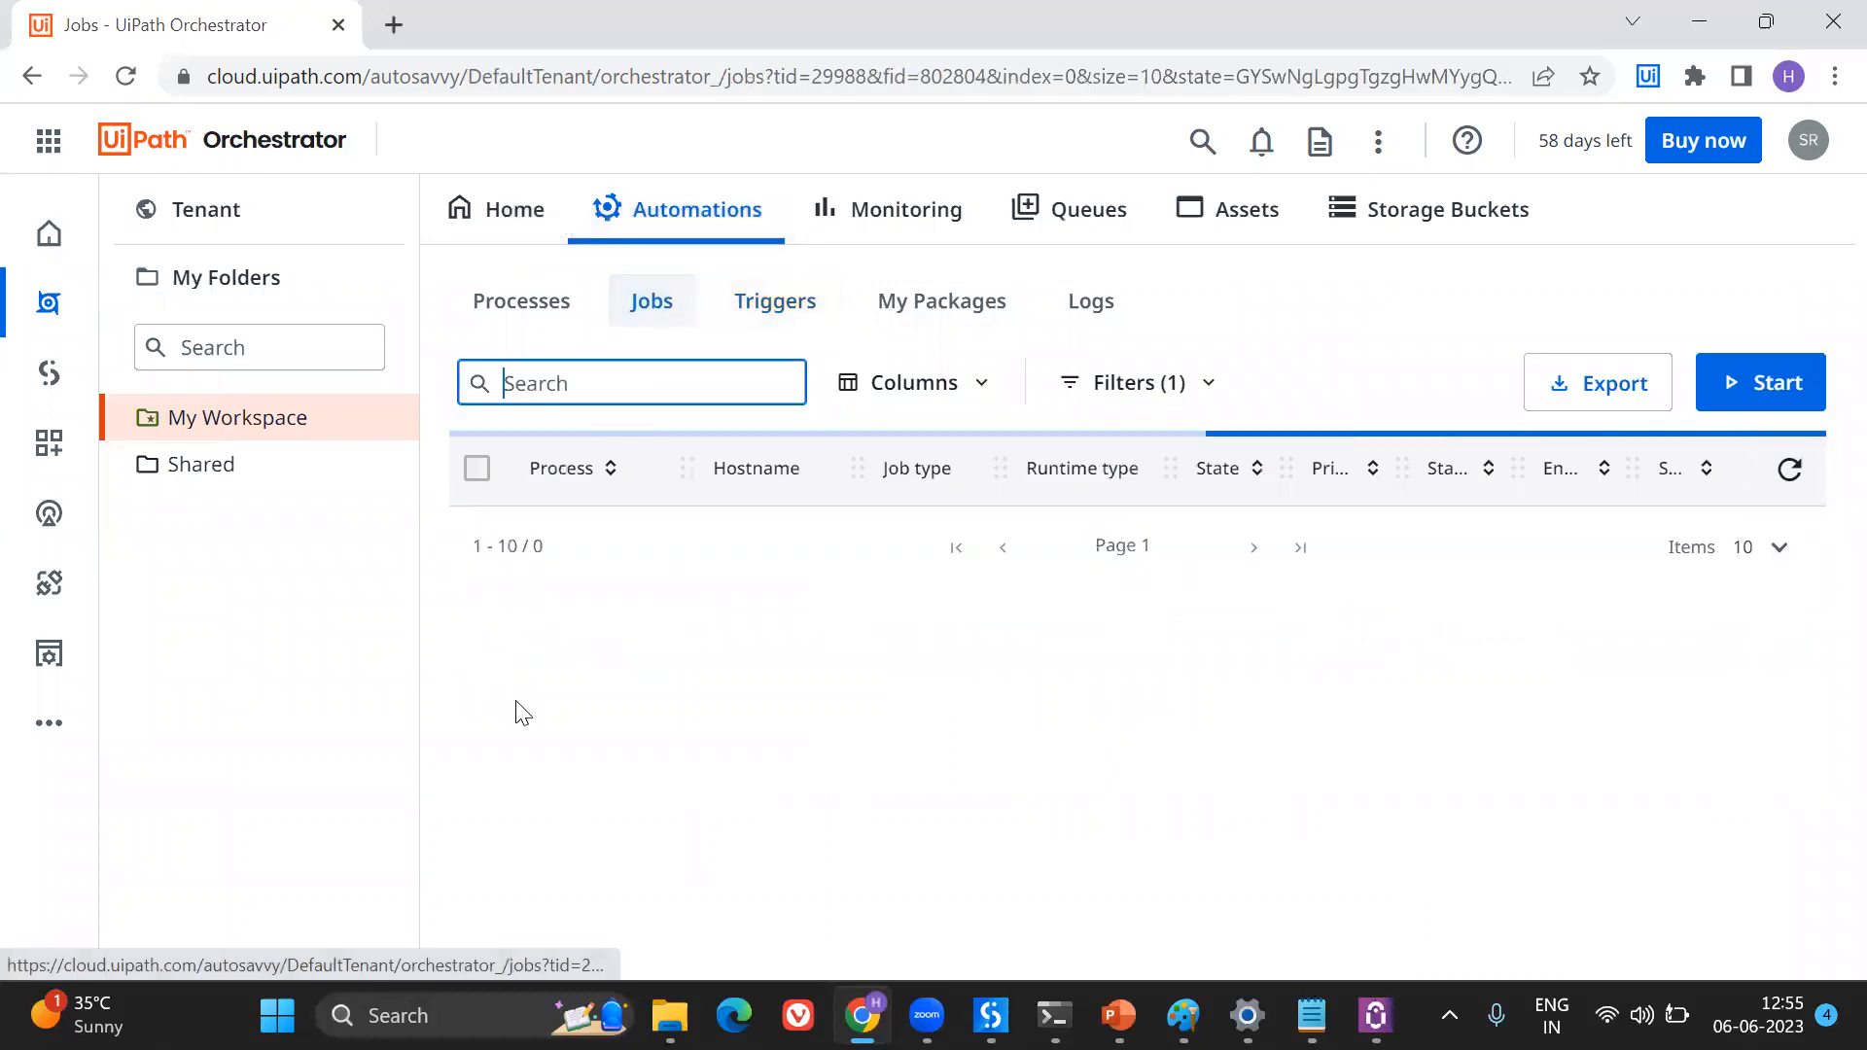
pyautogui.click(1775, 1015)
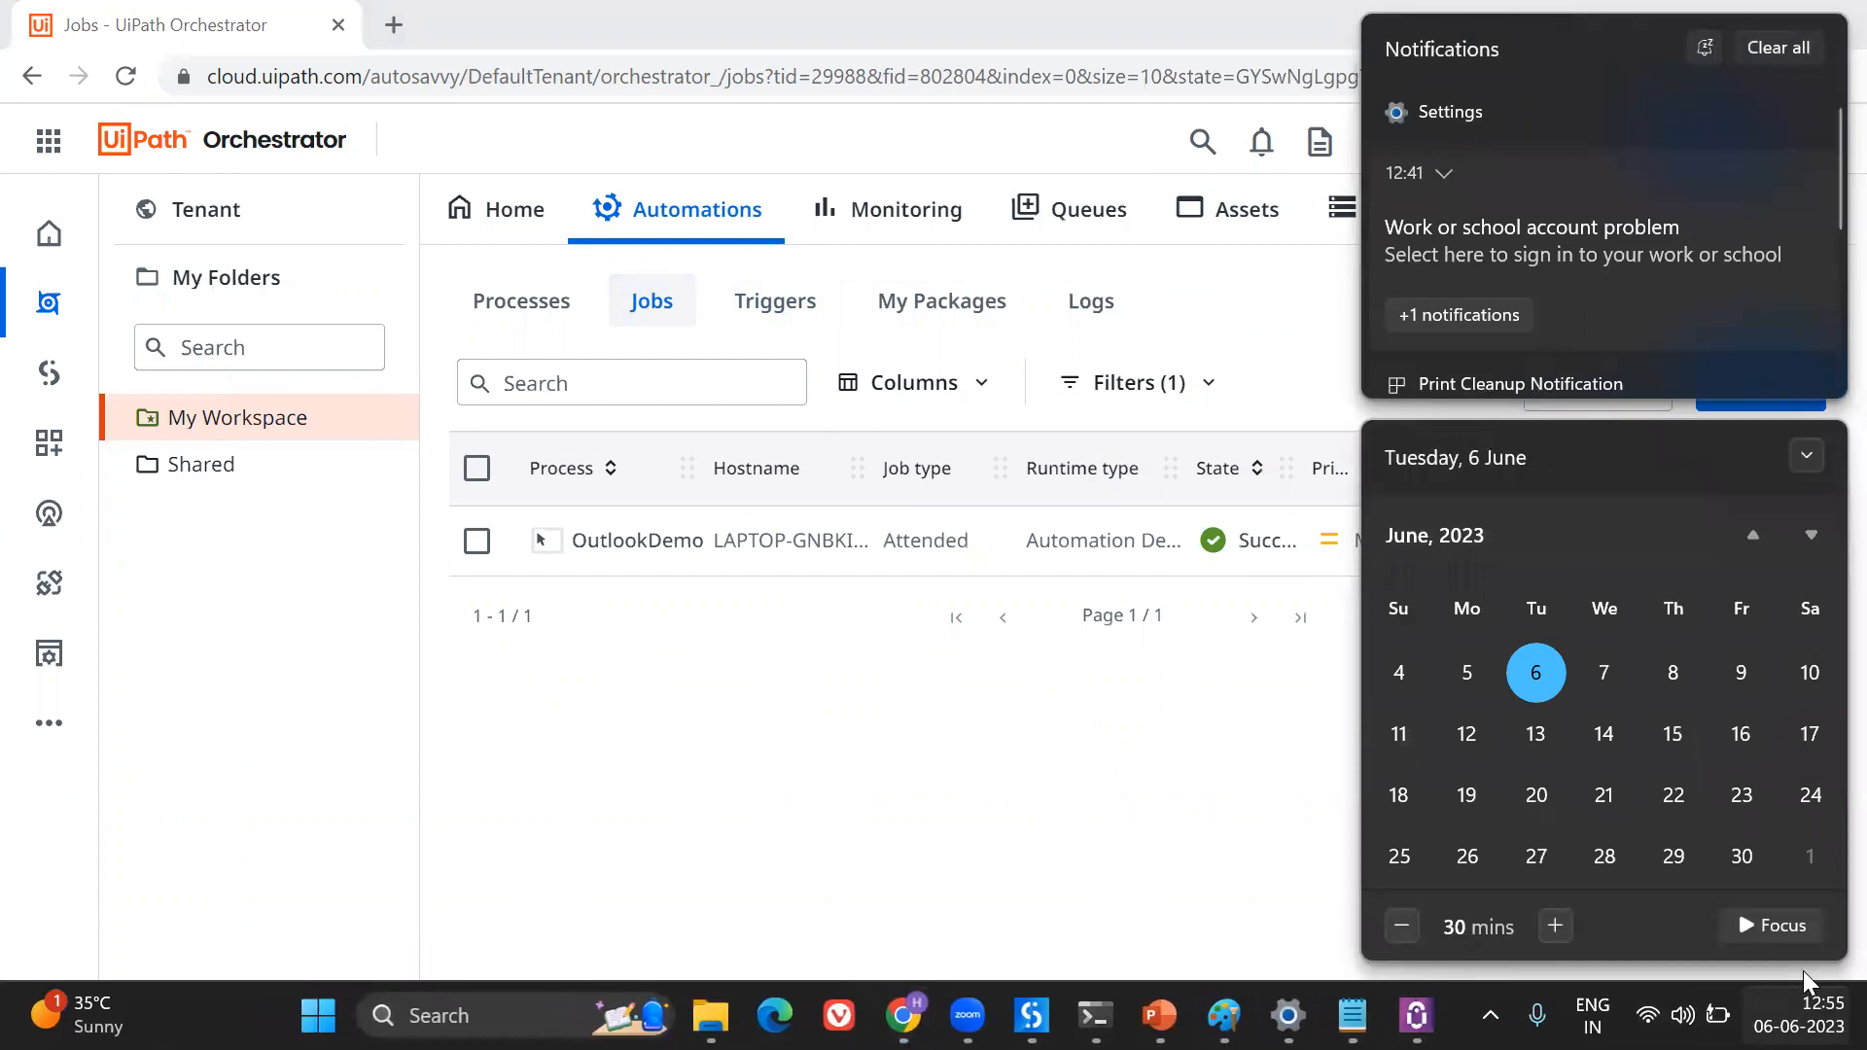
pyautogui.click(1804, 1011)
pyautogui.click(1804, 1011)
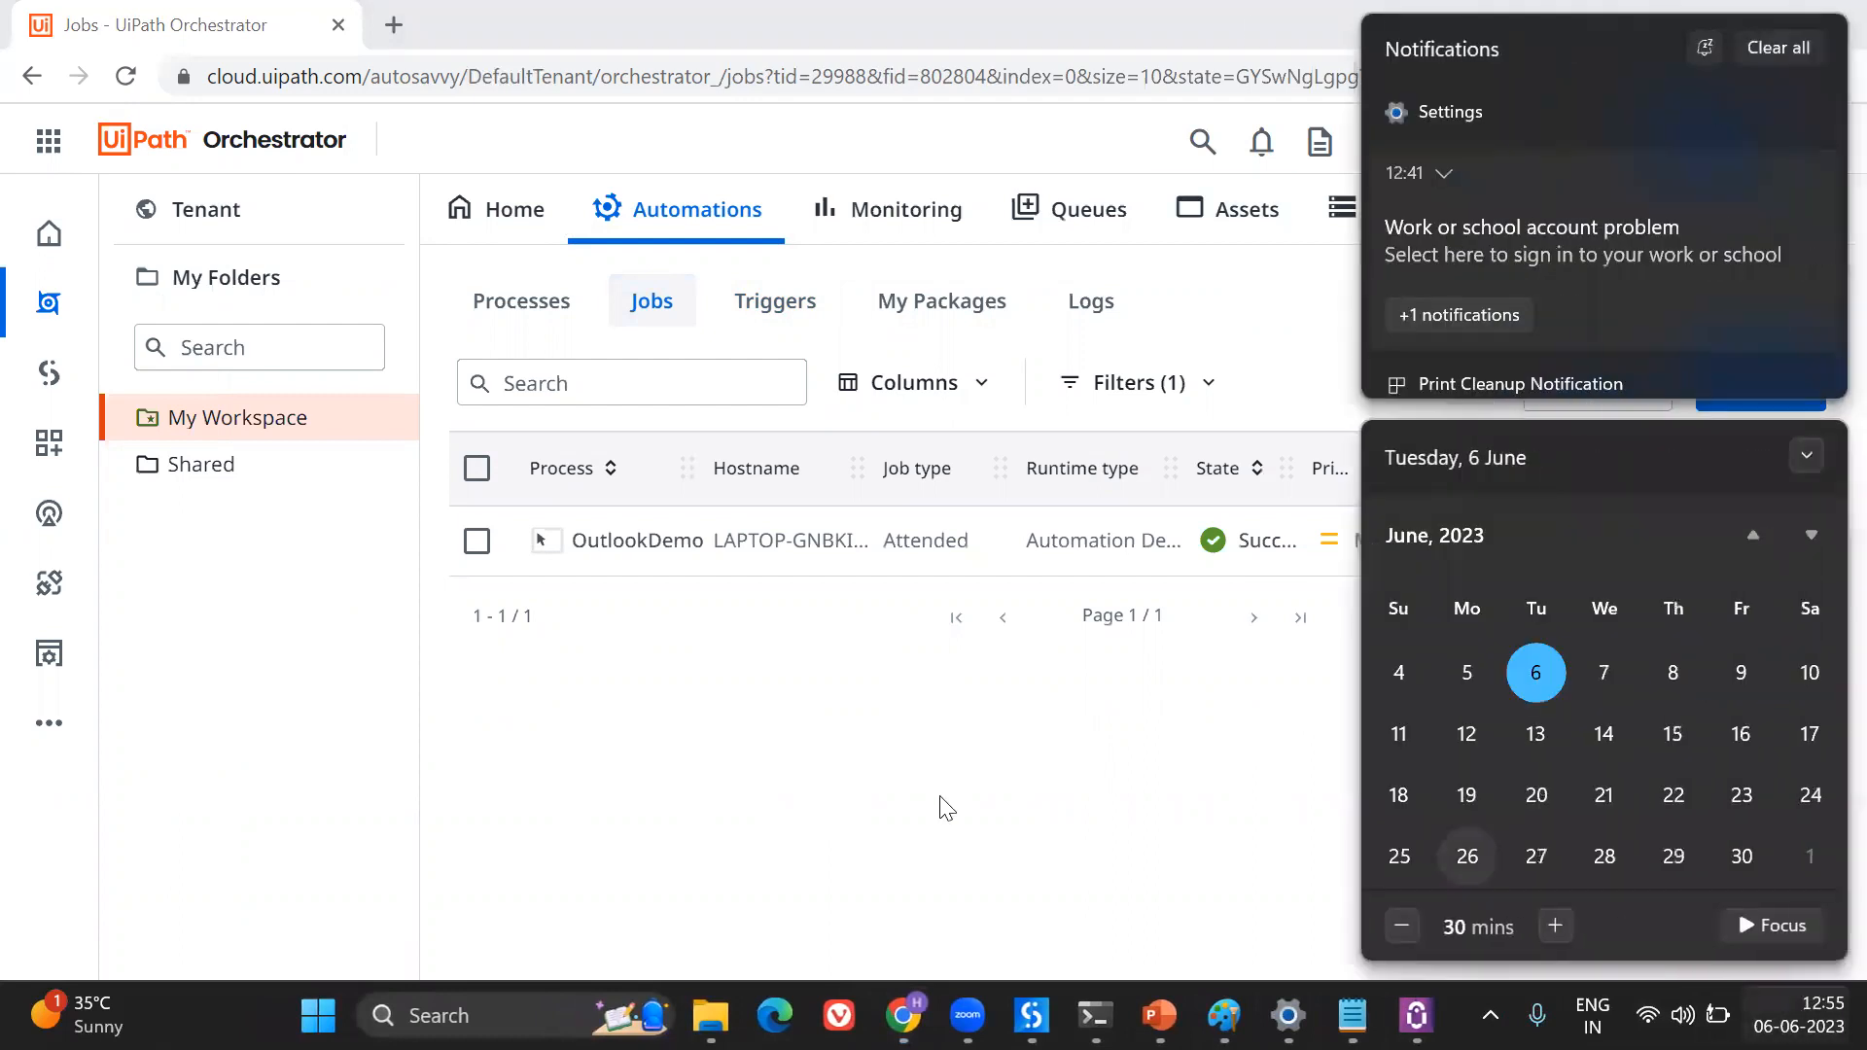
pyautogui.click(947, 809)
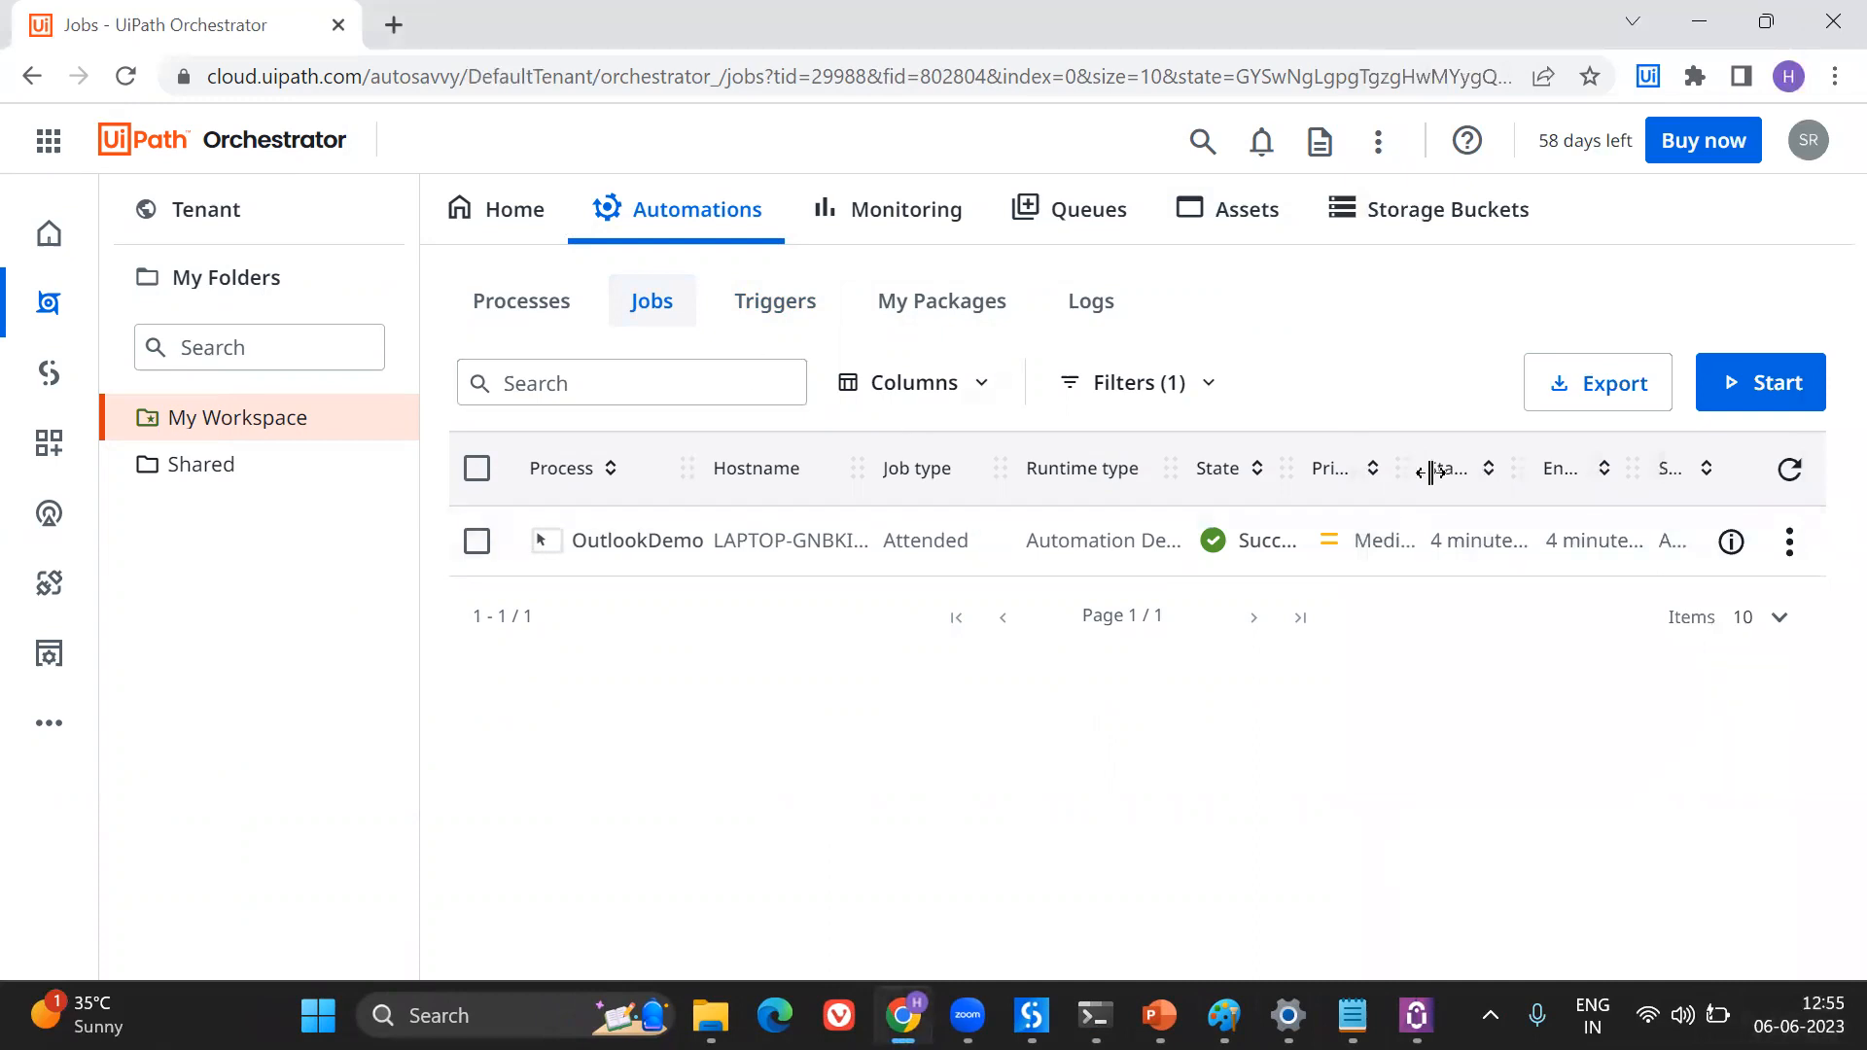
pyautogui.click(1794, 471)
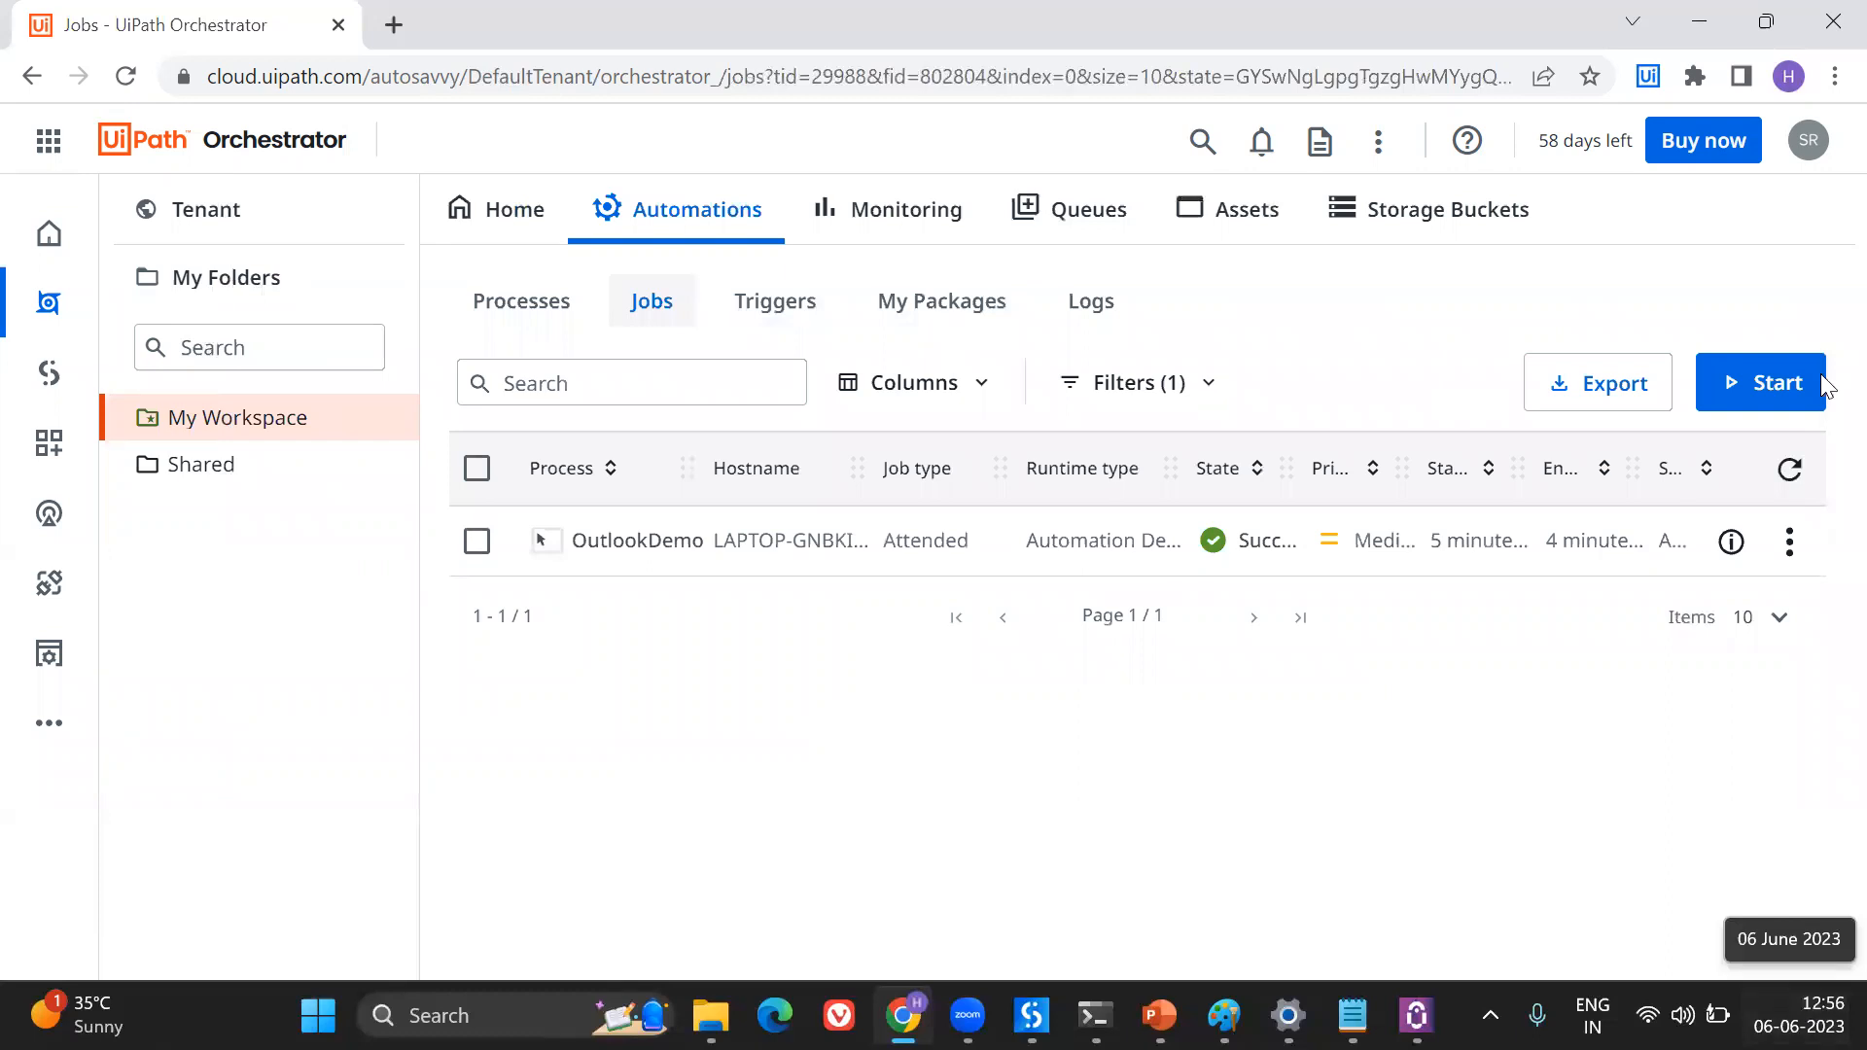
pyautogui.click(1787, 481)
pyautogui.click(1787, 476)
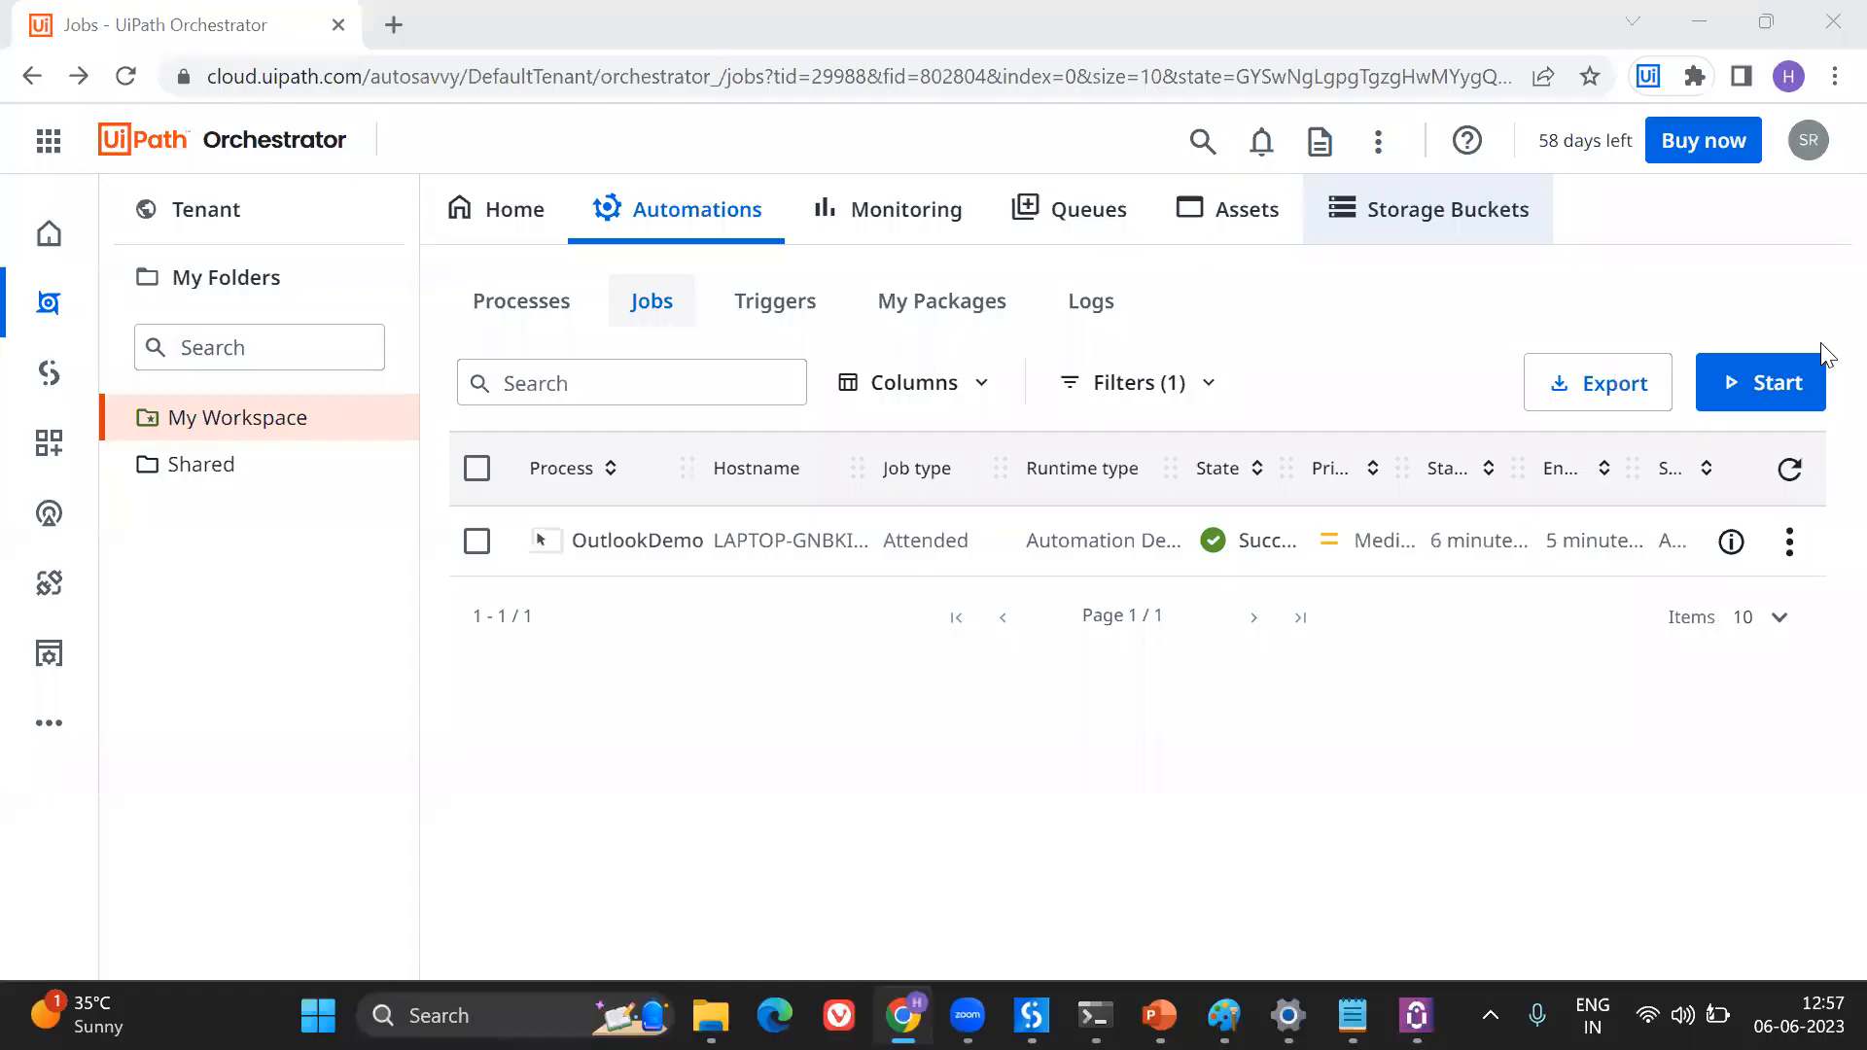
pyautogui.click(1787, 463)
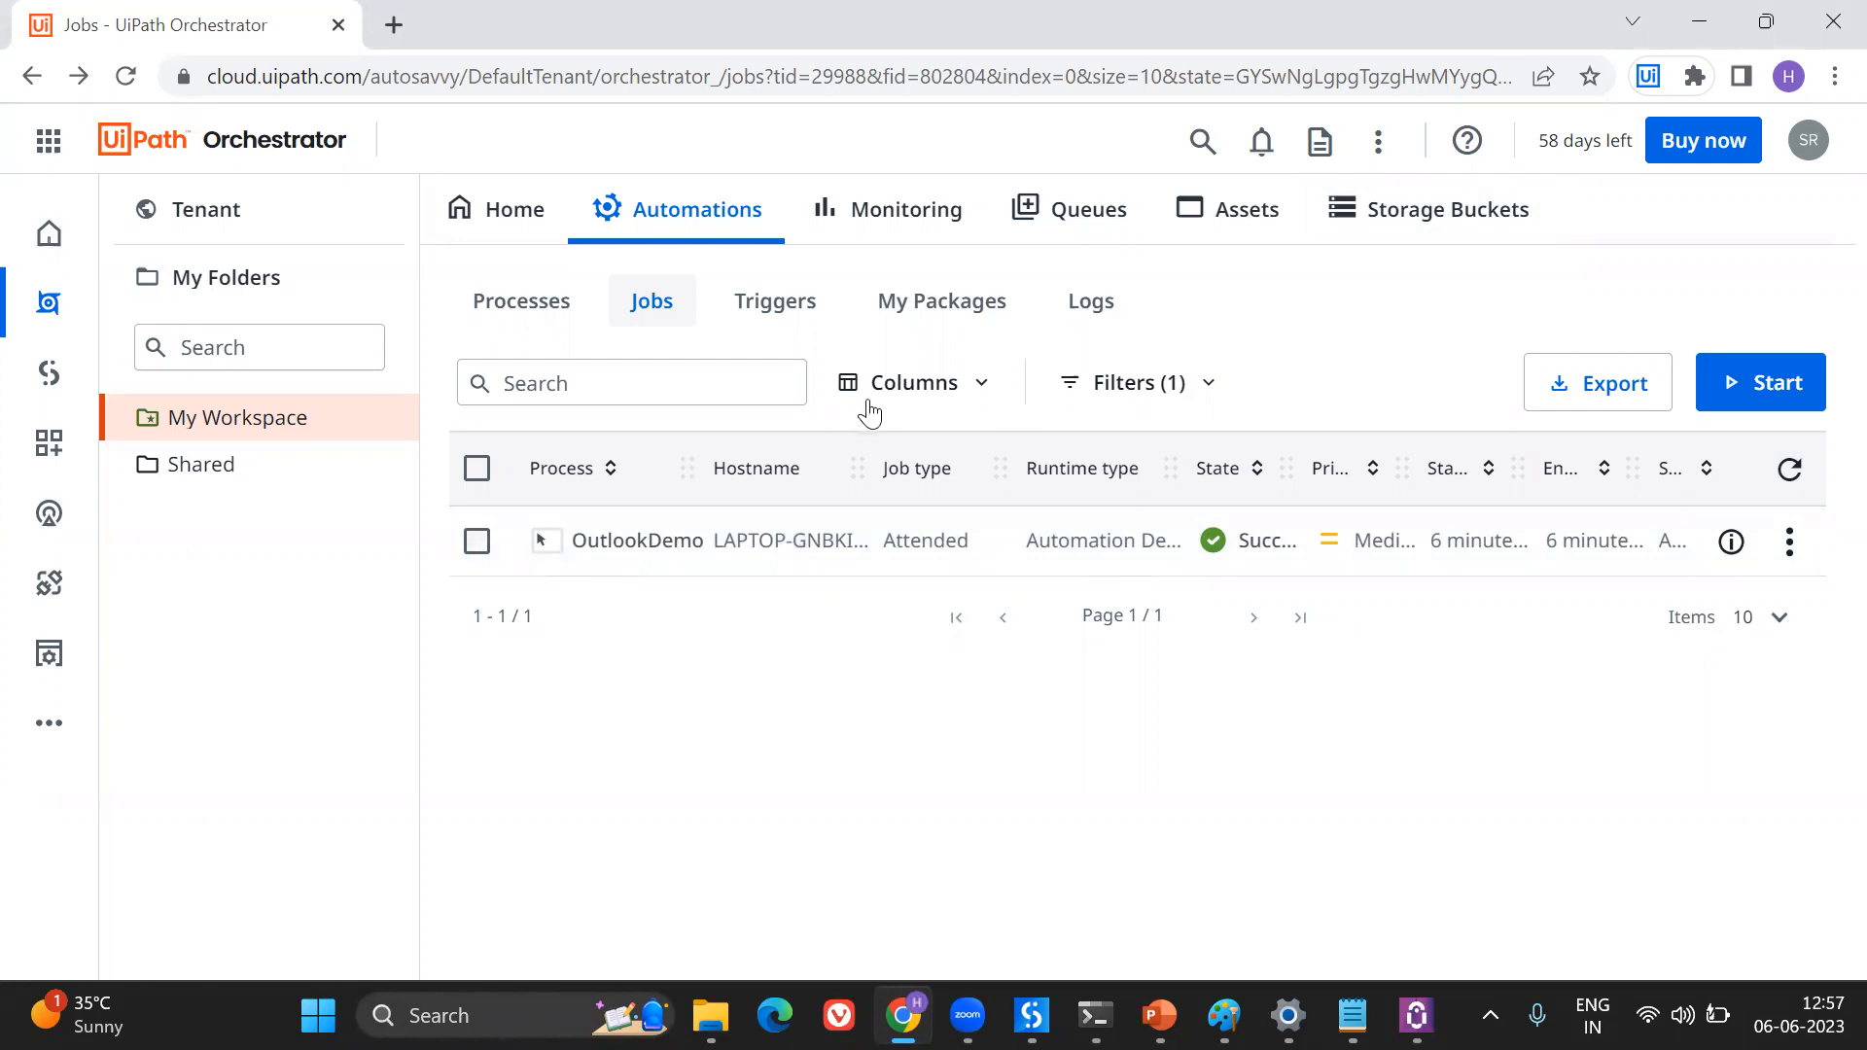
# Try to start an unattended OutlookDemo job on the personal workspace machine with host LAPTOP-GNBKI44B, and leave the form without saving
pyautogui.click(1750, 382)
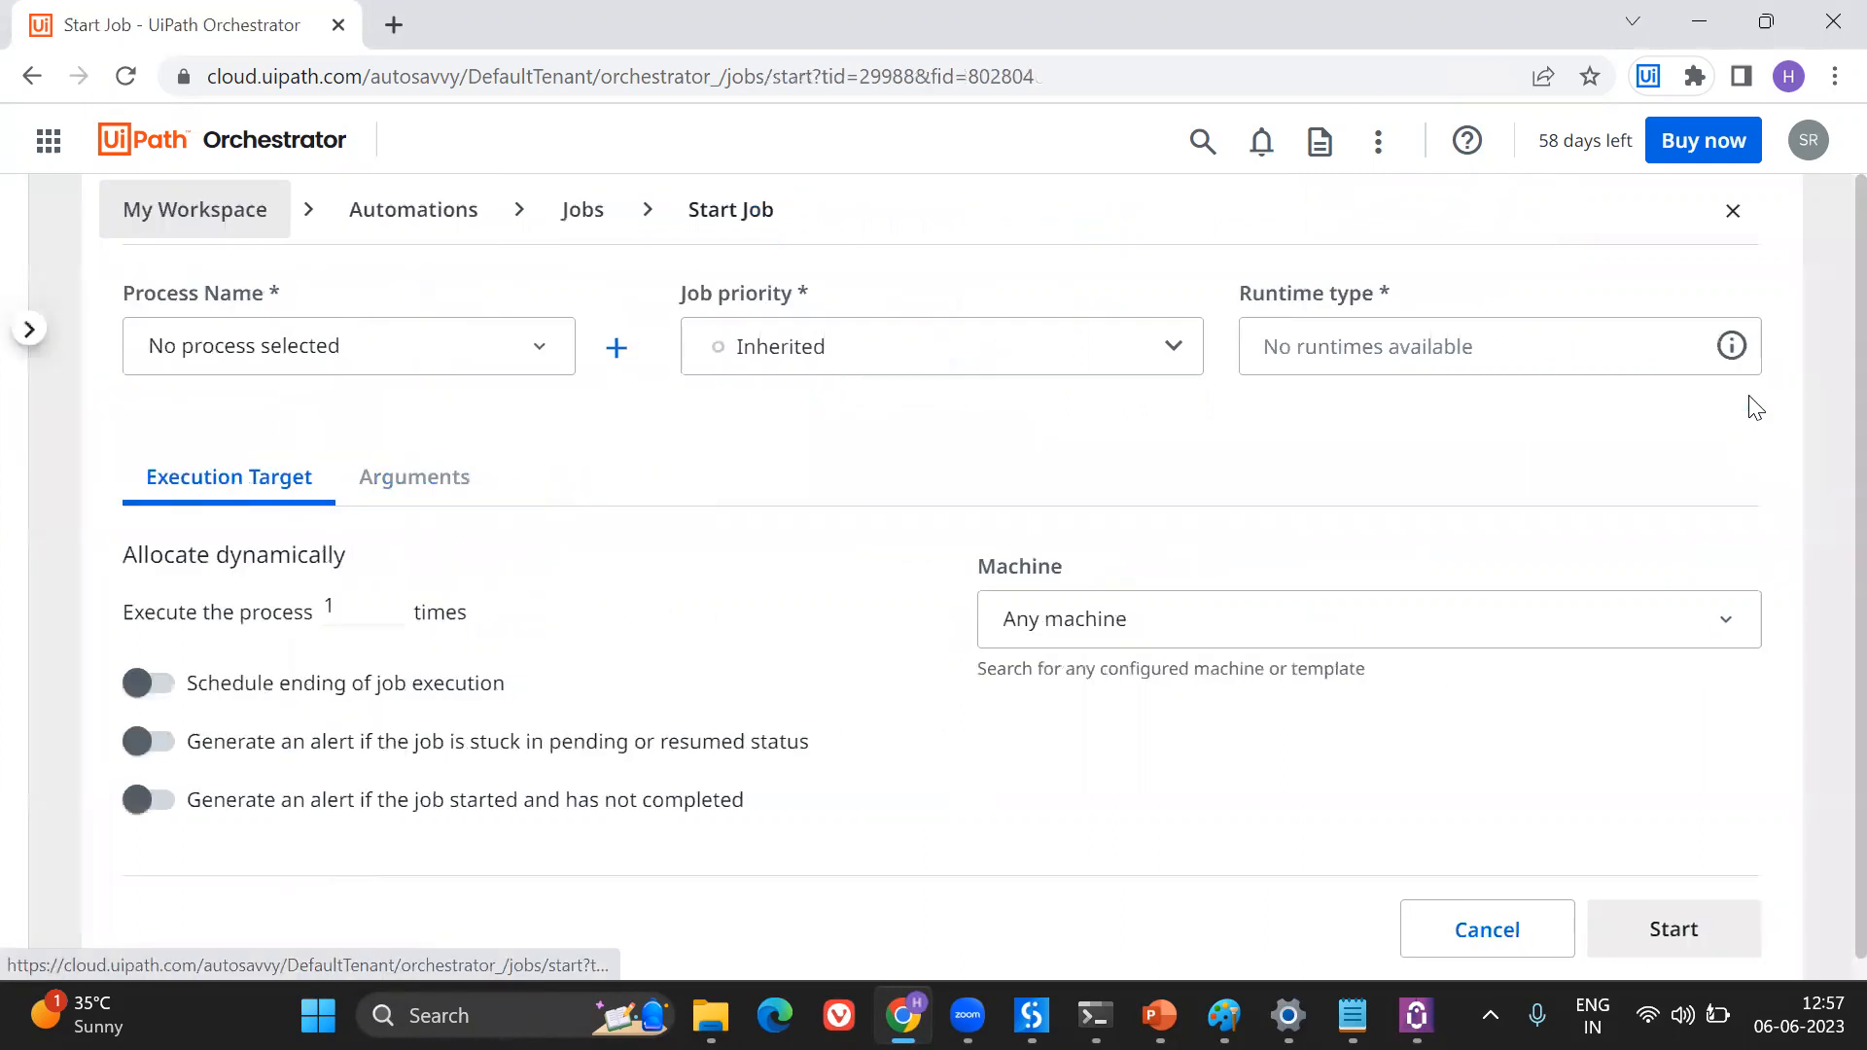
pyautogui.click(1048, 619)
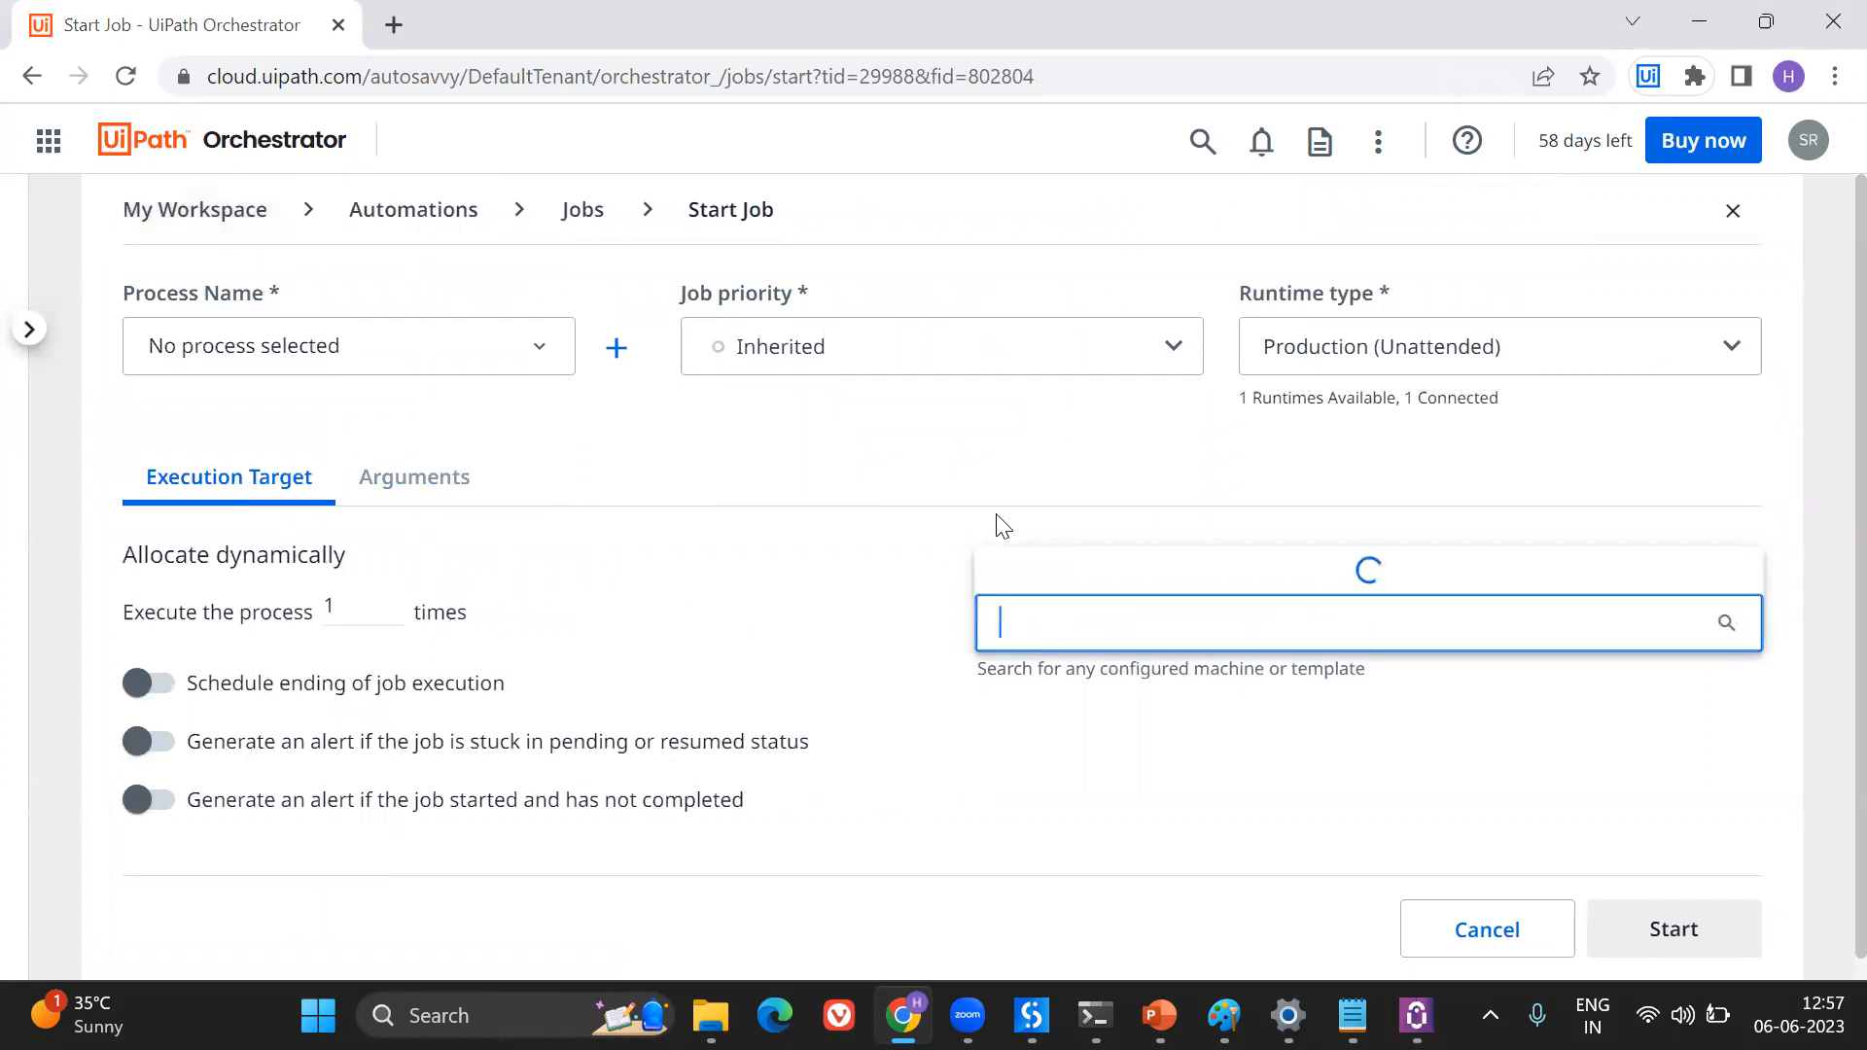
pyautogui.click(1060, 570)
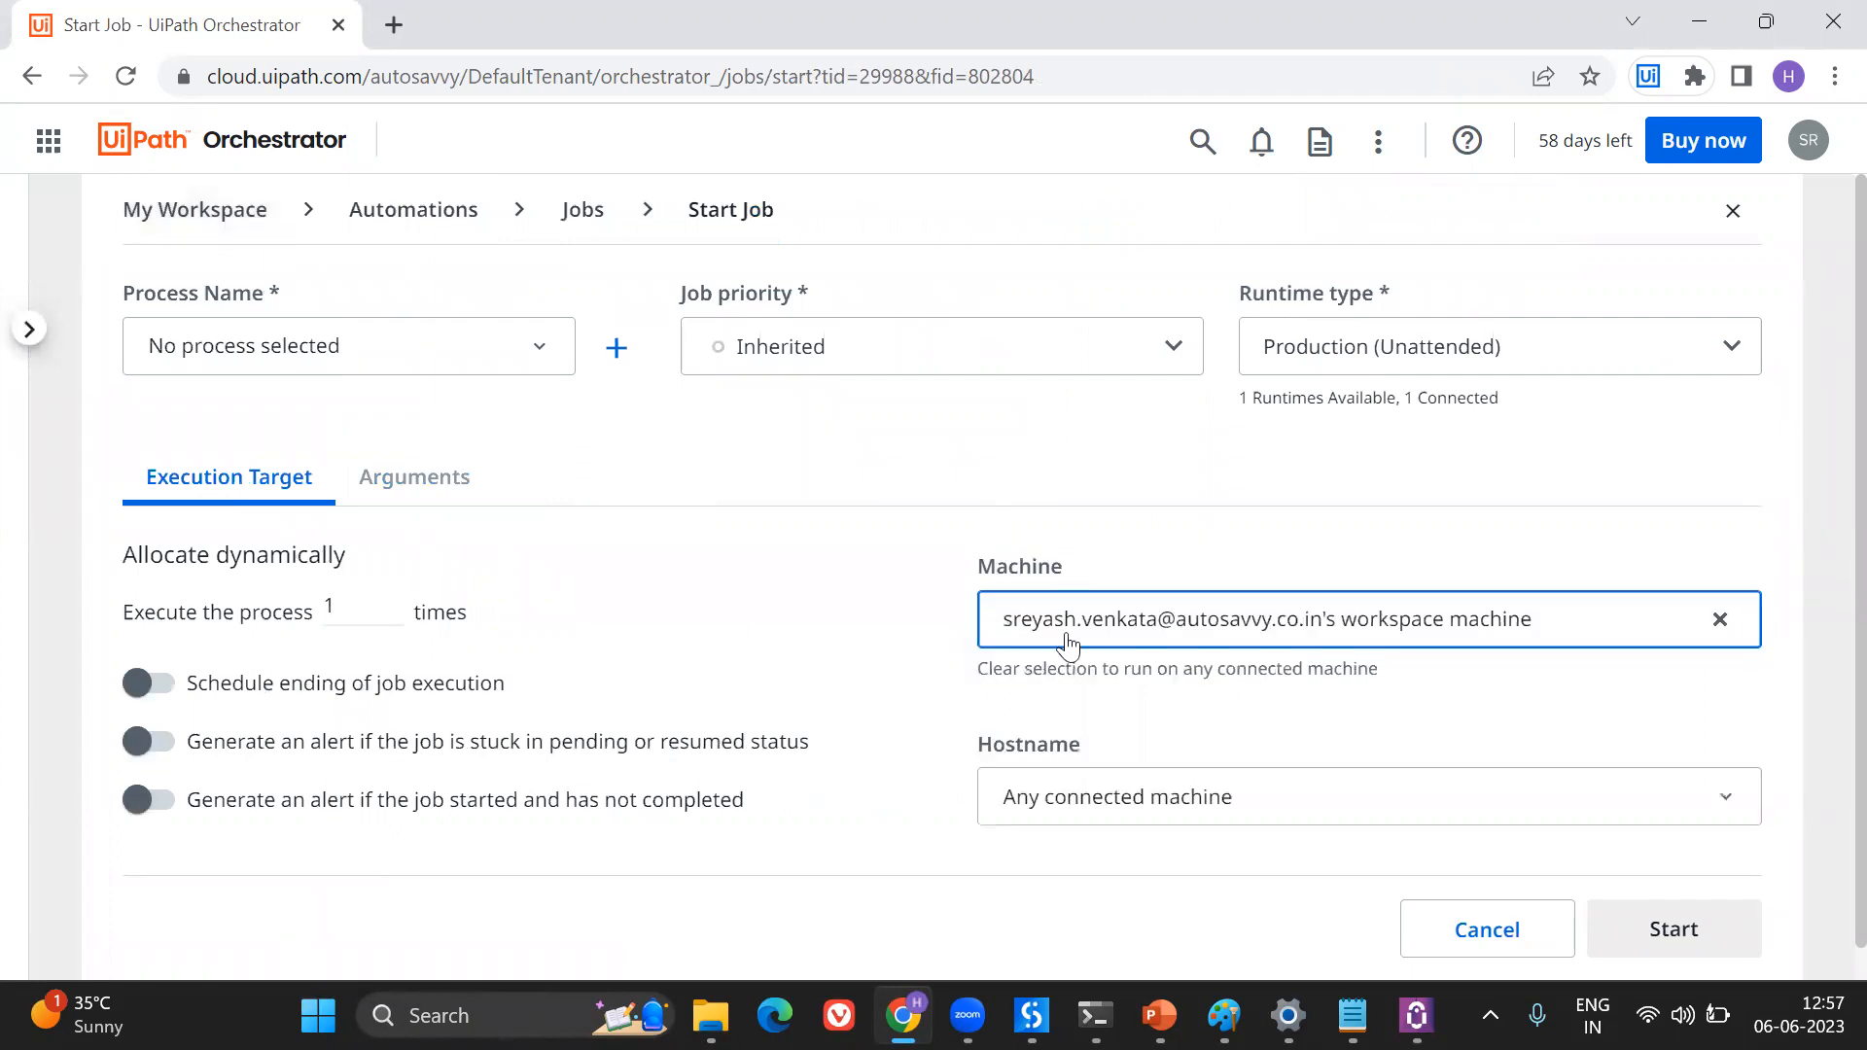
pyautogui.click(1096, 800)
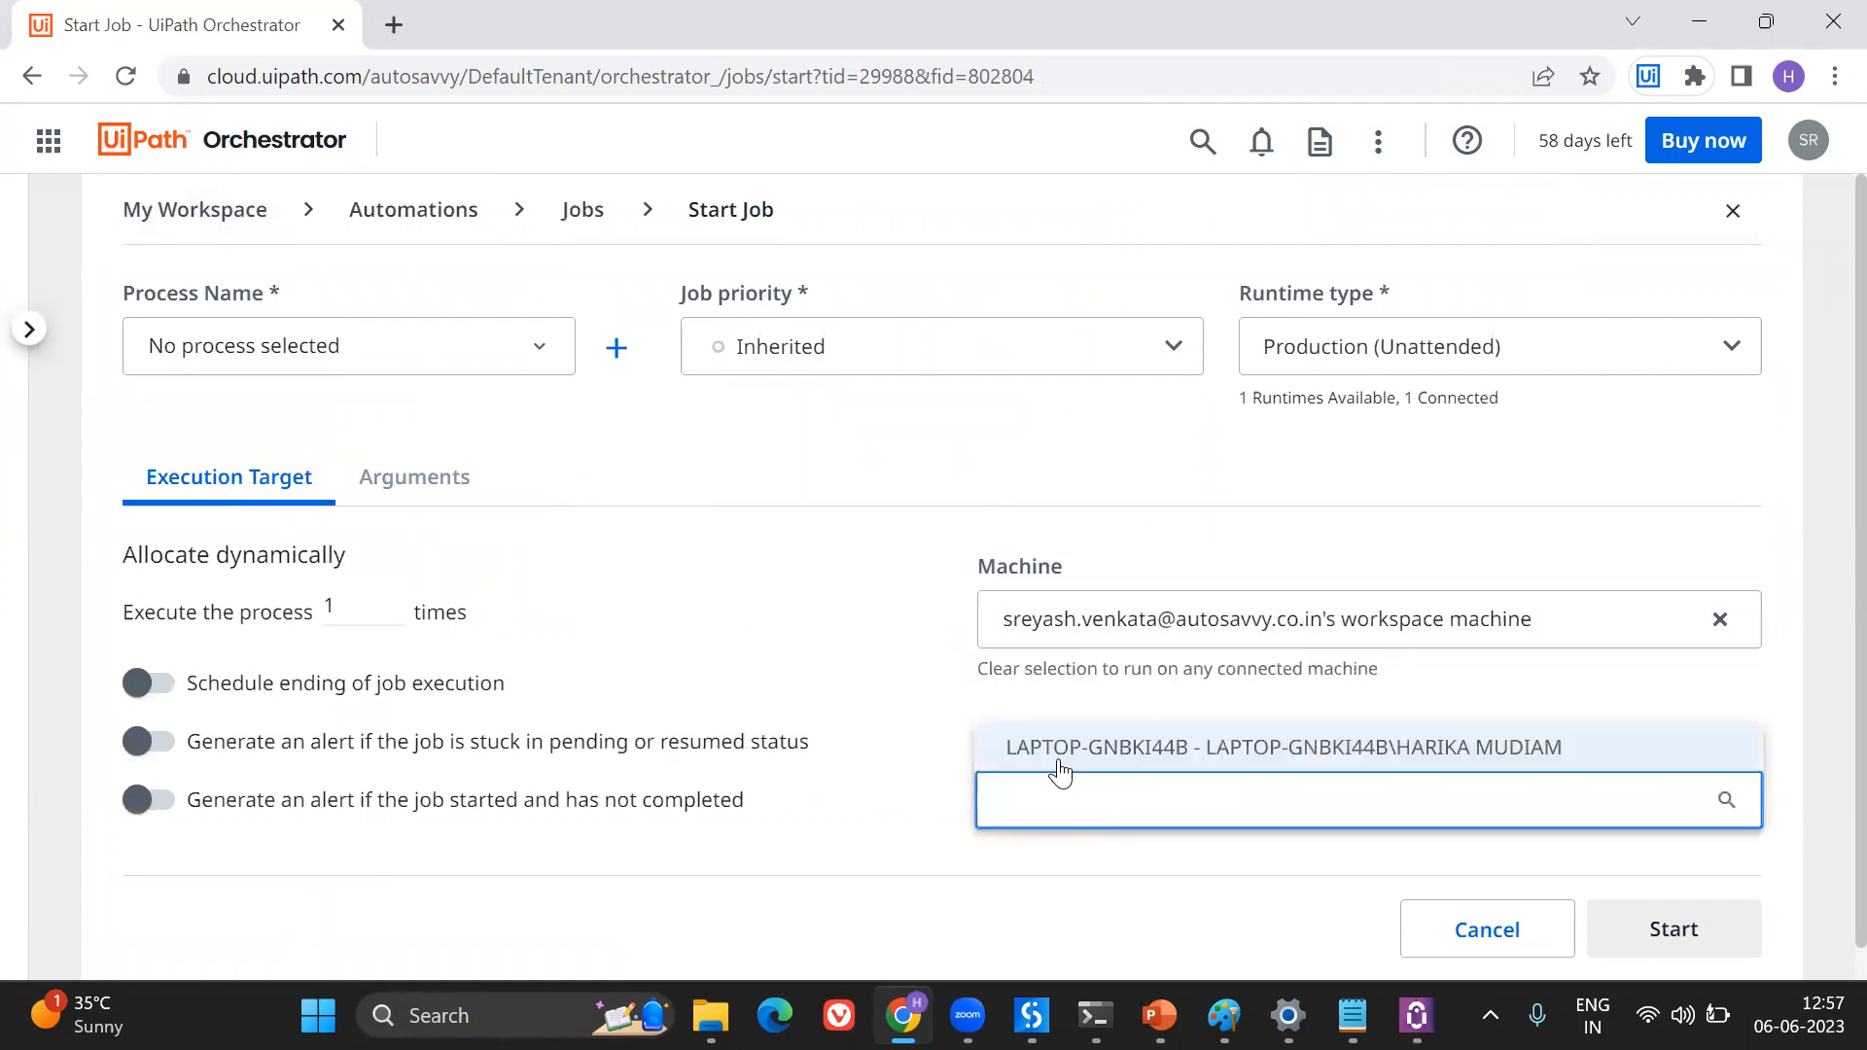
pyautogui.click(1057, 762)
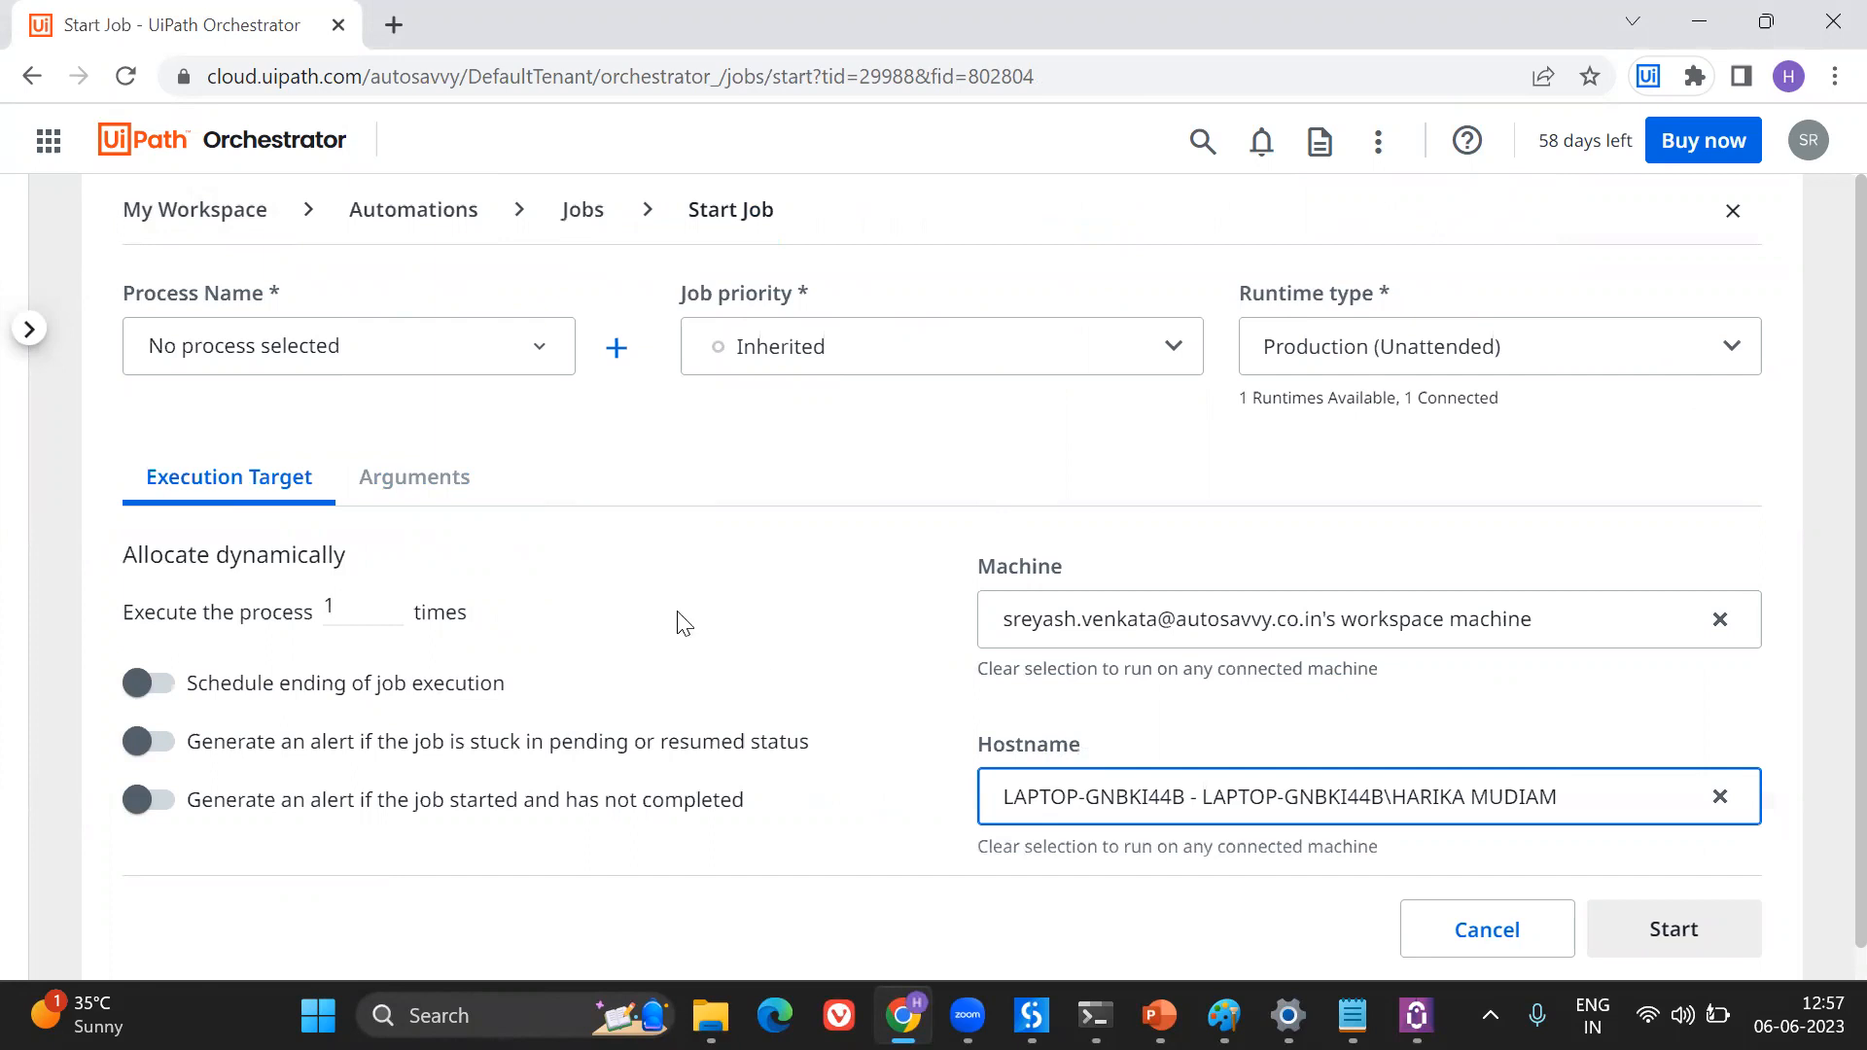
pyautogui.click(508, 346)
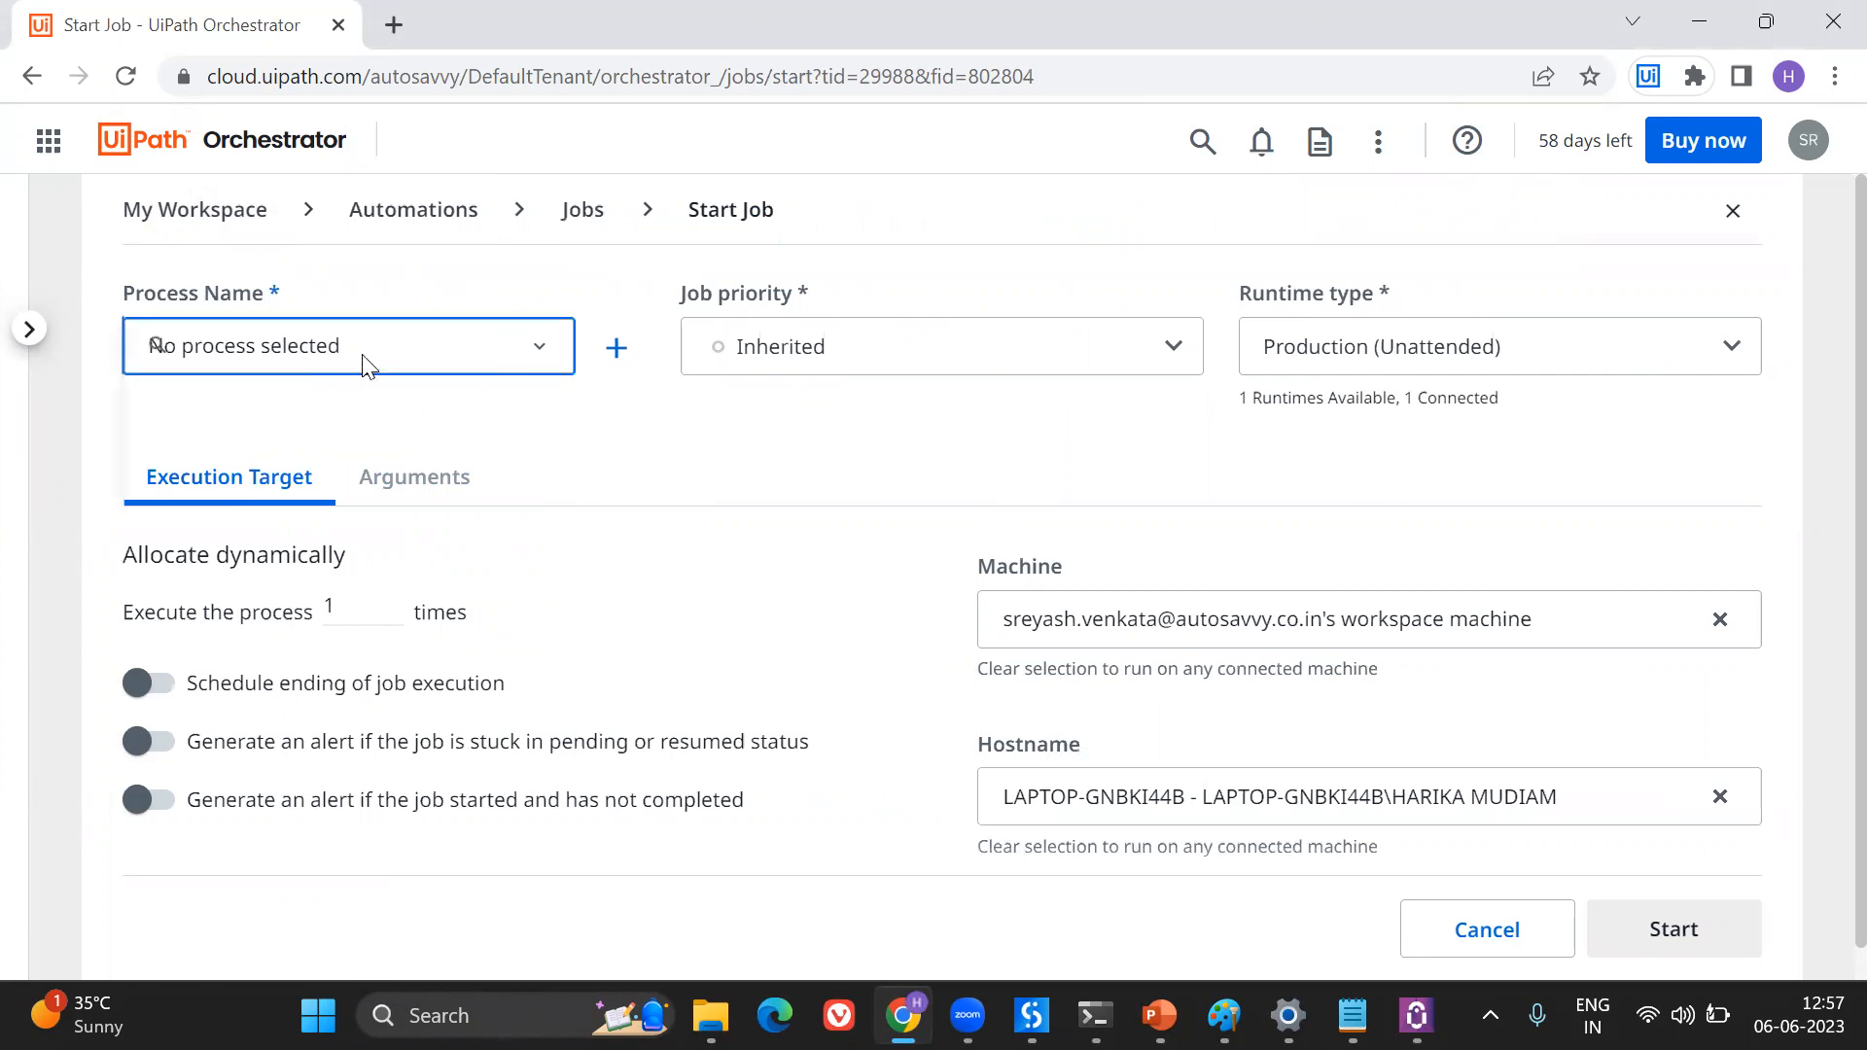
pyautogui.click(346, 466)
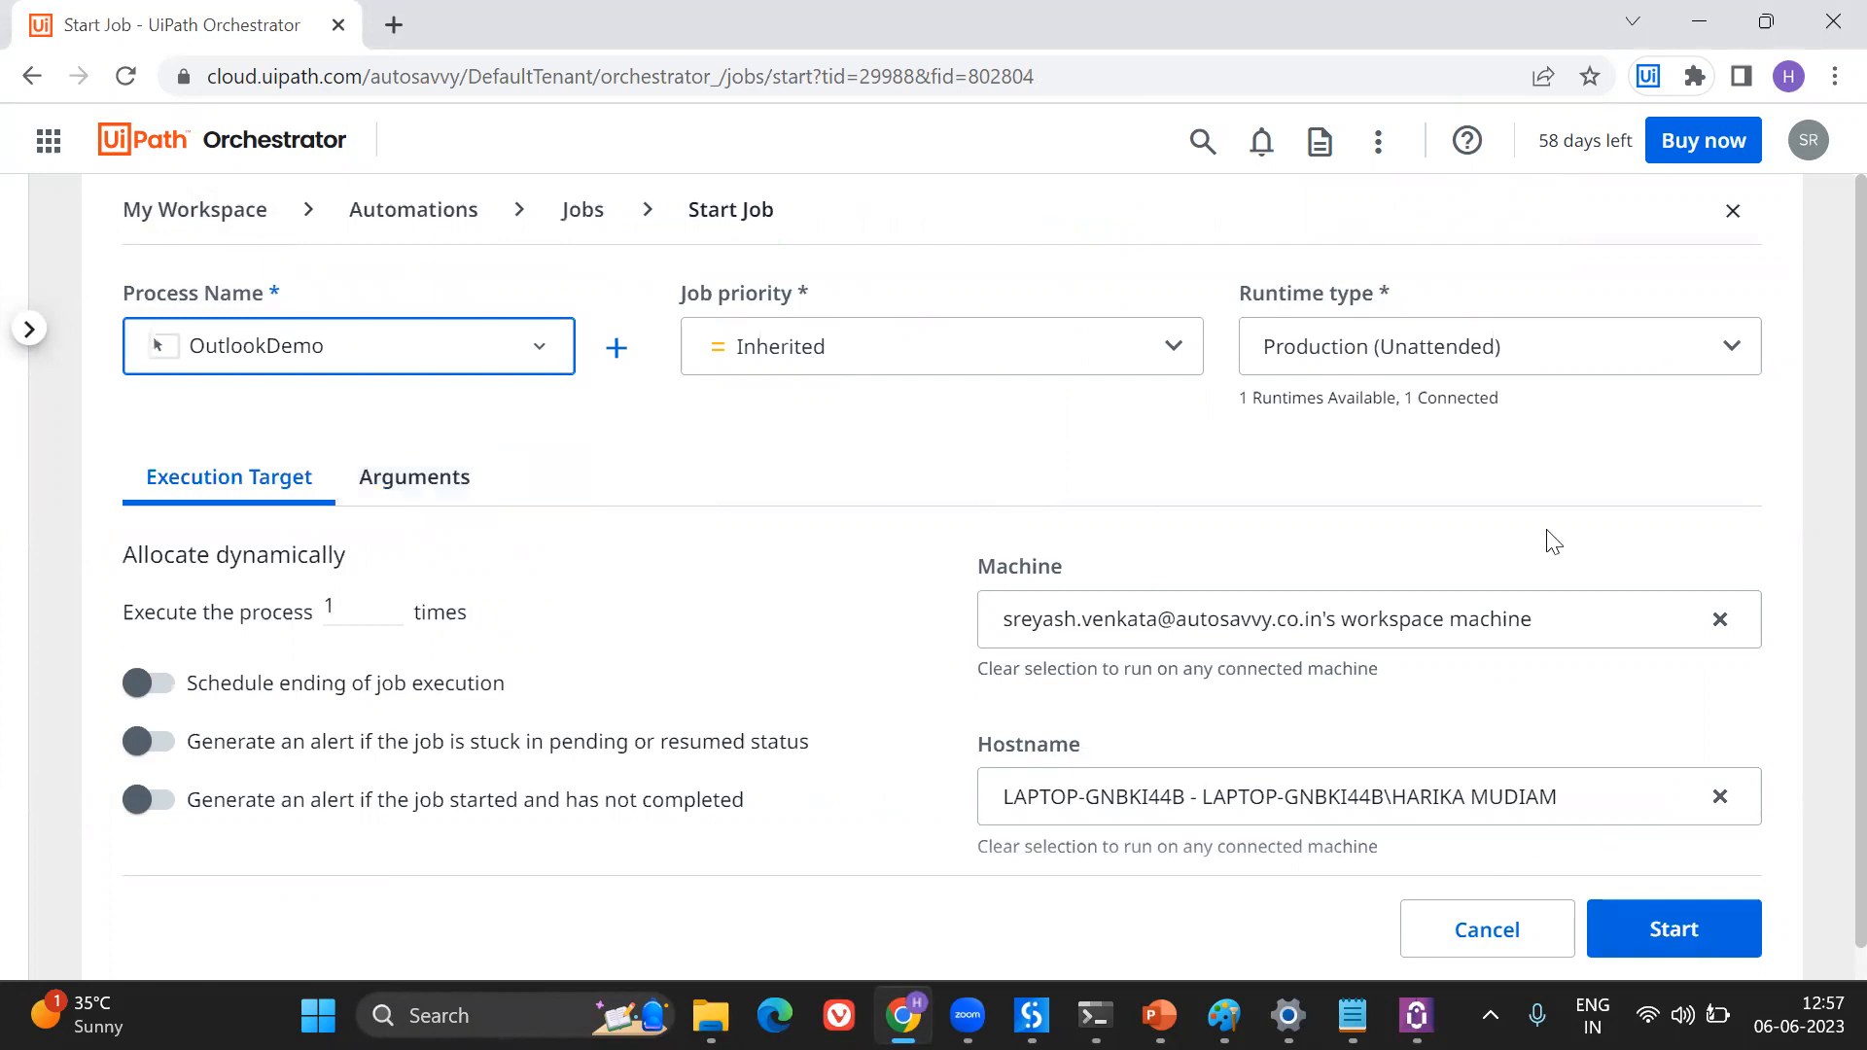
pyautogui.click(1653, 925)
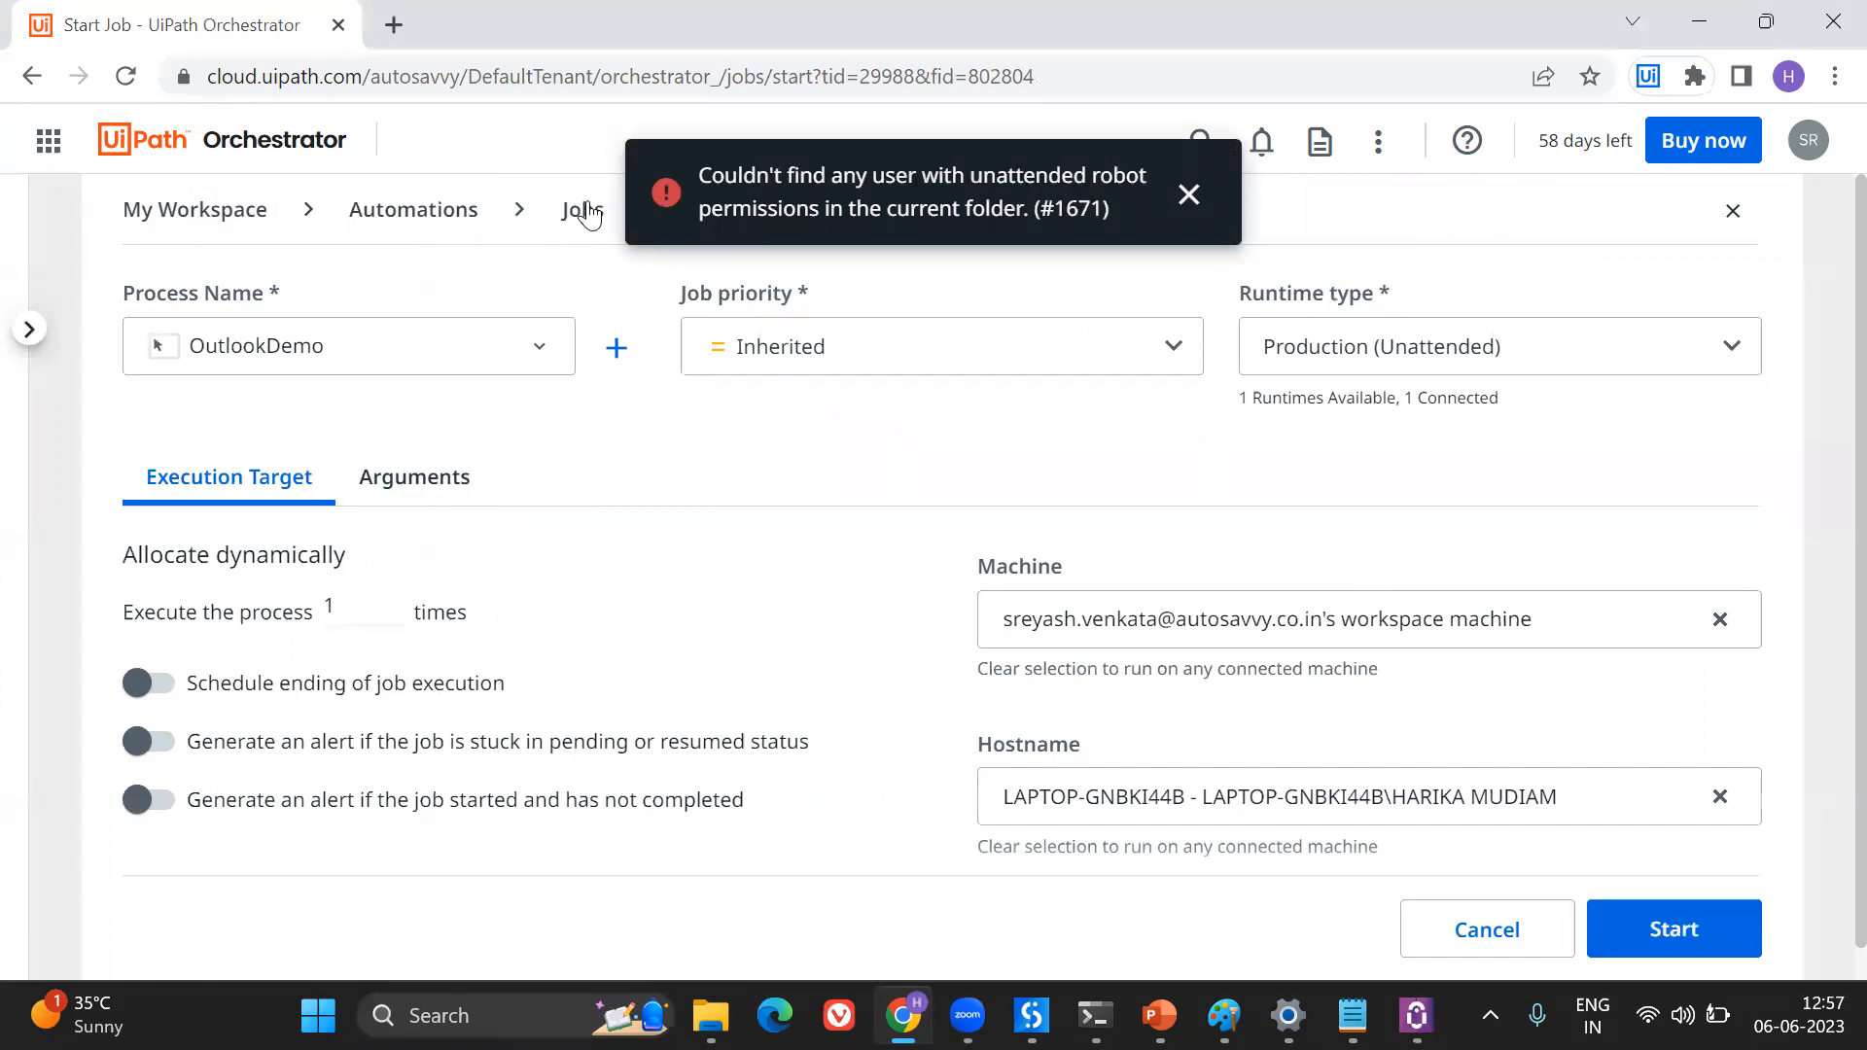
pyautogui.click(1533, 930)
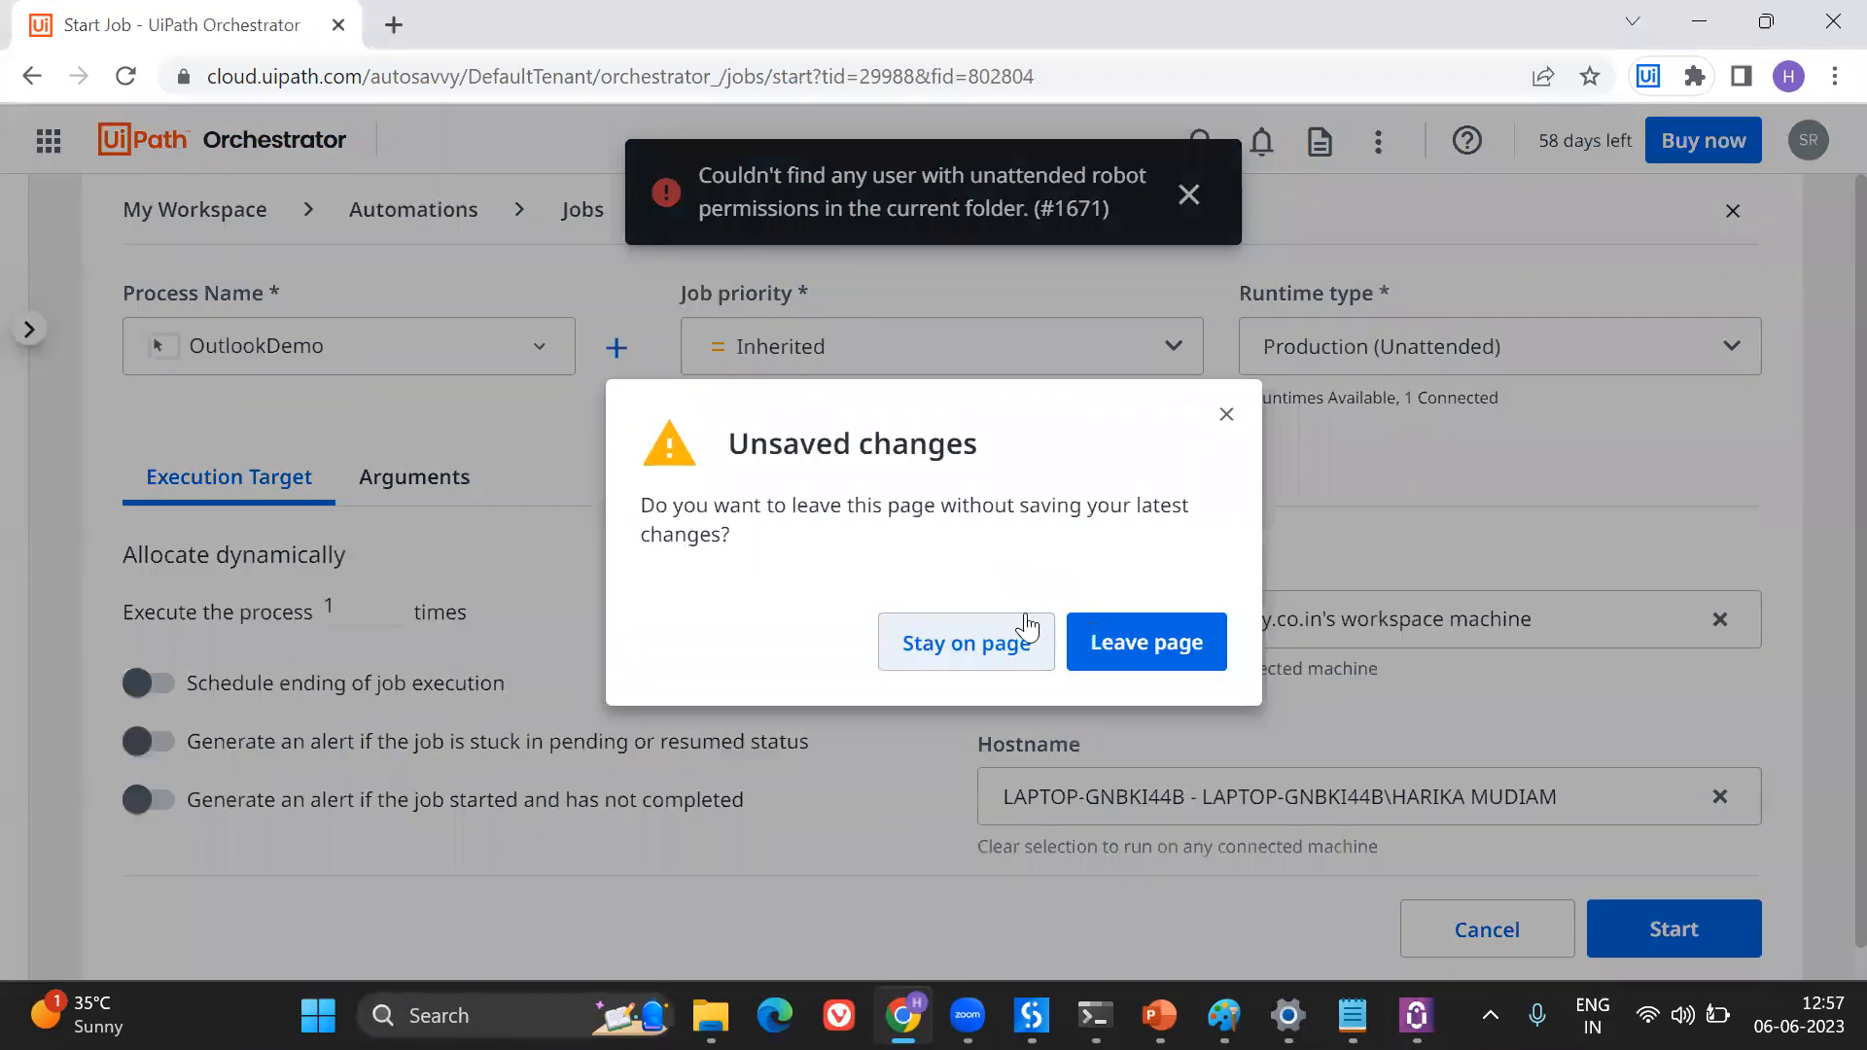
pyautogui.click(1110, 630)
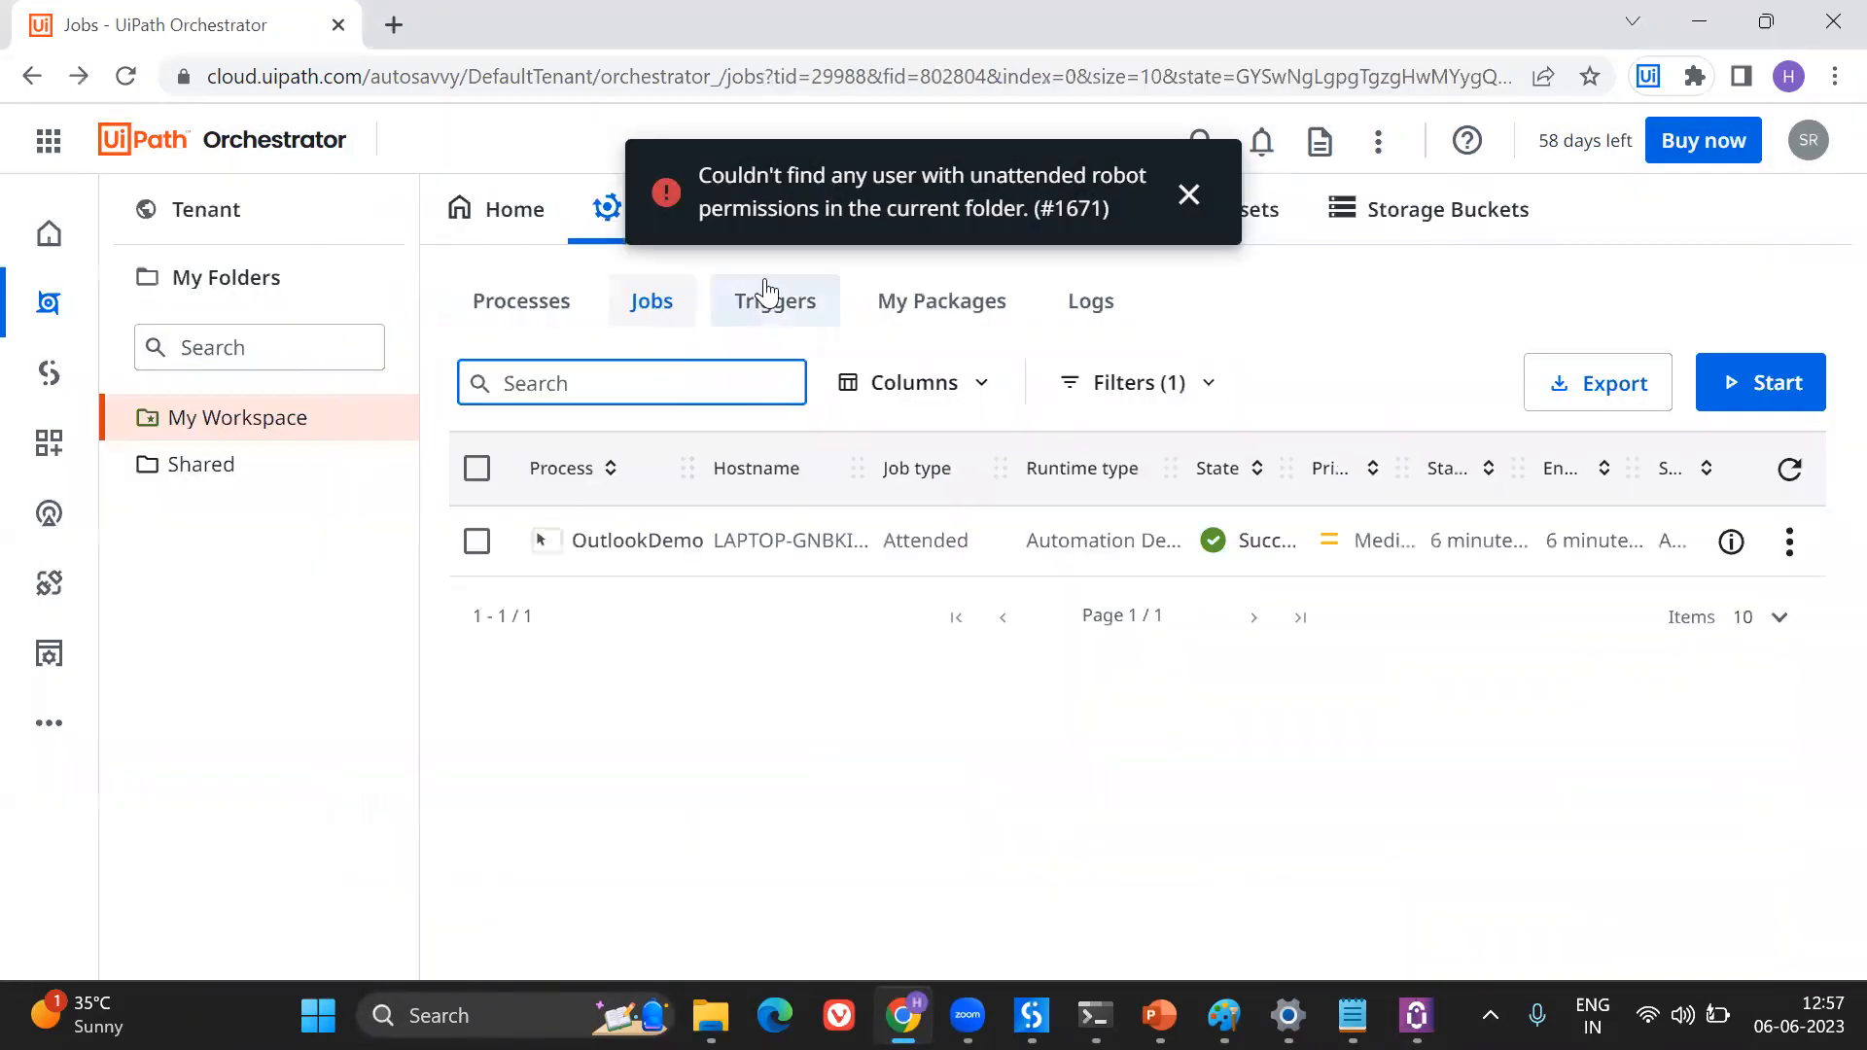
# Open the local user's role assignment in the tenant's access management for editing
pyautogui.click(193, 220)
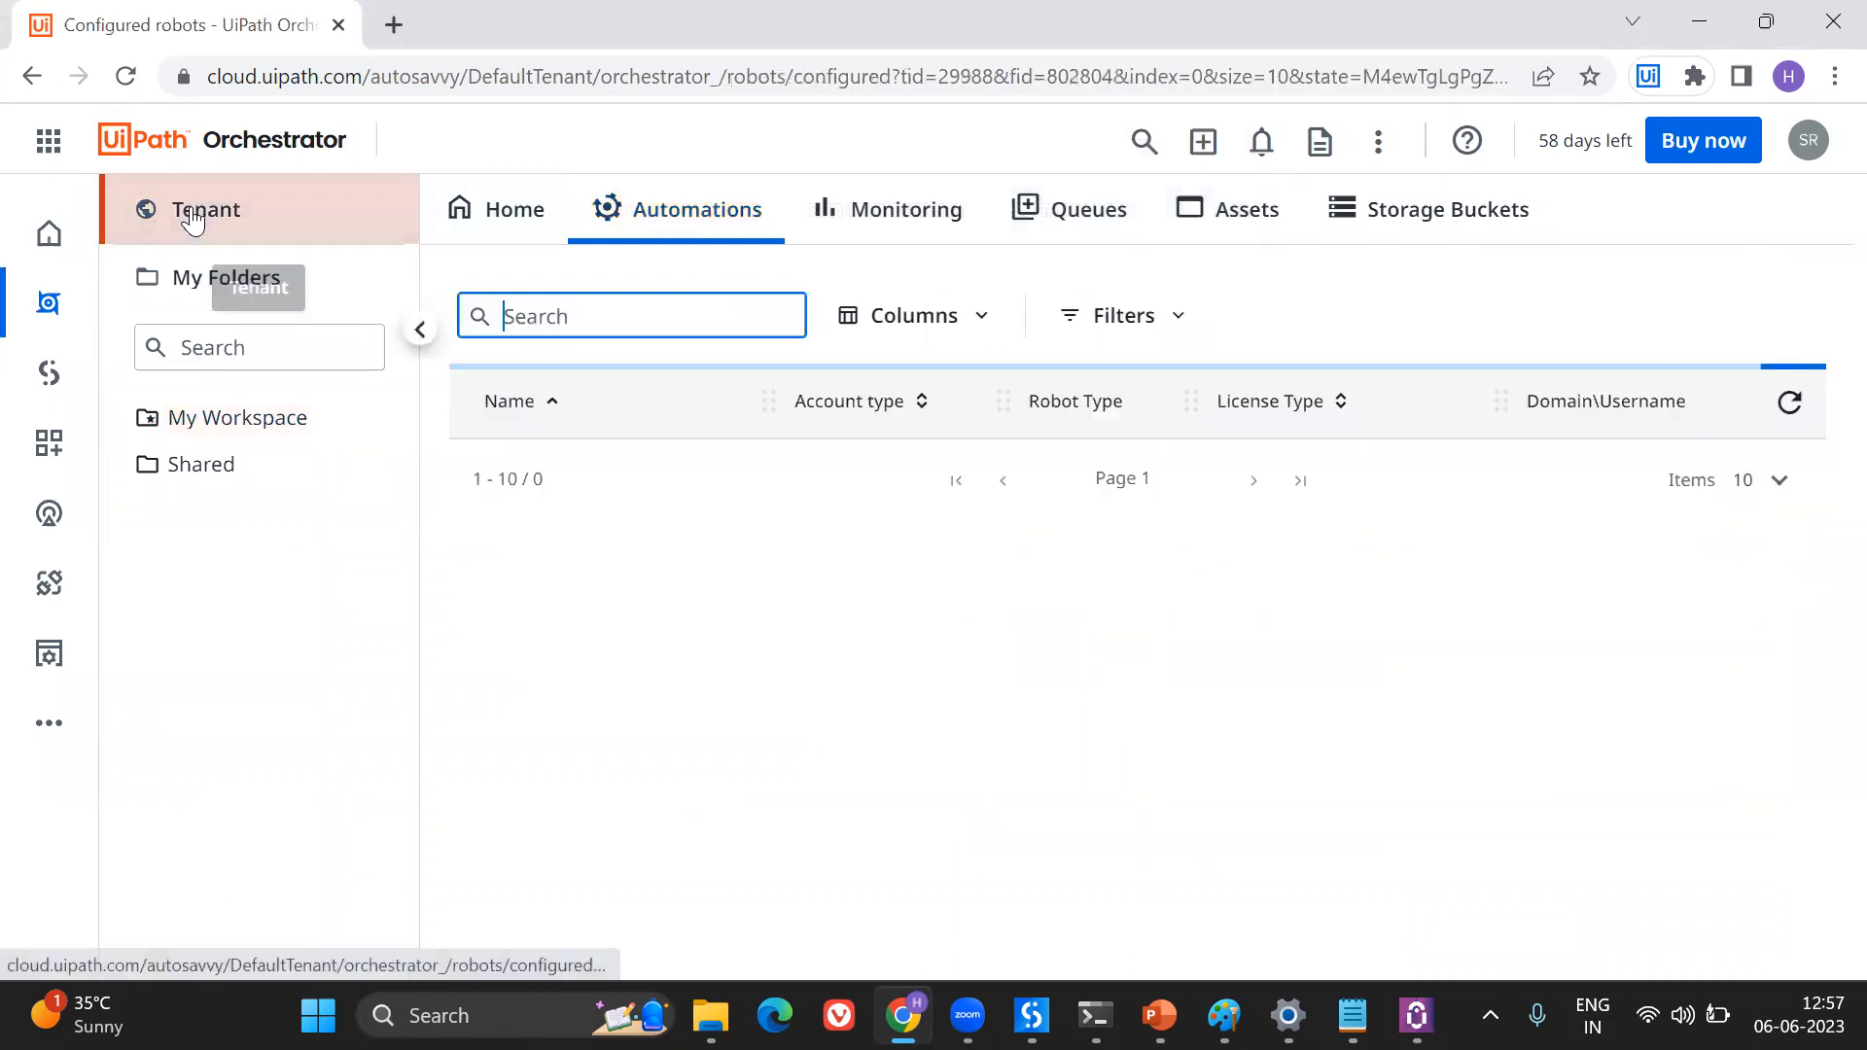
pyautogui.click(1079, 207)
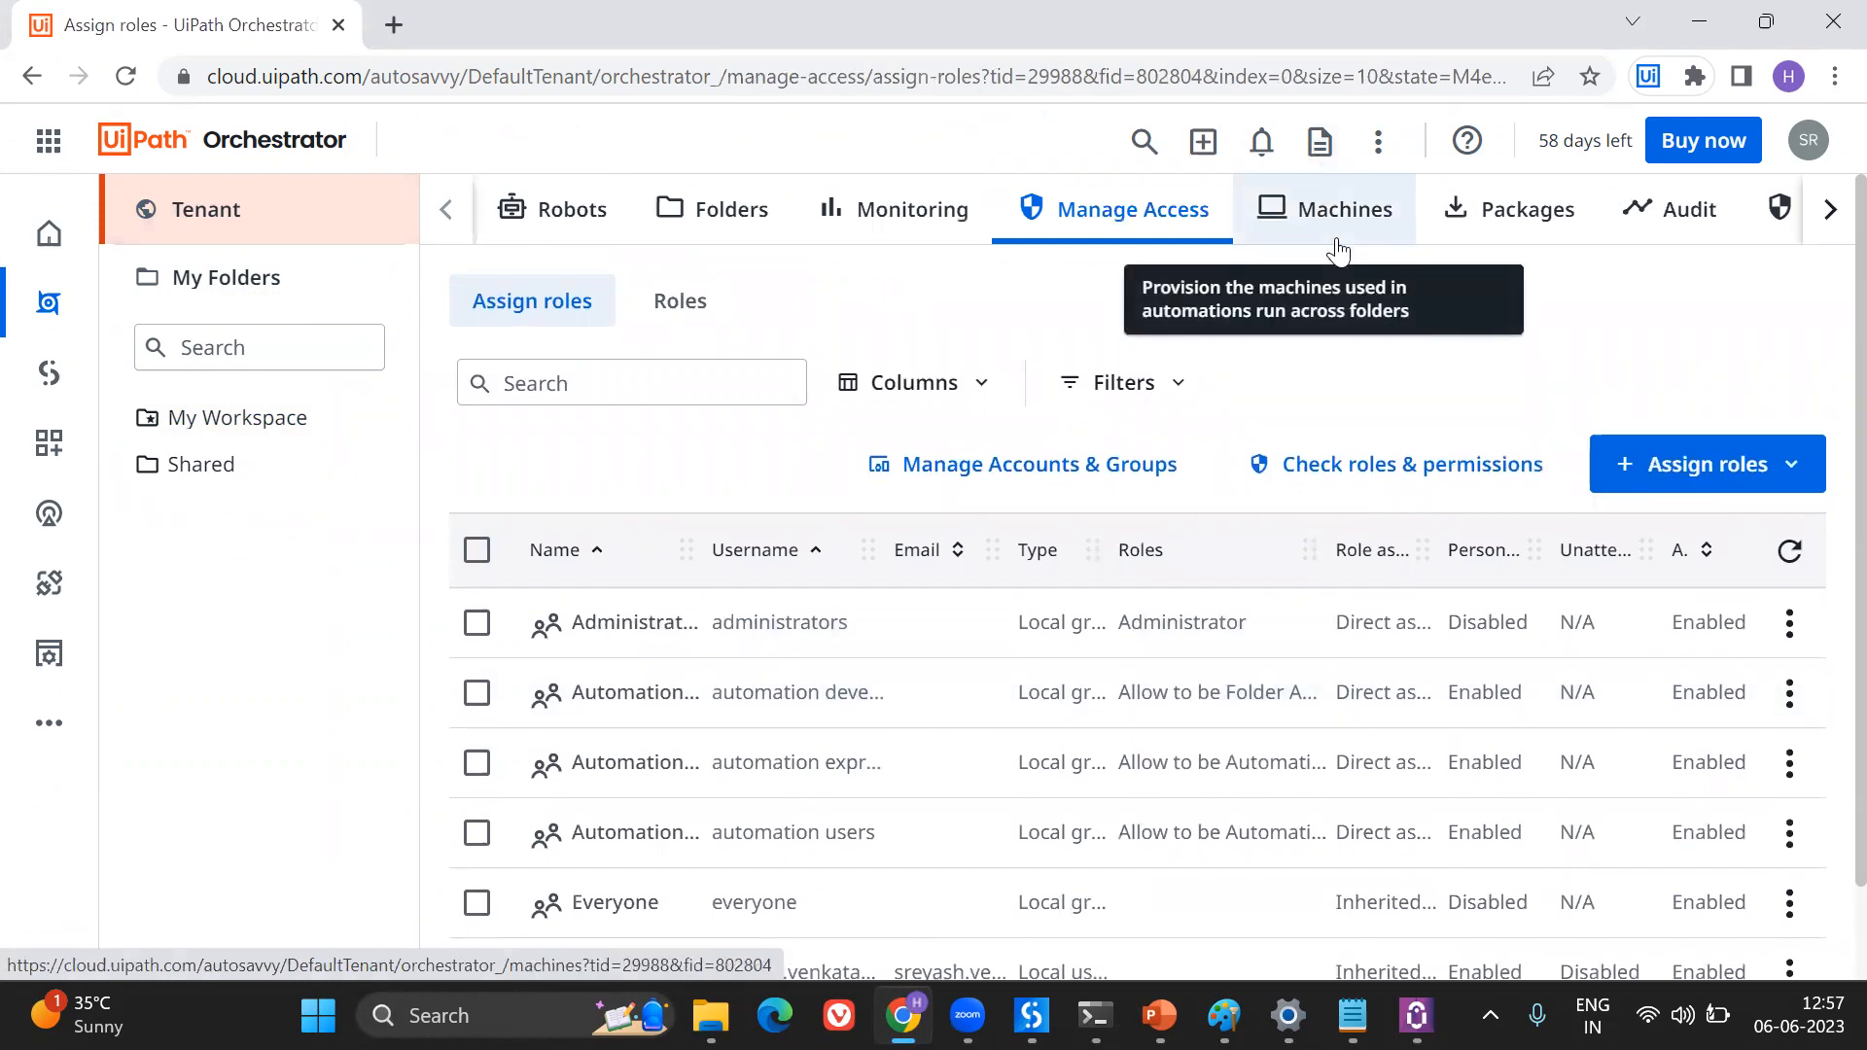
pyautogui.scroll(-1, 1199, 428)
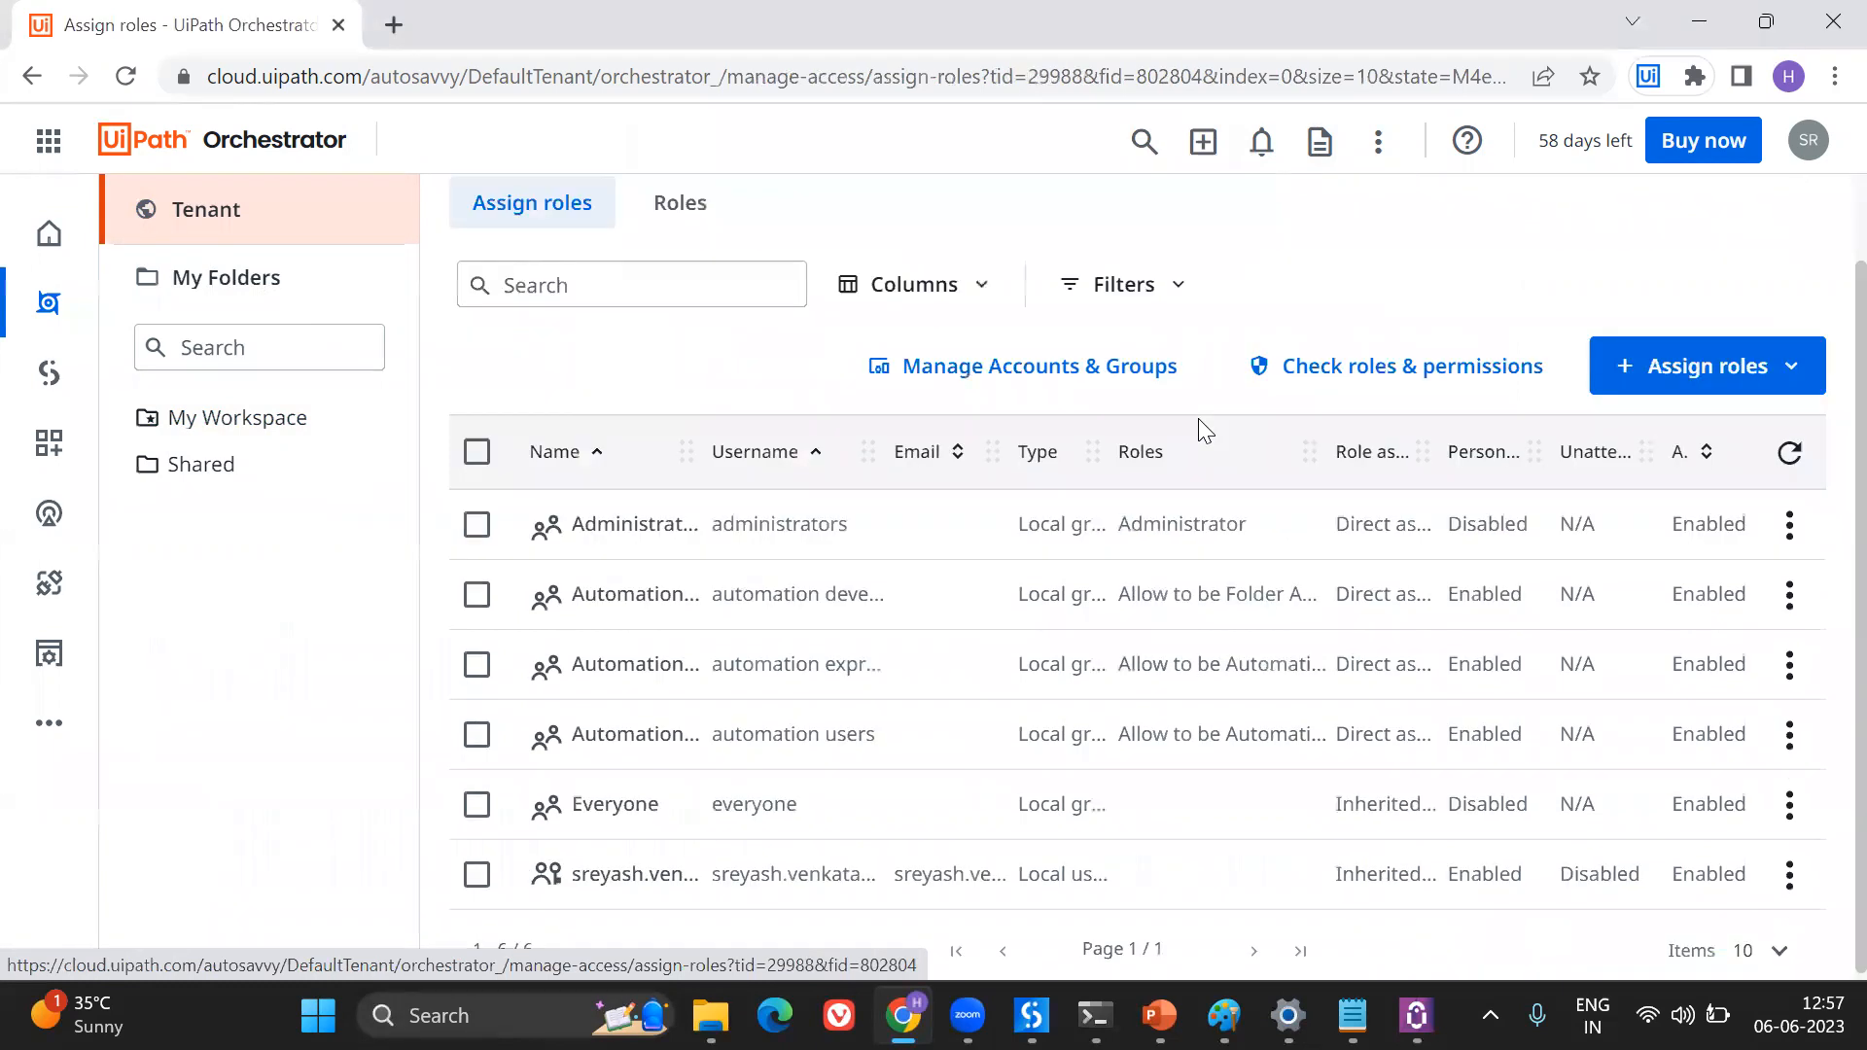
pyautogui.click(1789, 865)
pyautogui.click(1600, 601)
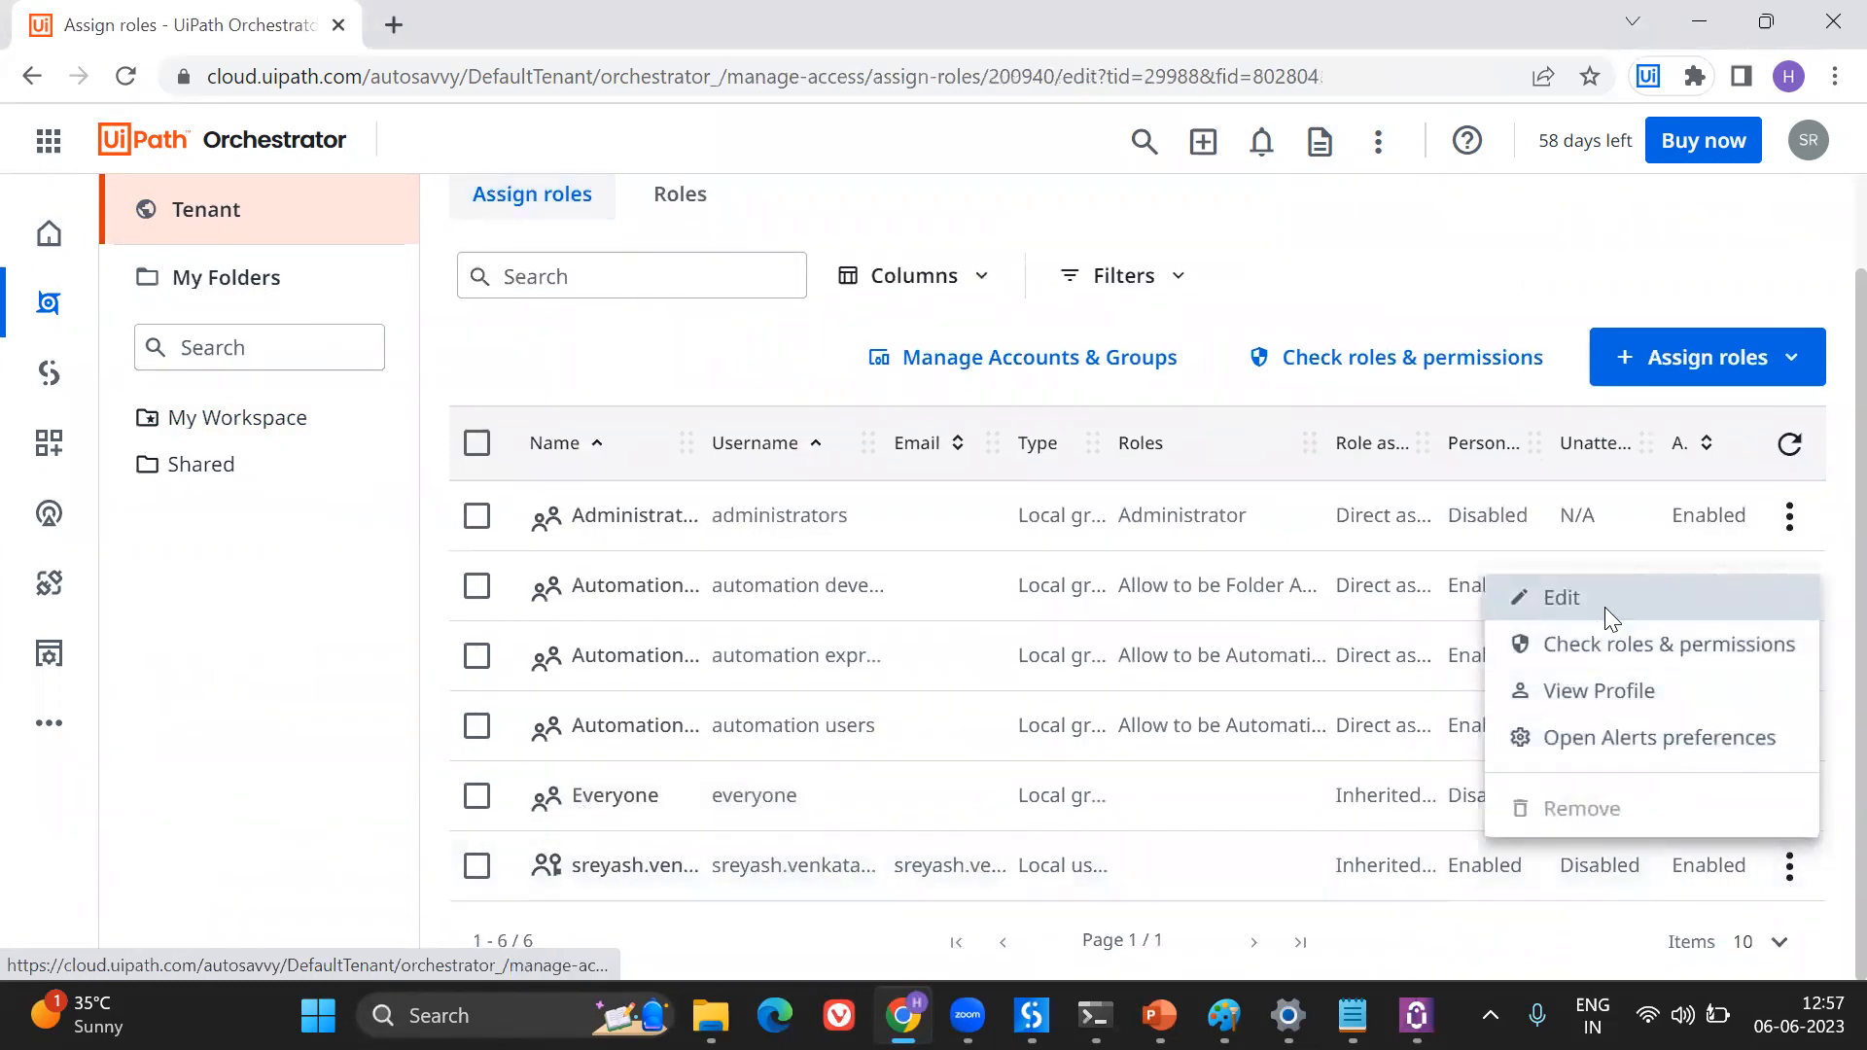
# In the user's unattended setup, allow unattended robots to run automations as this user with a specific Windows user account
pyautogui.scroll(-3, 1108, 717)
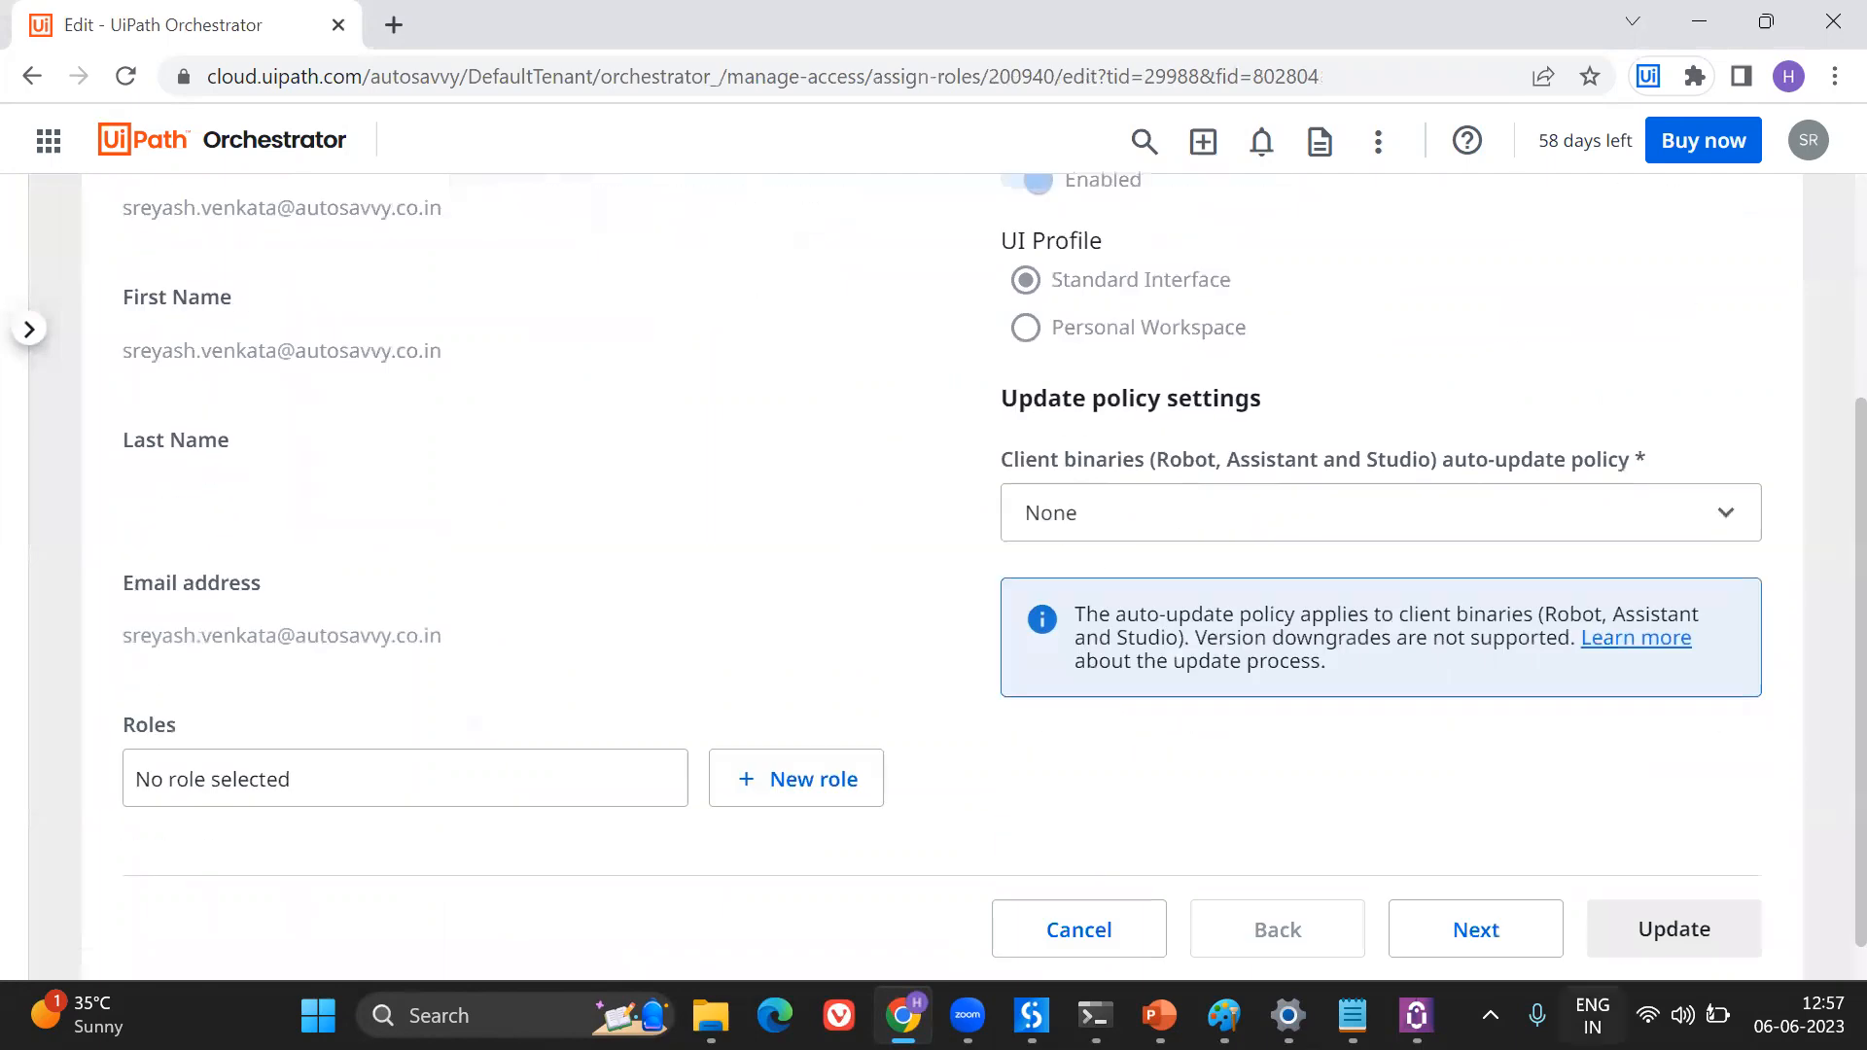
pyautogui.click(1479, 935)
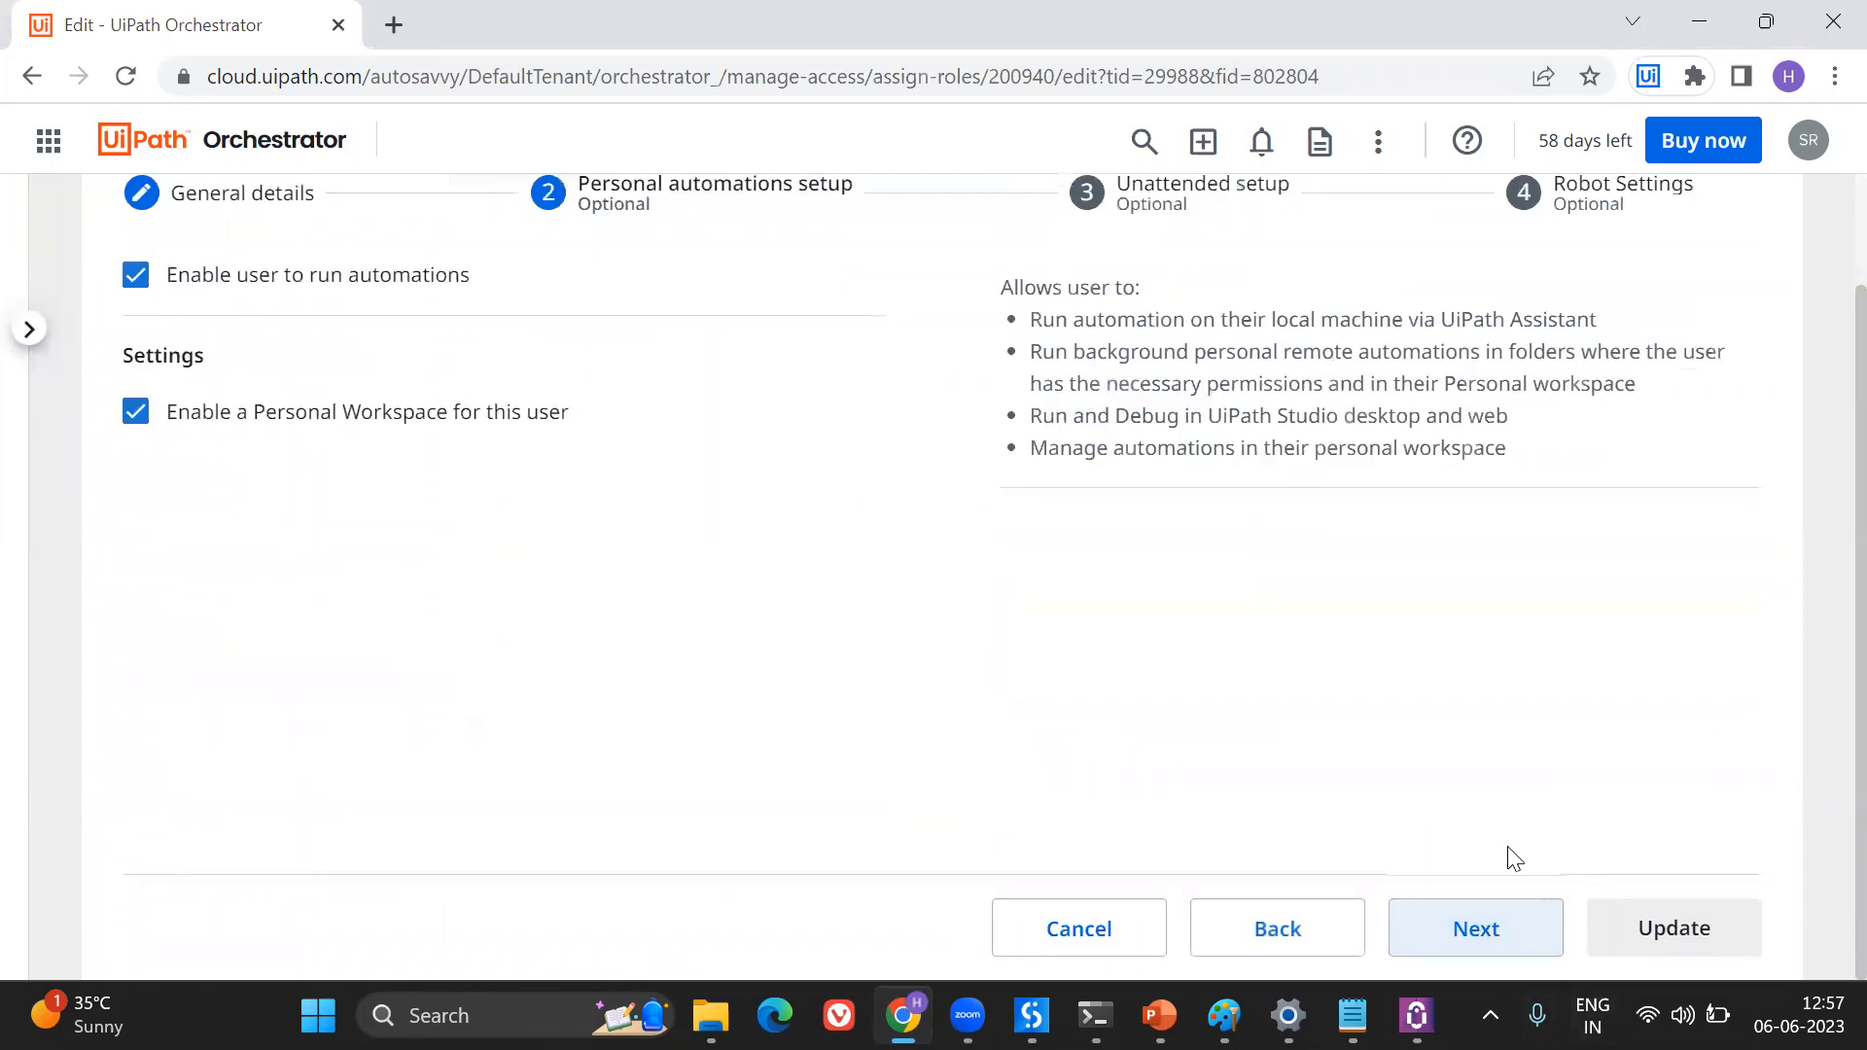
pyautogui.click(1476, 928)
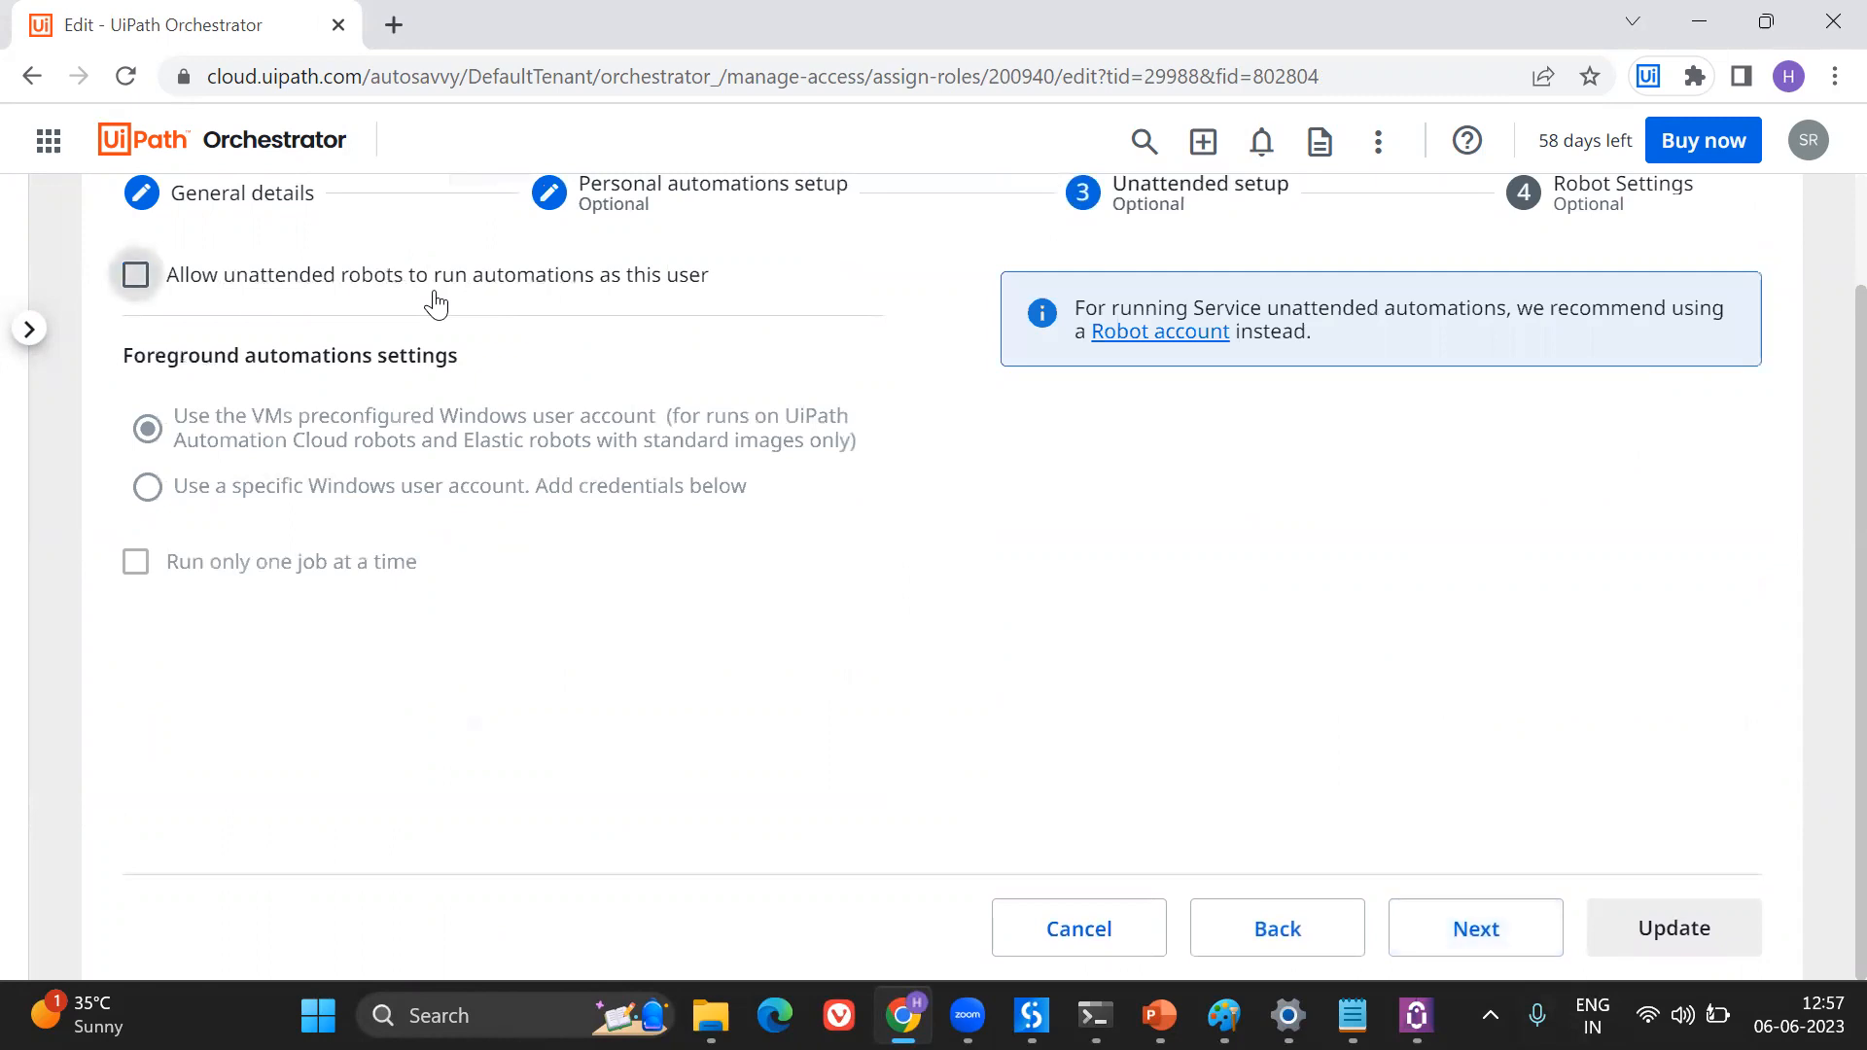
pyautogui.click(435, 294)
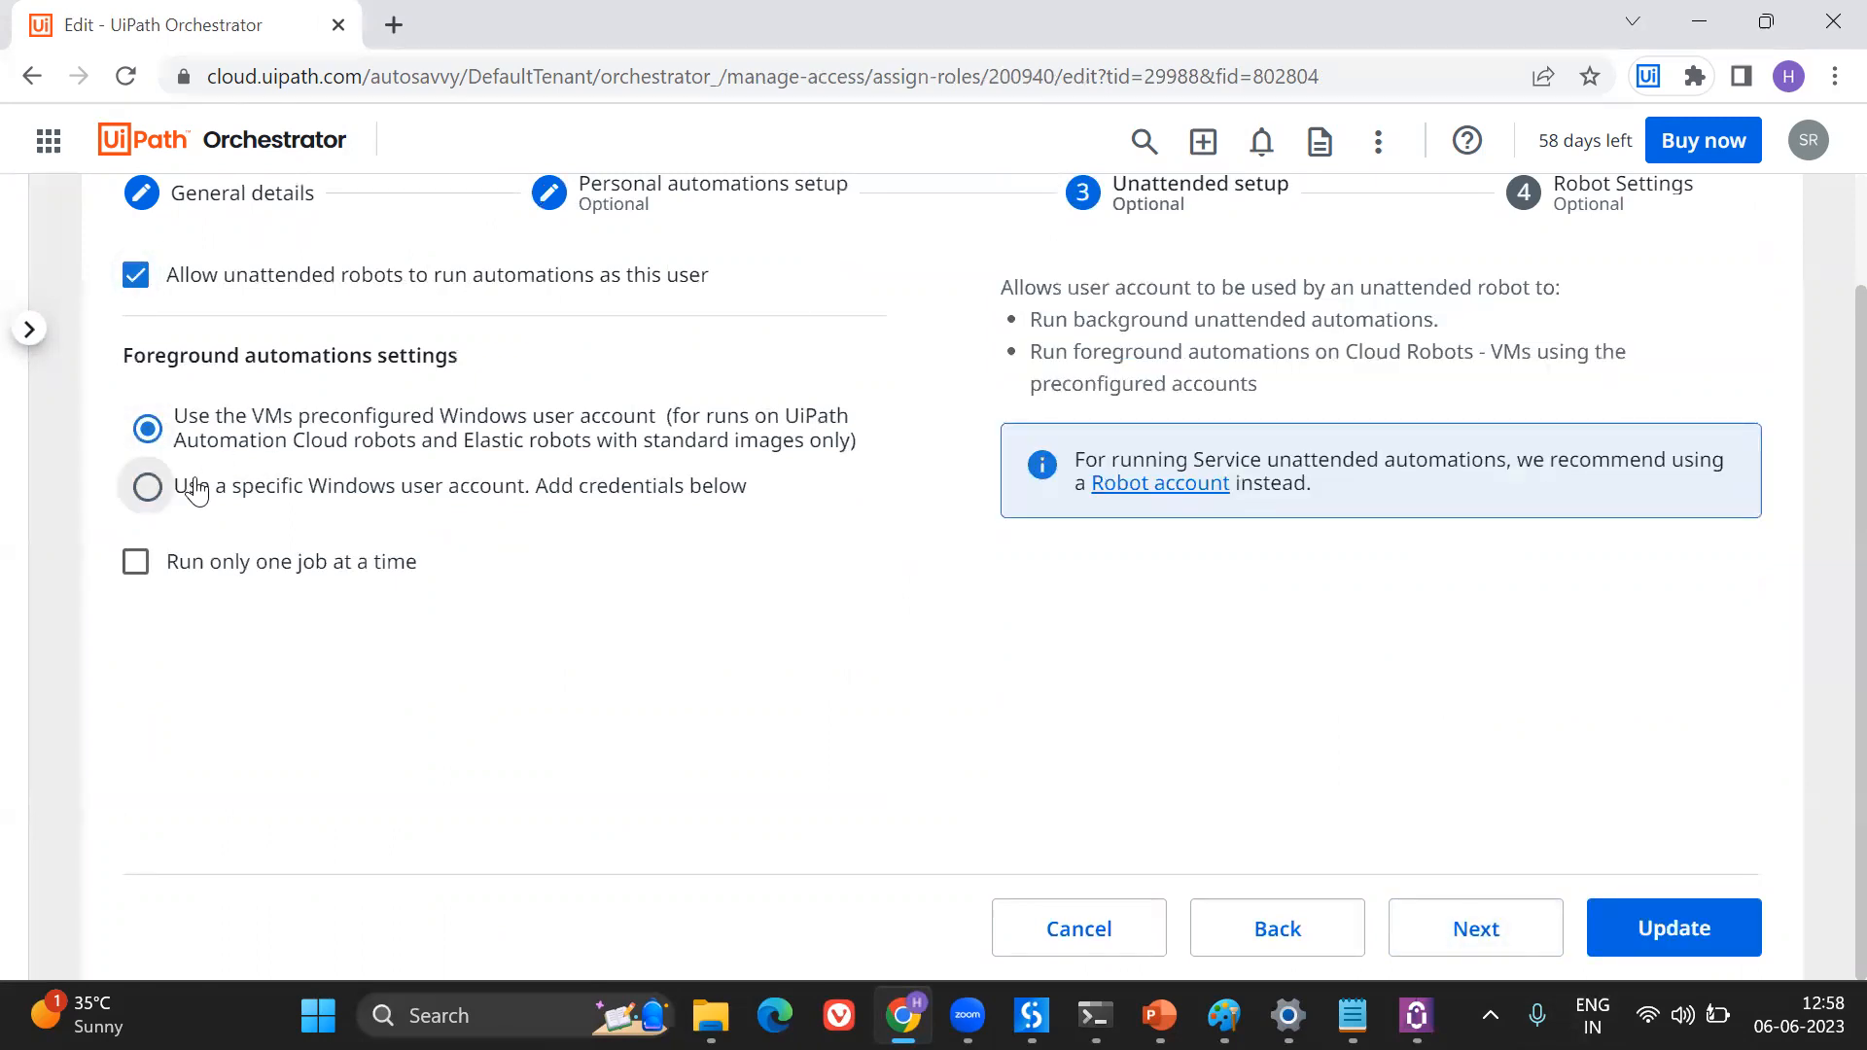
pyautogui.click(148, 486)
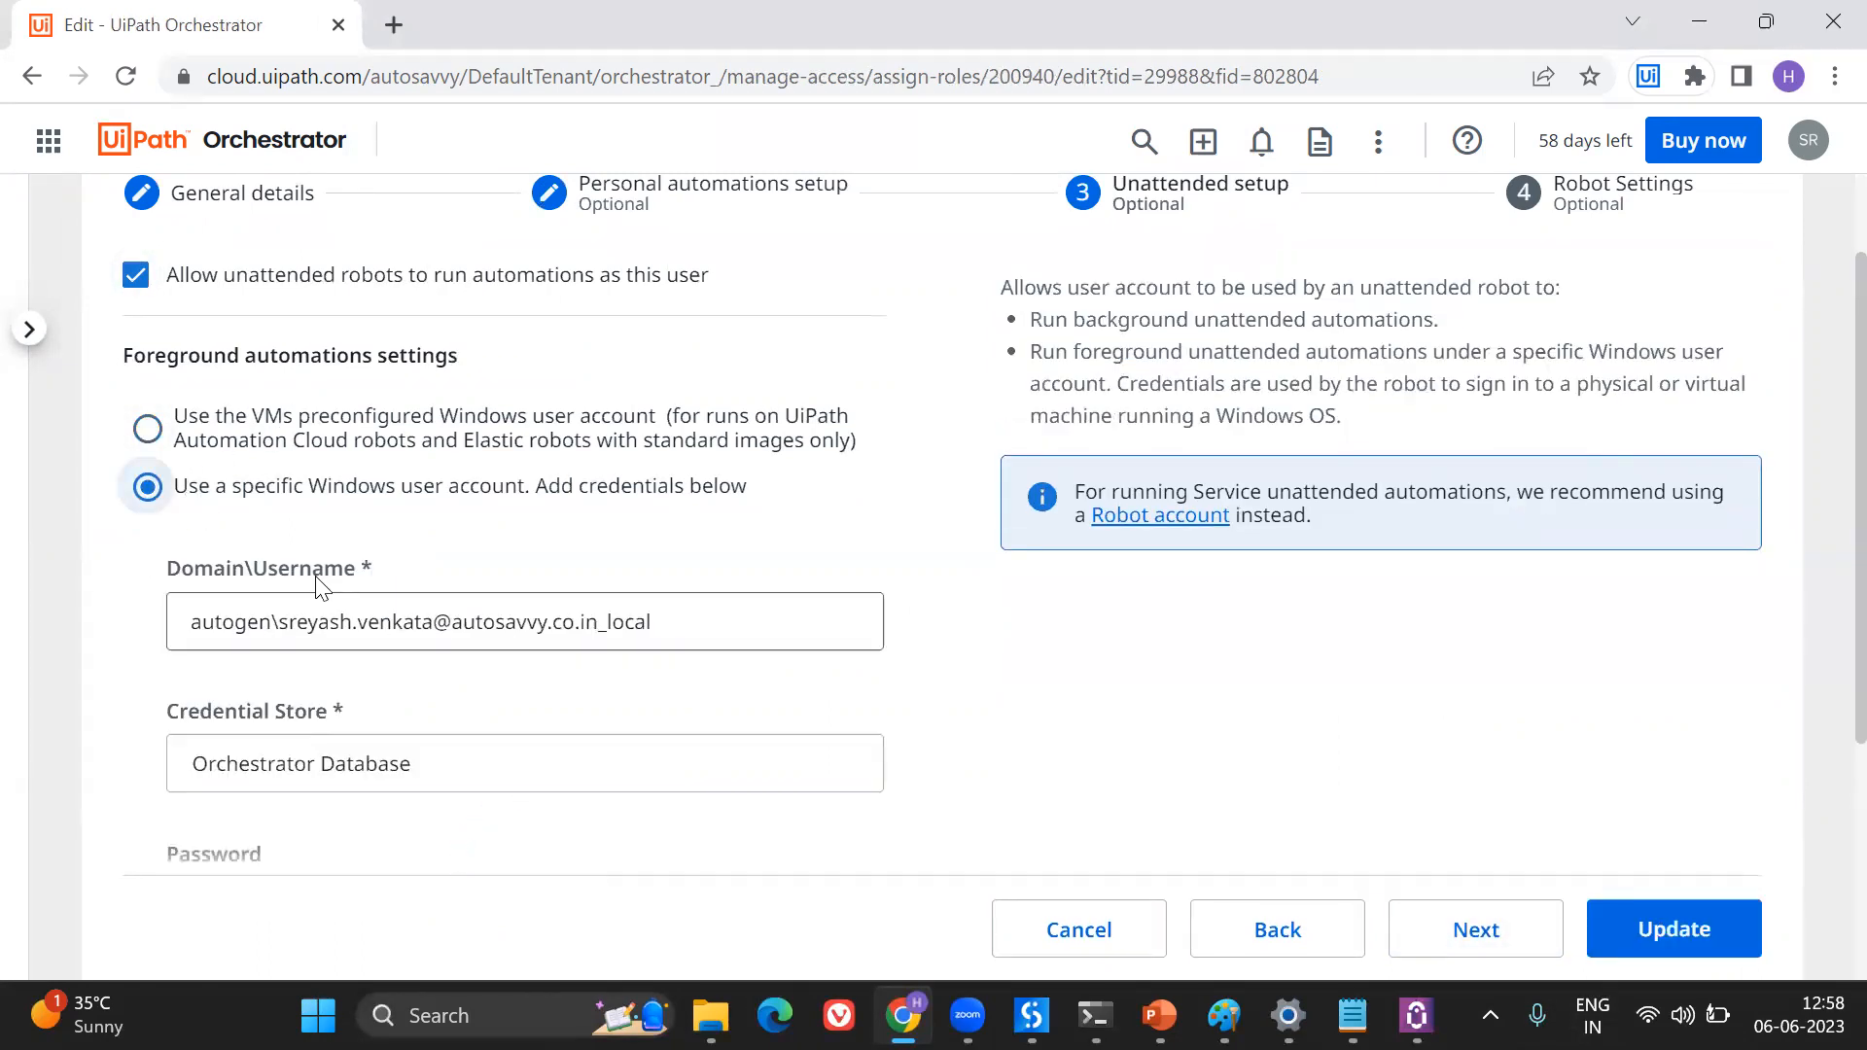
pyautogui.scroll(-3, 378, 593)
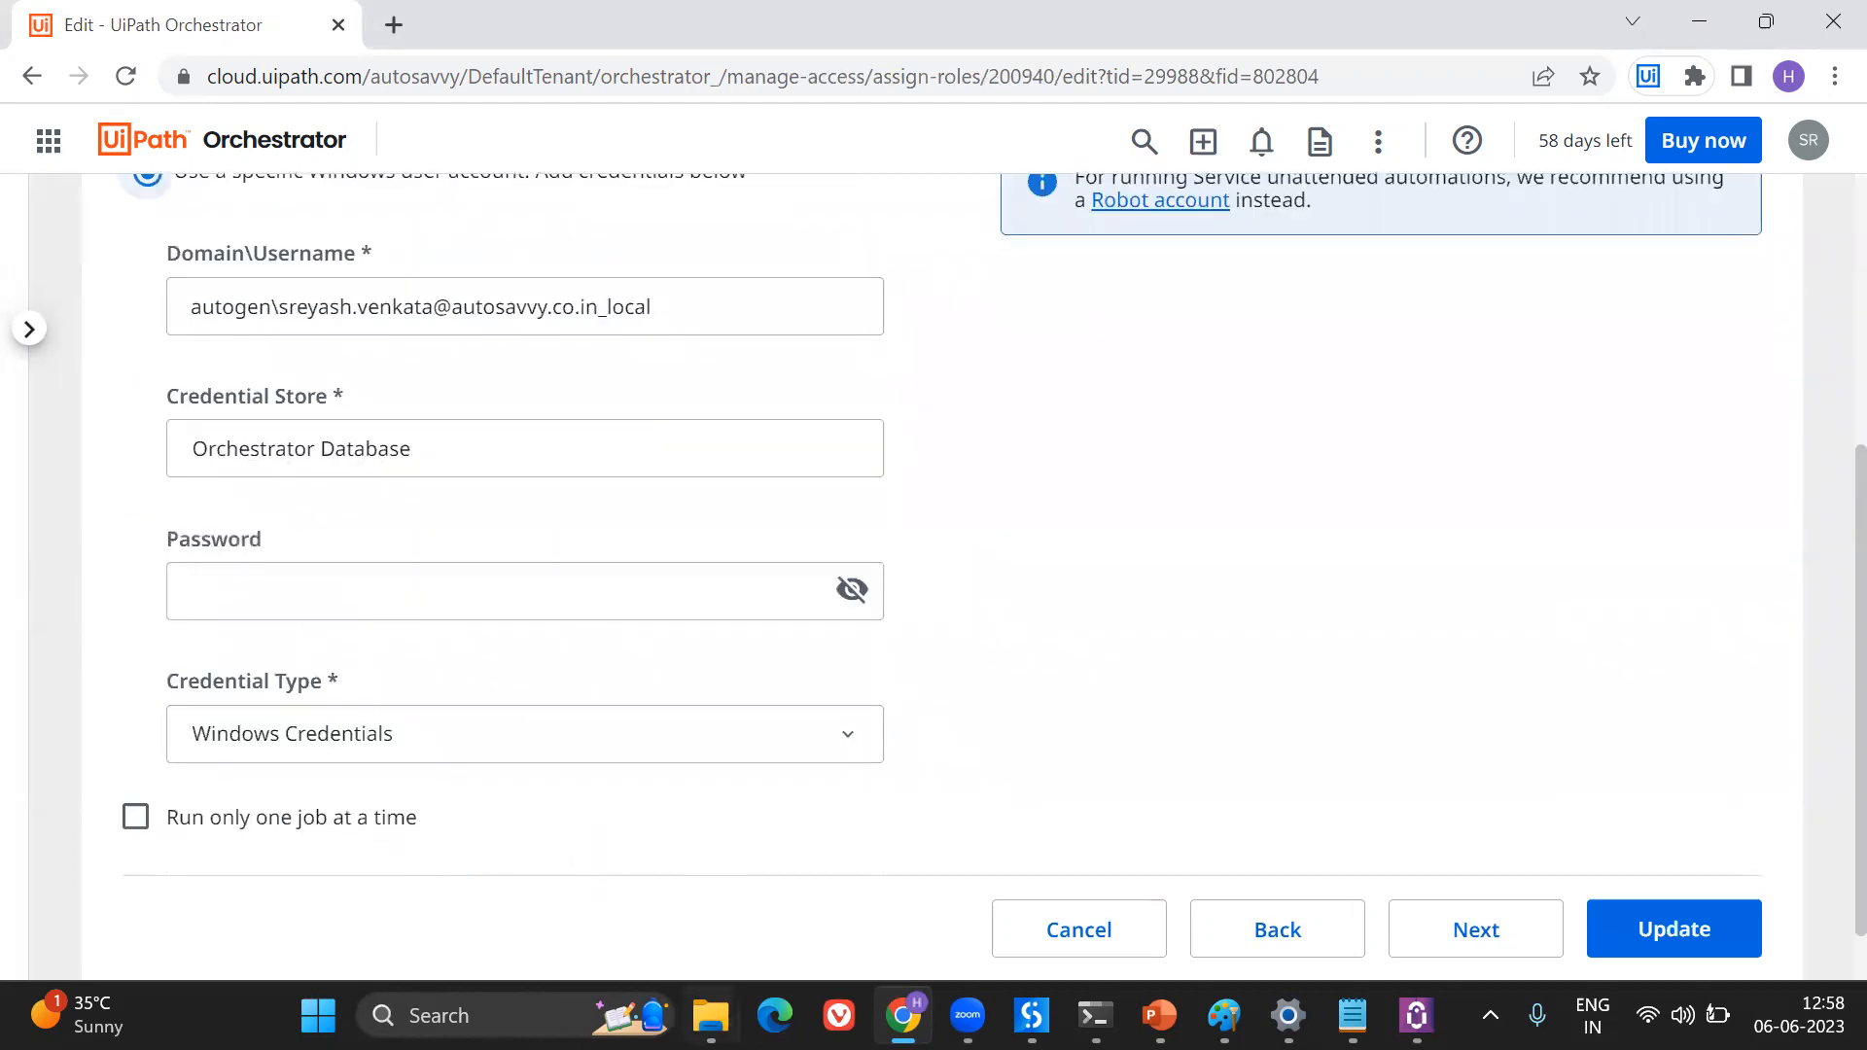
# Run whoami in the Windows Command Prompt and copy the returned domain and username
pyautogui.click(449, 1014)
pyautogui.write('cmd')
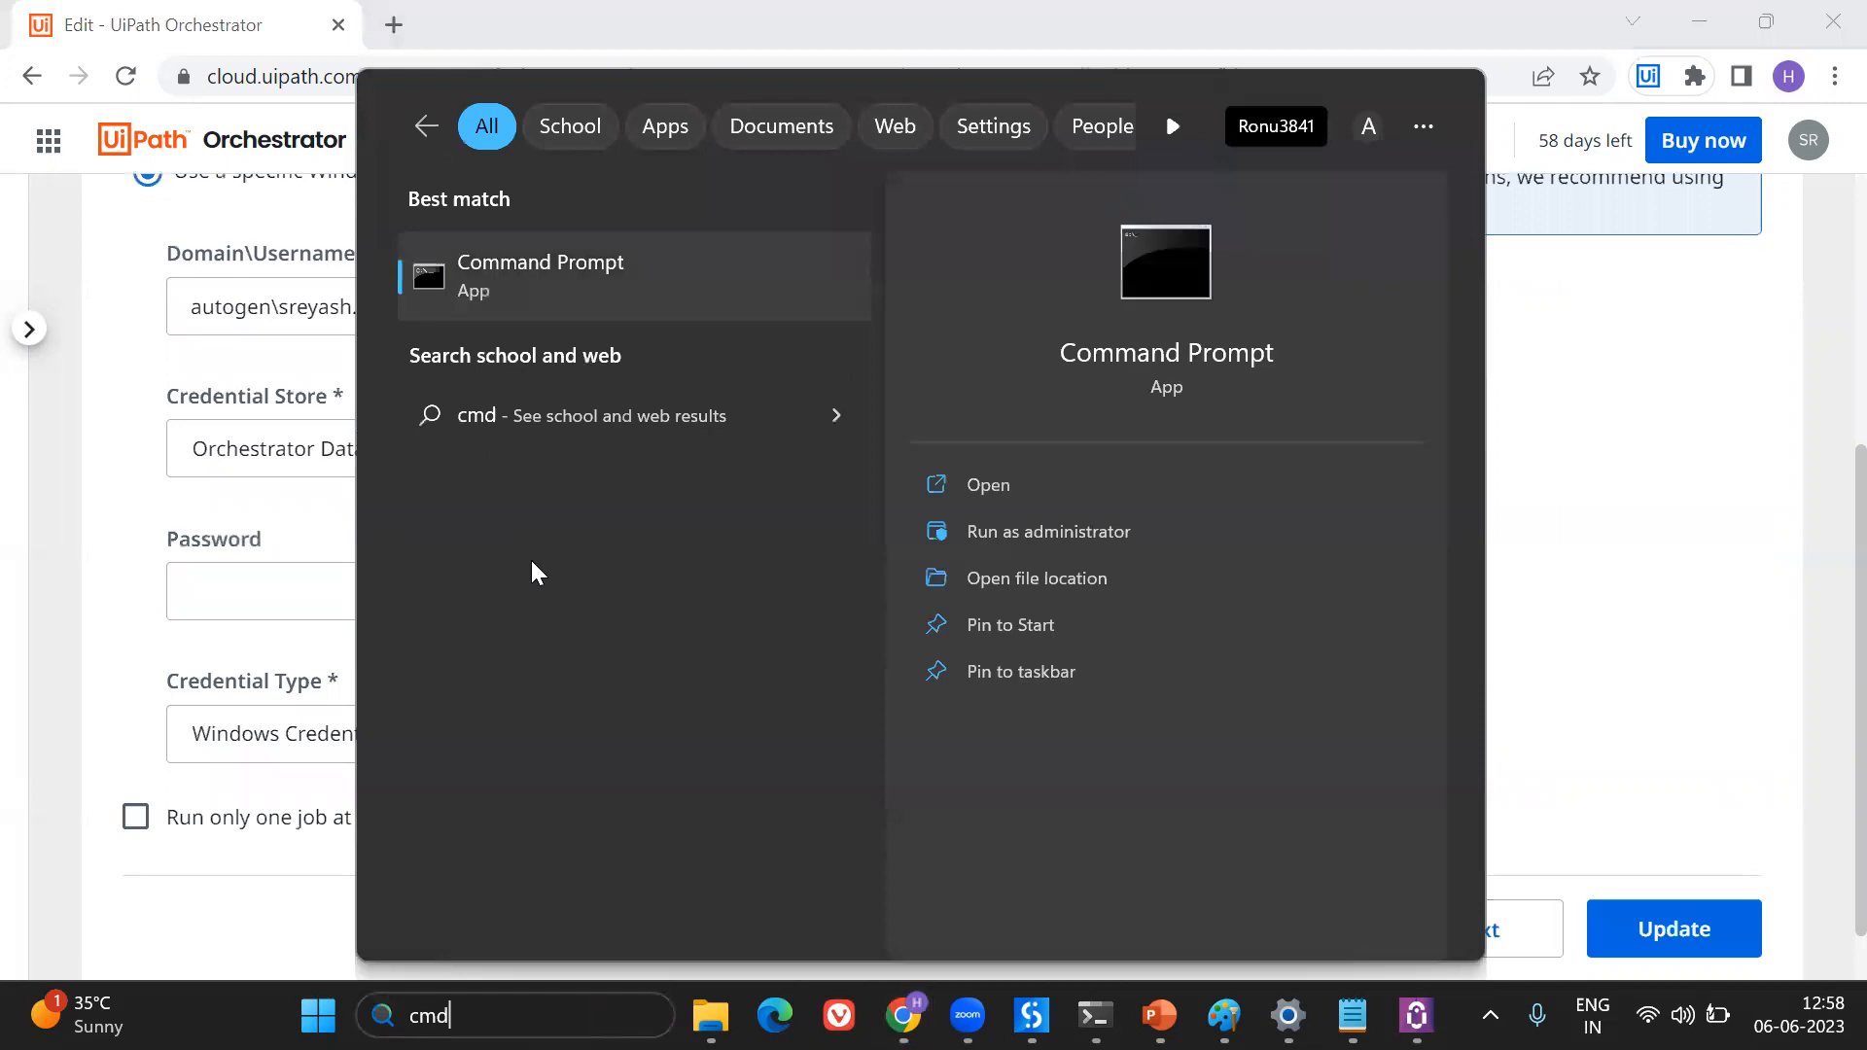
pyautogui.click(592, 297)
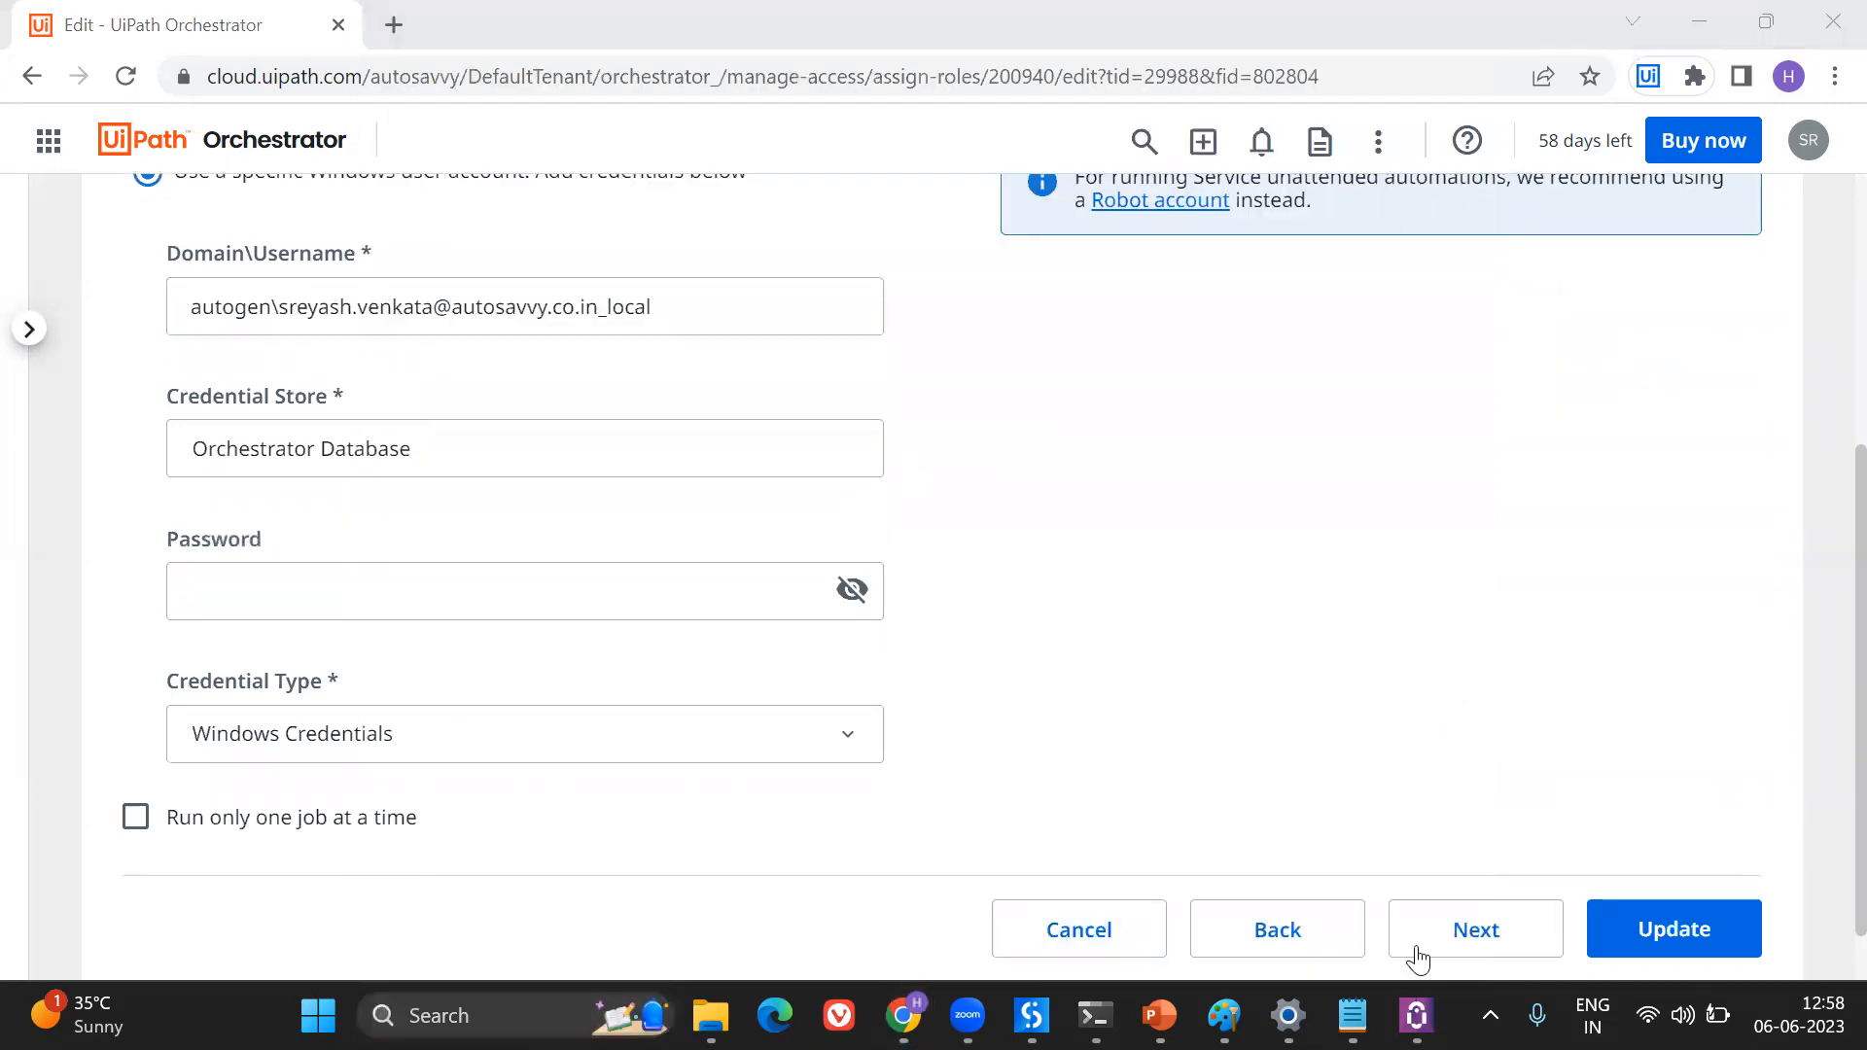
pyautogui.write('whoami')
pyautogui.press('Return')
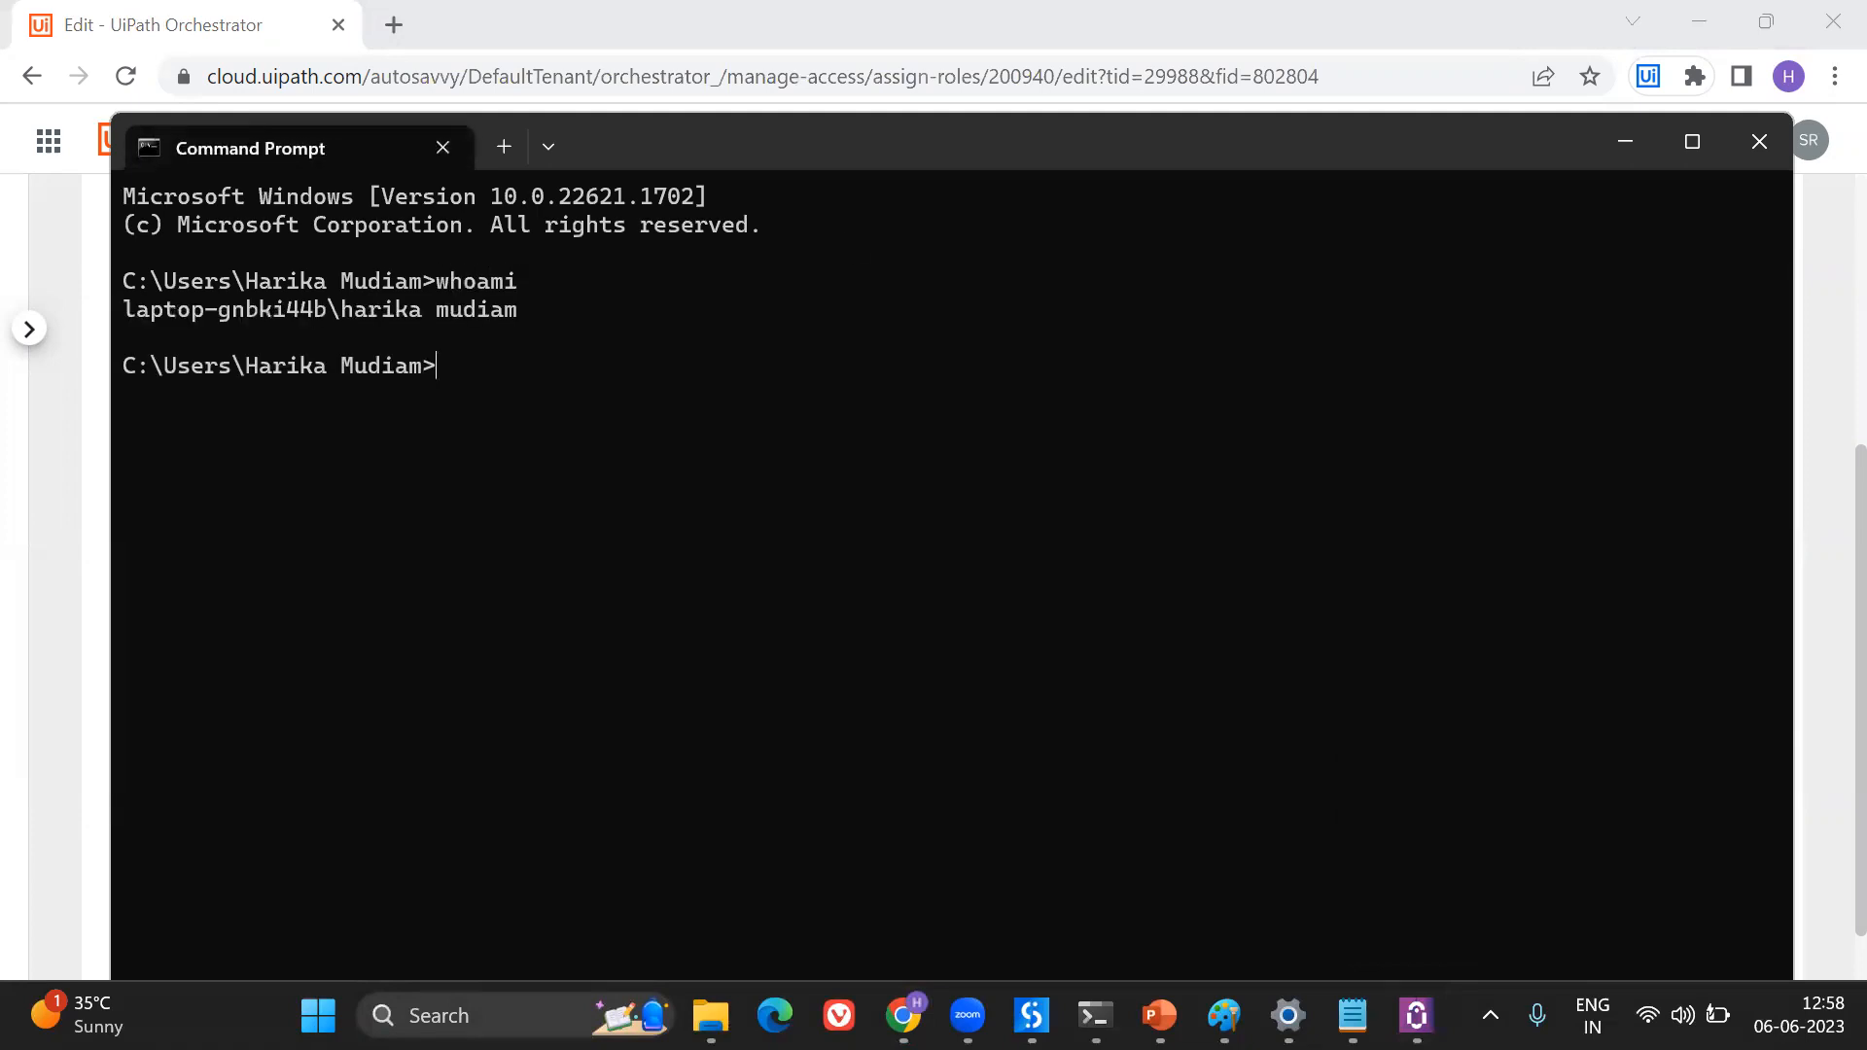
pyautogui.moveTo(514, 311); pyautogui.dragTo(140, 311)
pyautogui.click(125, 308)
pyautogui.click(92, 423)
# Replace the unattended Domain\Username with the copied Windows account, enter the account password, and save the user's setup
pyautogui.click(373, 574)
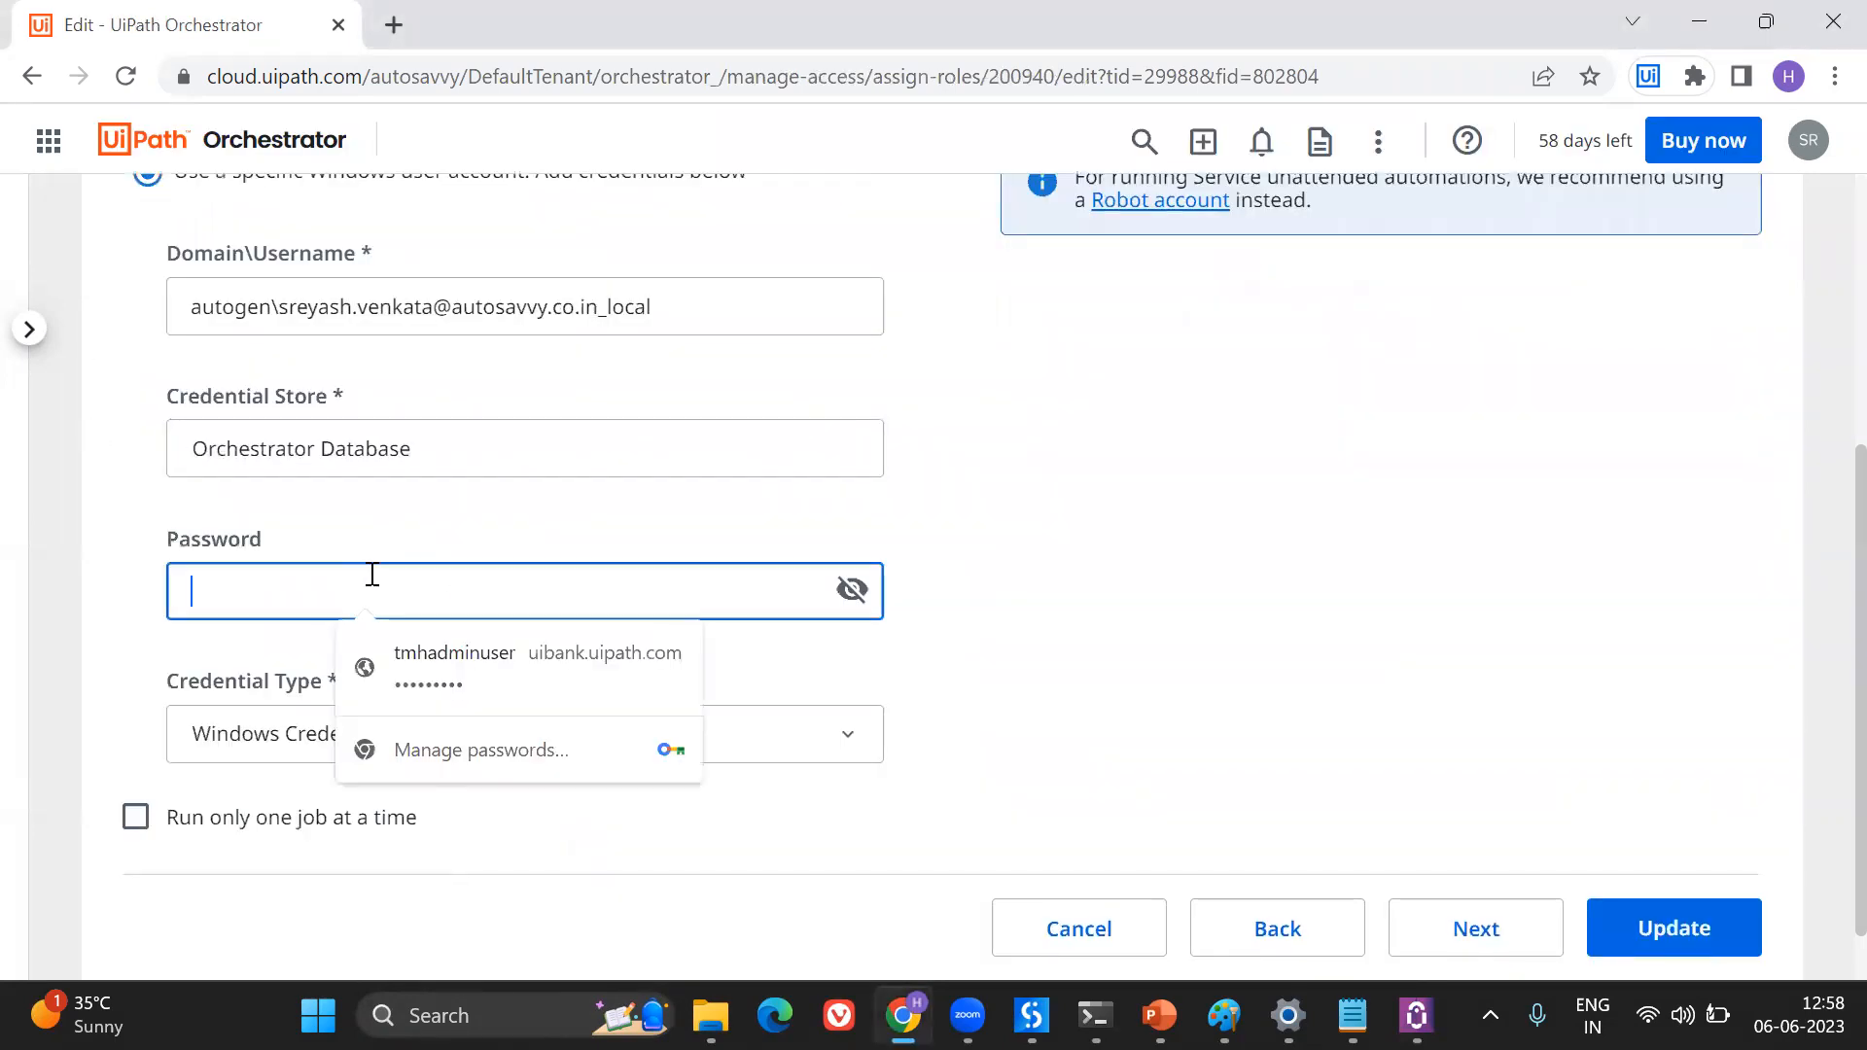
pyautogui.moveTo(733, 320); pyautogui.dragTo(2, 297)
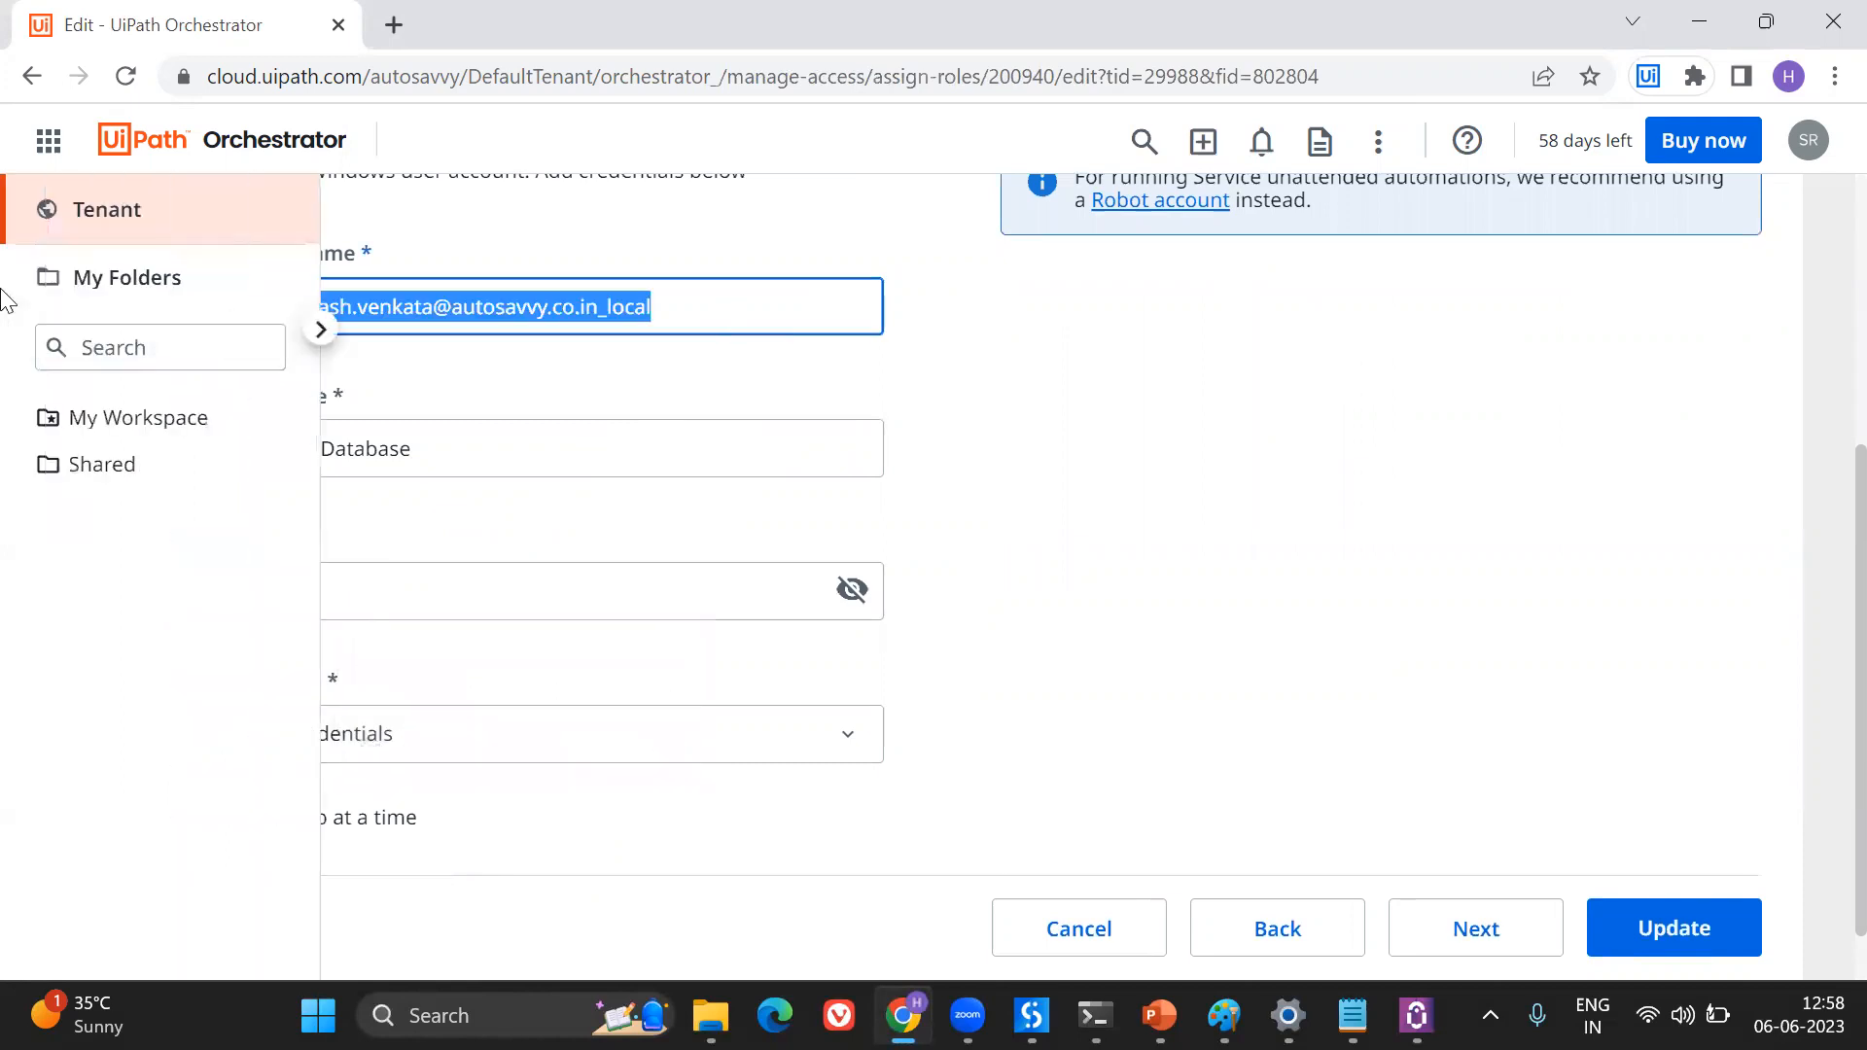
pyautogui.hotkey('ctrl', 'v')
pyautogui.click(358, 574)
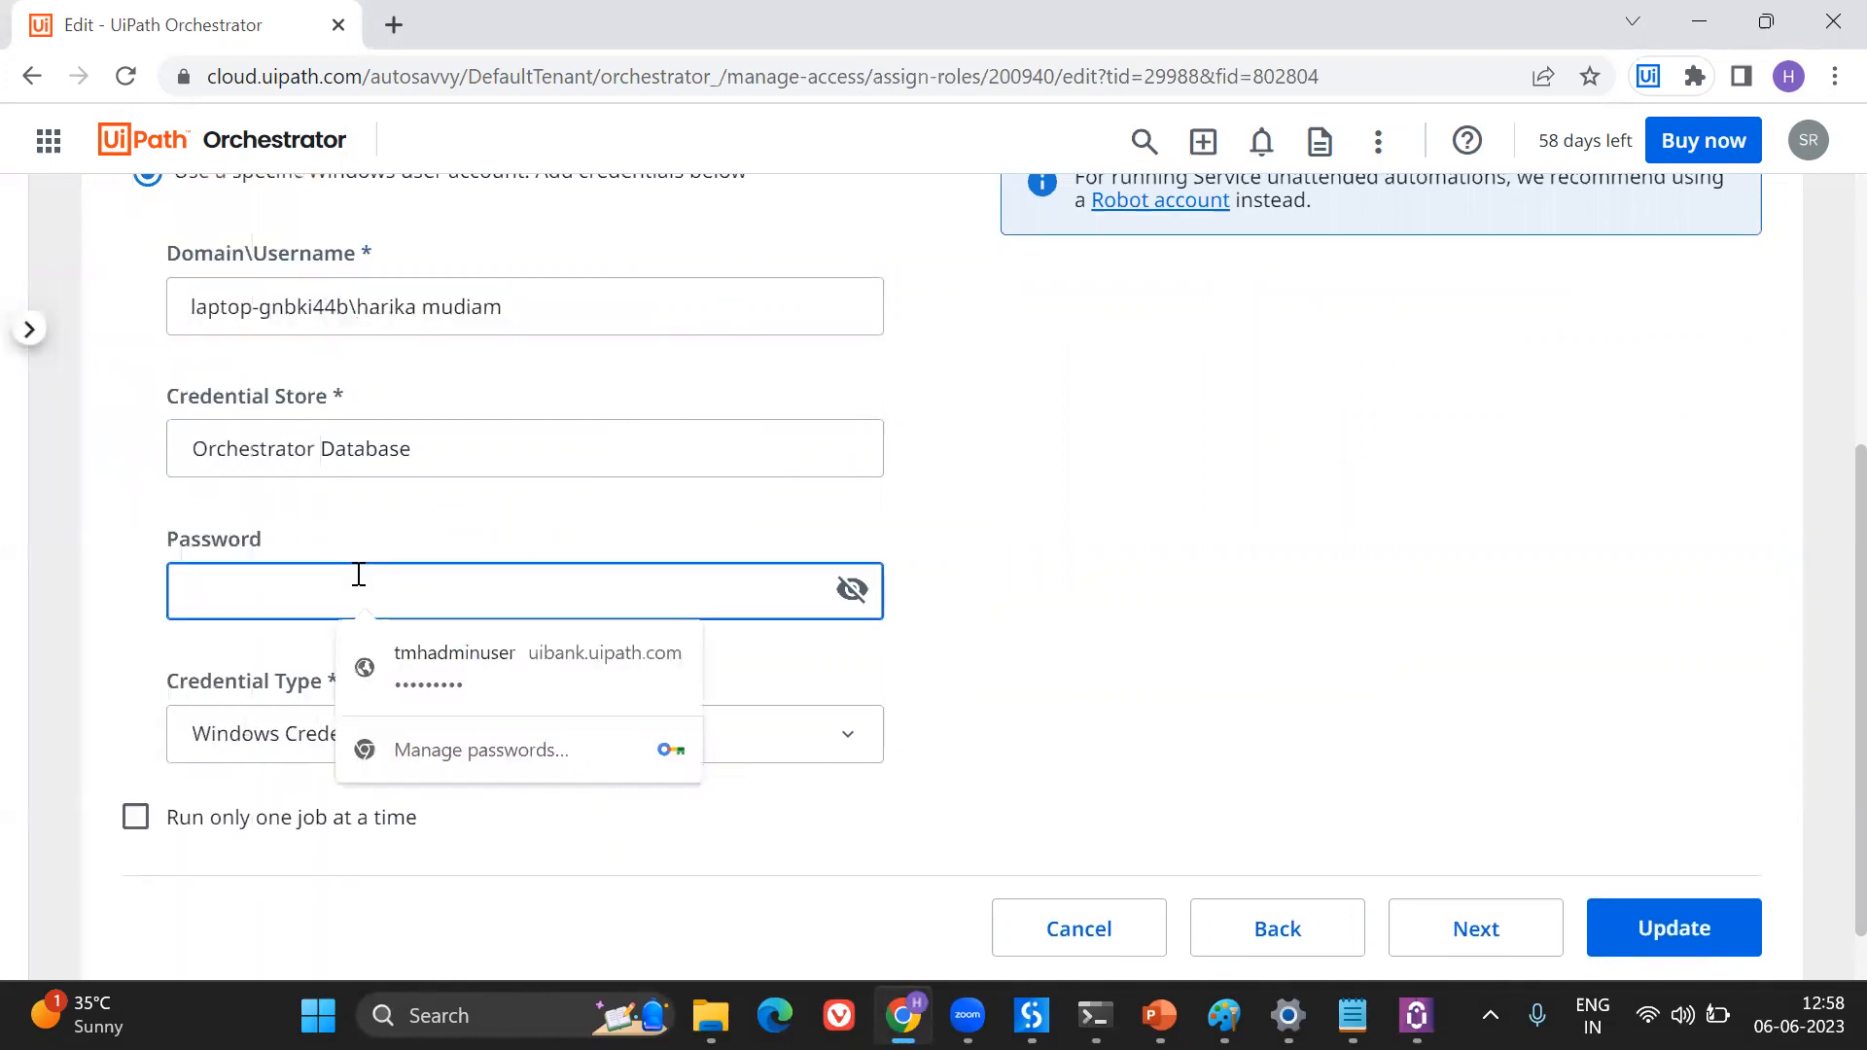
pyautogui.write('•••')
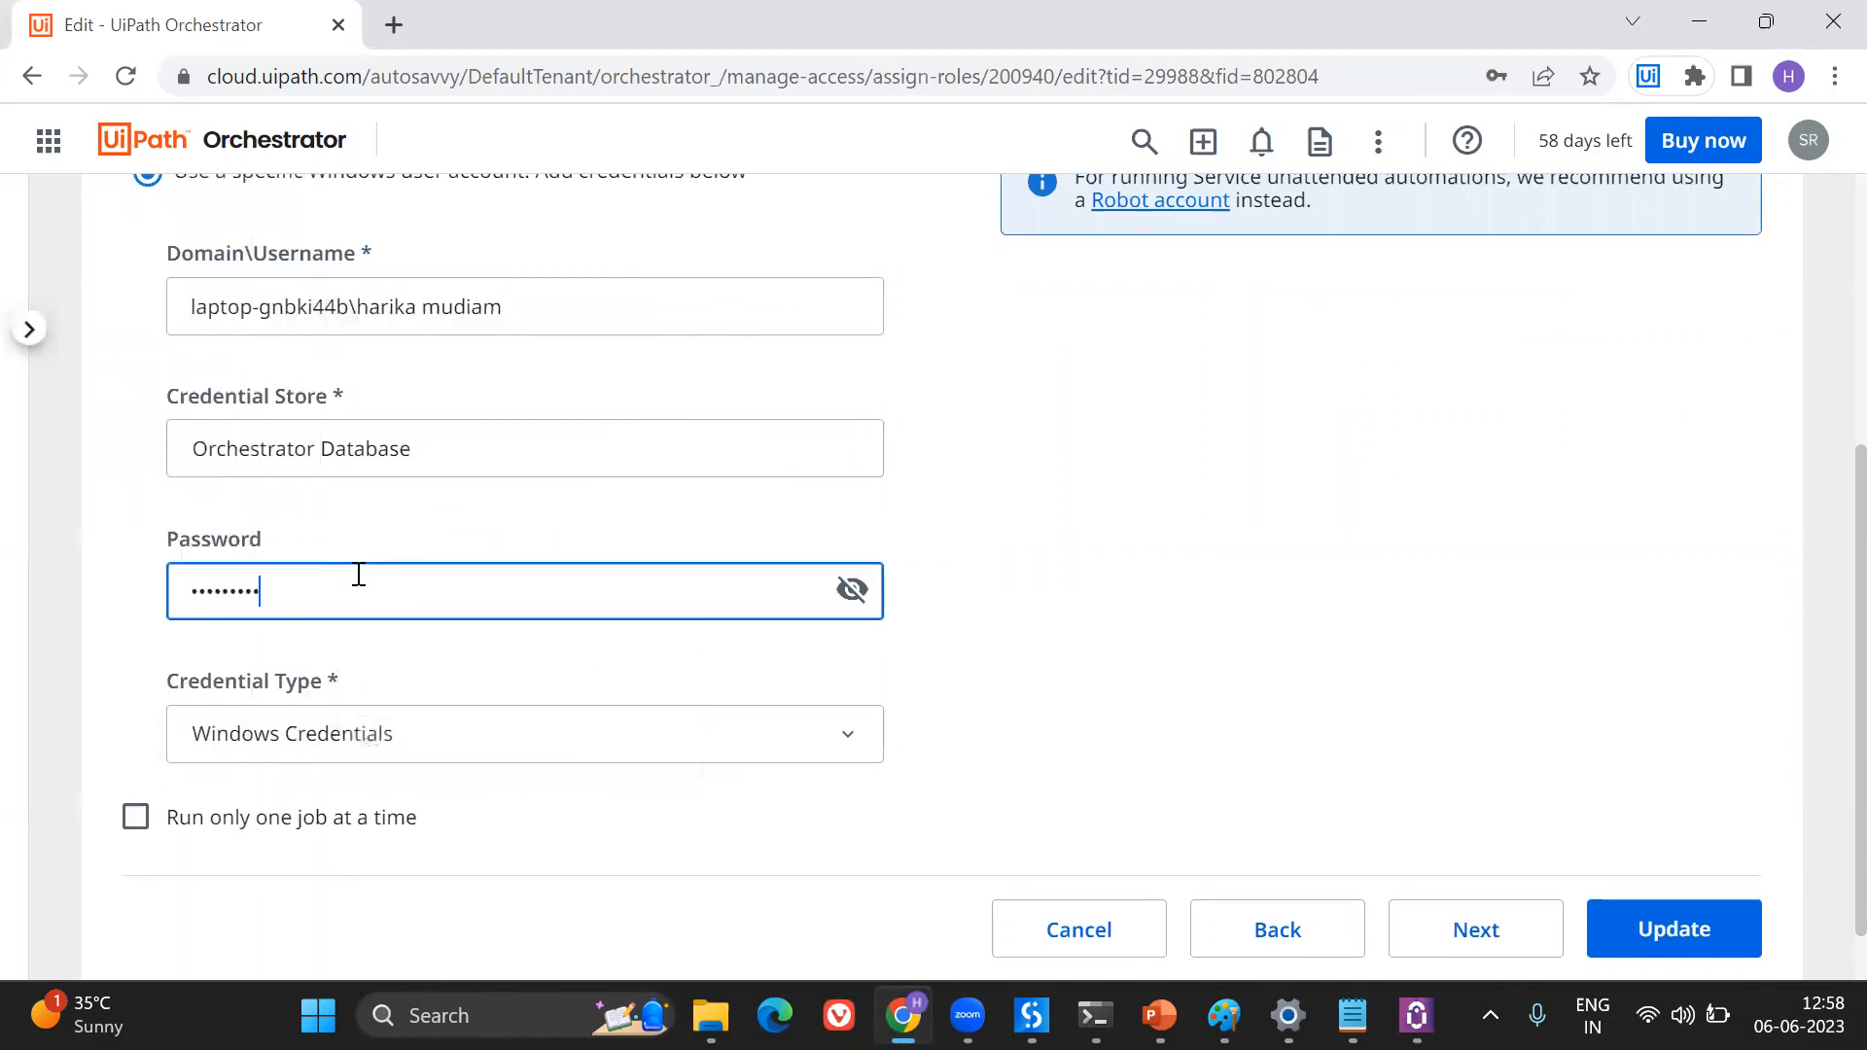
pyautogui.click(1475, 943)
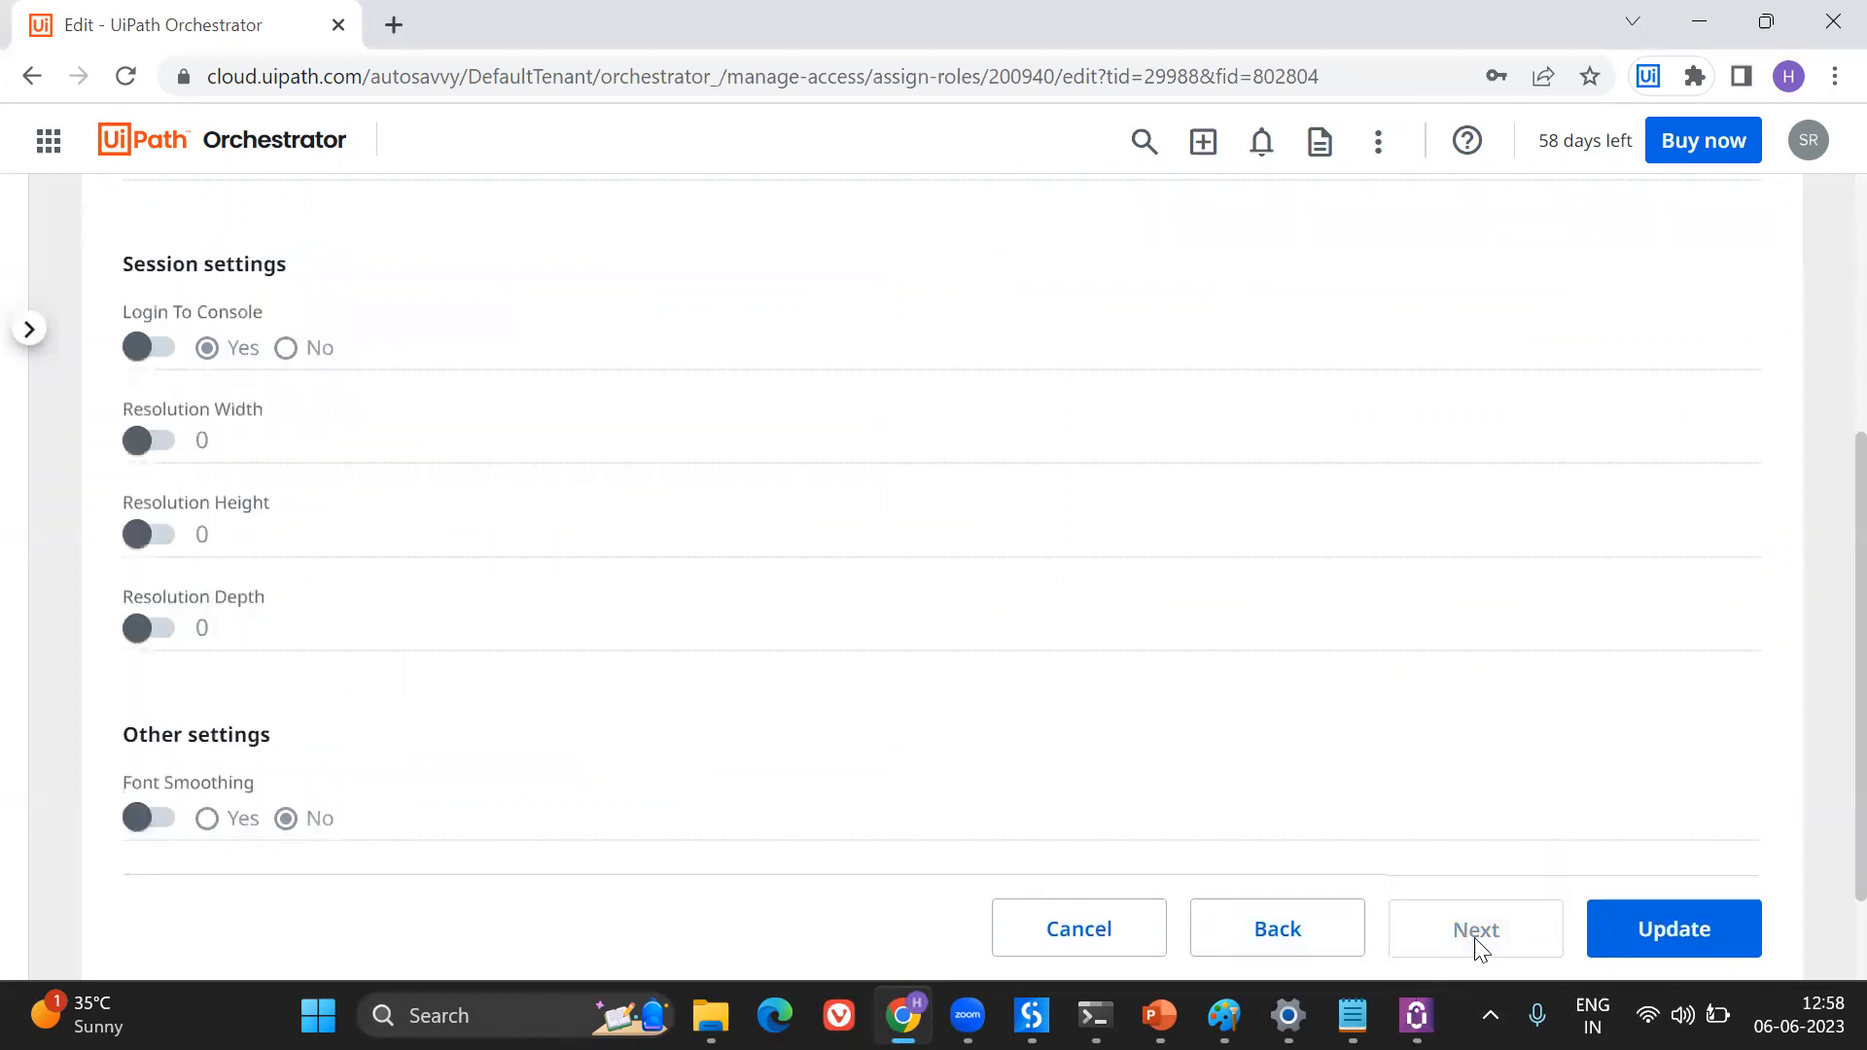
pyautogui.click(1633, 941)
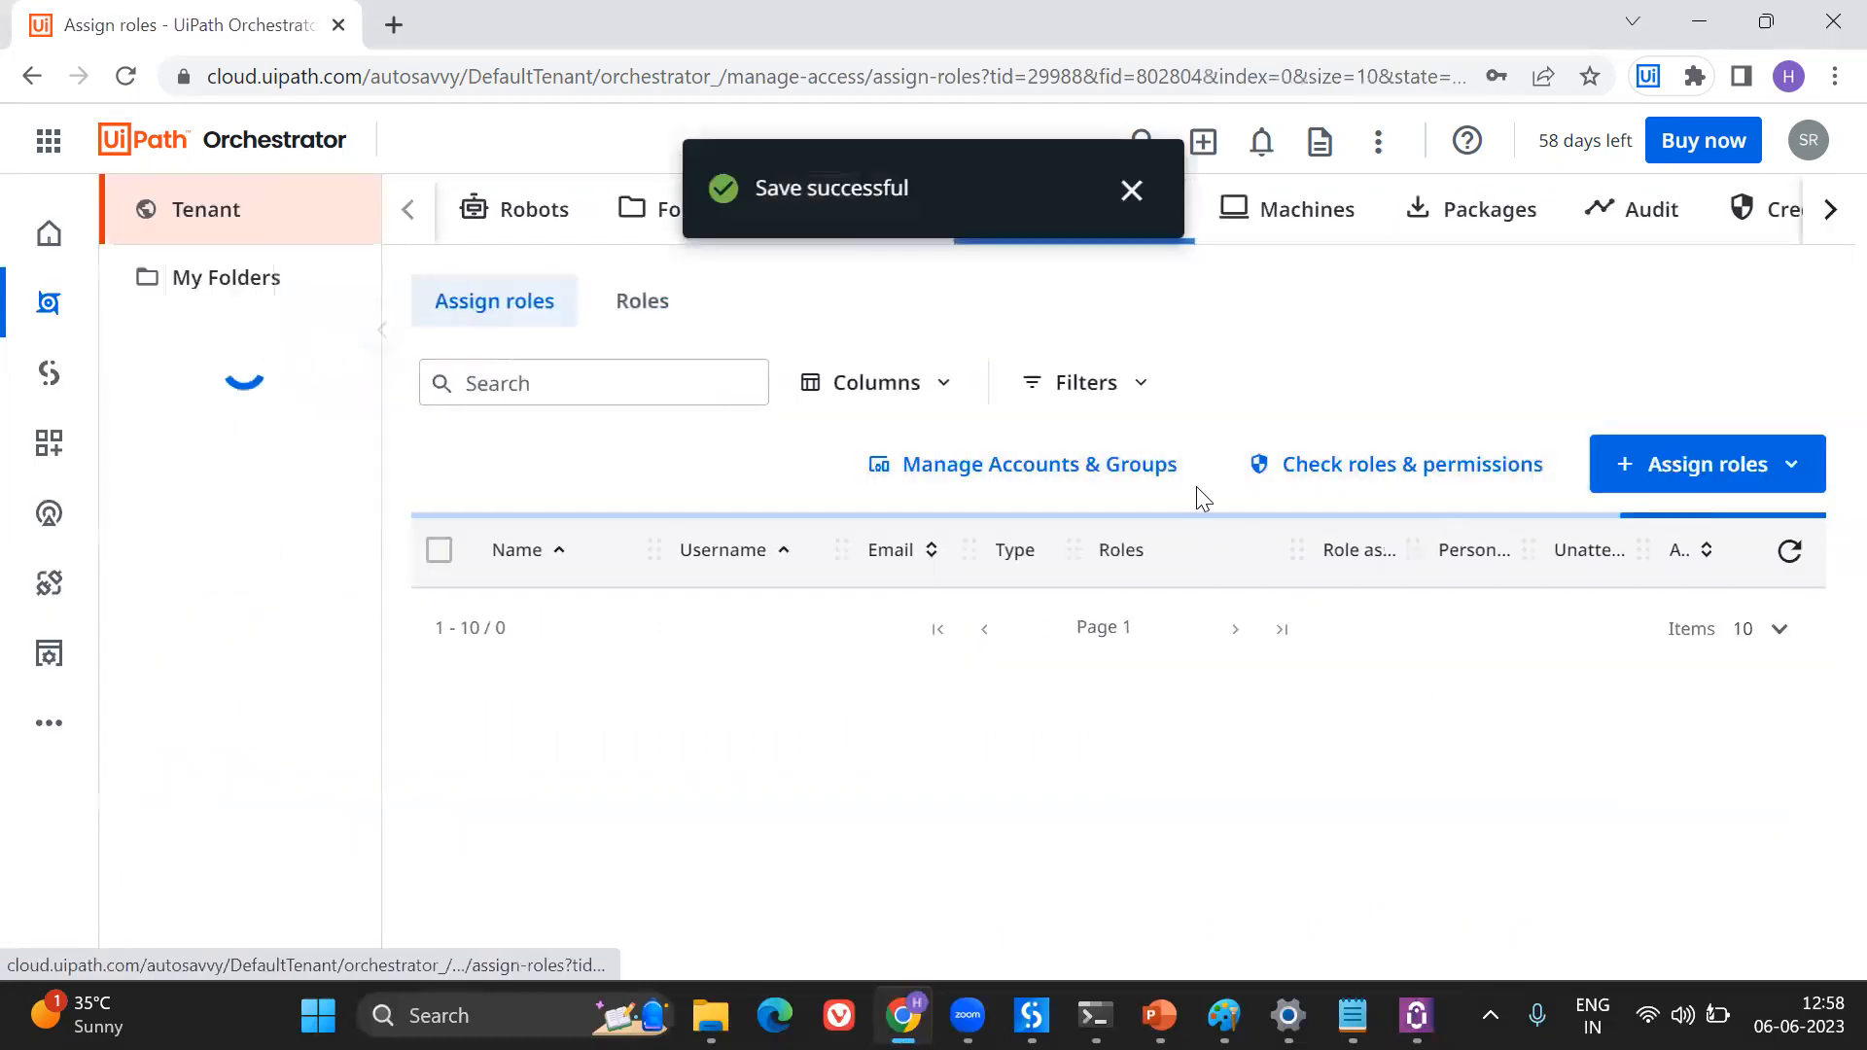
# Check the tenant's configured robots and machines, and open the TriggerDemo time trigger in My Workspace for editing
pyautogui.click(551, 197)
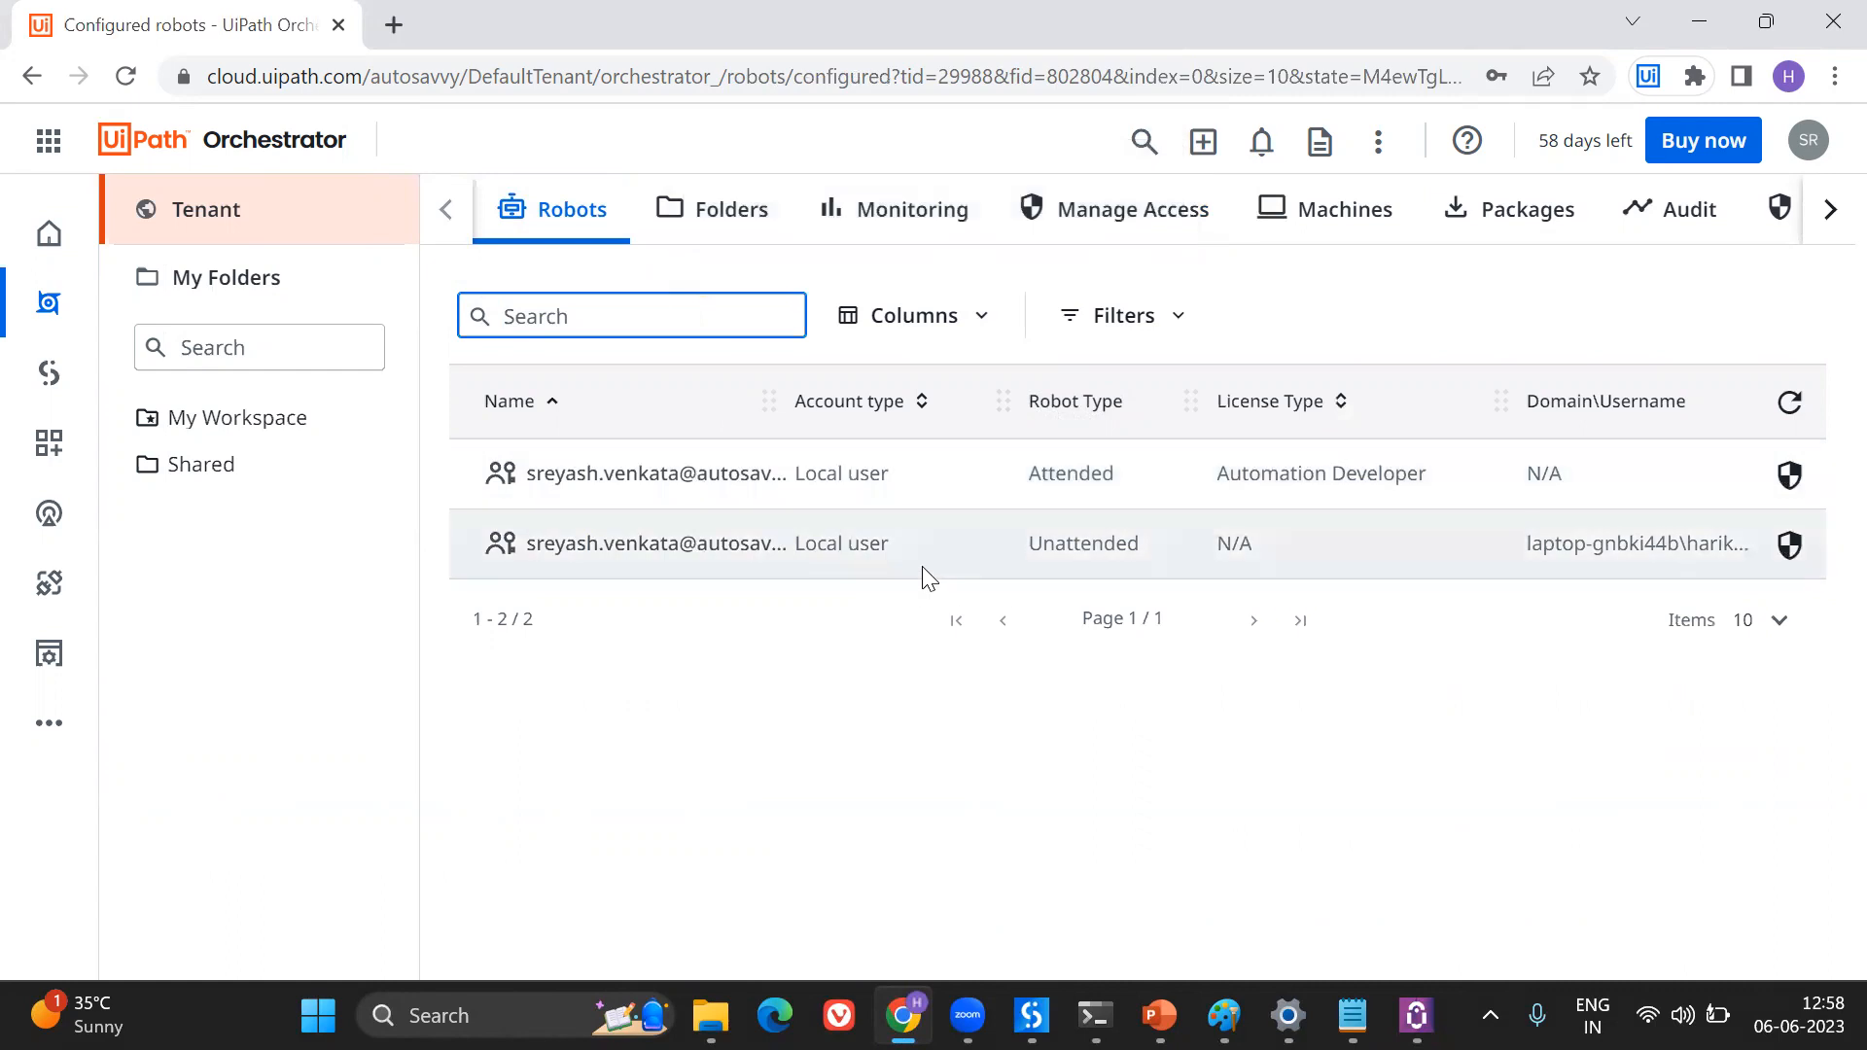
pyautogui.click(1292, 234)
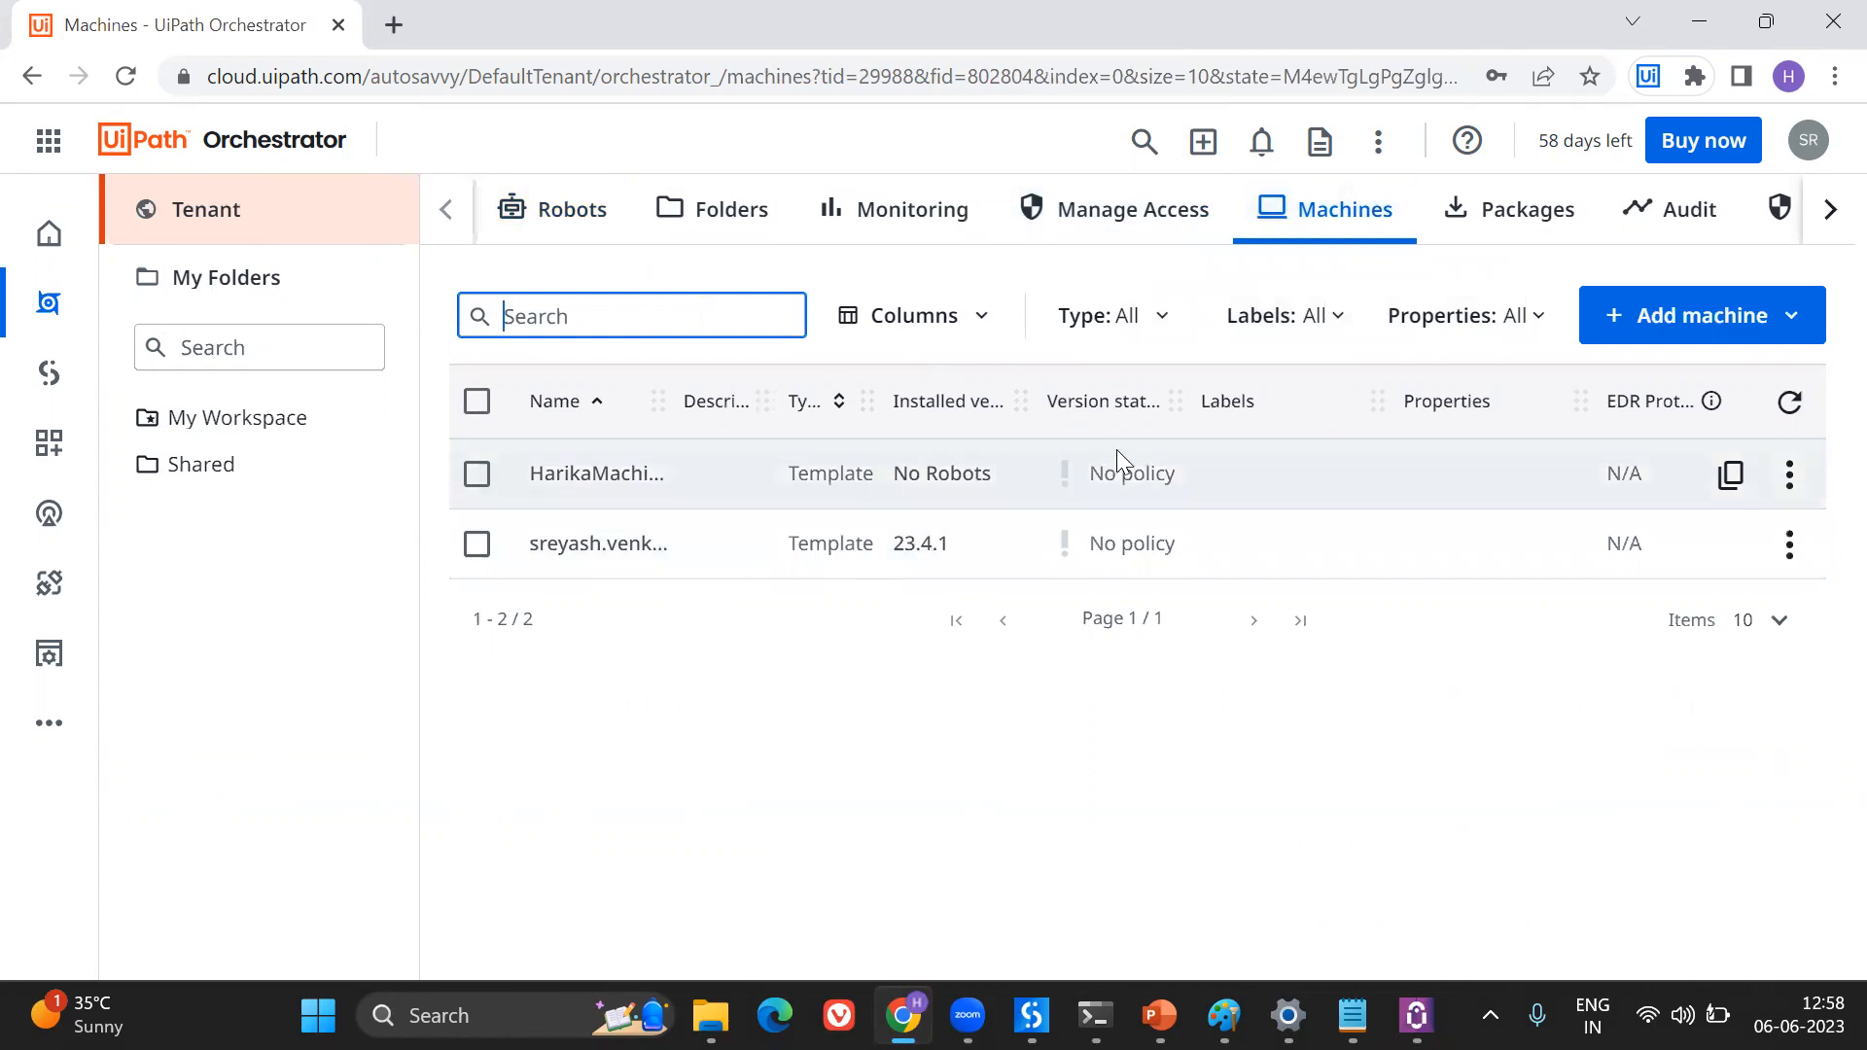
pyautogui.click(235, 424)
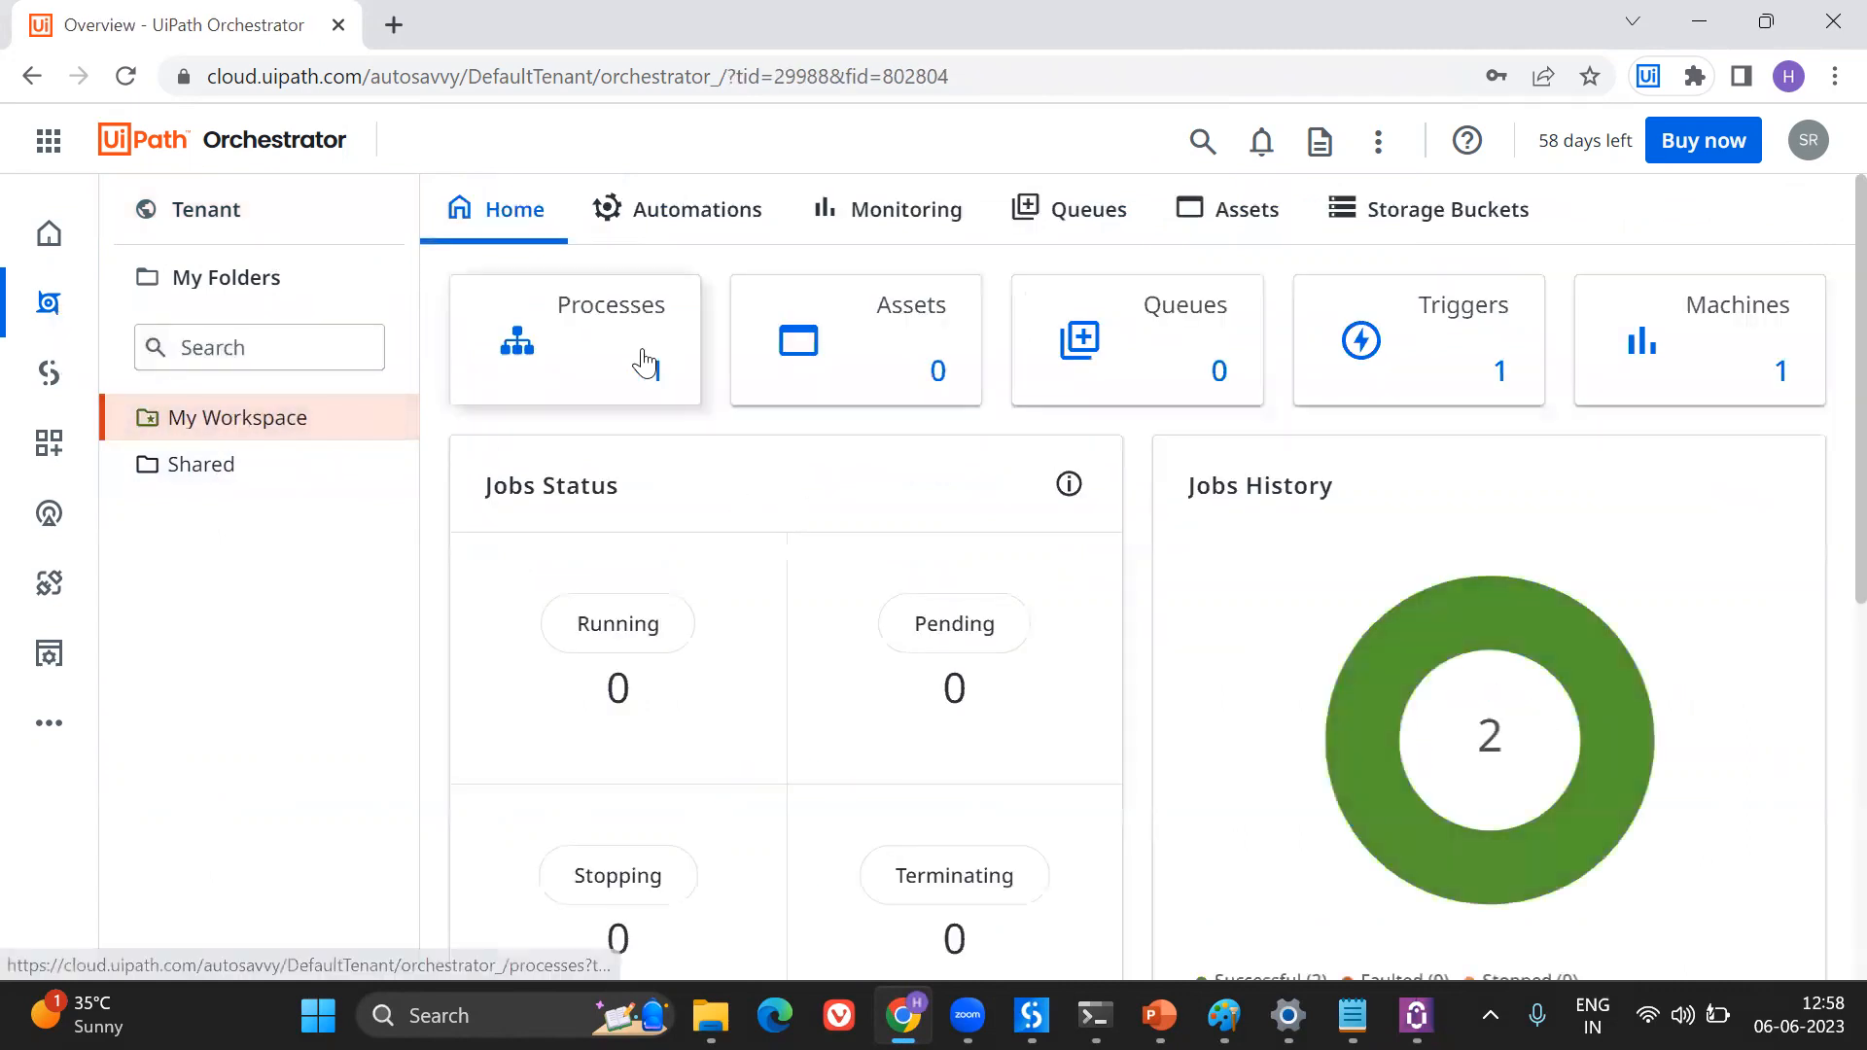
pyautogui.click(644, 361)
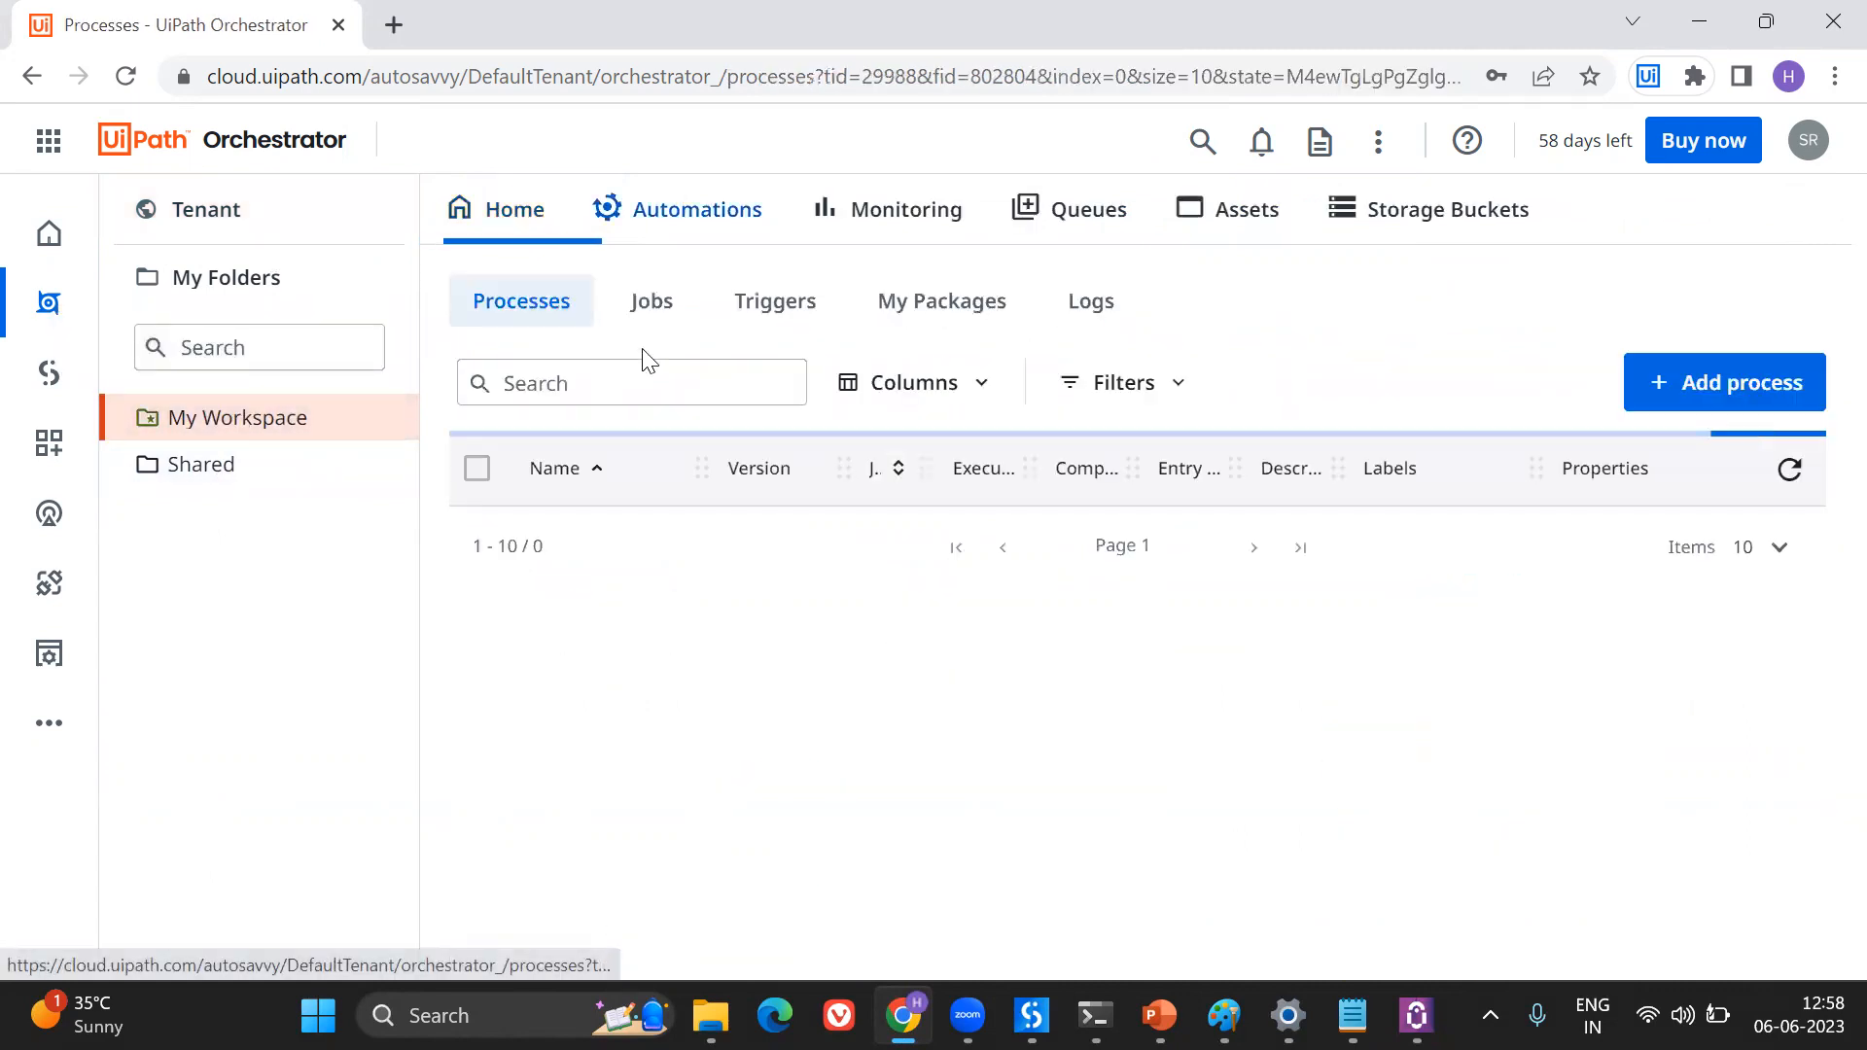
pyautogui.click(765, 313)
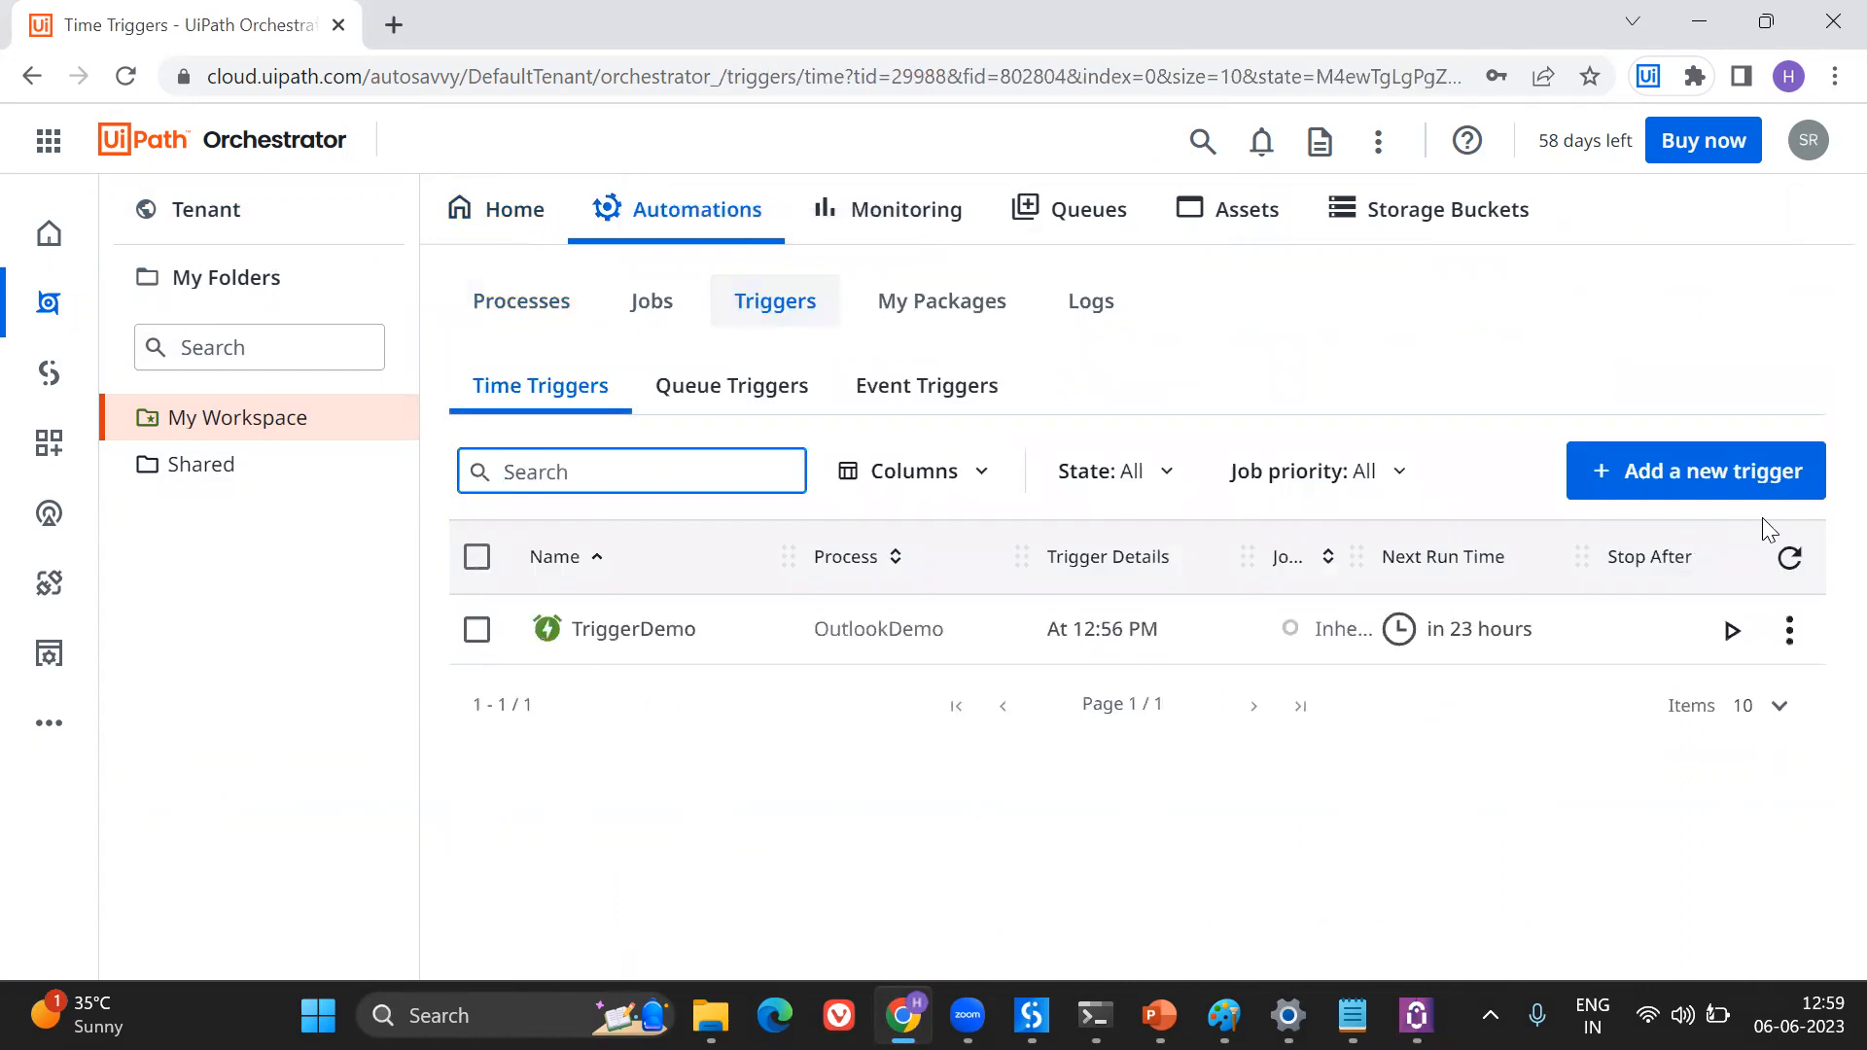
pyautogui.click(1792, 631)
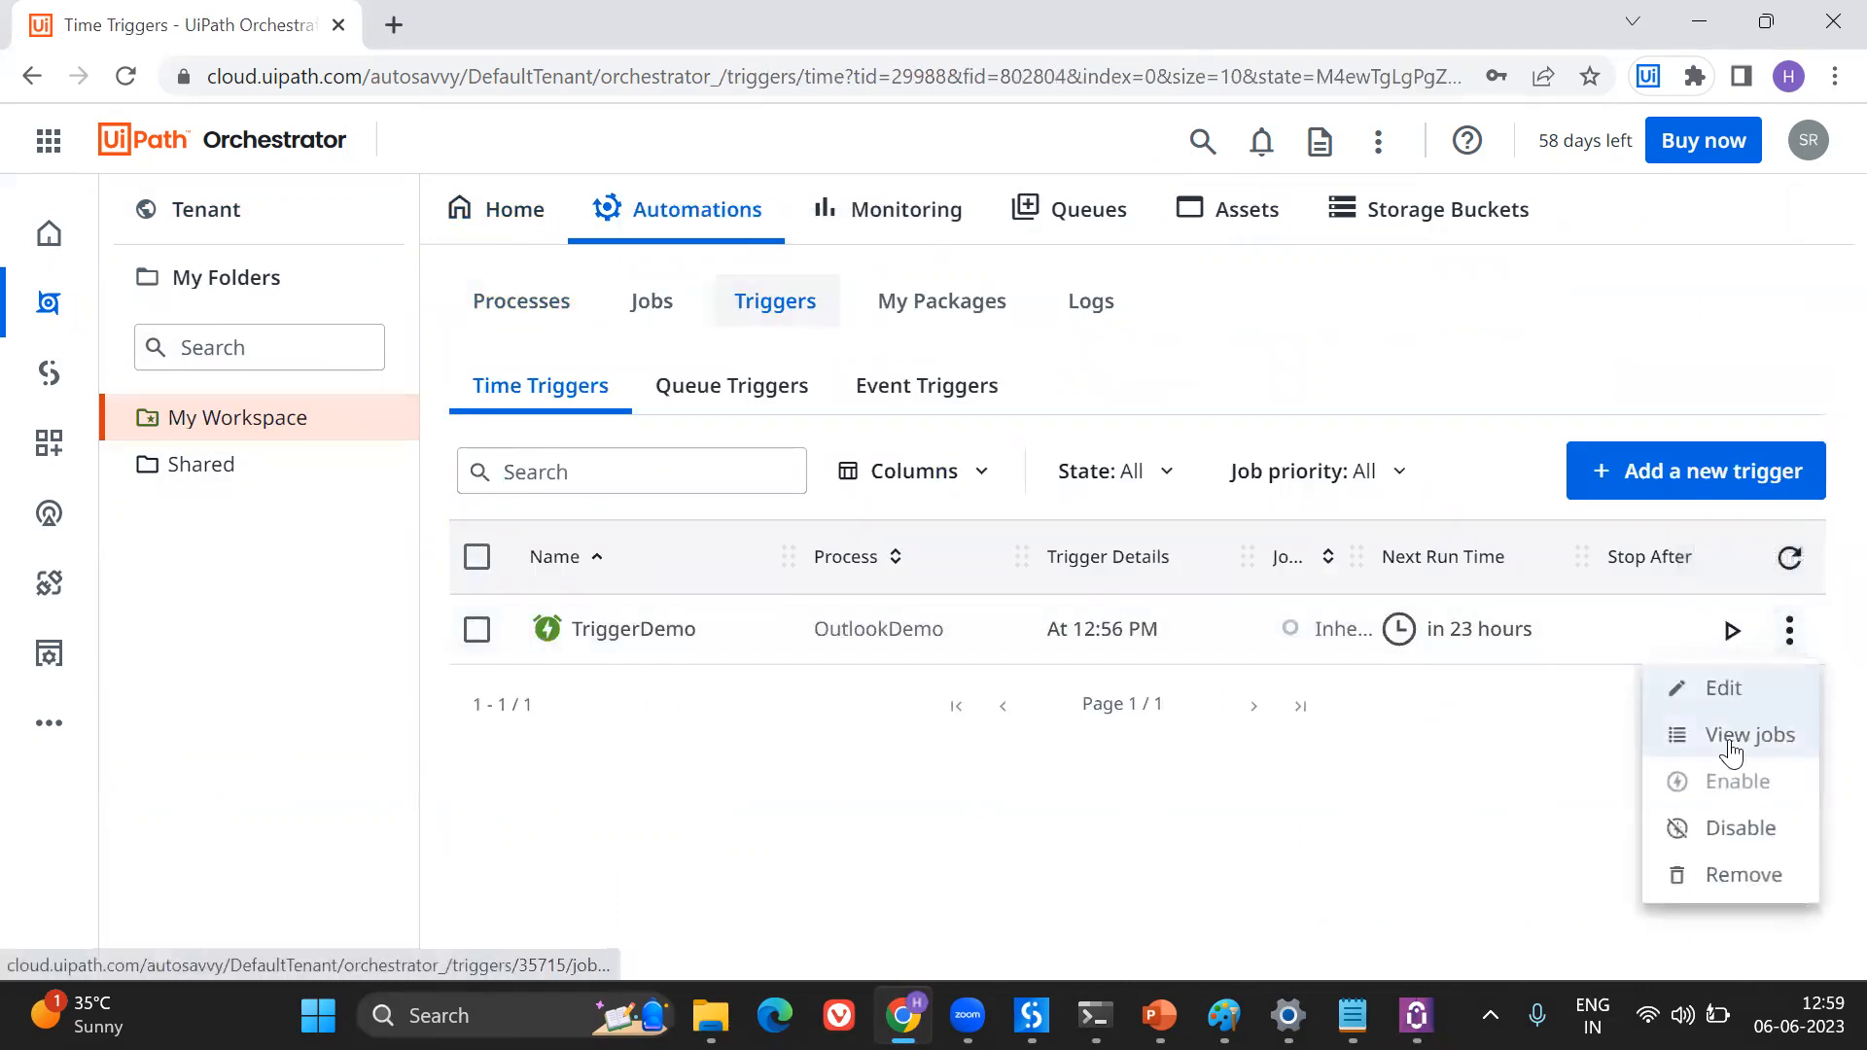
pyautogui.click(1726, 693)
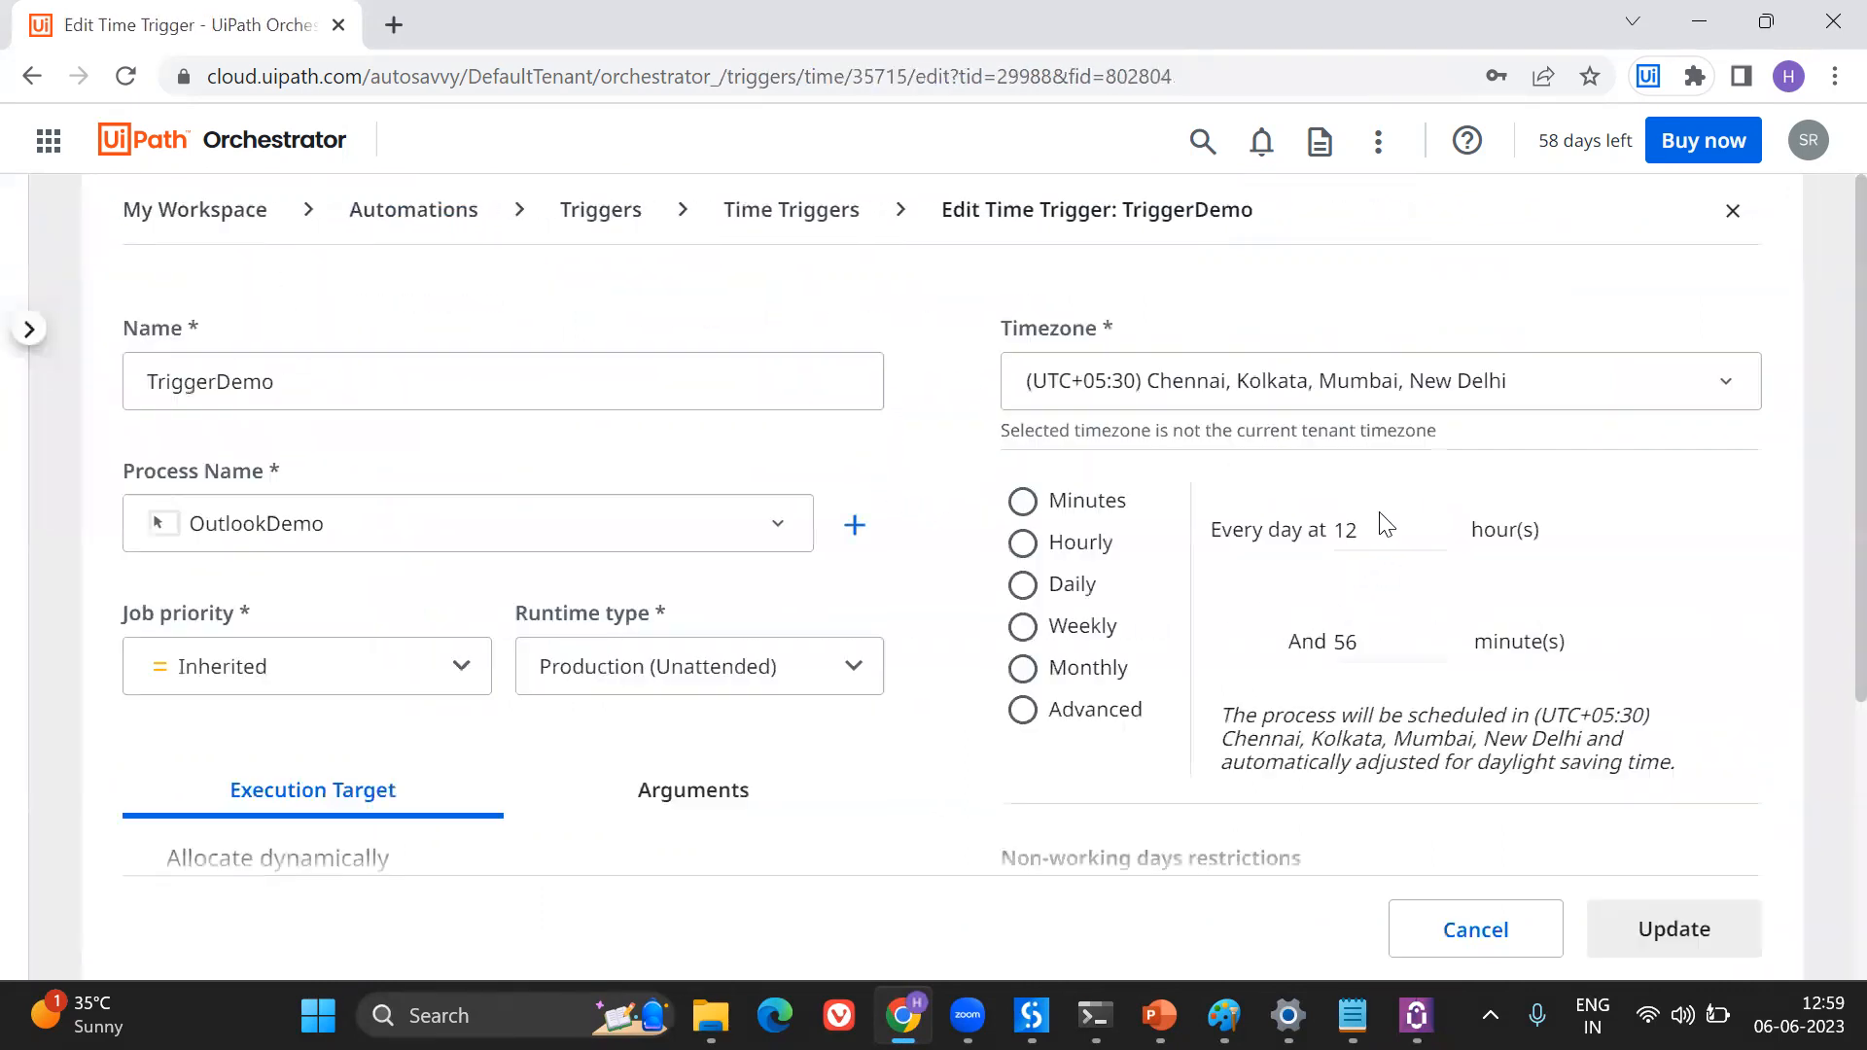
# Reschedule TriggerDemo to run every day at hour 13 and minute 00, and save the trigger
pyautogui.click(1381, 523)
pyautogui.press('BackSpace')
pyautogui.write('3')
pyautogui.click(1385, 644)
pyautogui.press('BackSpace')
pyautogui.press('BackSpace')
pyautogui.write('00')
pyautogui.click(1674, 931)
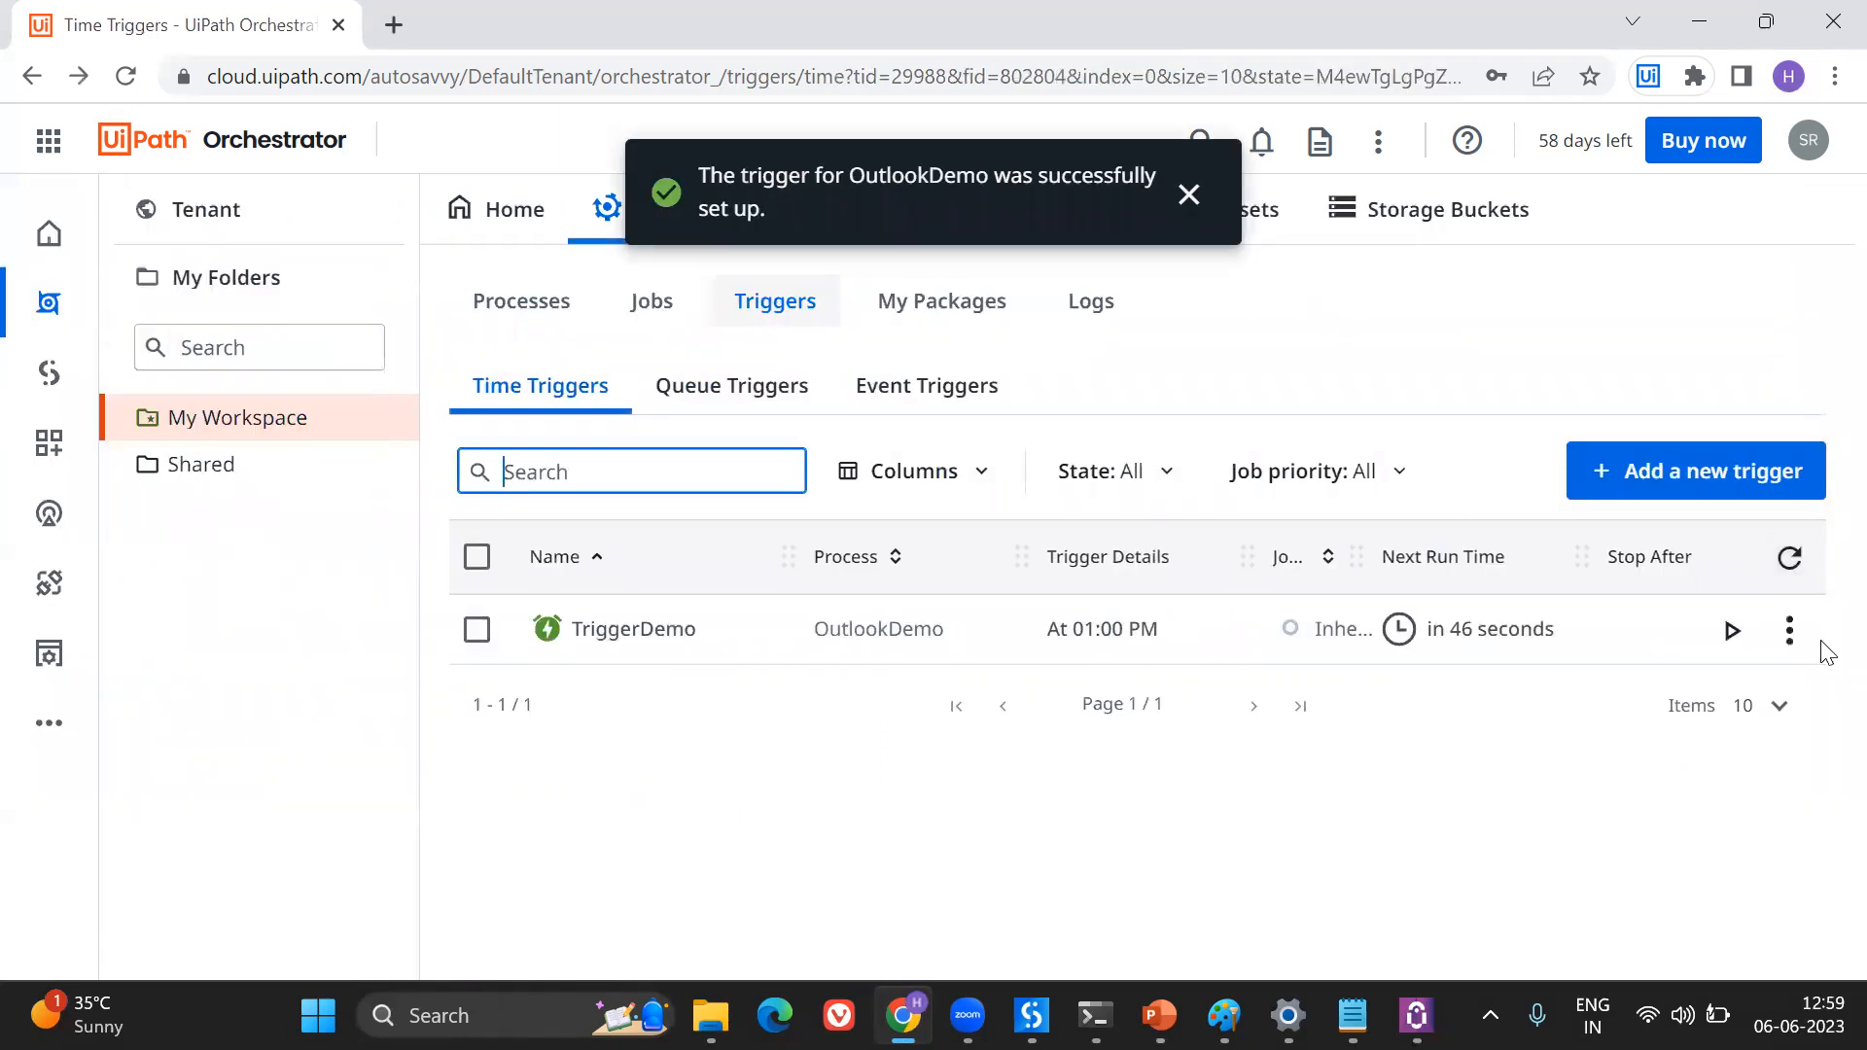
# Refresh the workspace's time trigger and job lists to follow the countdown to TriggerDemo's next run
pyautogui.click(1794, 561)
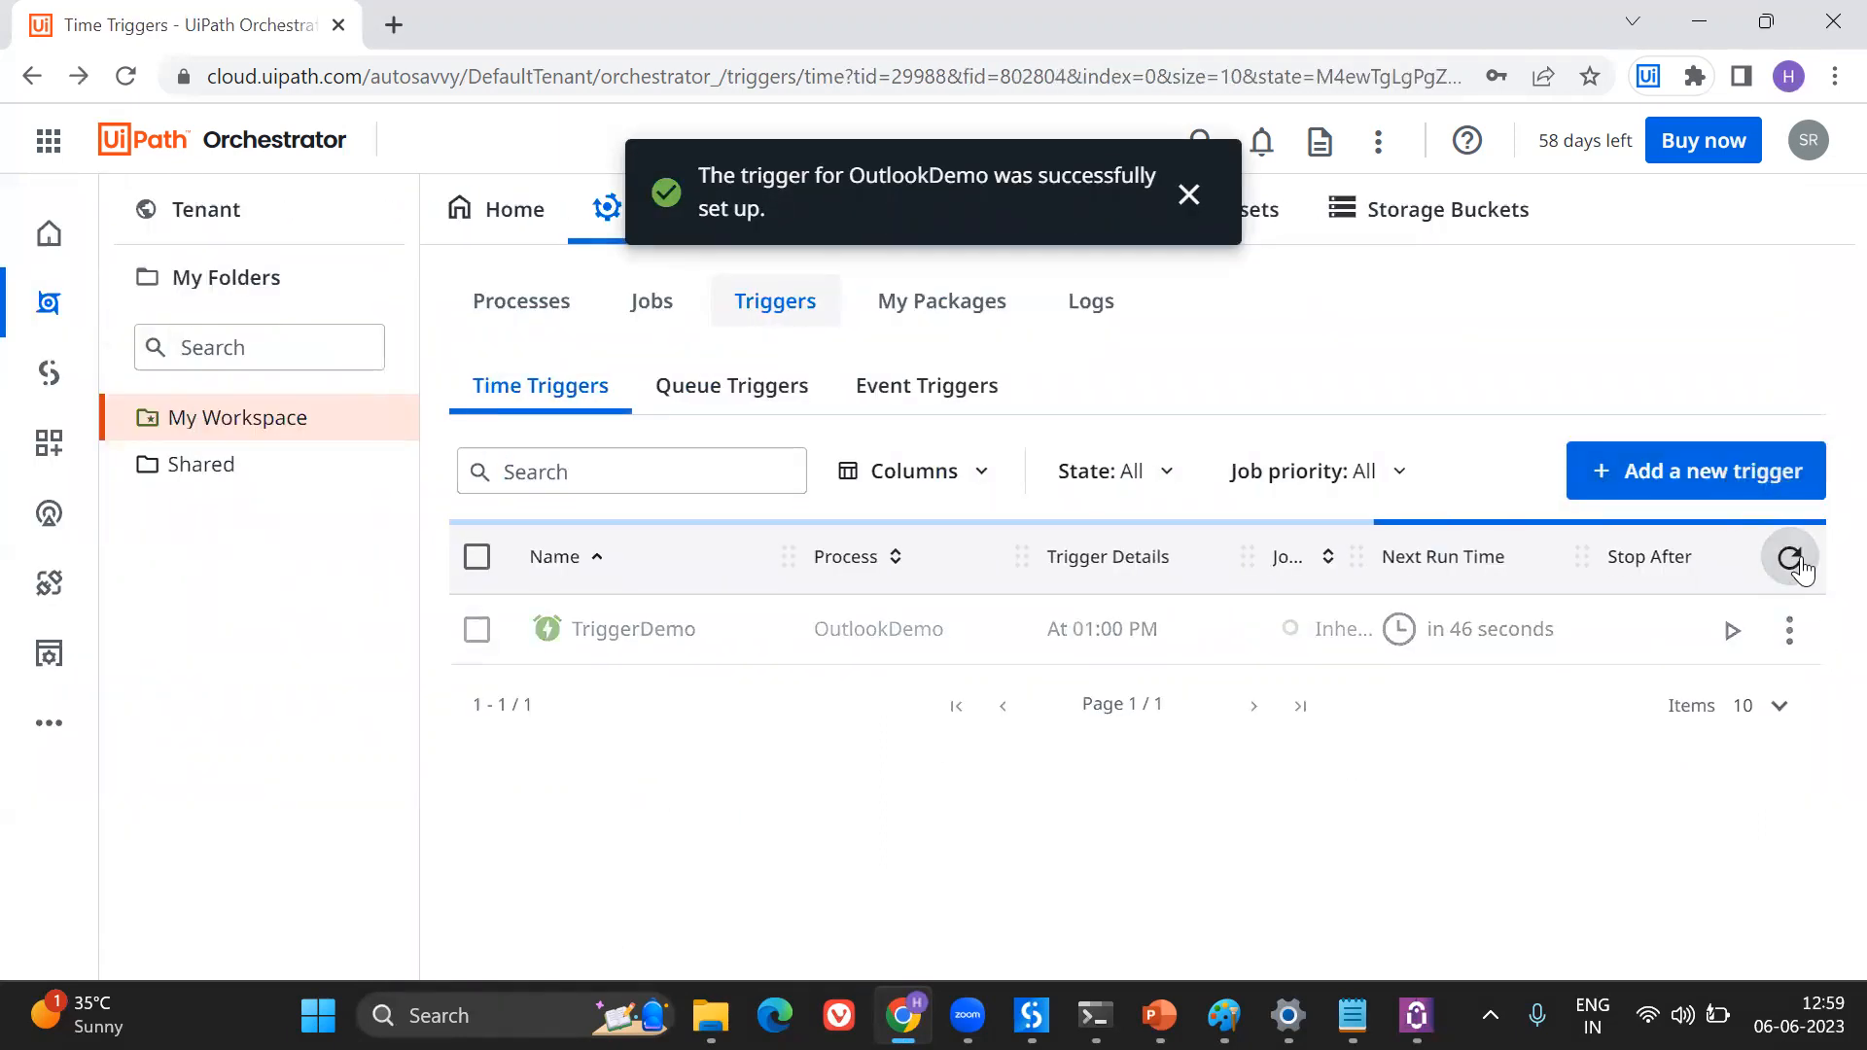
pyautogui.click(627, 316)
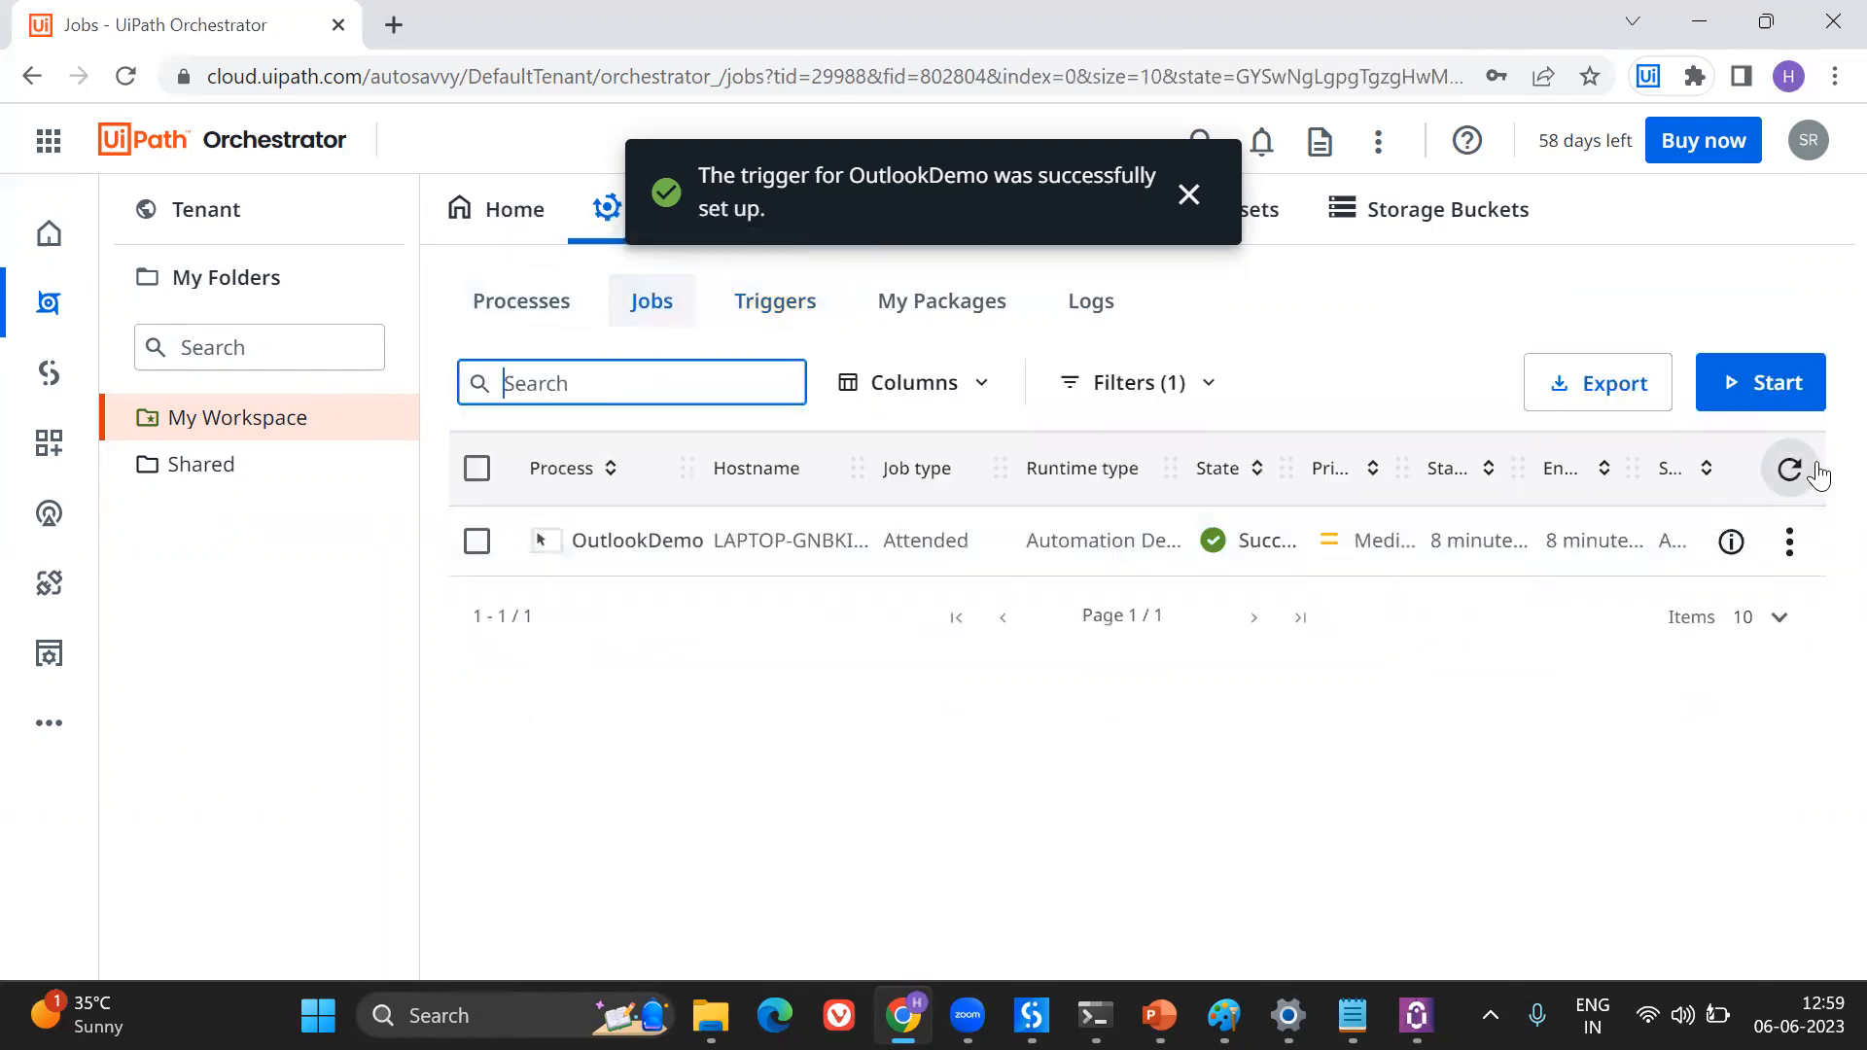
pyautogui.click(1814, 470)
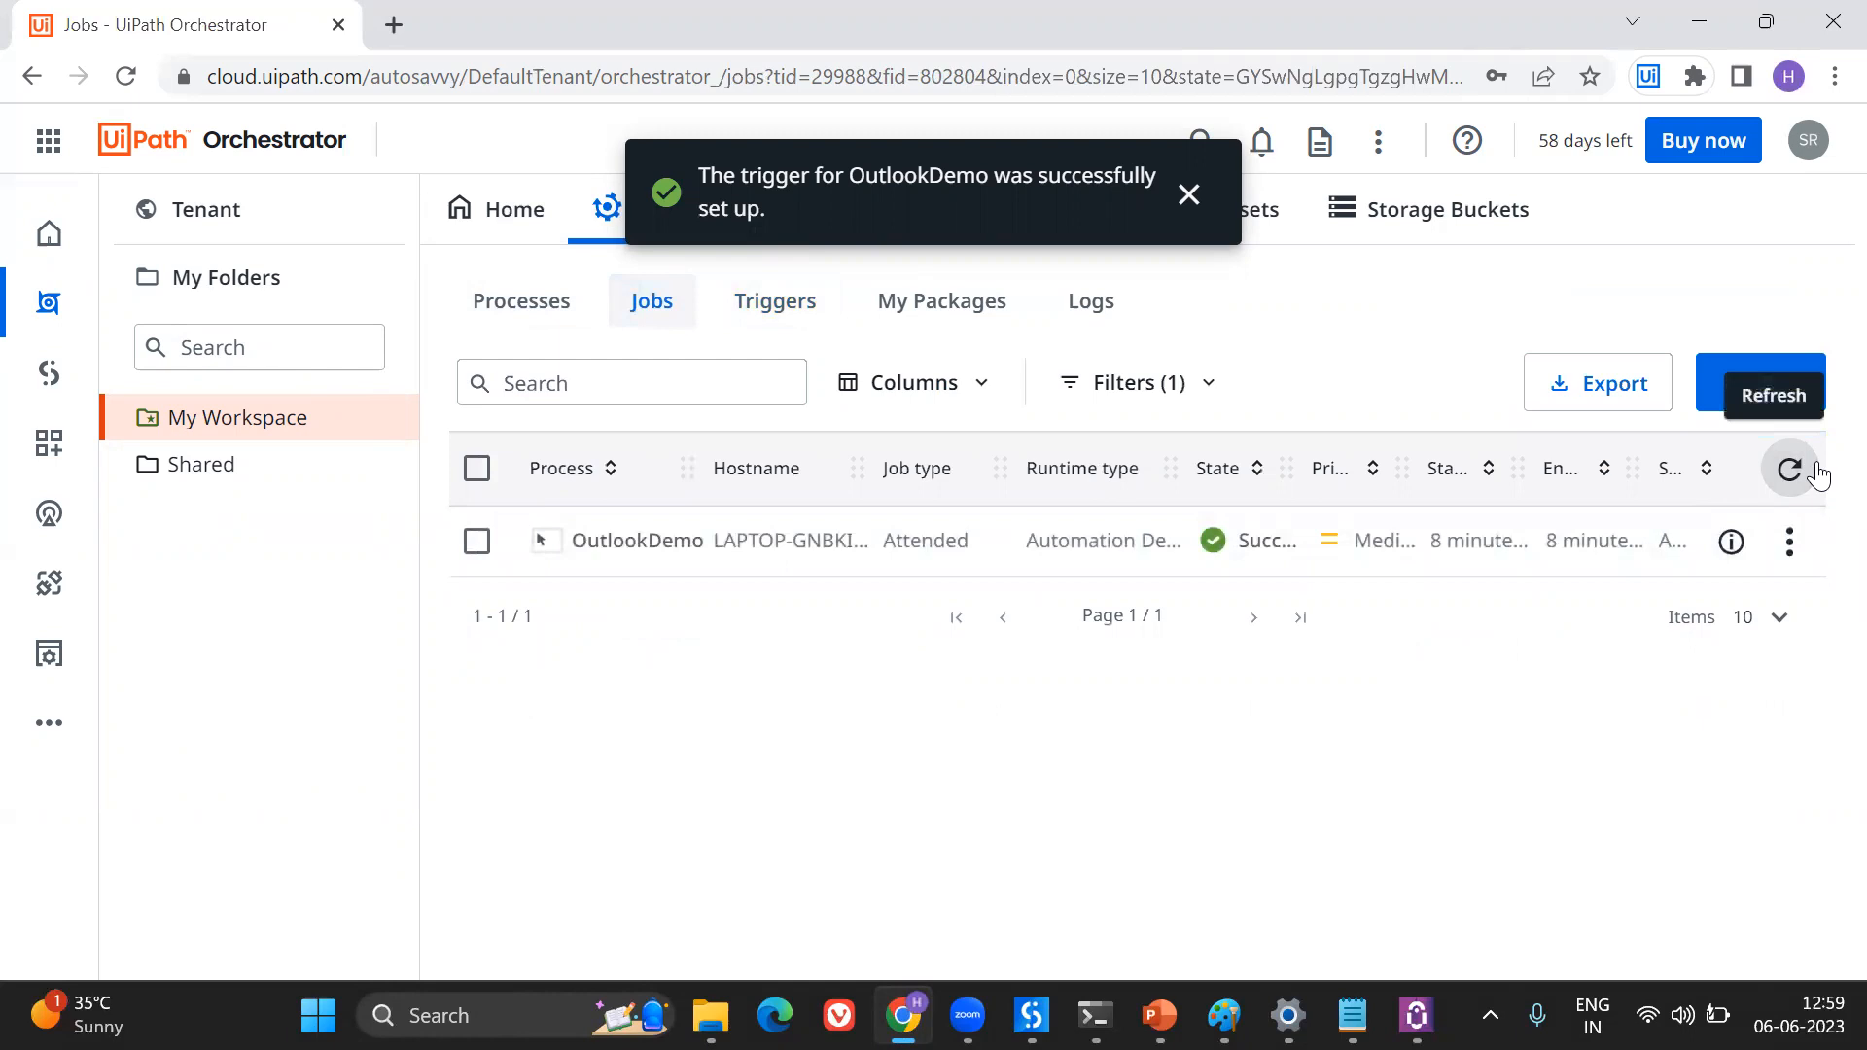
pyautogui.click(768, 309)
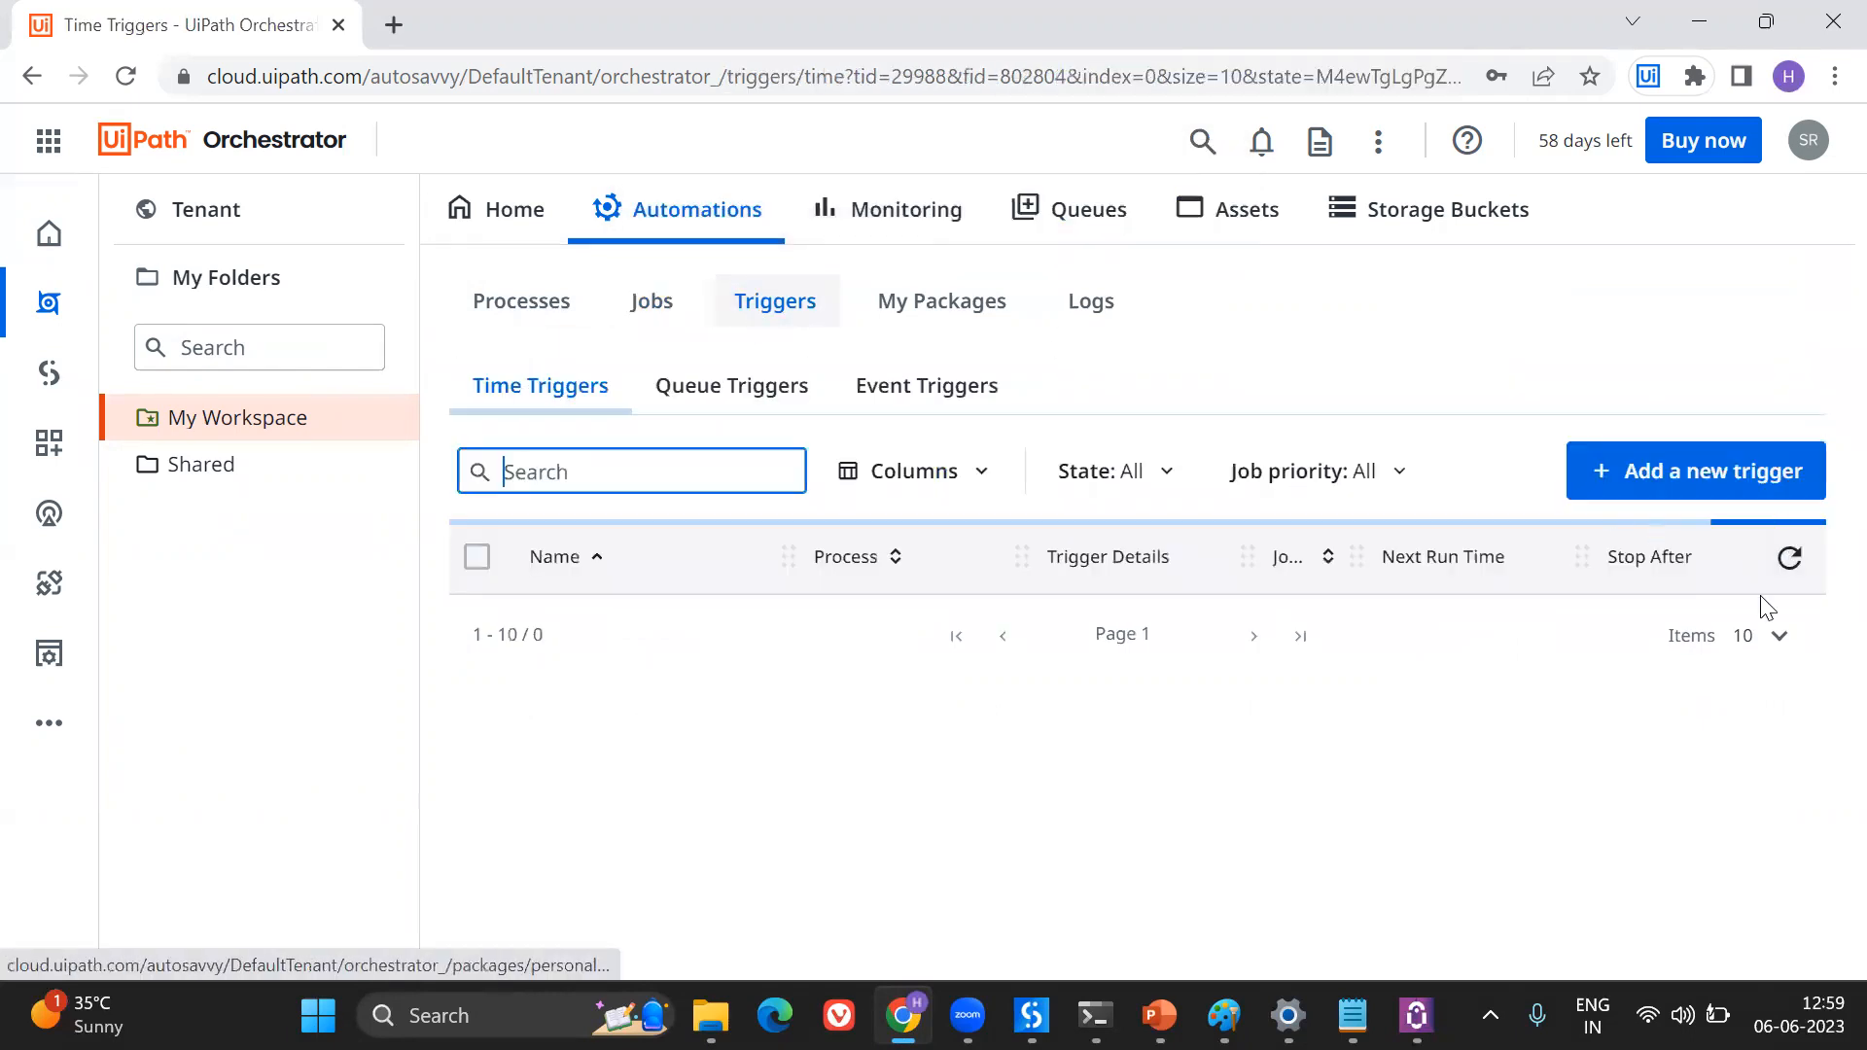
pyautogui.click(1789, 557)
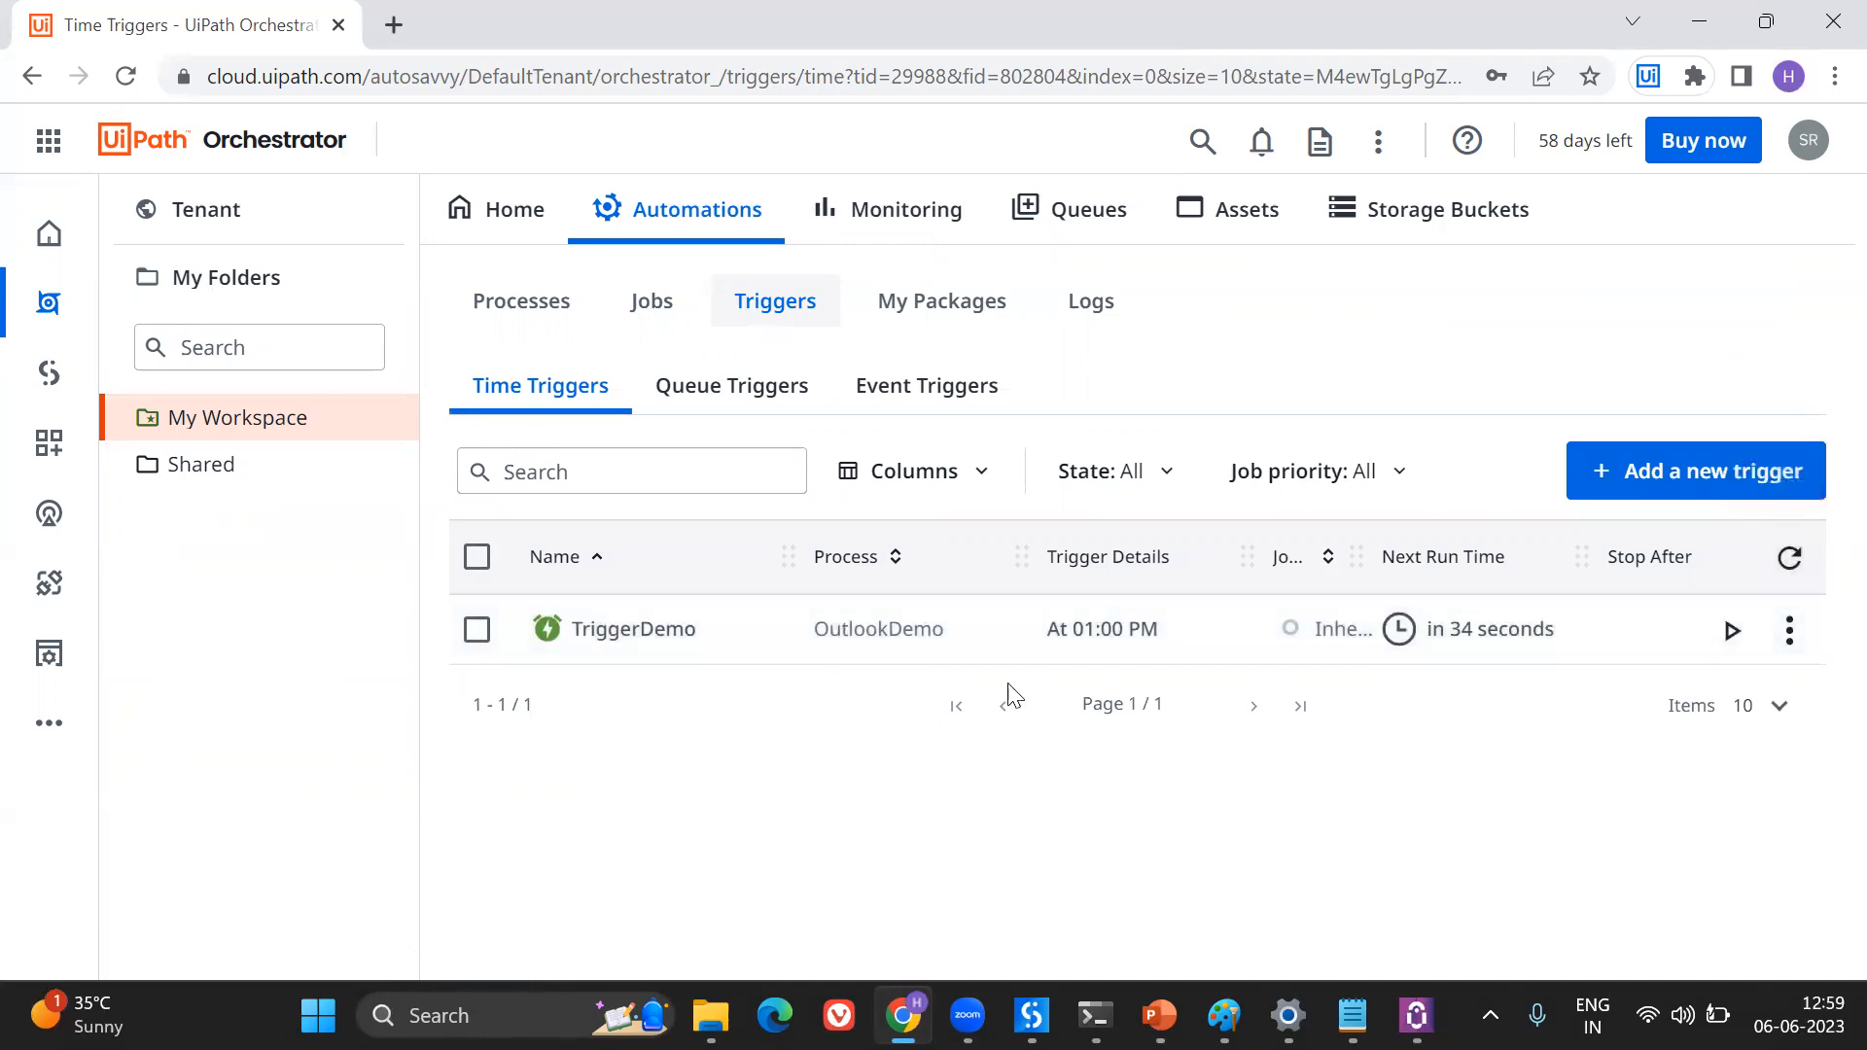
pyautogui.click(1801, 556)
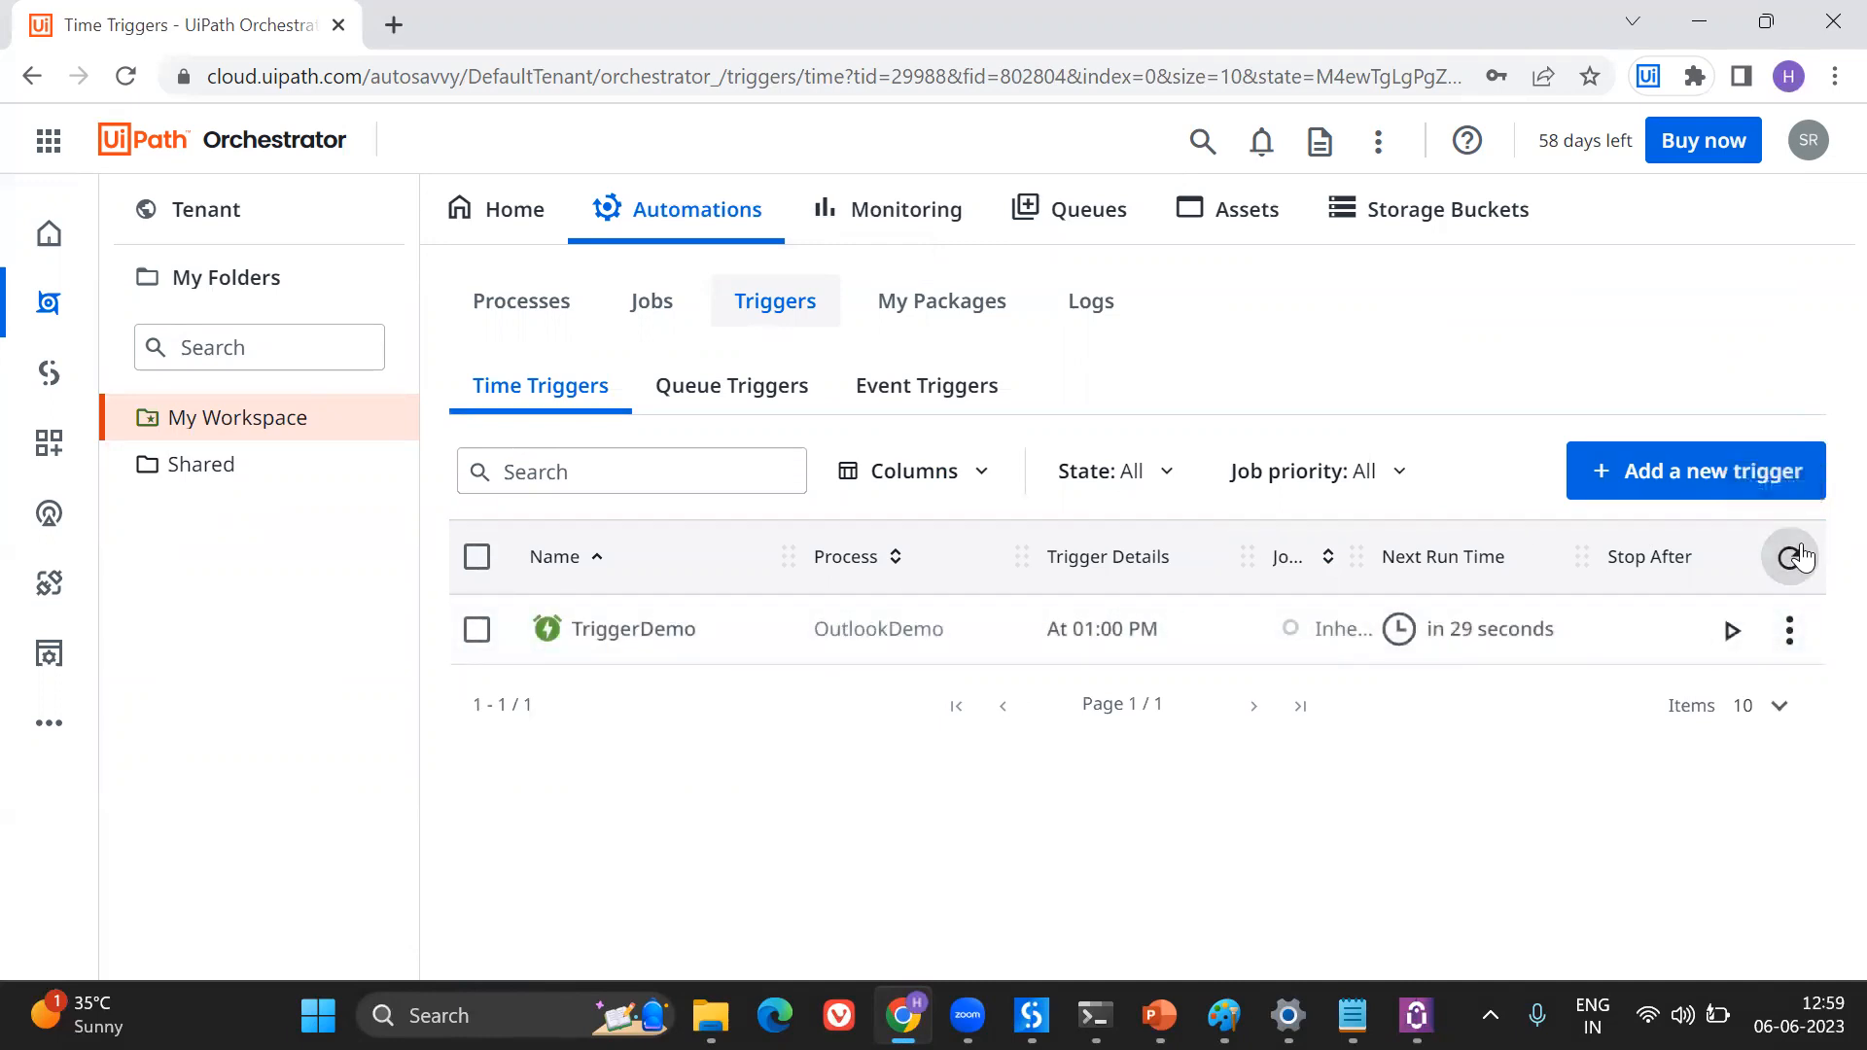
pyautogui.click(1800, 556)
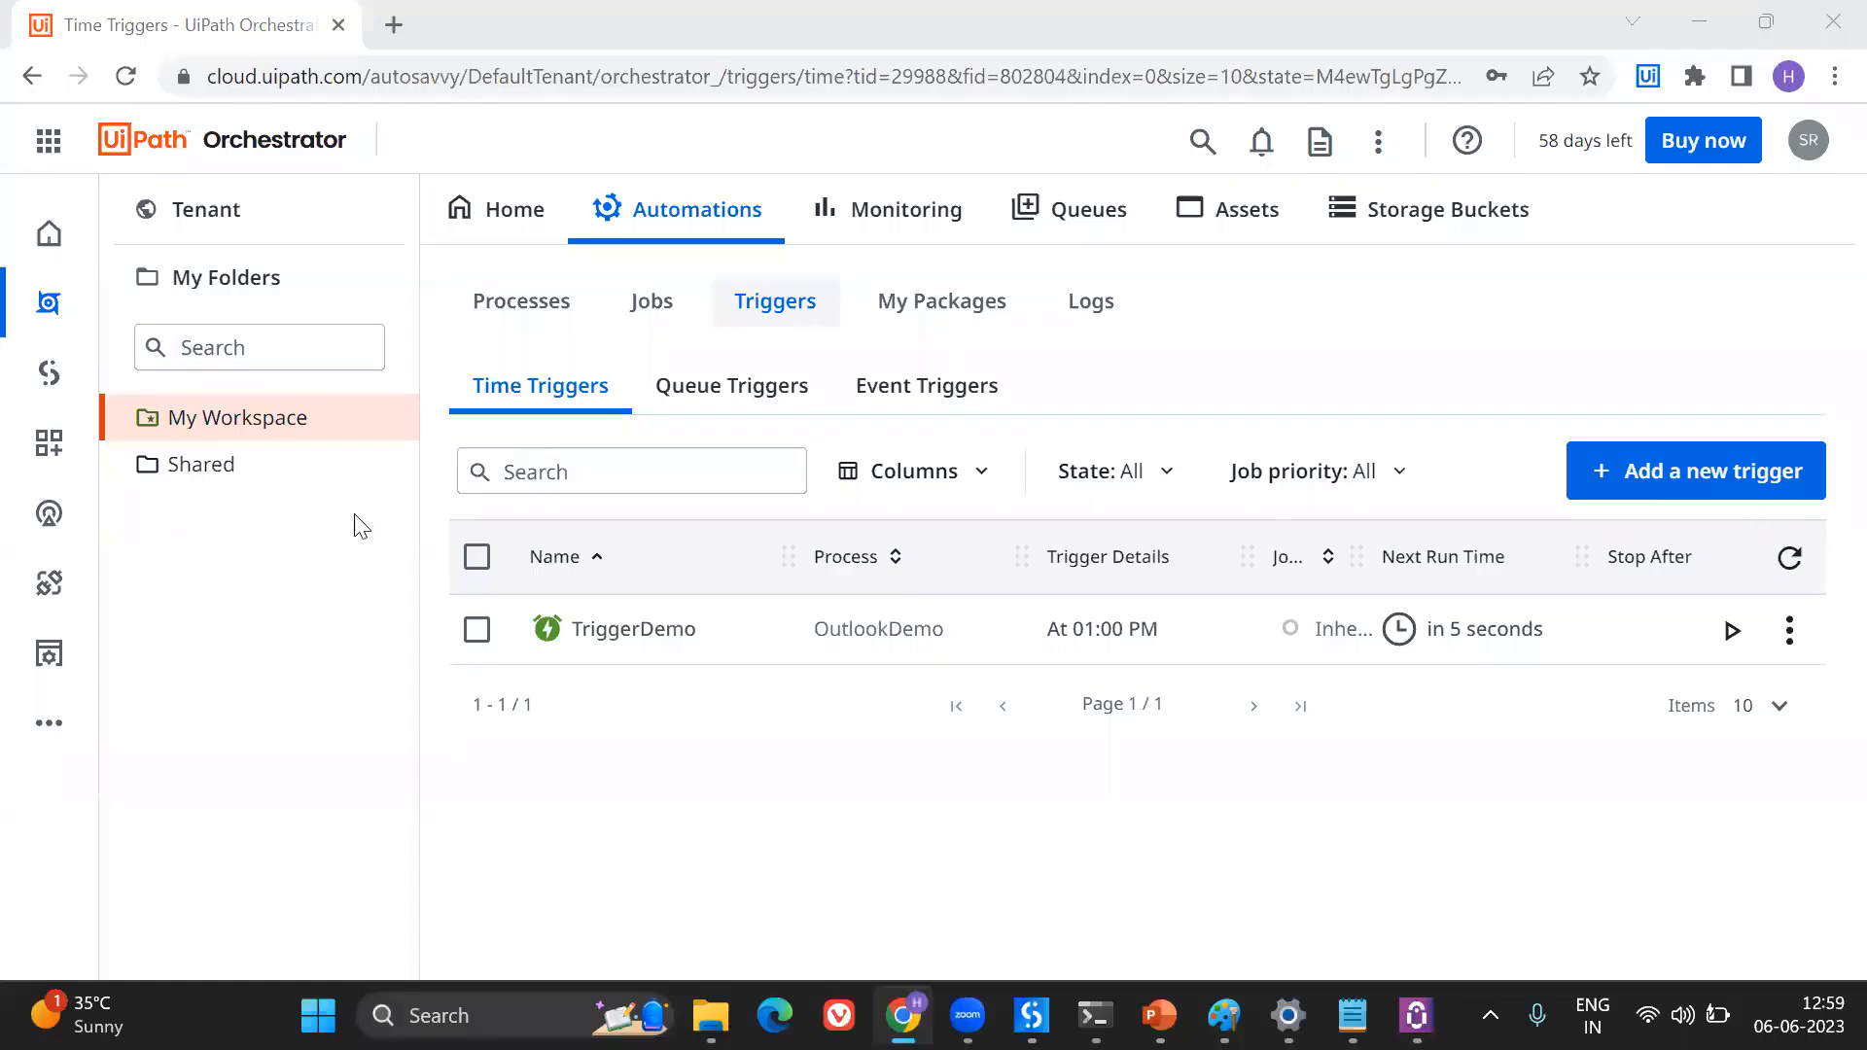
# Refresh the workspace's job list until the scheduled OutlookDemo job starts, and dismiss the message box it shows
pyautogui.click(650, 301)
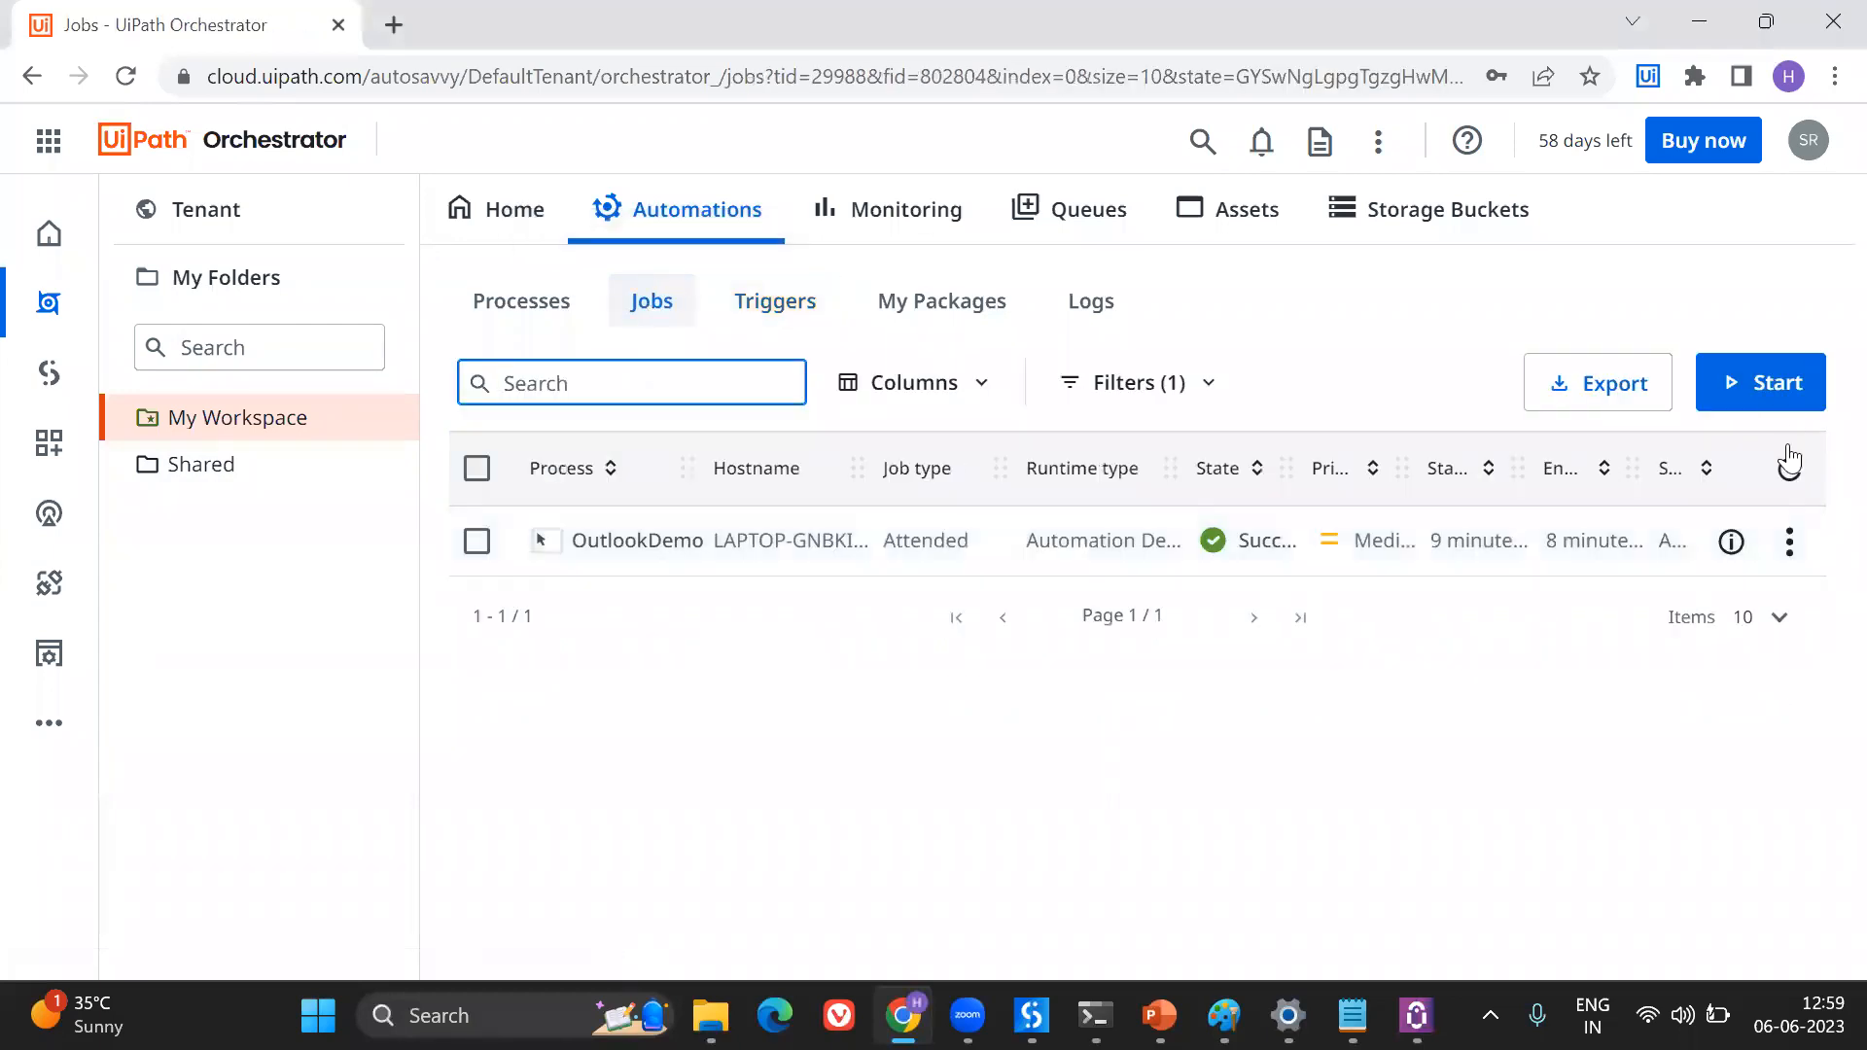
pyautogui.click(1789, 472)
pyautogui.click(1789, 472)
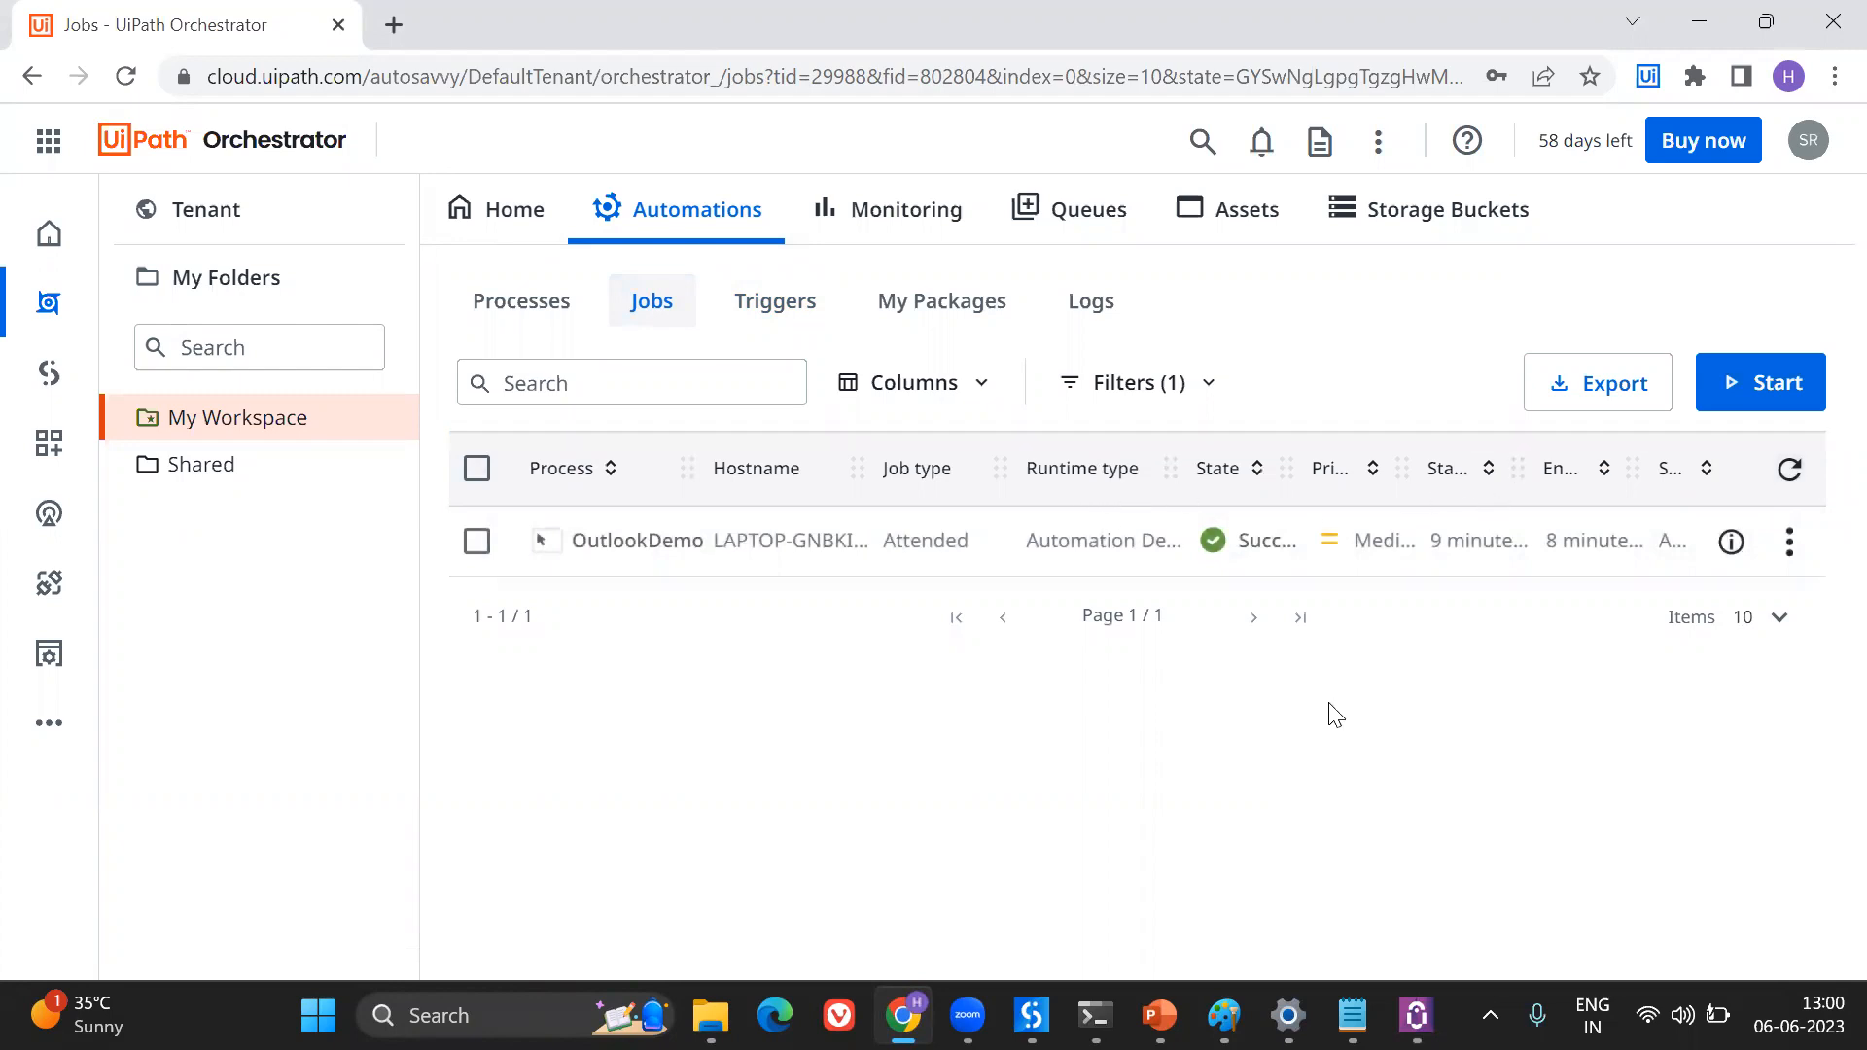
pyautogui.click(1781, 480)
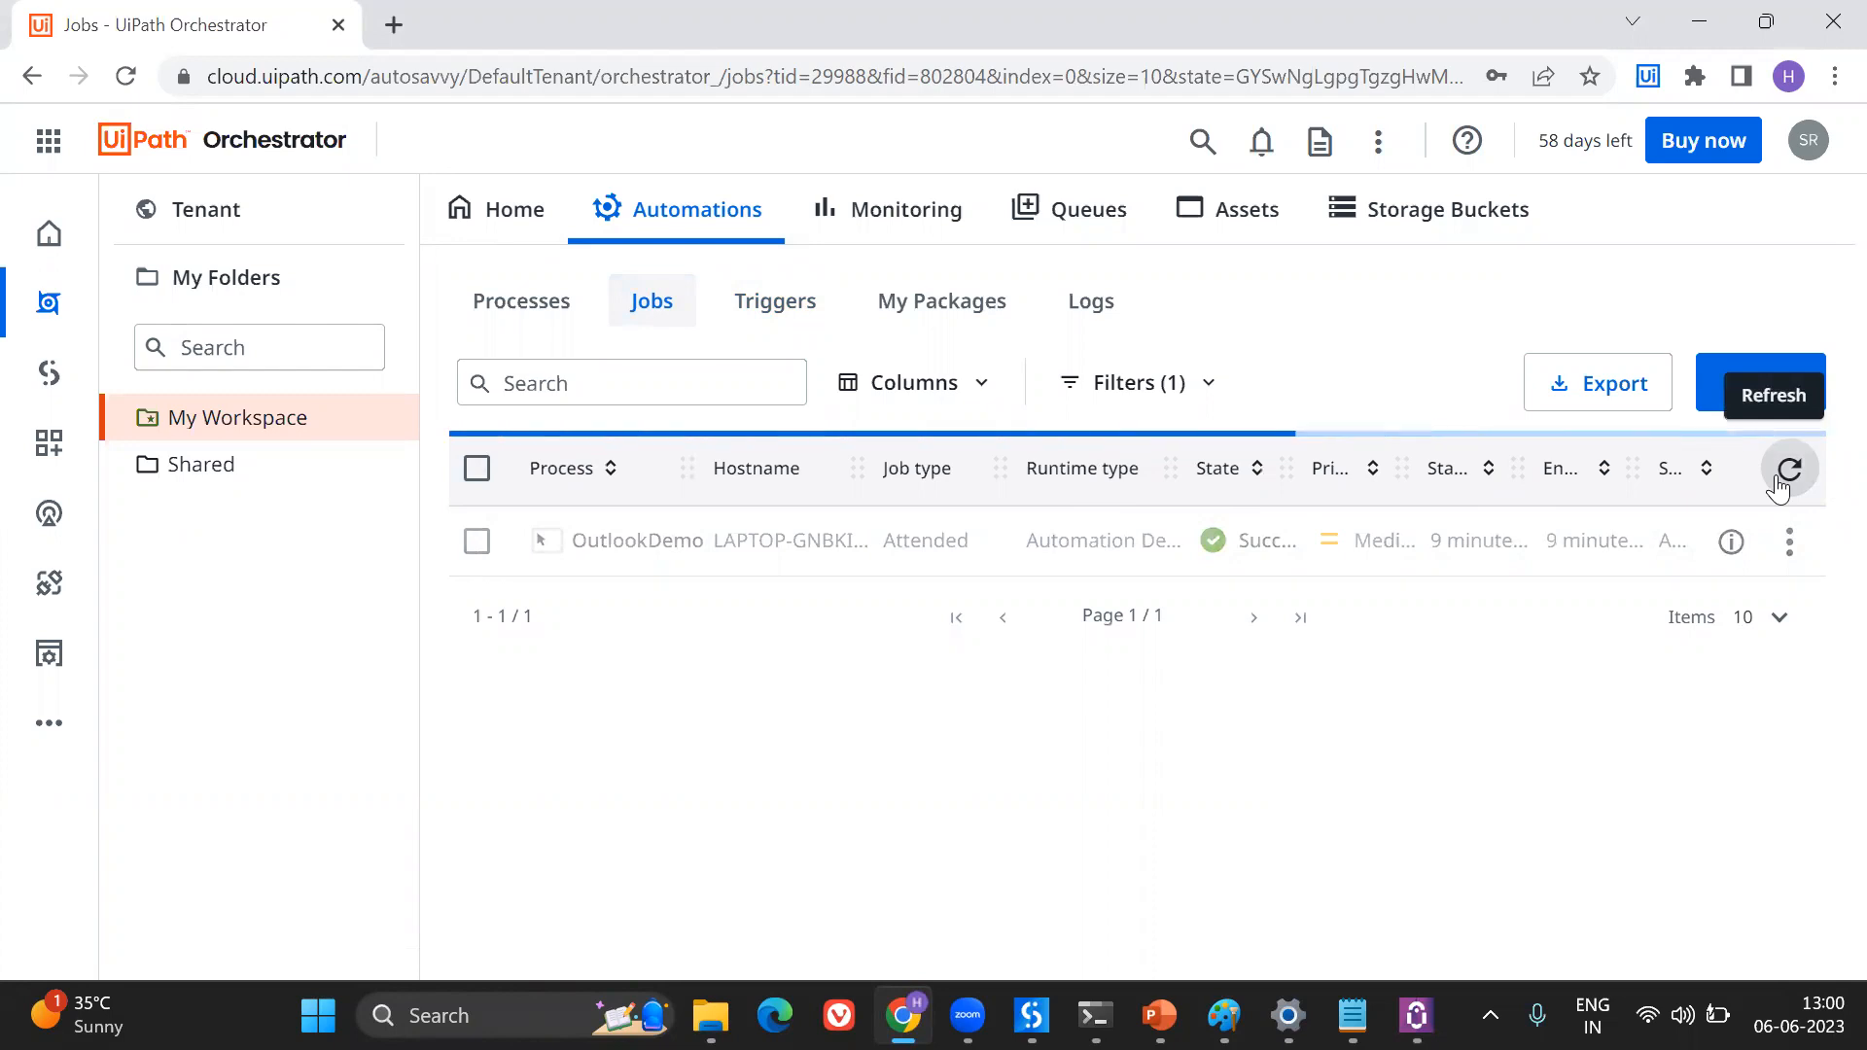
pyautogui.click(1781, 481)
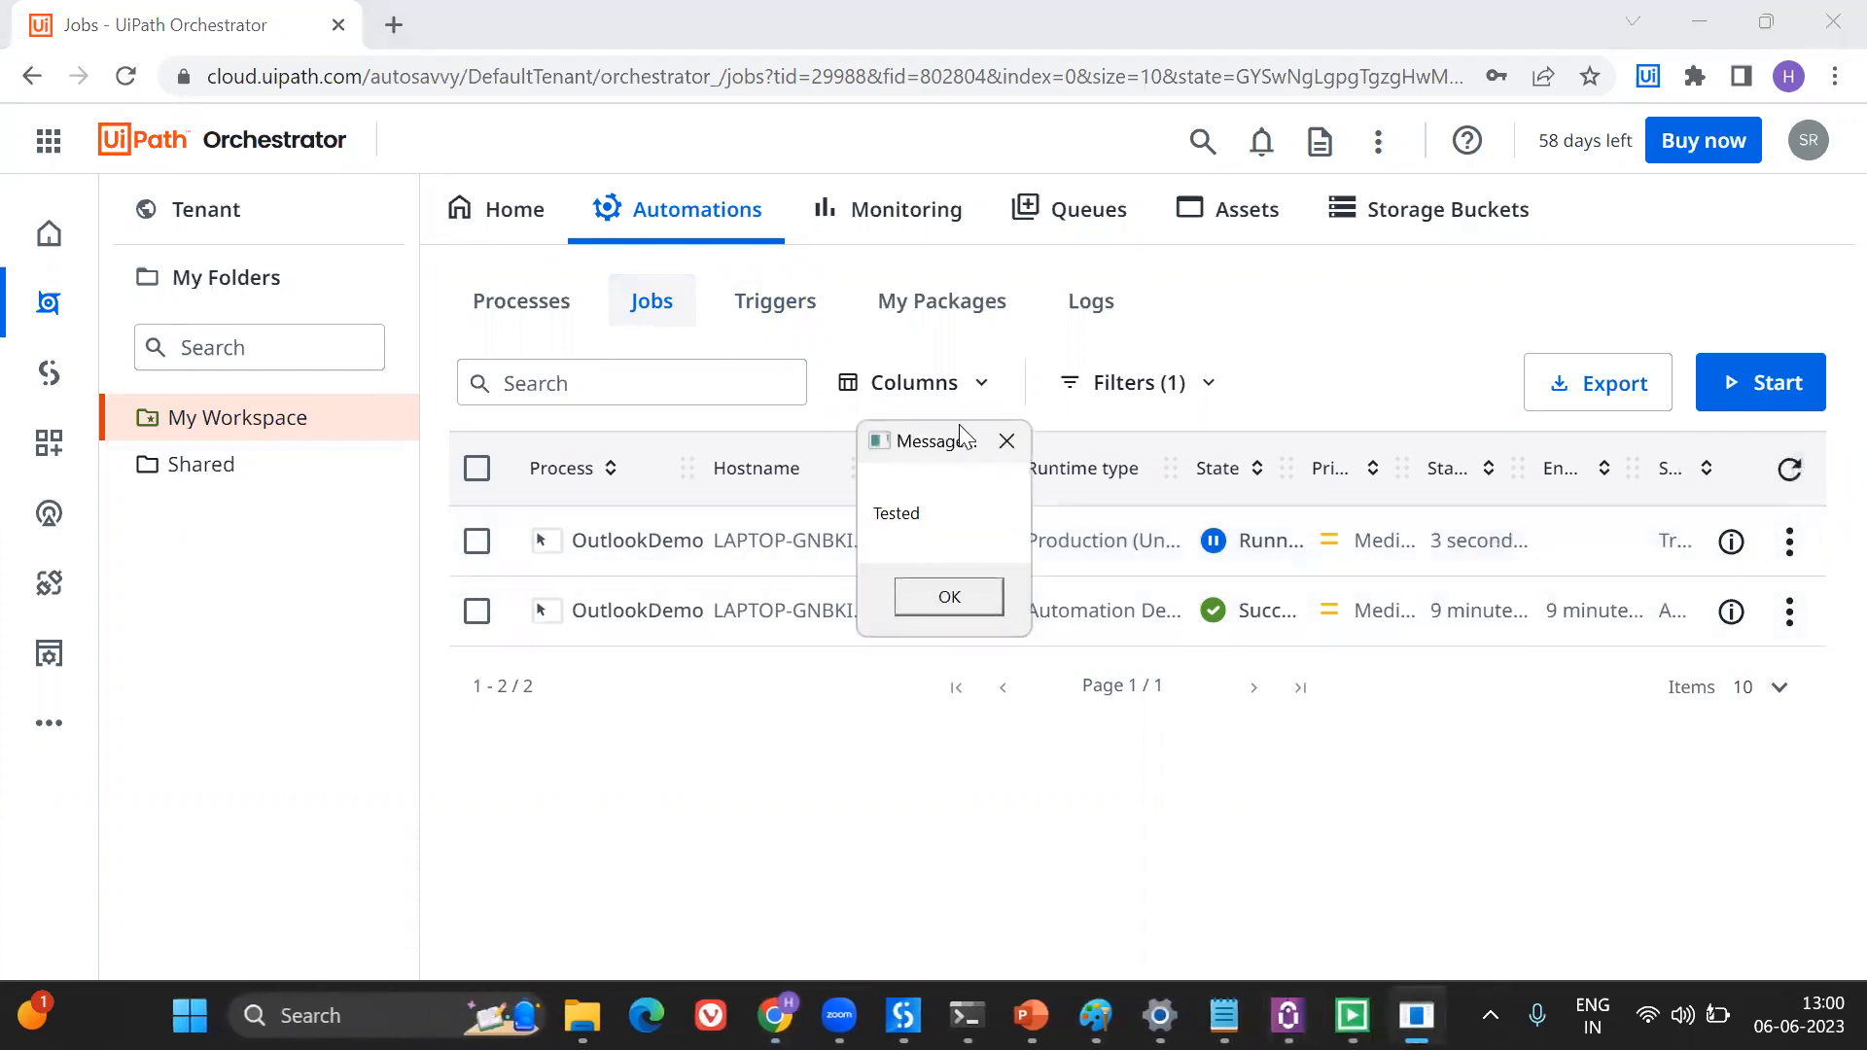
pyautogui.moveTo(934, 448); pyautogui.dragTo(791, 441)
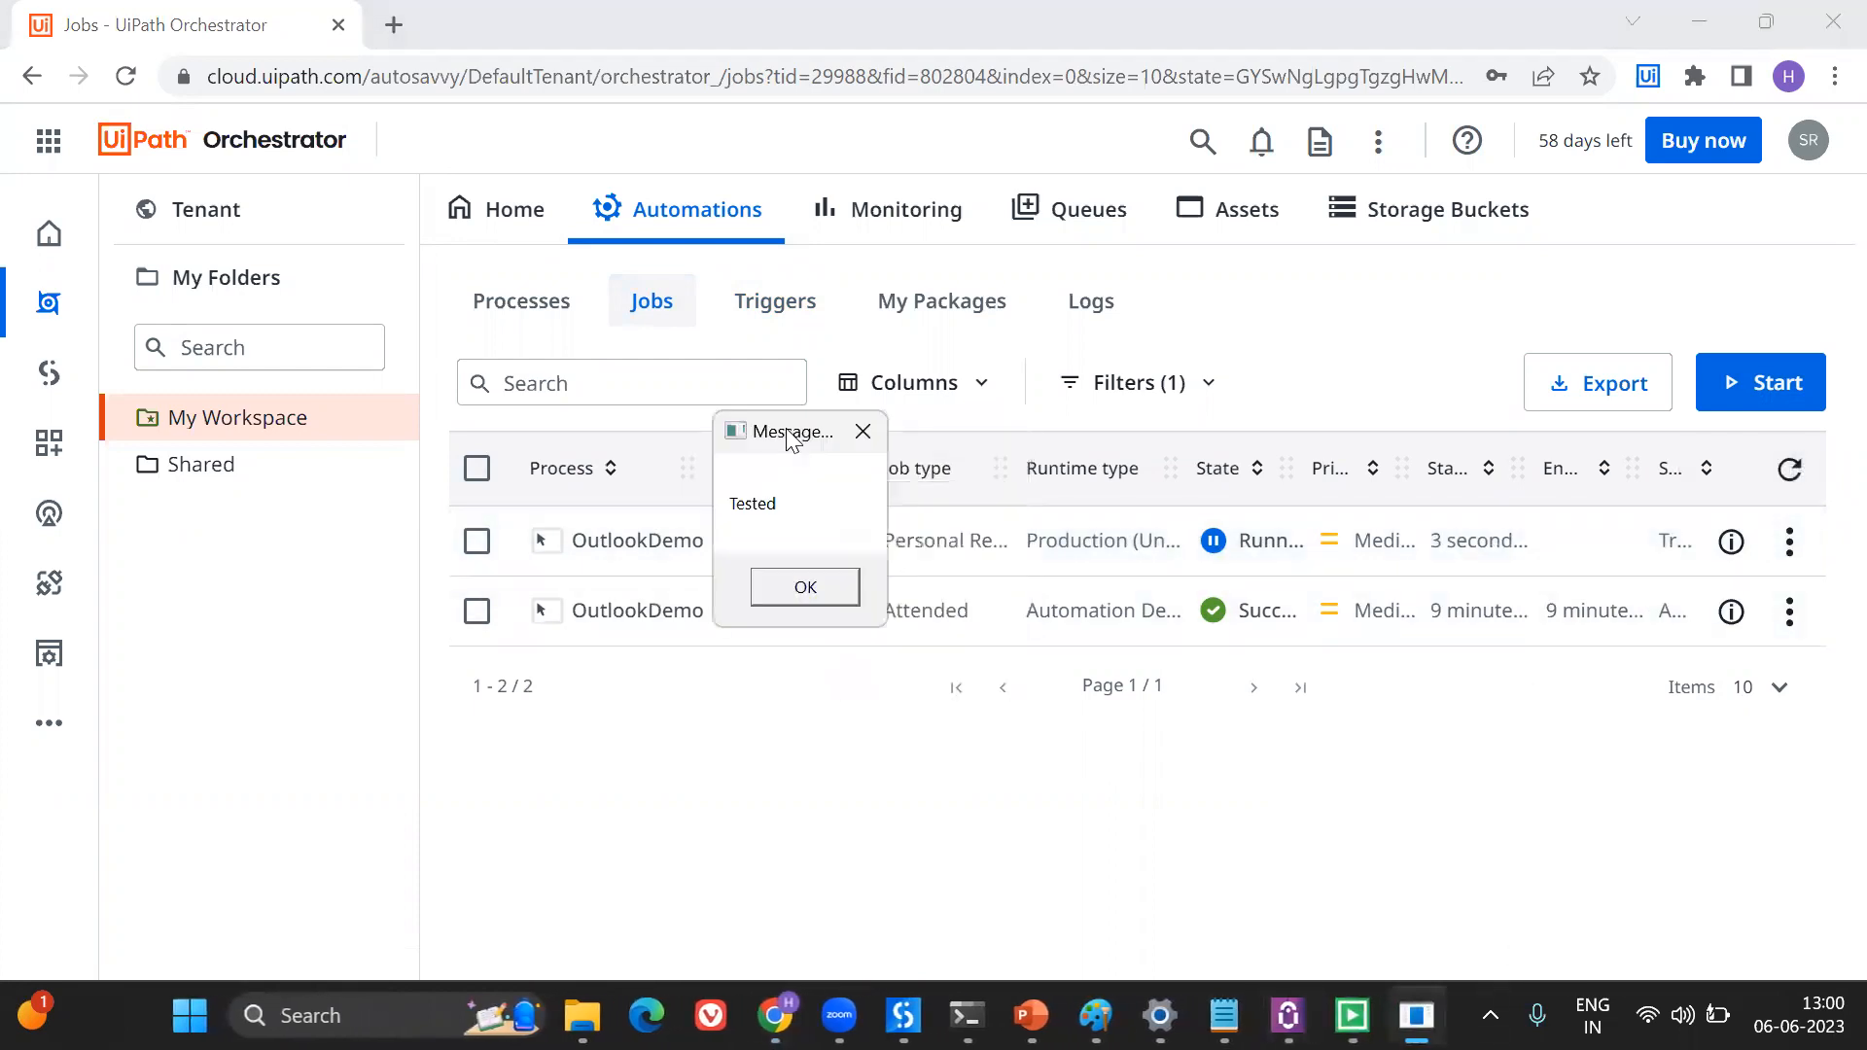
pyautogui.click(768, 585)
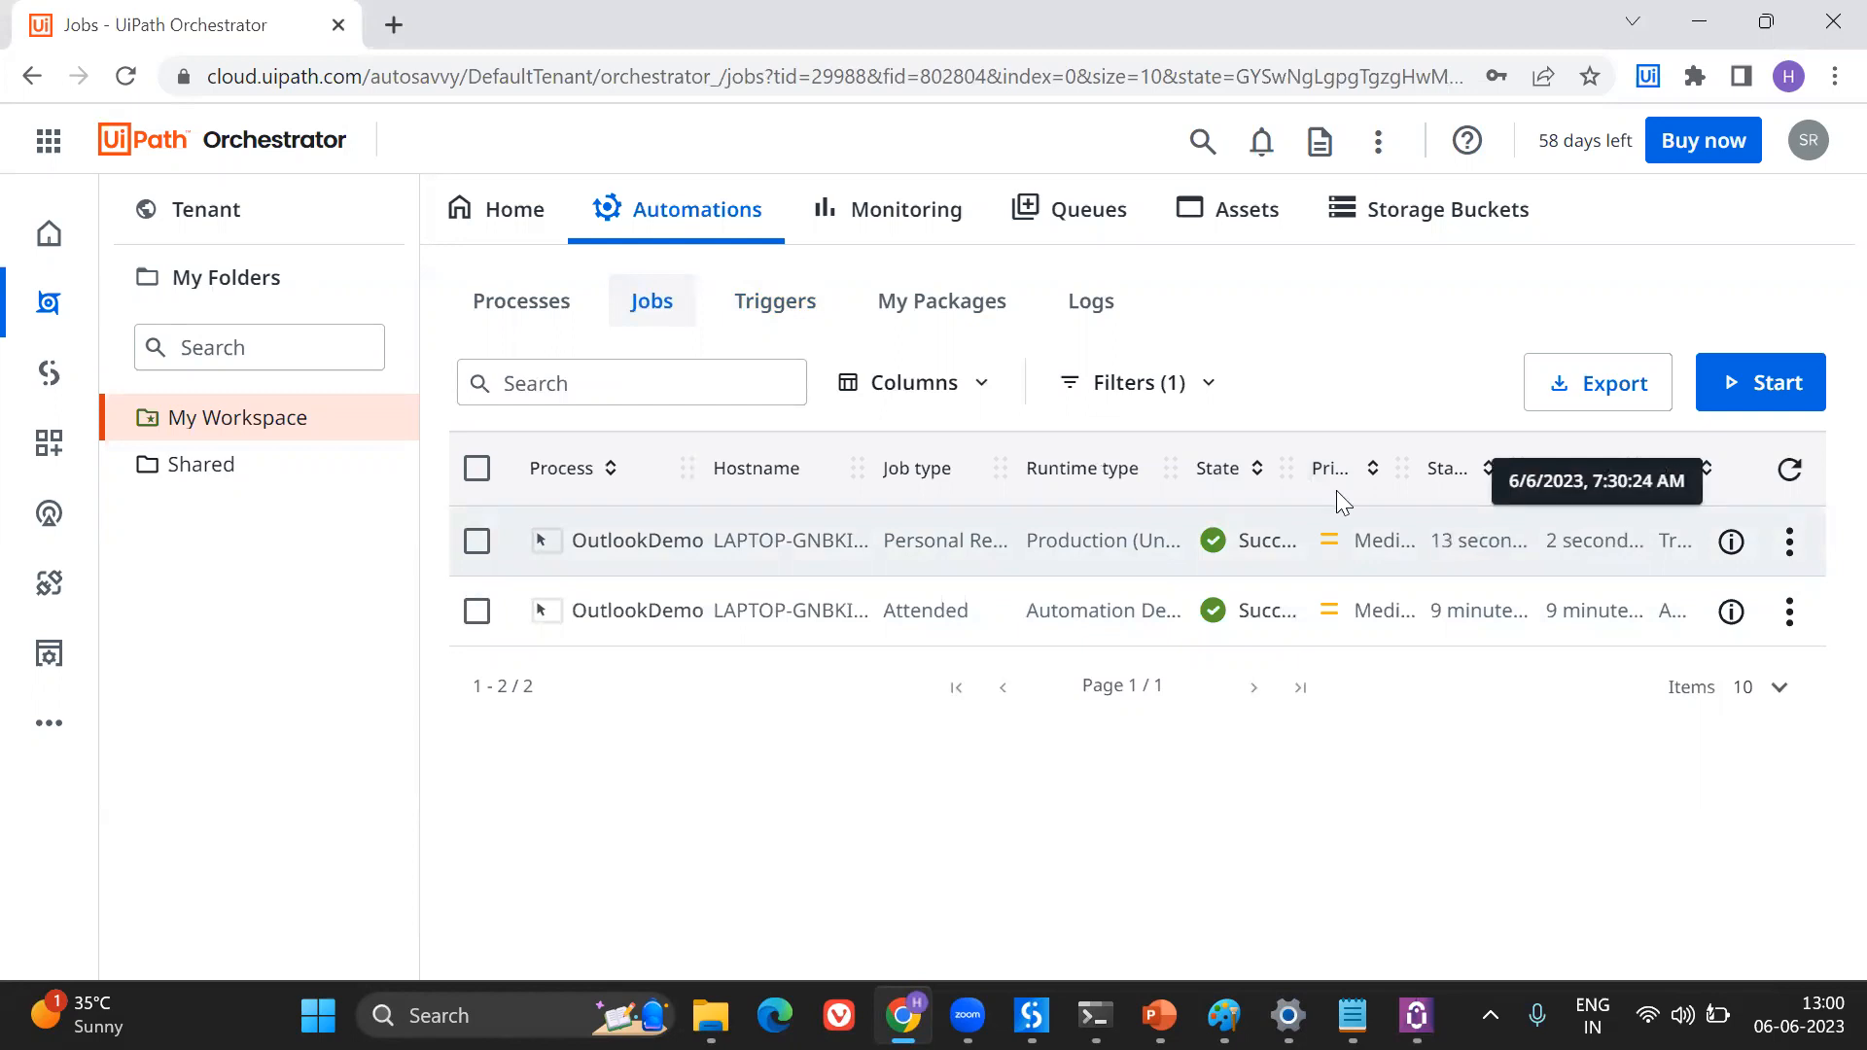
# Review the organization's Robots & Services licenses in Administration, and return to Orchestrator
pyautogui.click(51, 653)
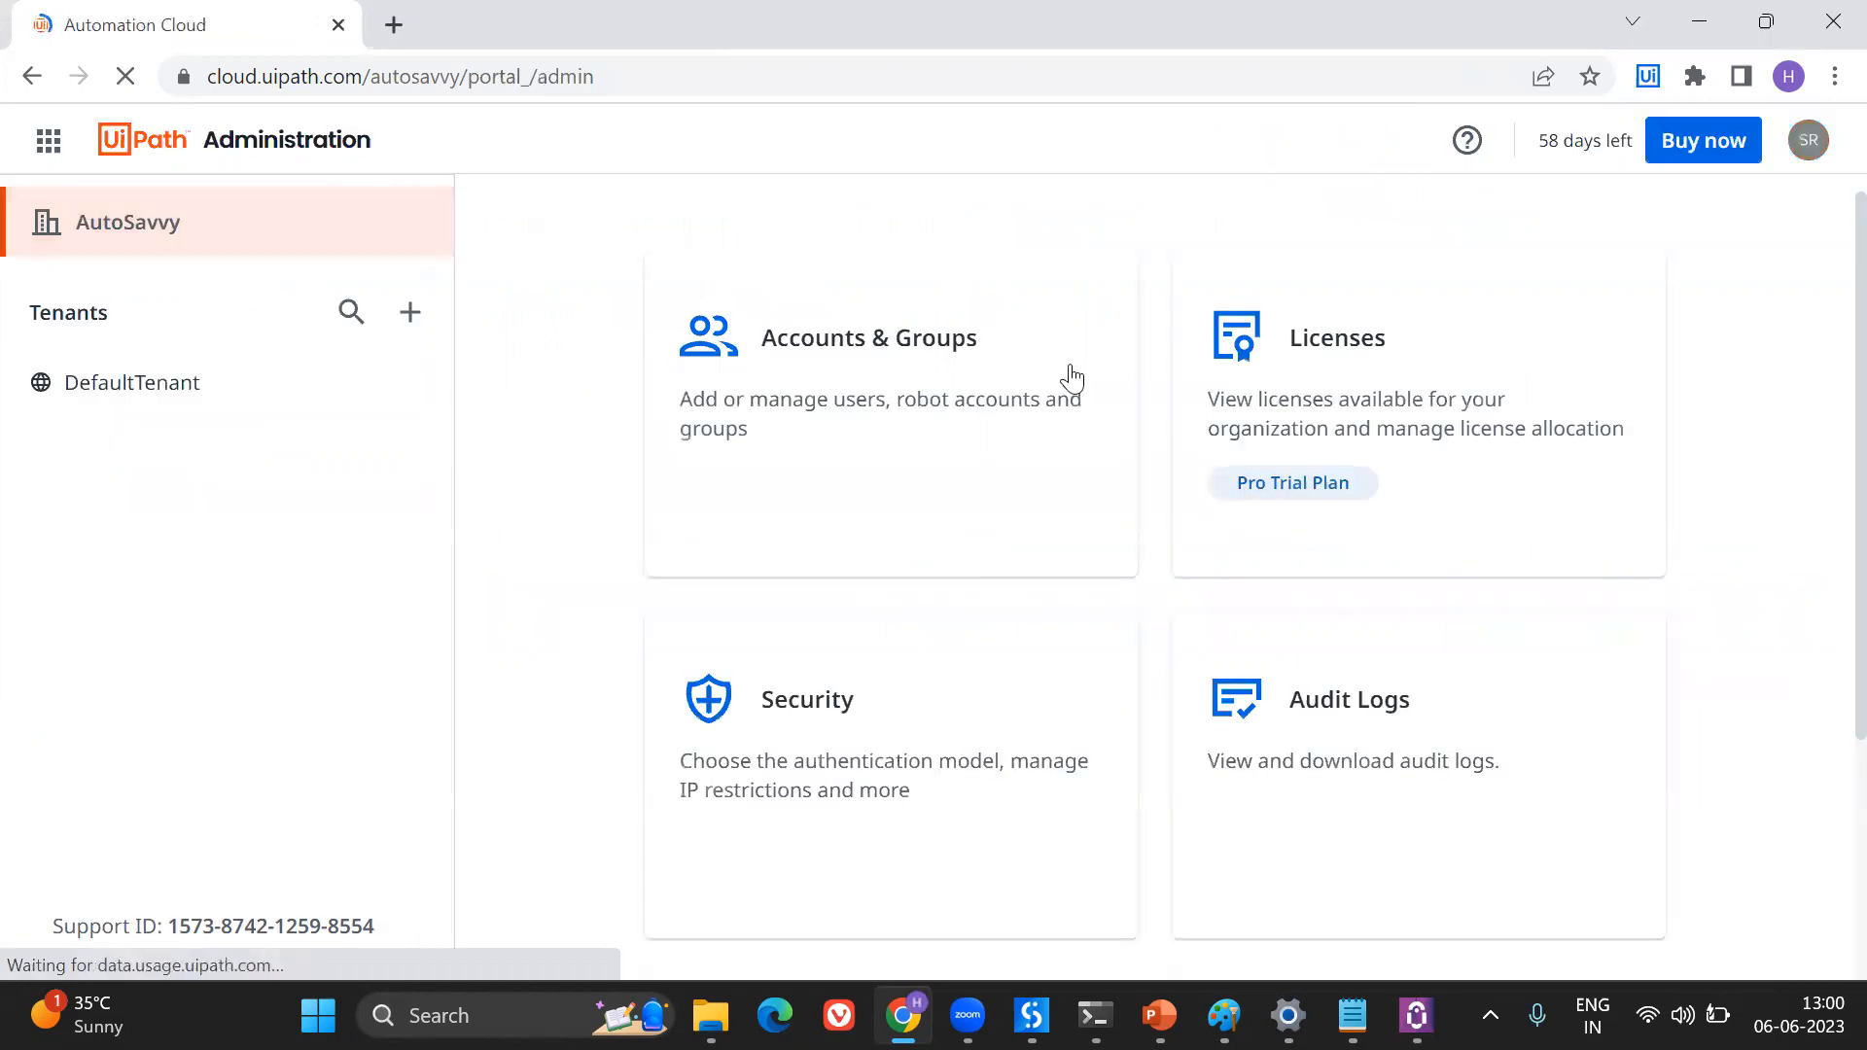
pyautogui.click(1300, 342)
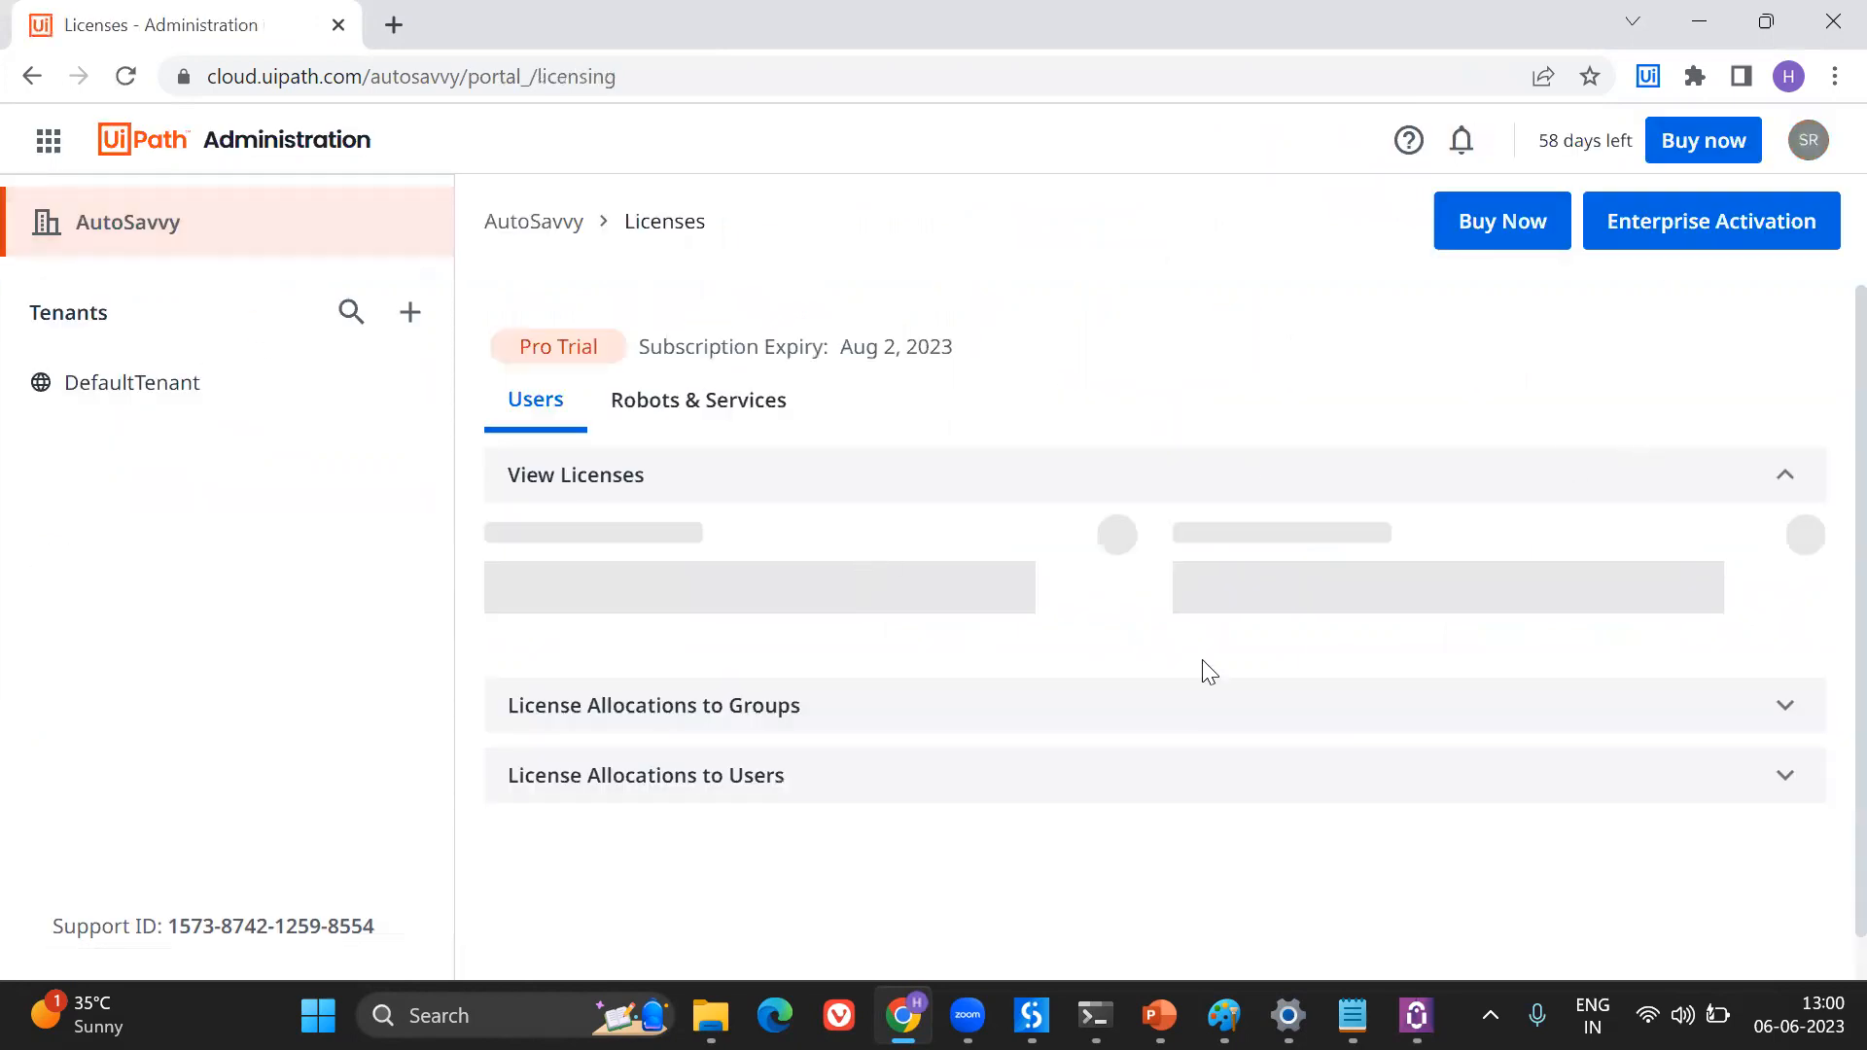
pyautogui.click(681, 416)
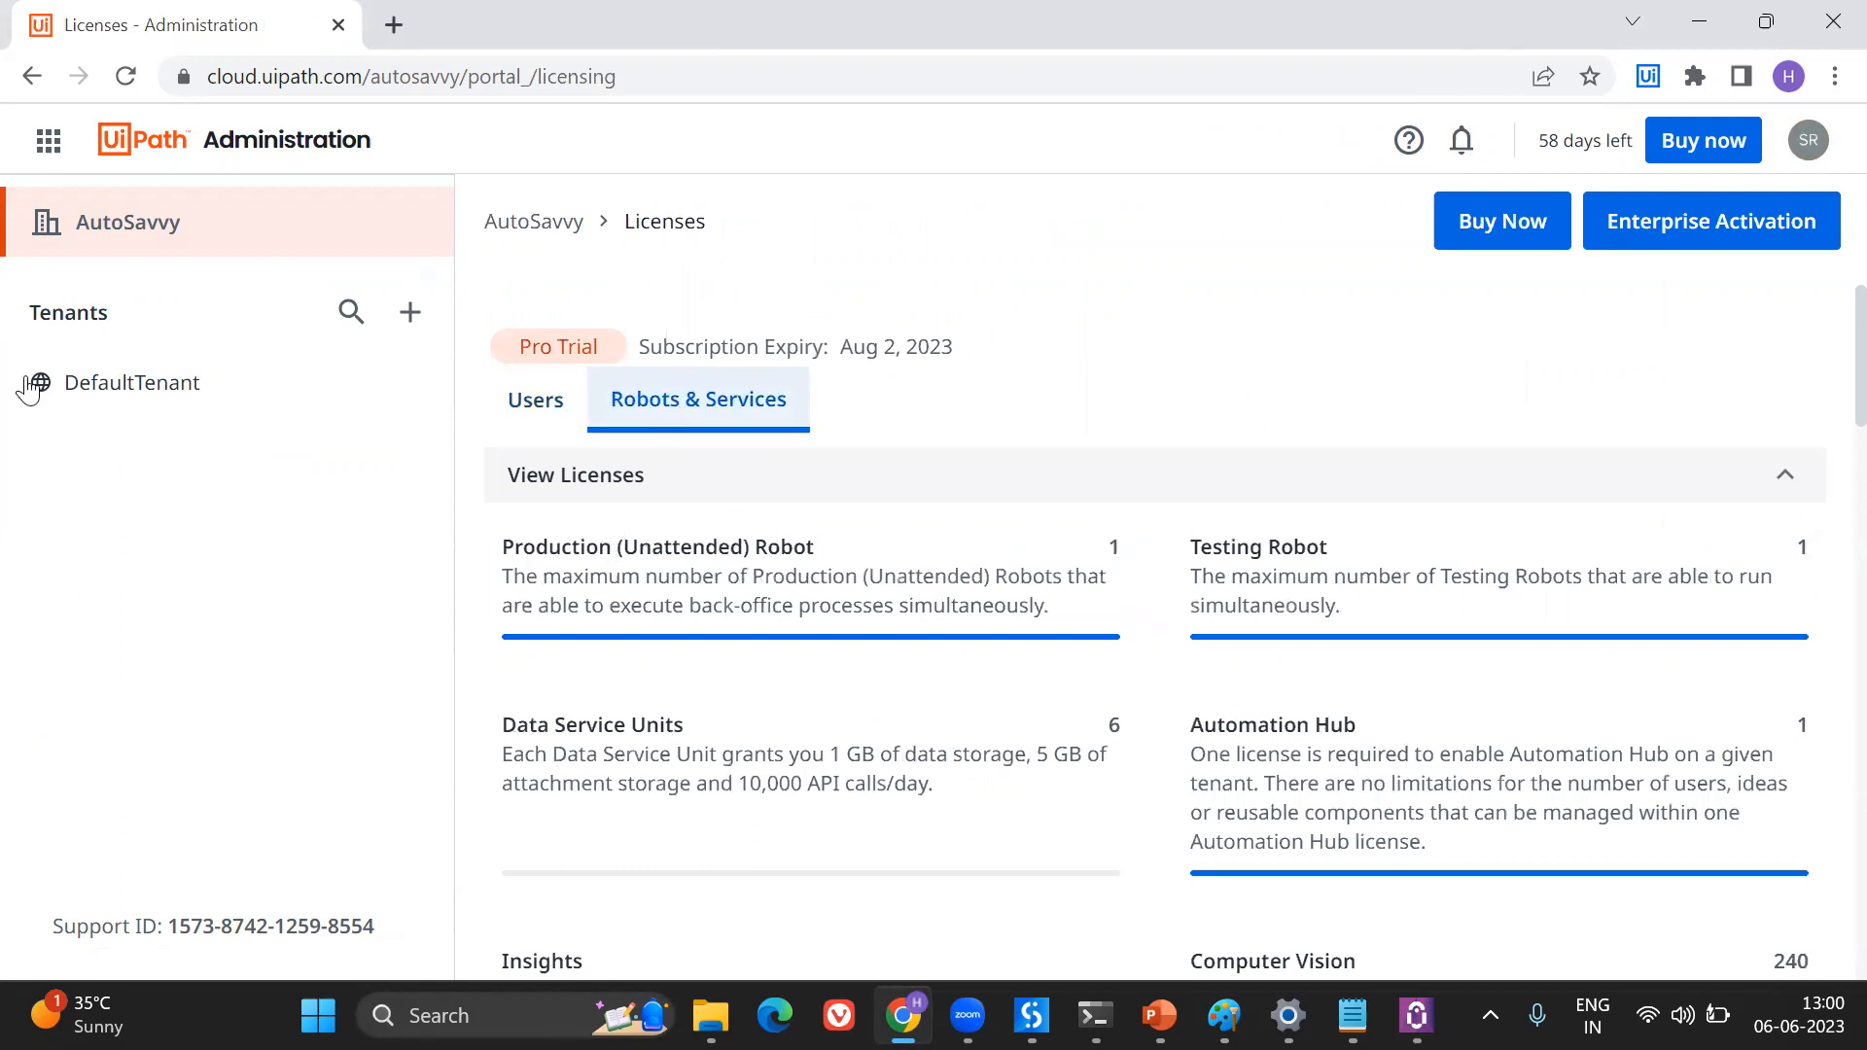
pyautogui.click(49, 141)
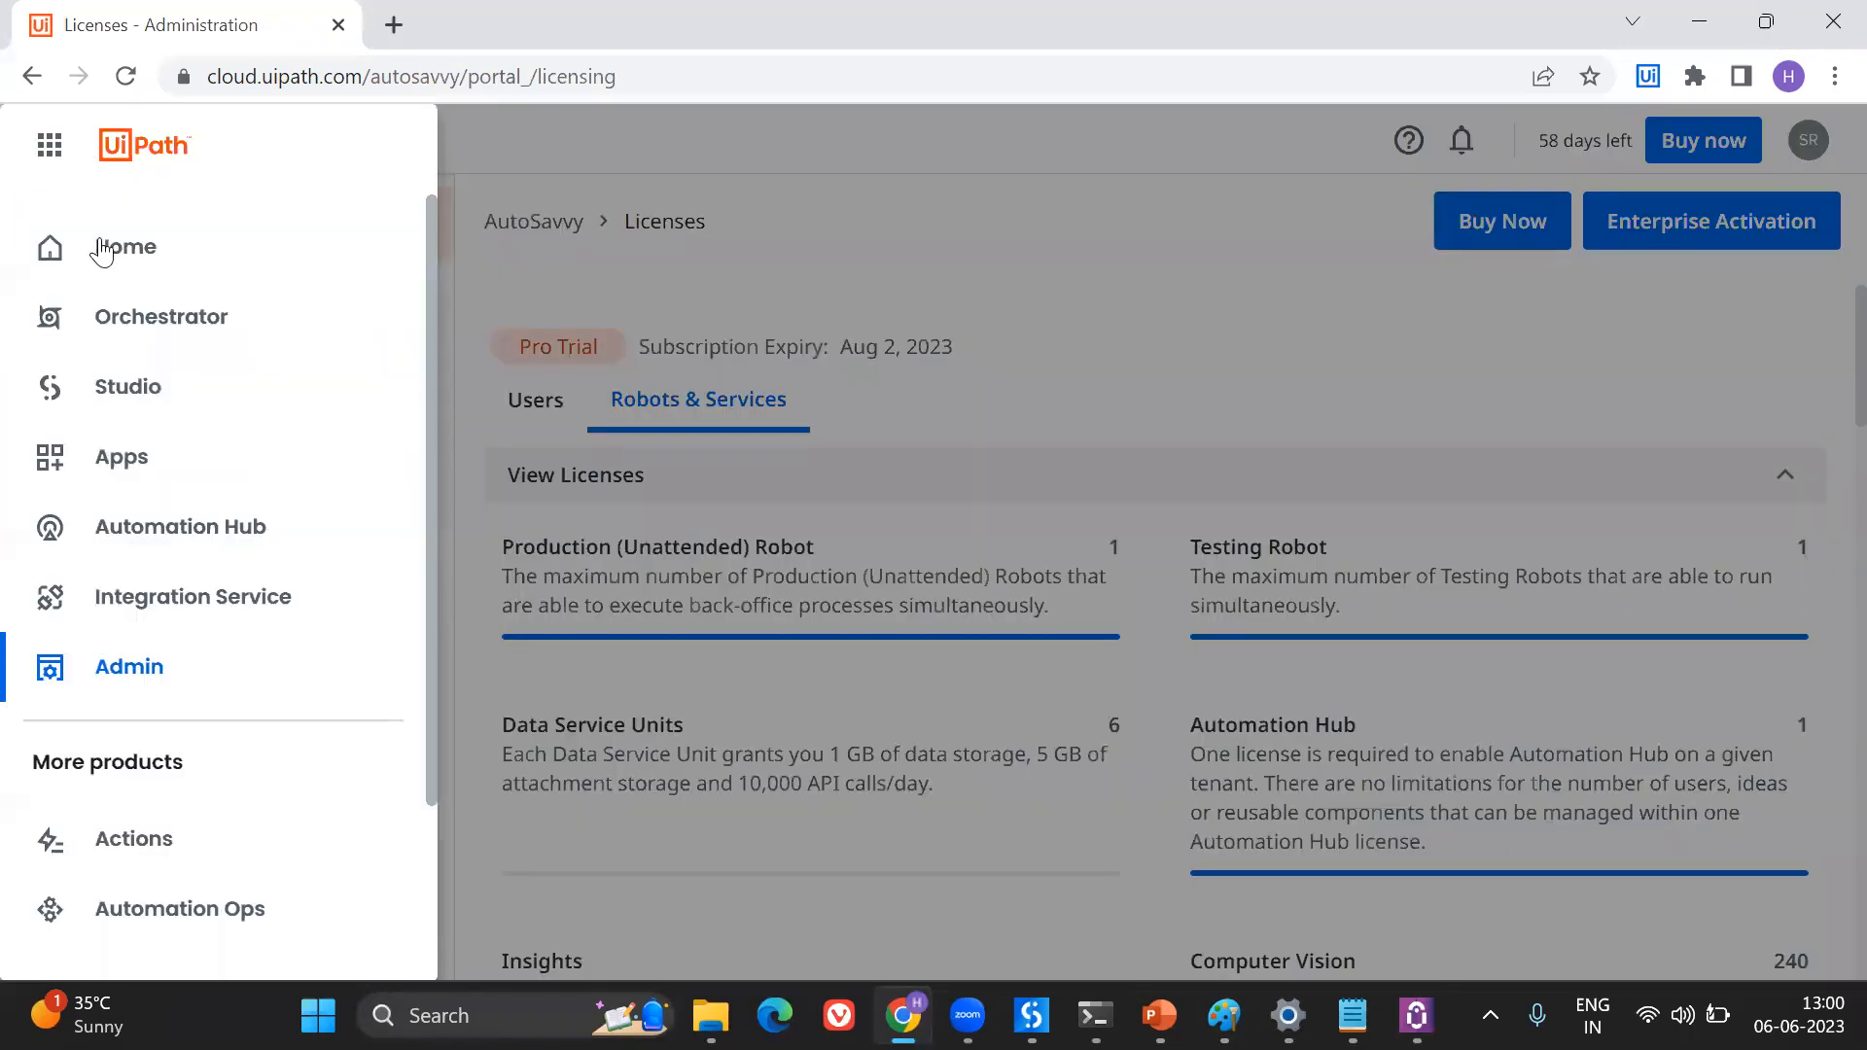
pyautogui.click(115, 327)
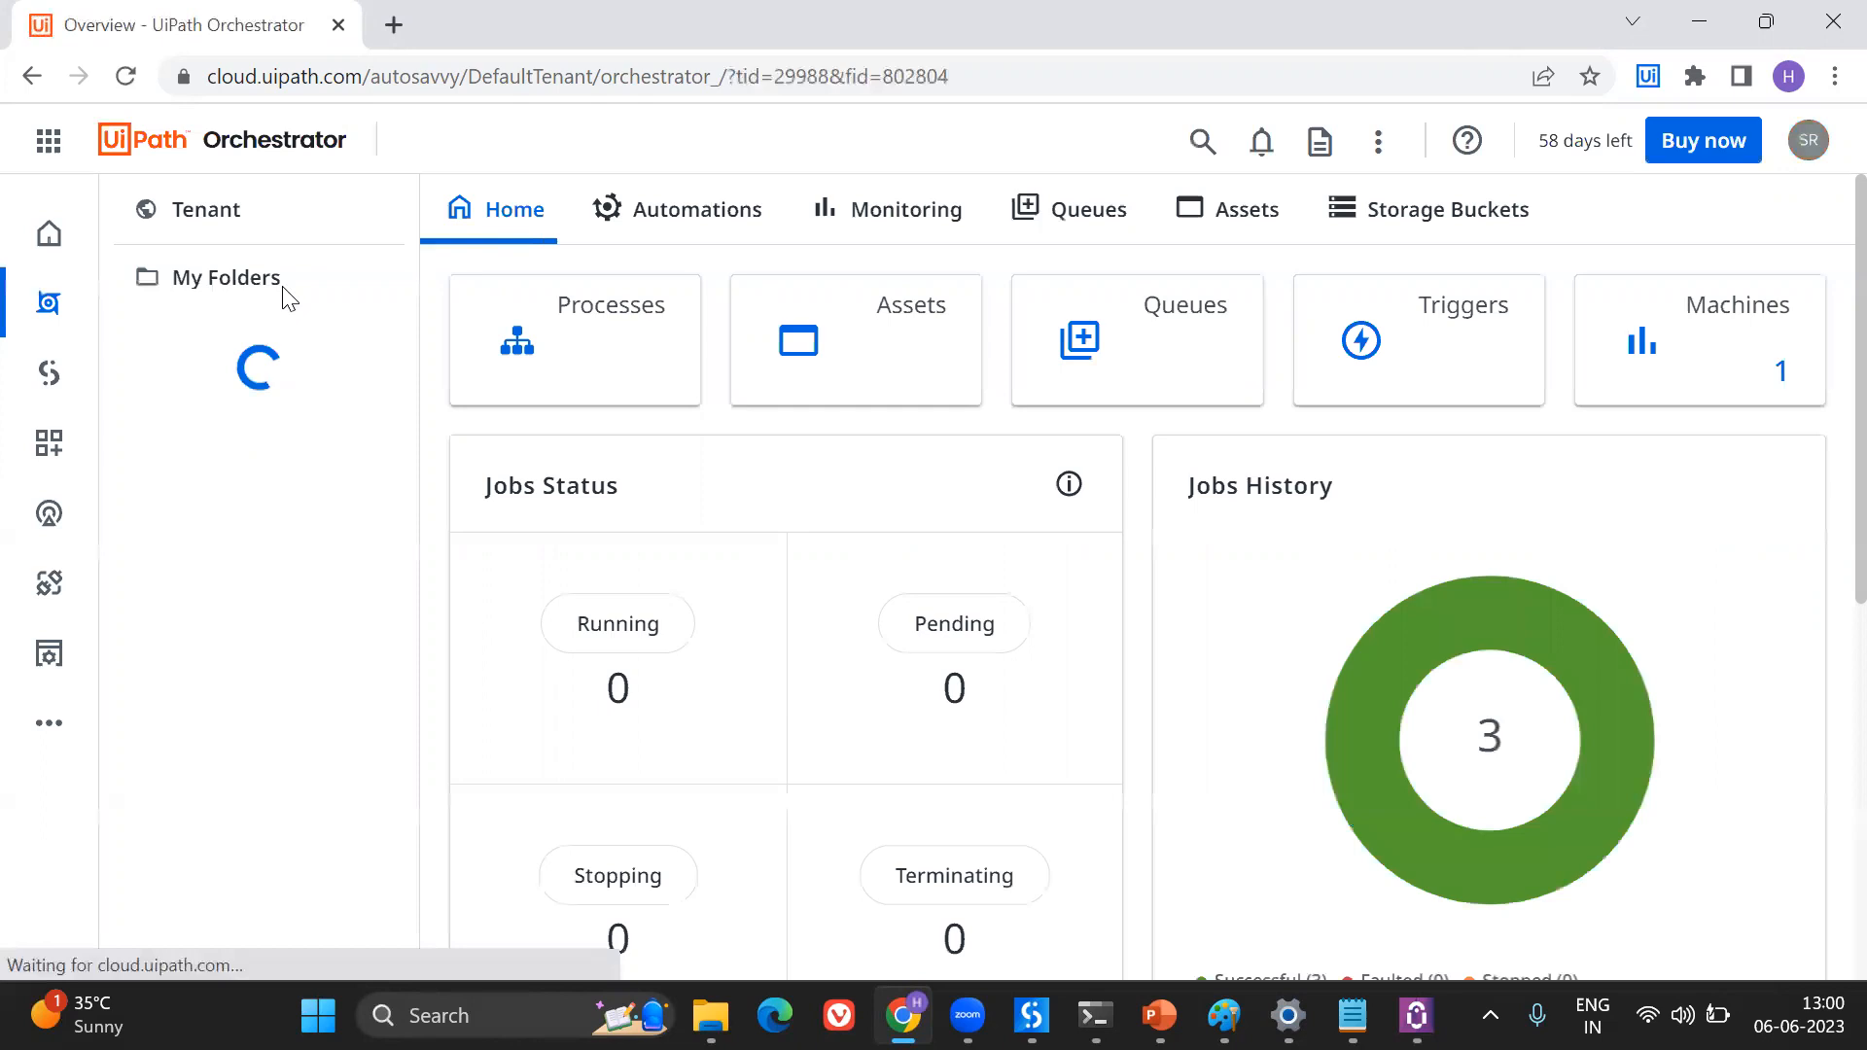
# Review the Production (Unattended) and Testing runtime licenses of the tenant's first listed machine template, and leave it without updating
pyautogui.click(242, 213)
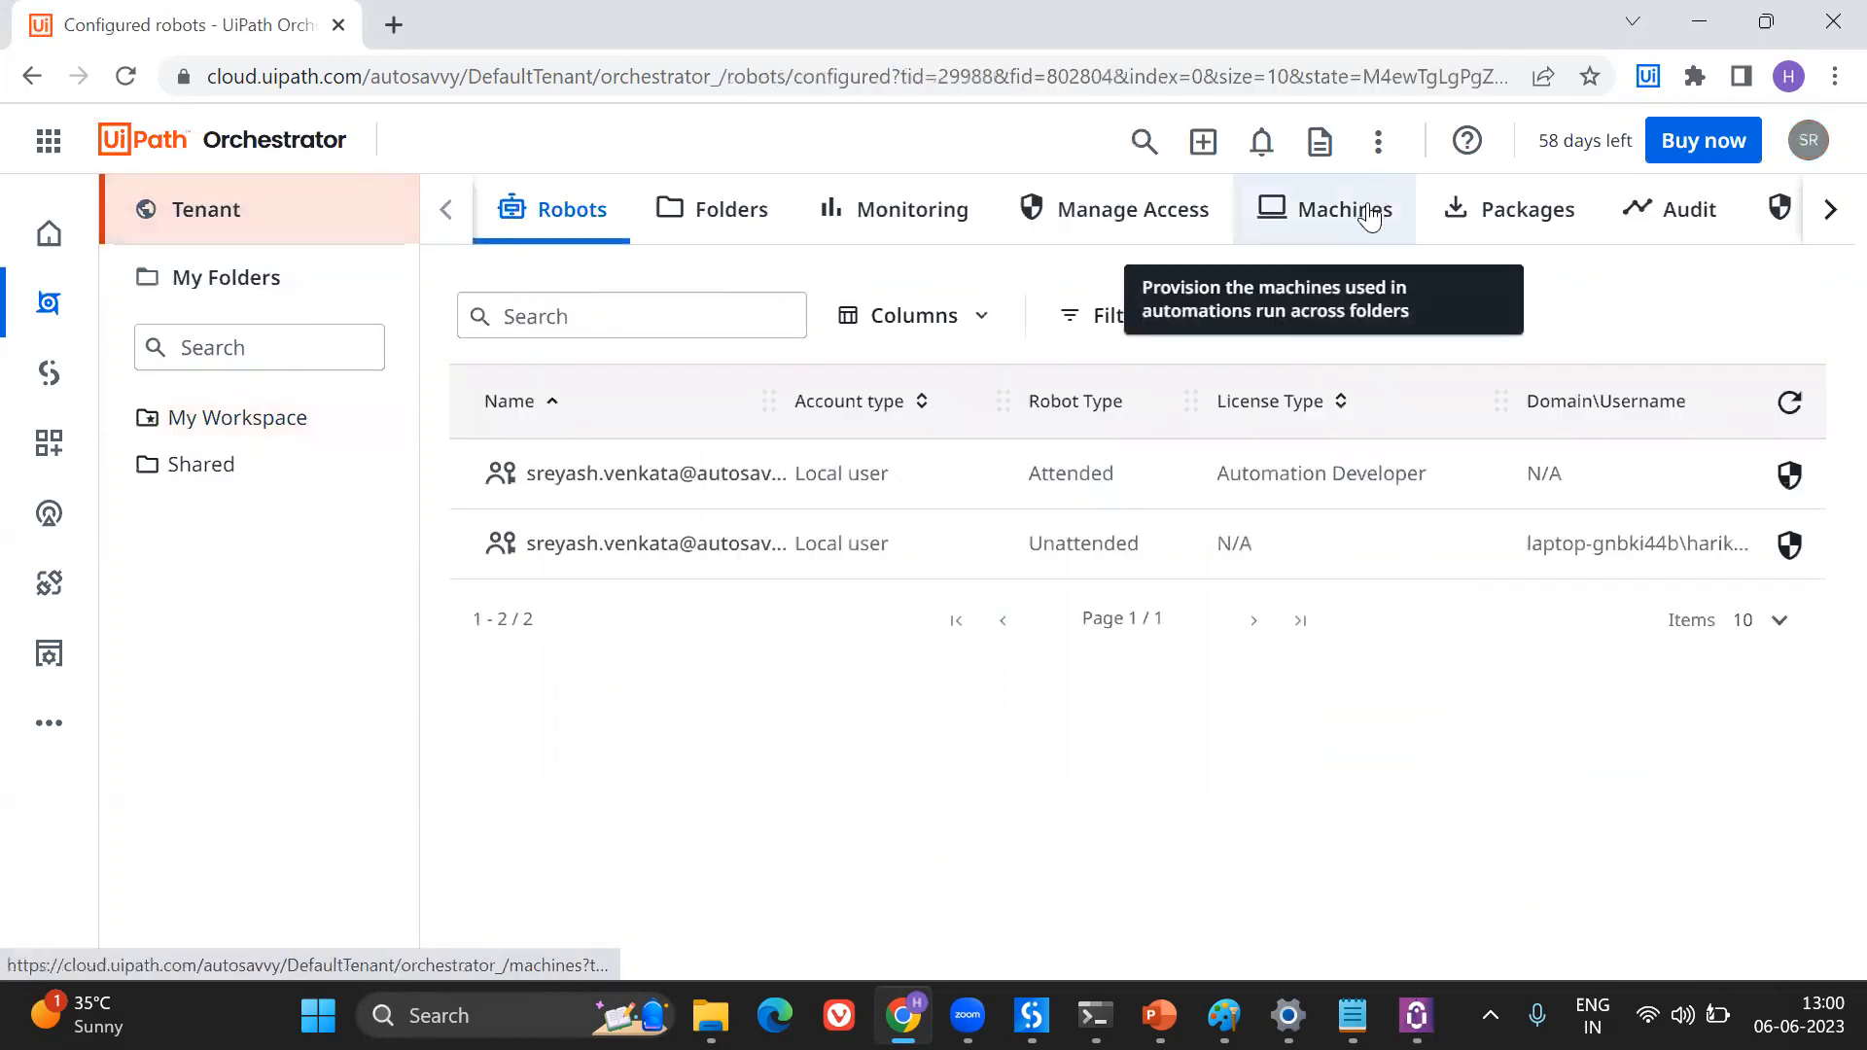
pyautogui.click(1371, 202)
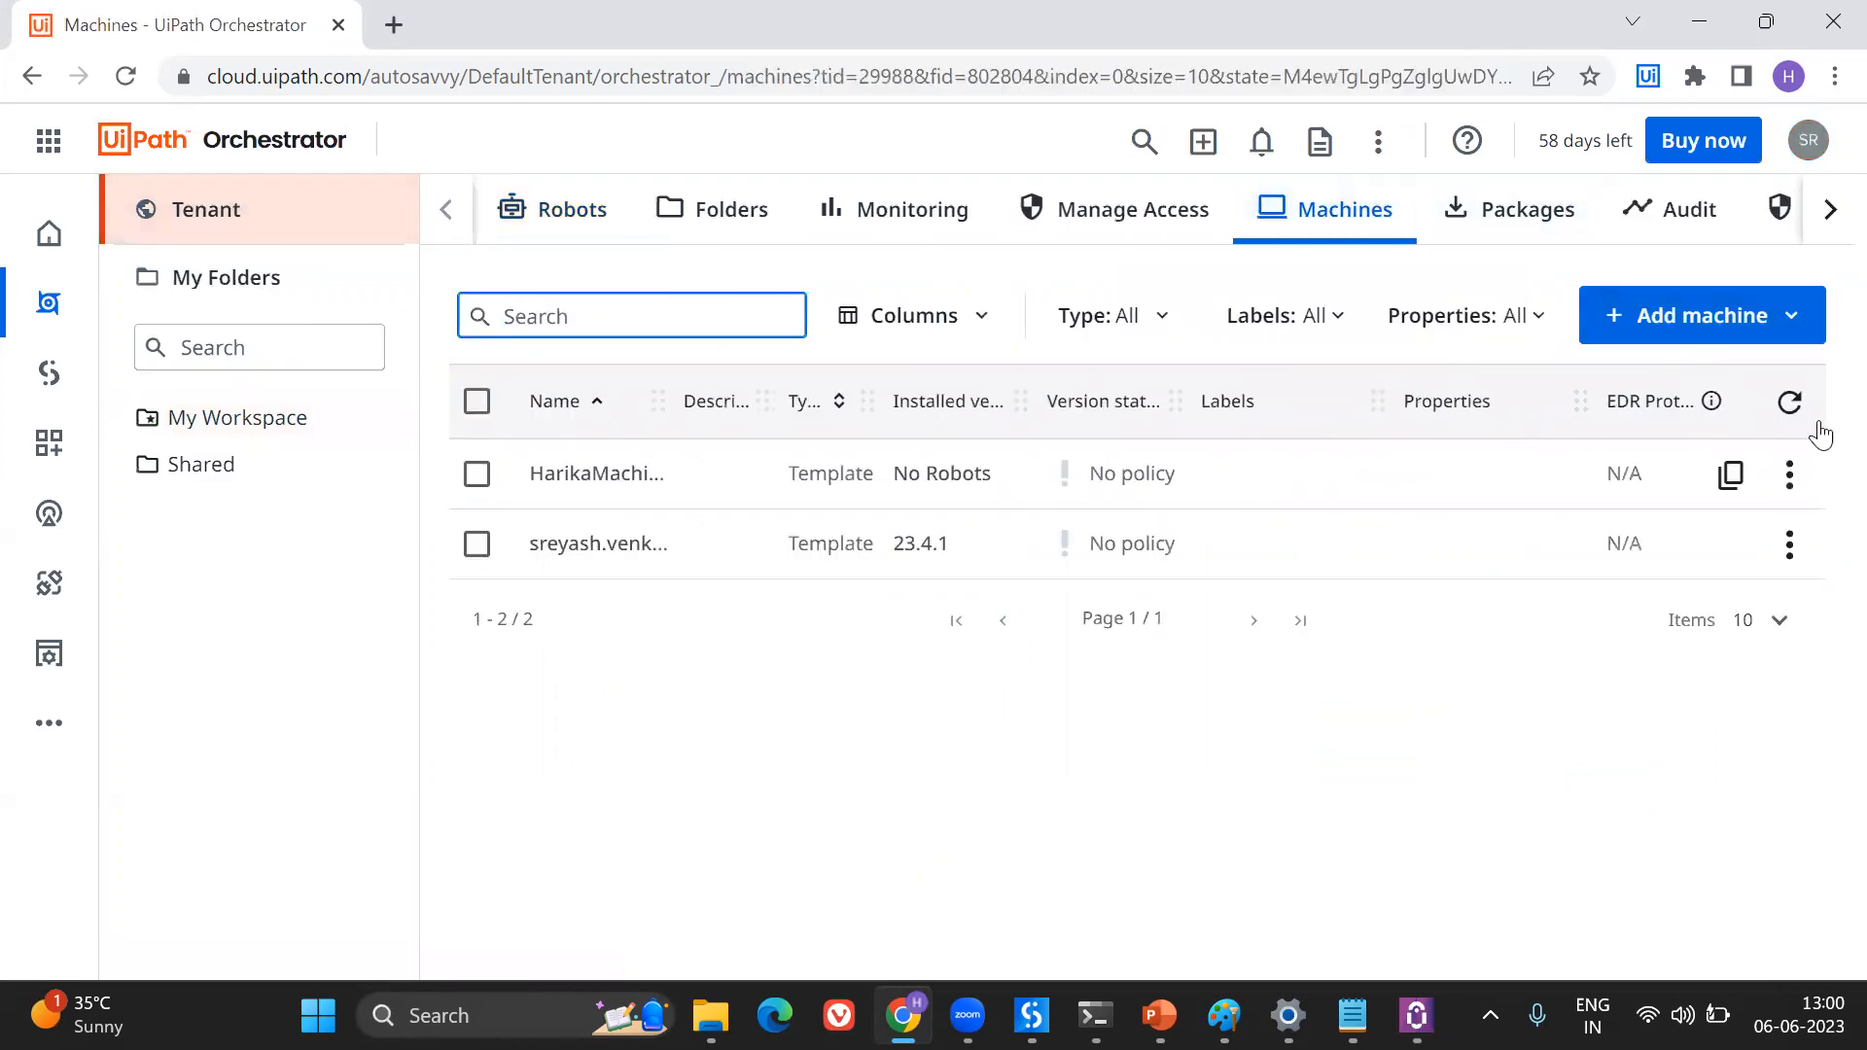
pyautogui.click(1789, 474)
pyautogui.click(1702, 535)
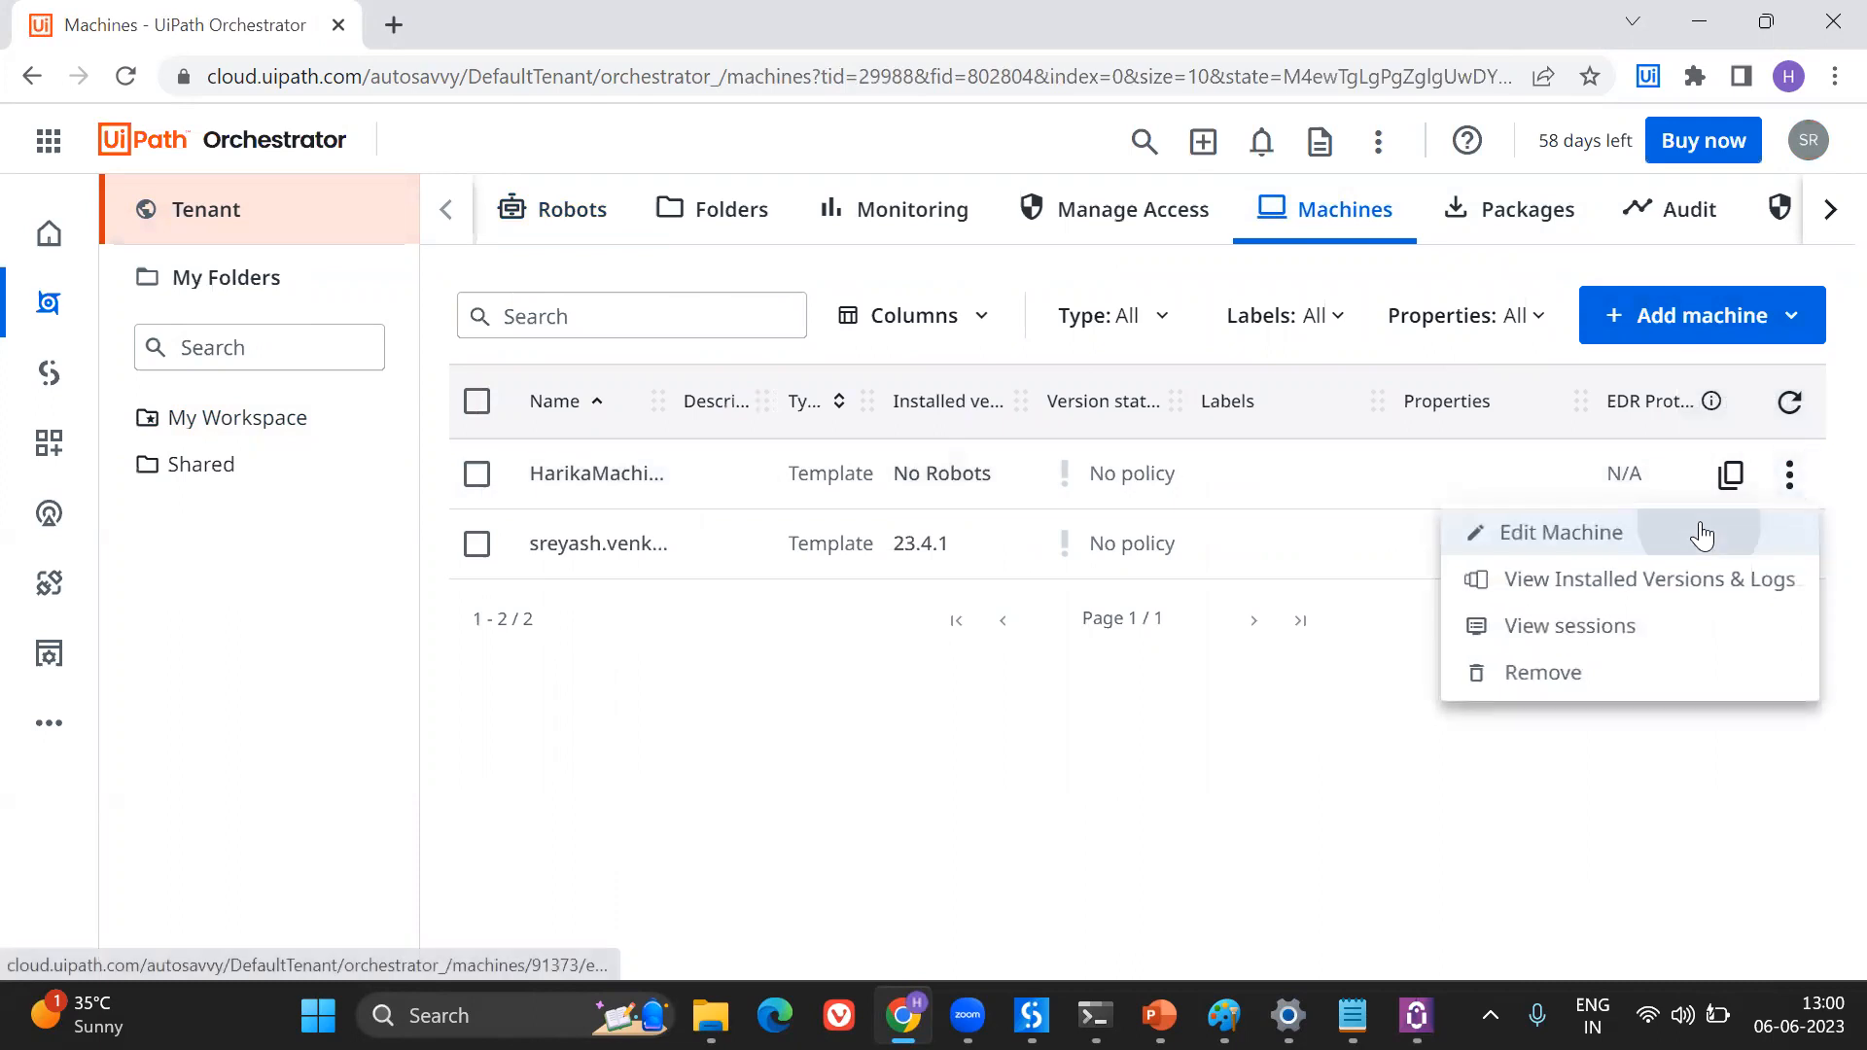
pyautogui.scroll(-3, 553, 561)
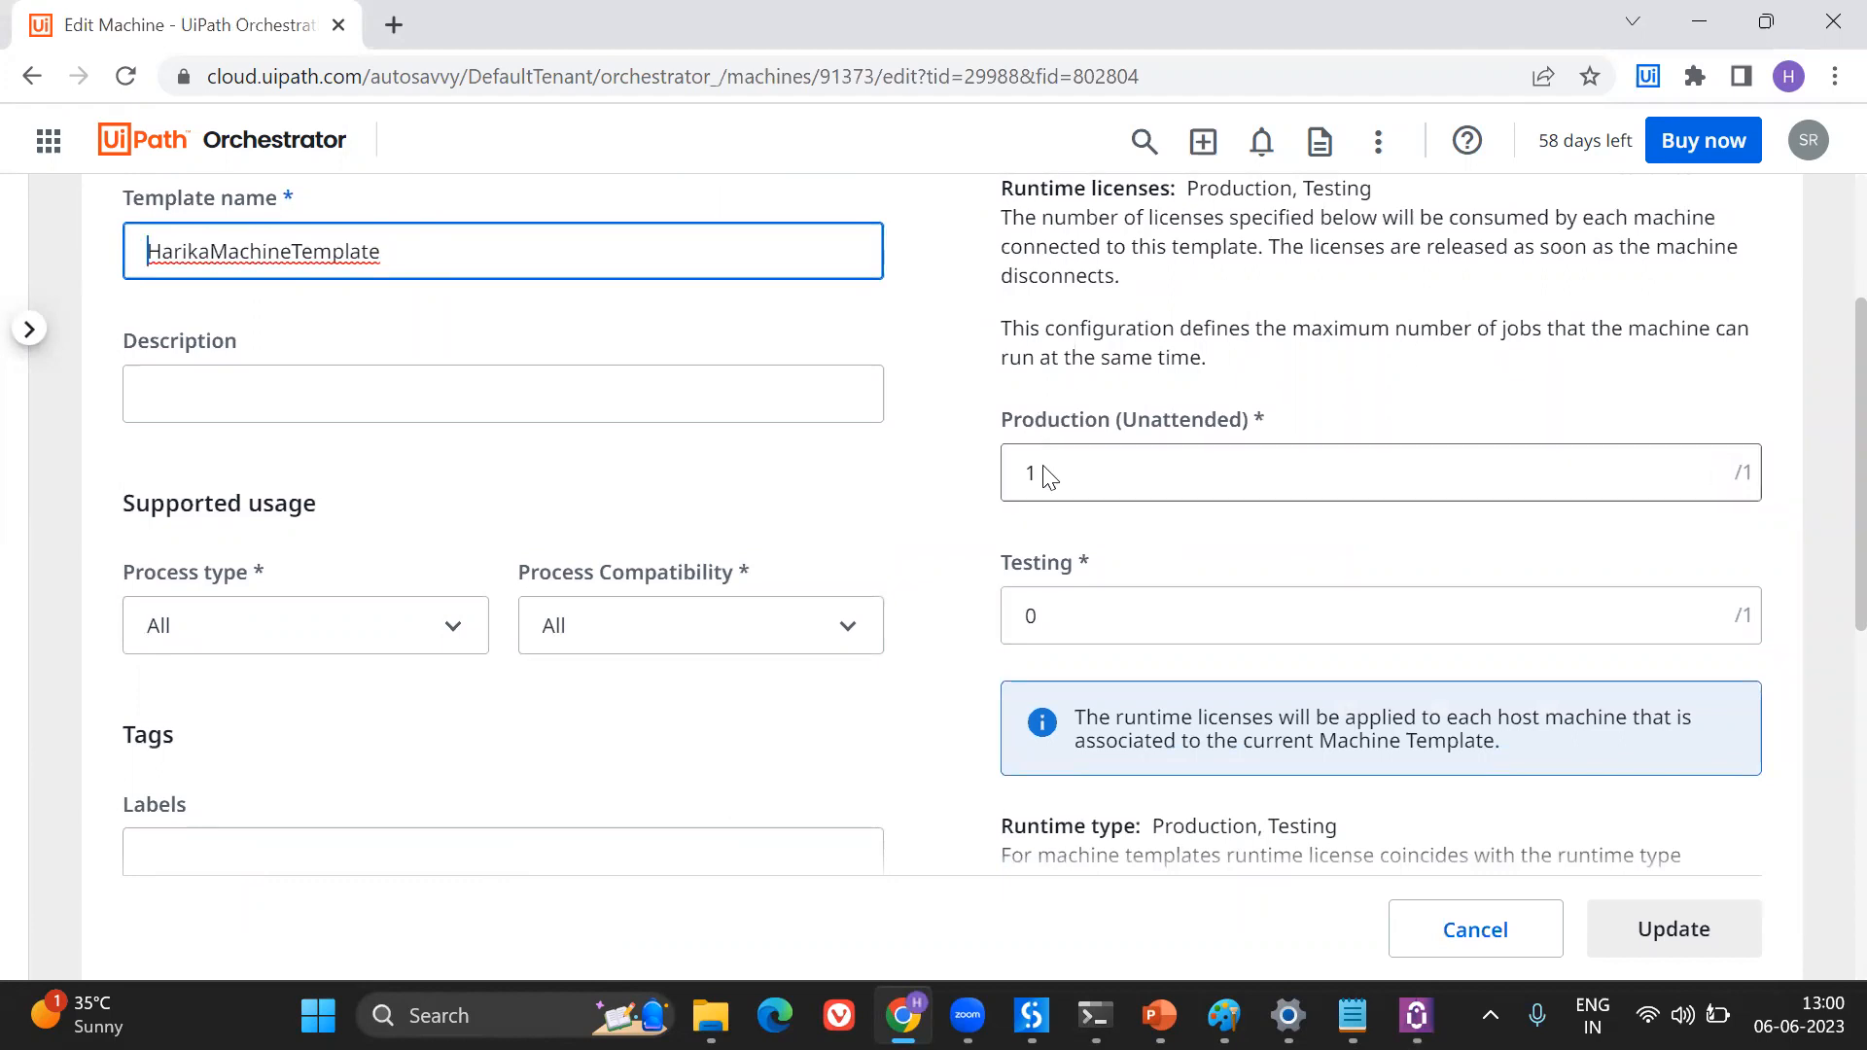
pyautogui.click(1446, 935)
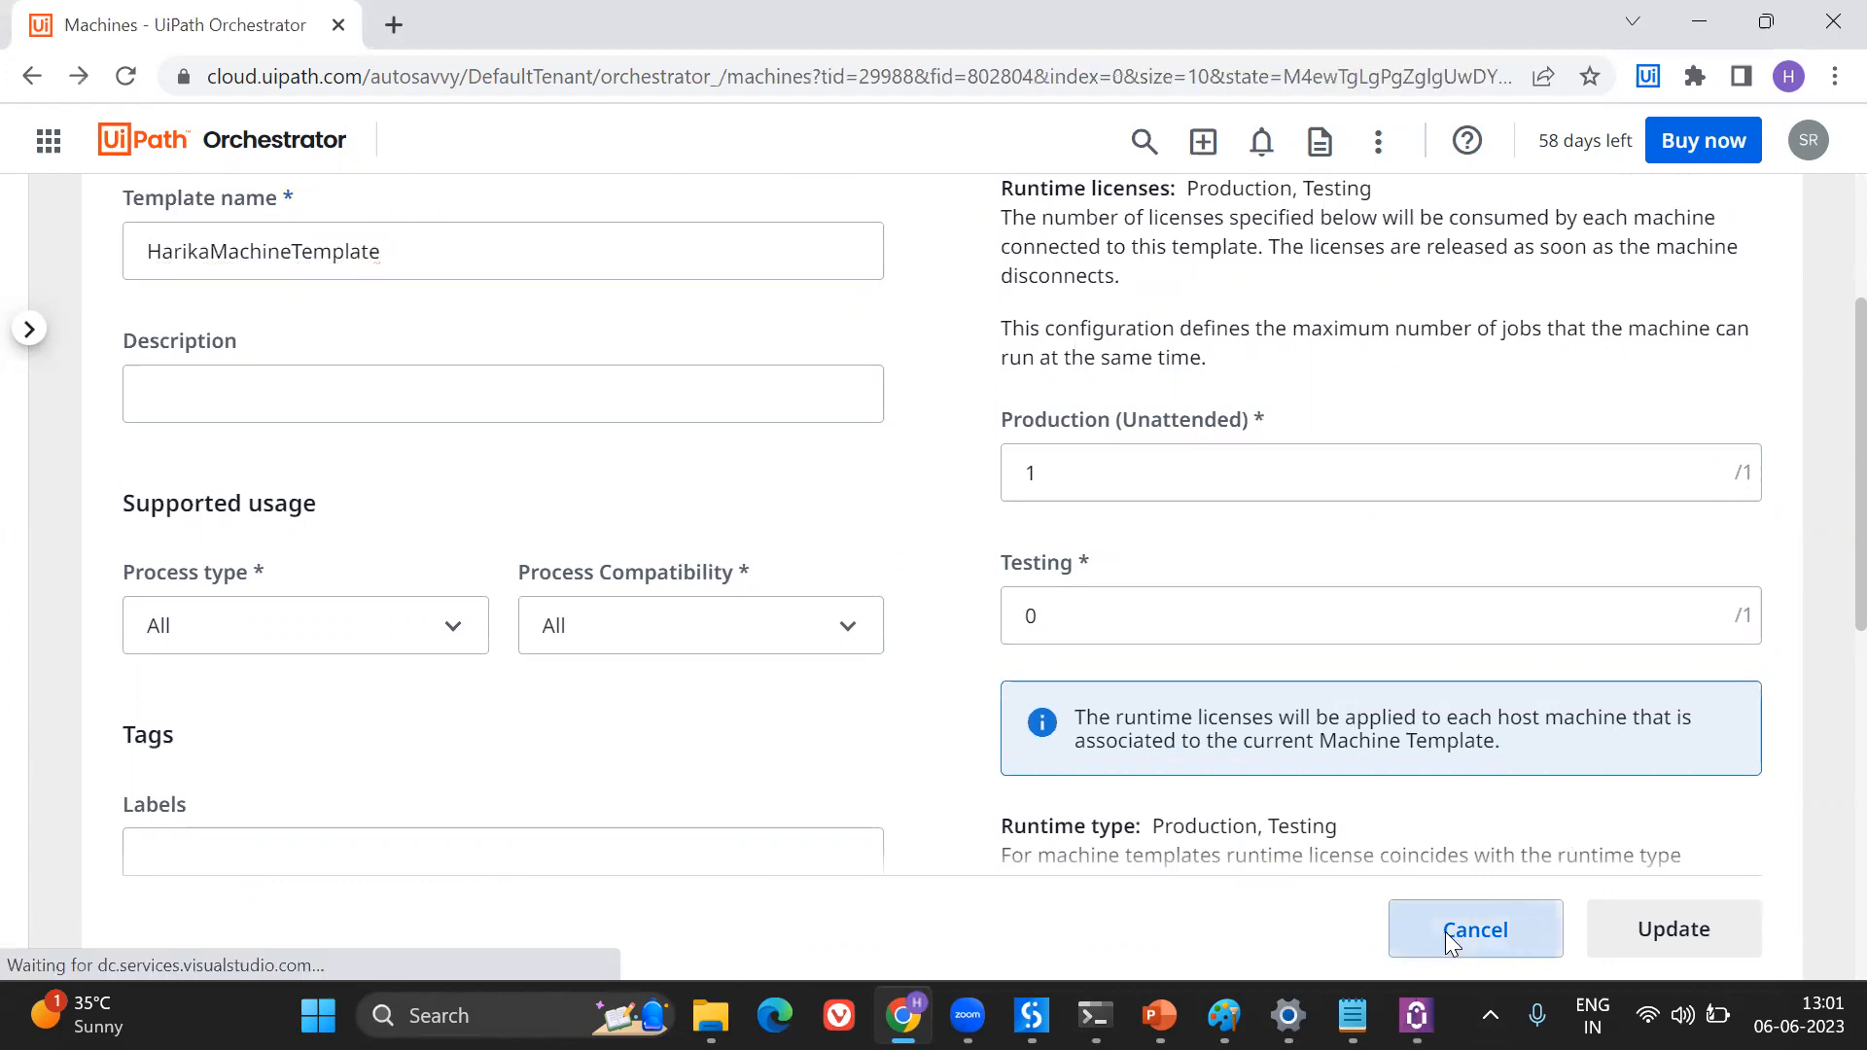
# Review the tenant's configured robots and the role assignments under Manage Access, and return to the robots list
pyautogui.click(583, 199)
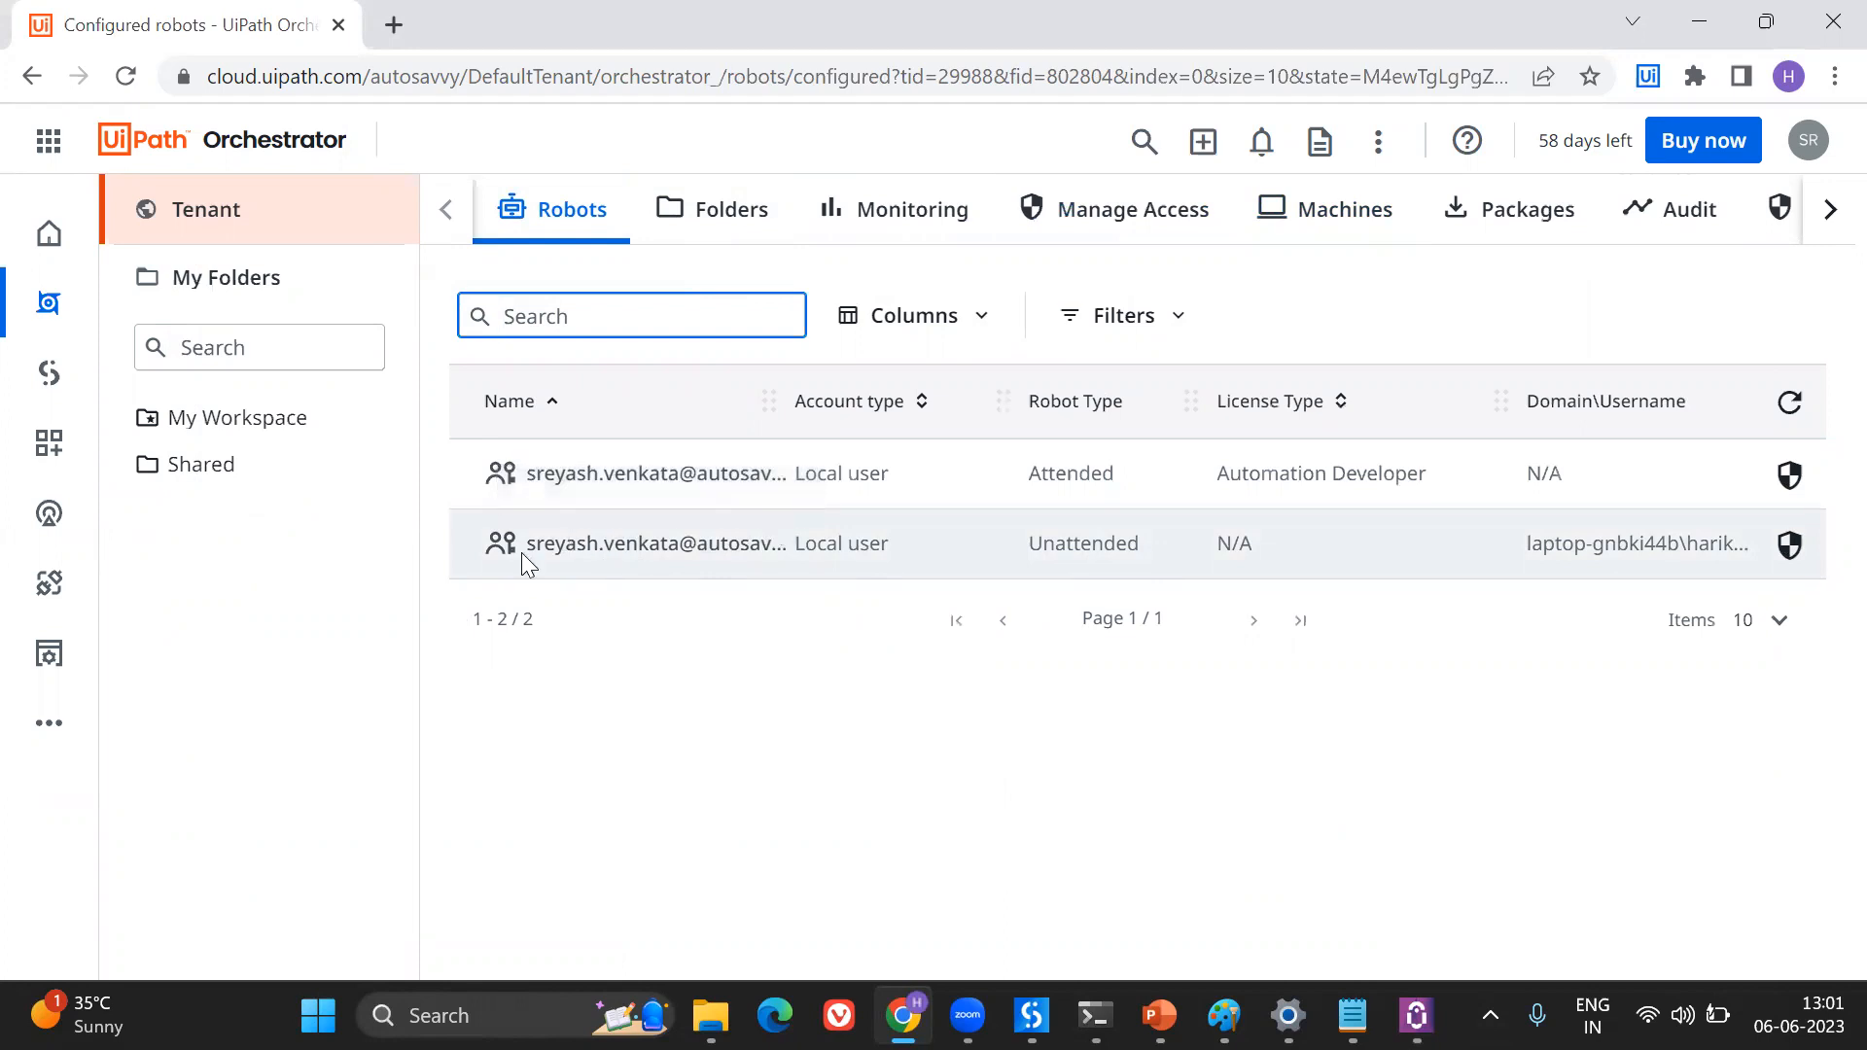
pyautogui.click(1162, 225)
pyautogui.scroll(-1, 991, 802)
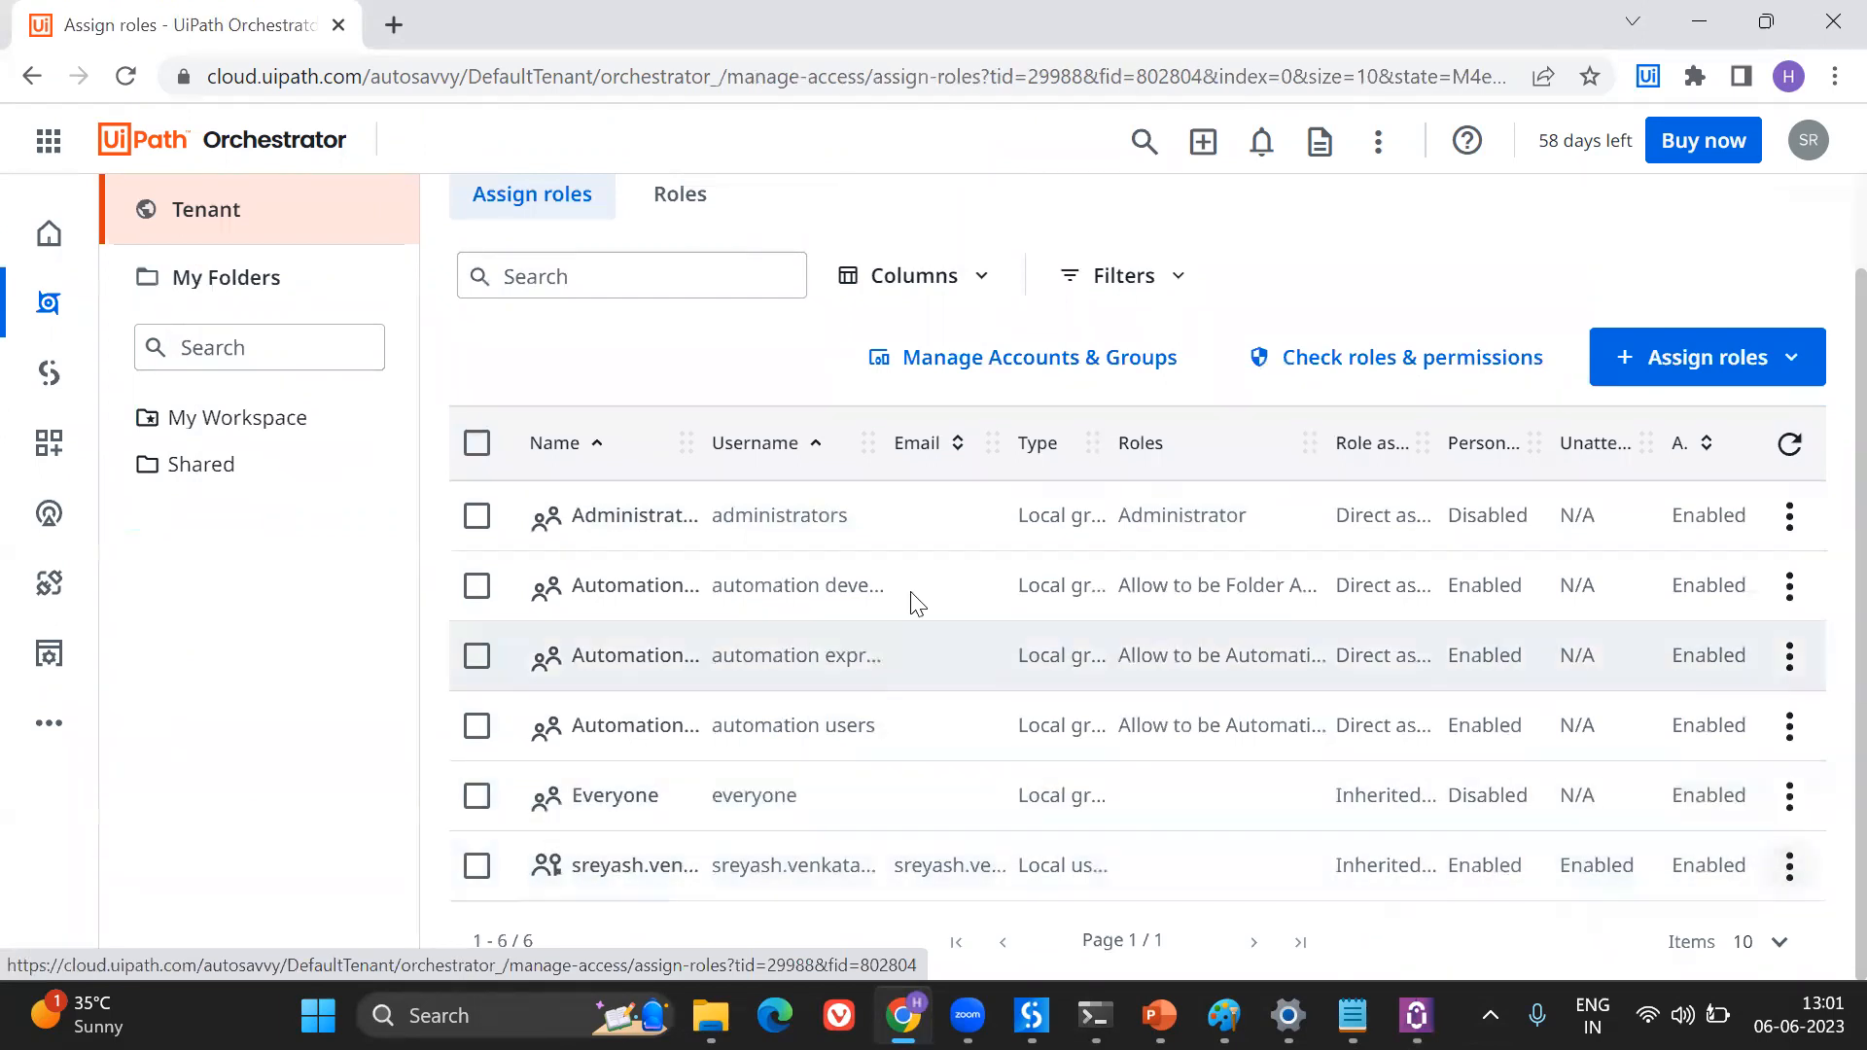
pyautogui.scroll(1, 912, 600)
pyautogui.click(574, 232)
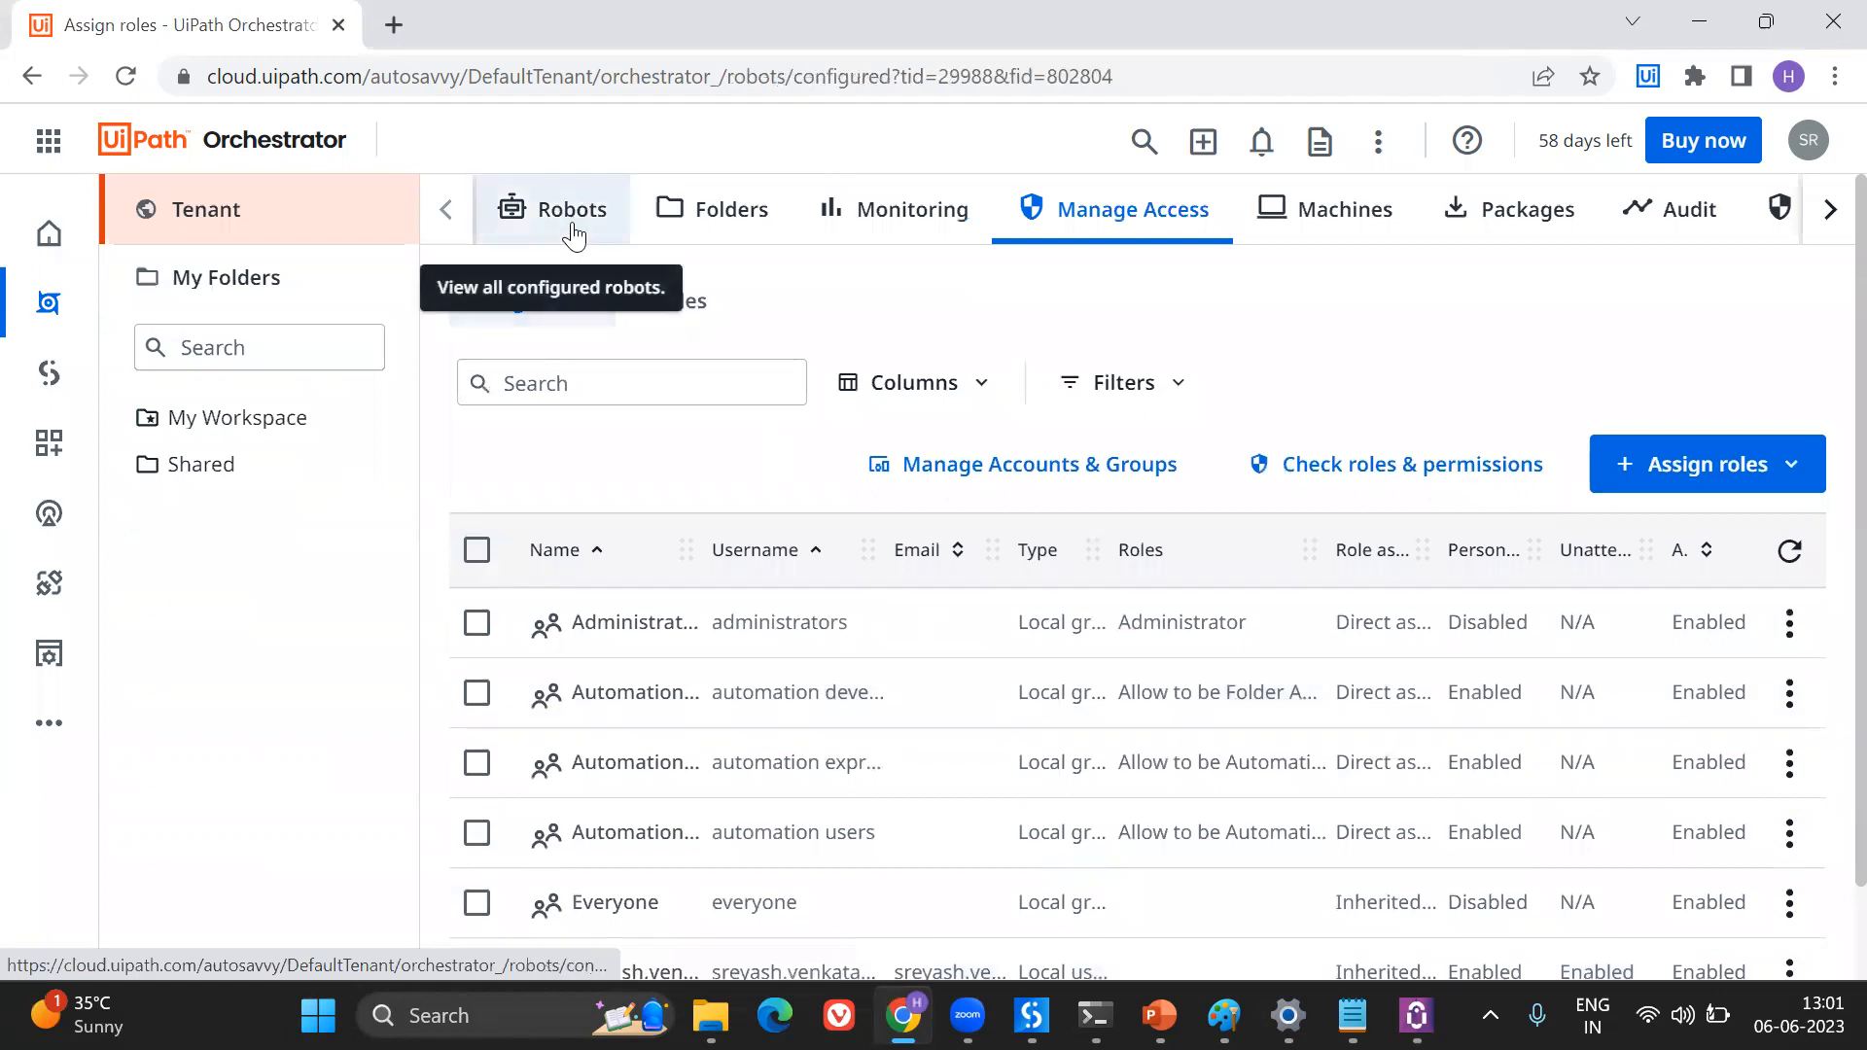